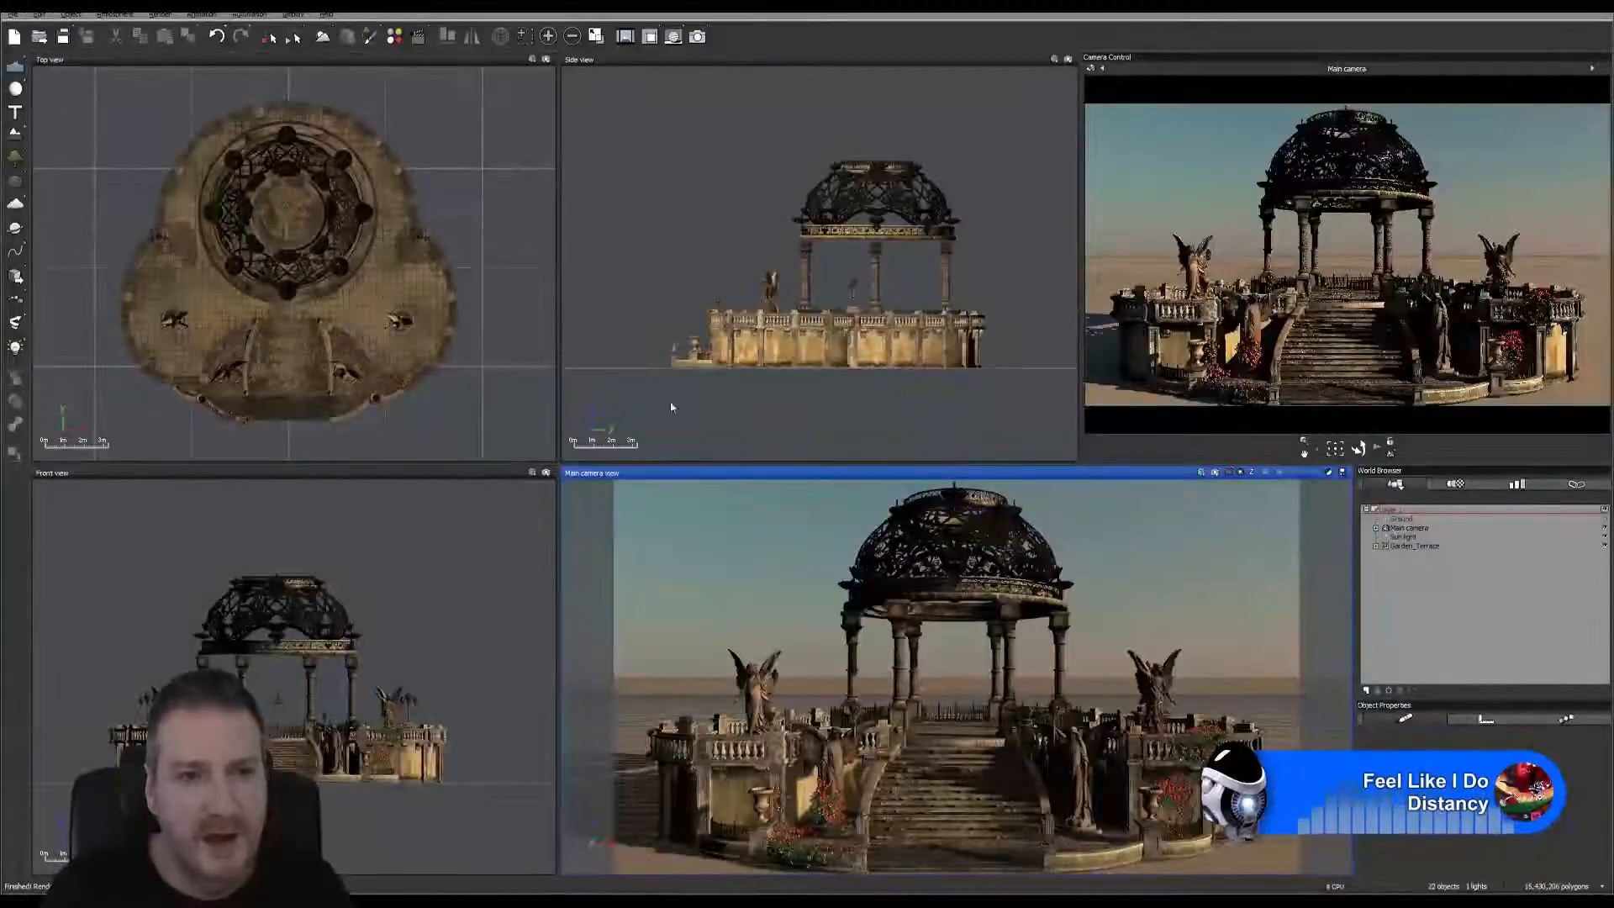
pyautogui.click(13, 15)
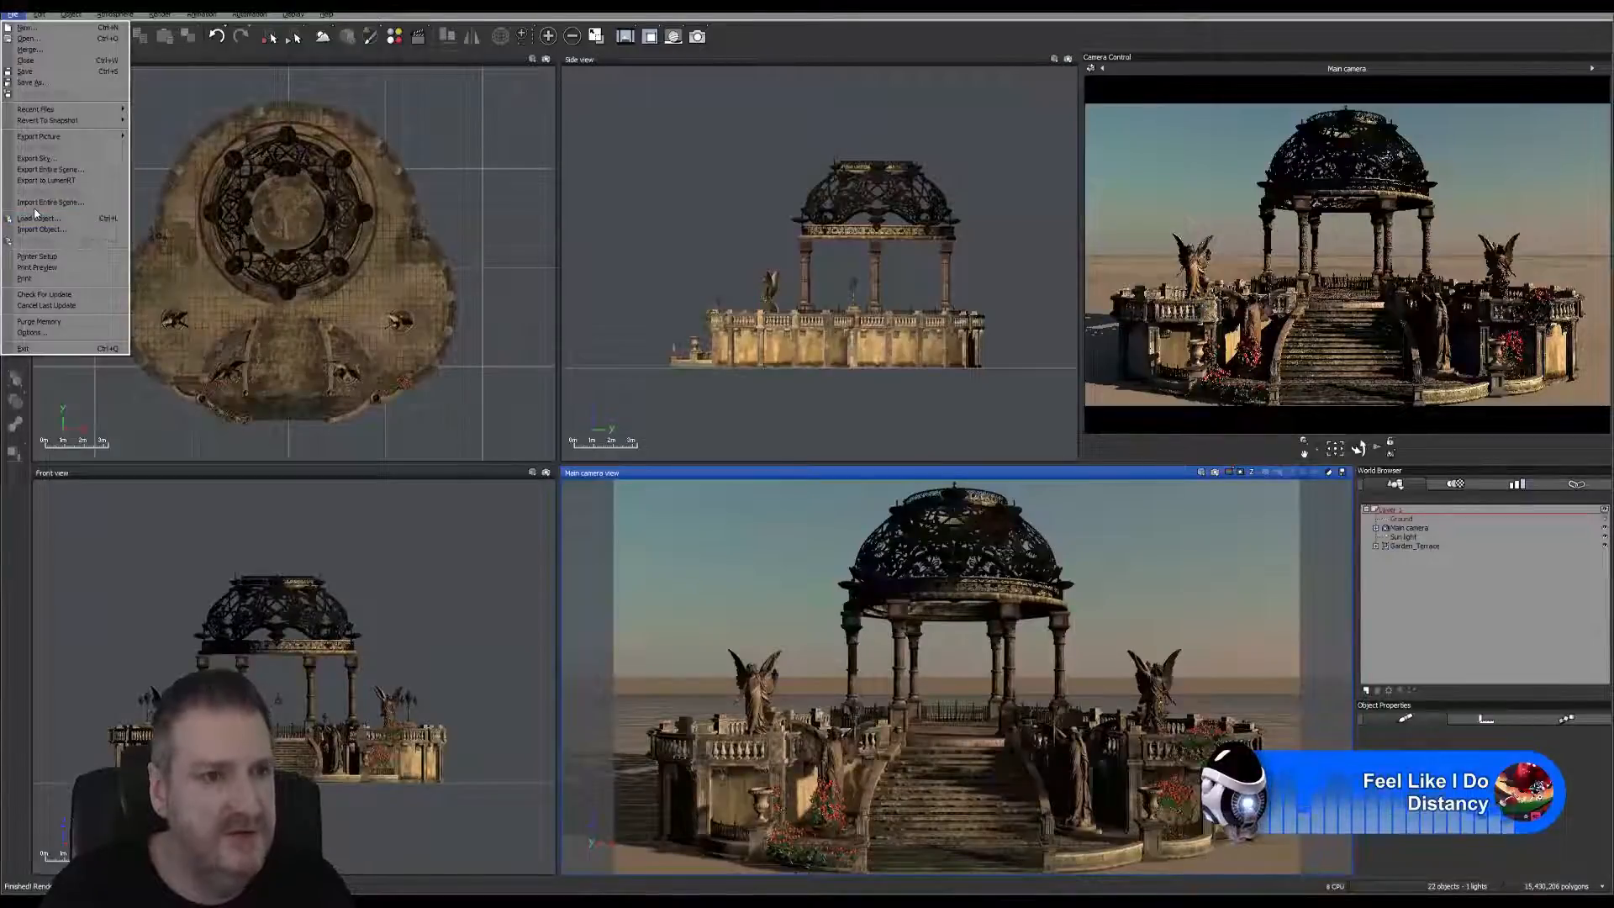
pyautogui.click(845, 14)
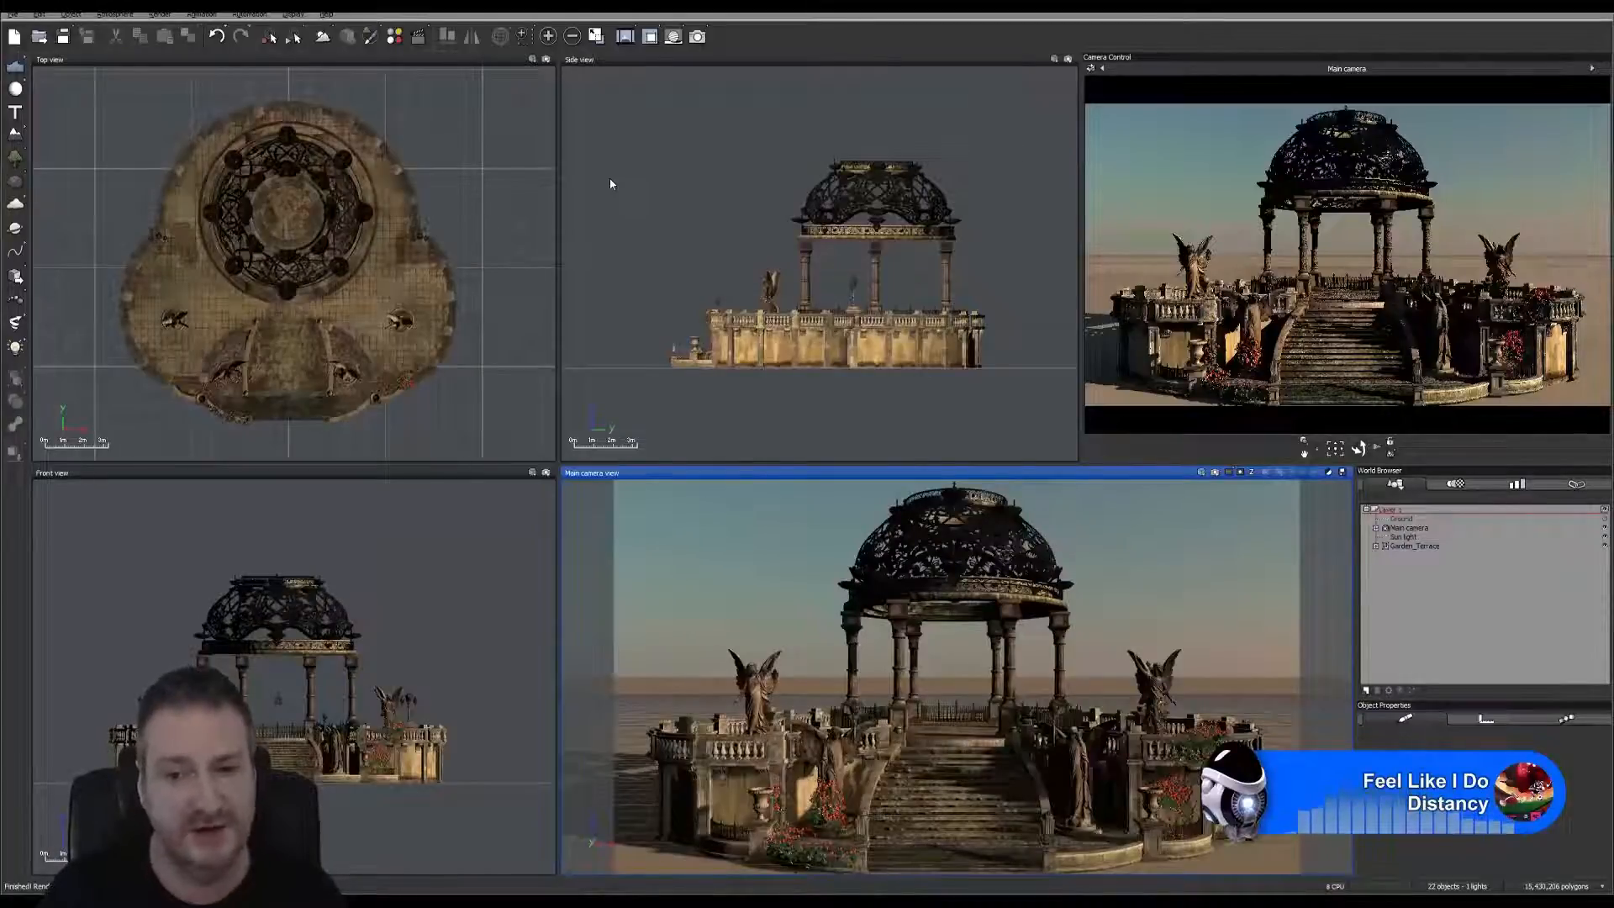
# Render the garden terrace scene from the main camera and close the finished render display.
pyautogui.click(697, 37)
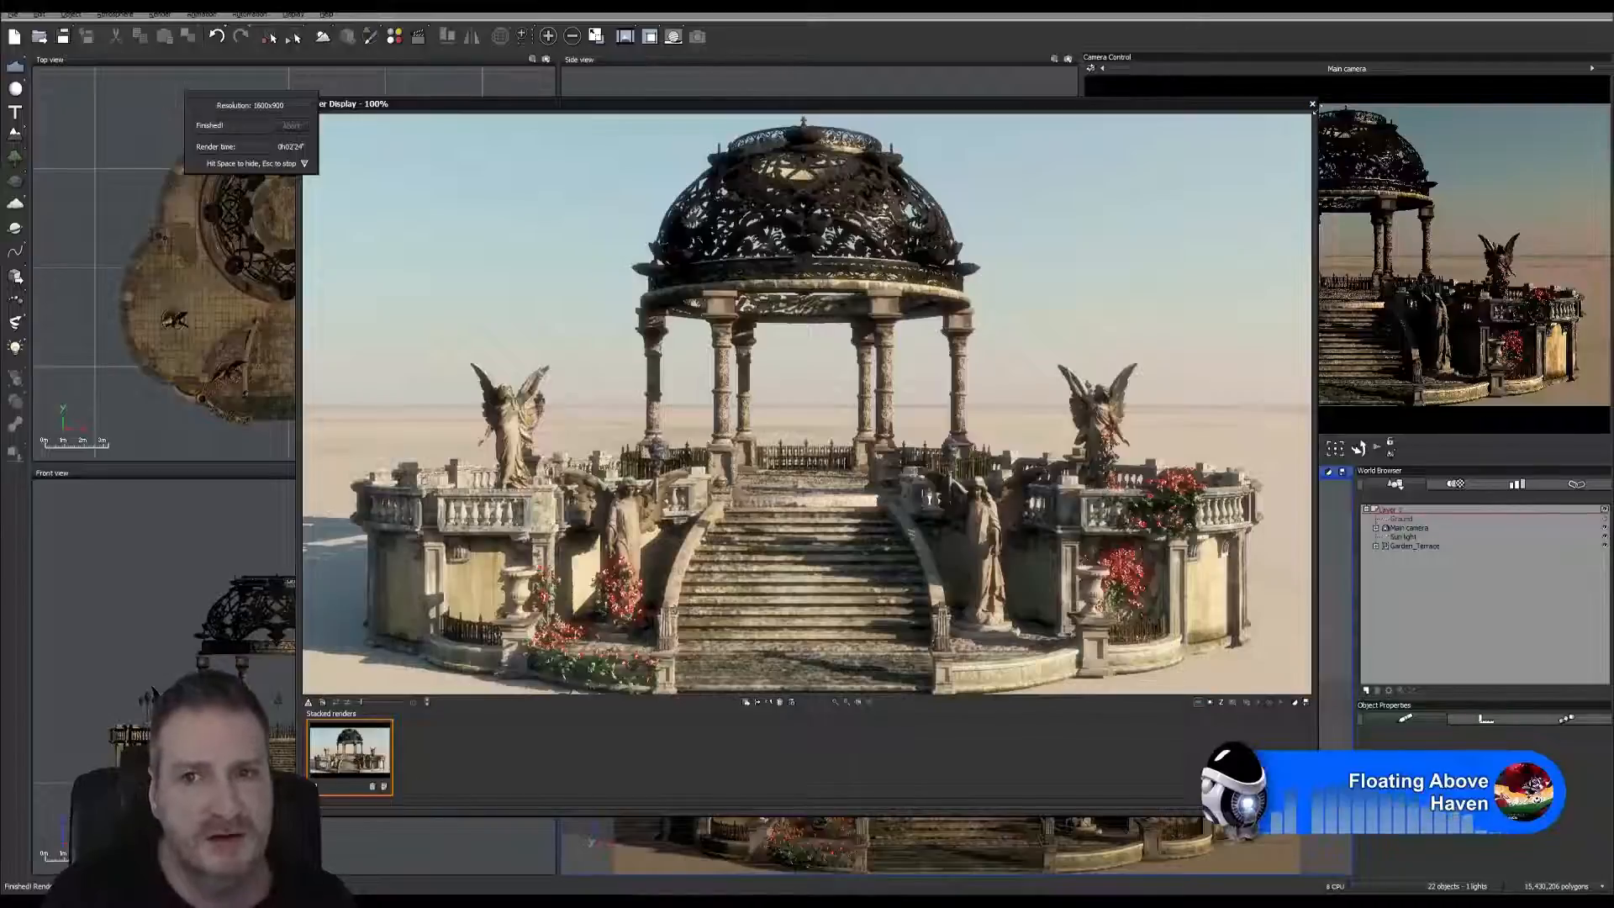
pyautogui.click(1312, 104)
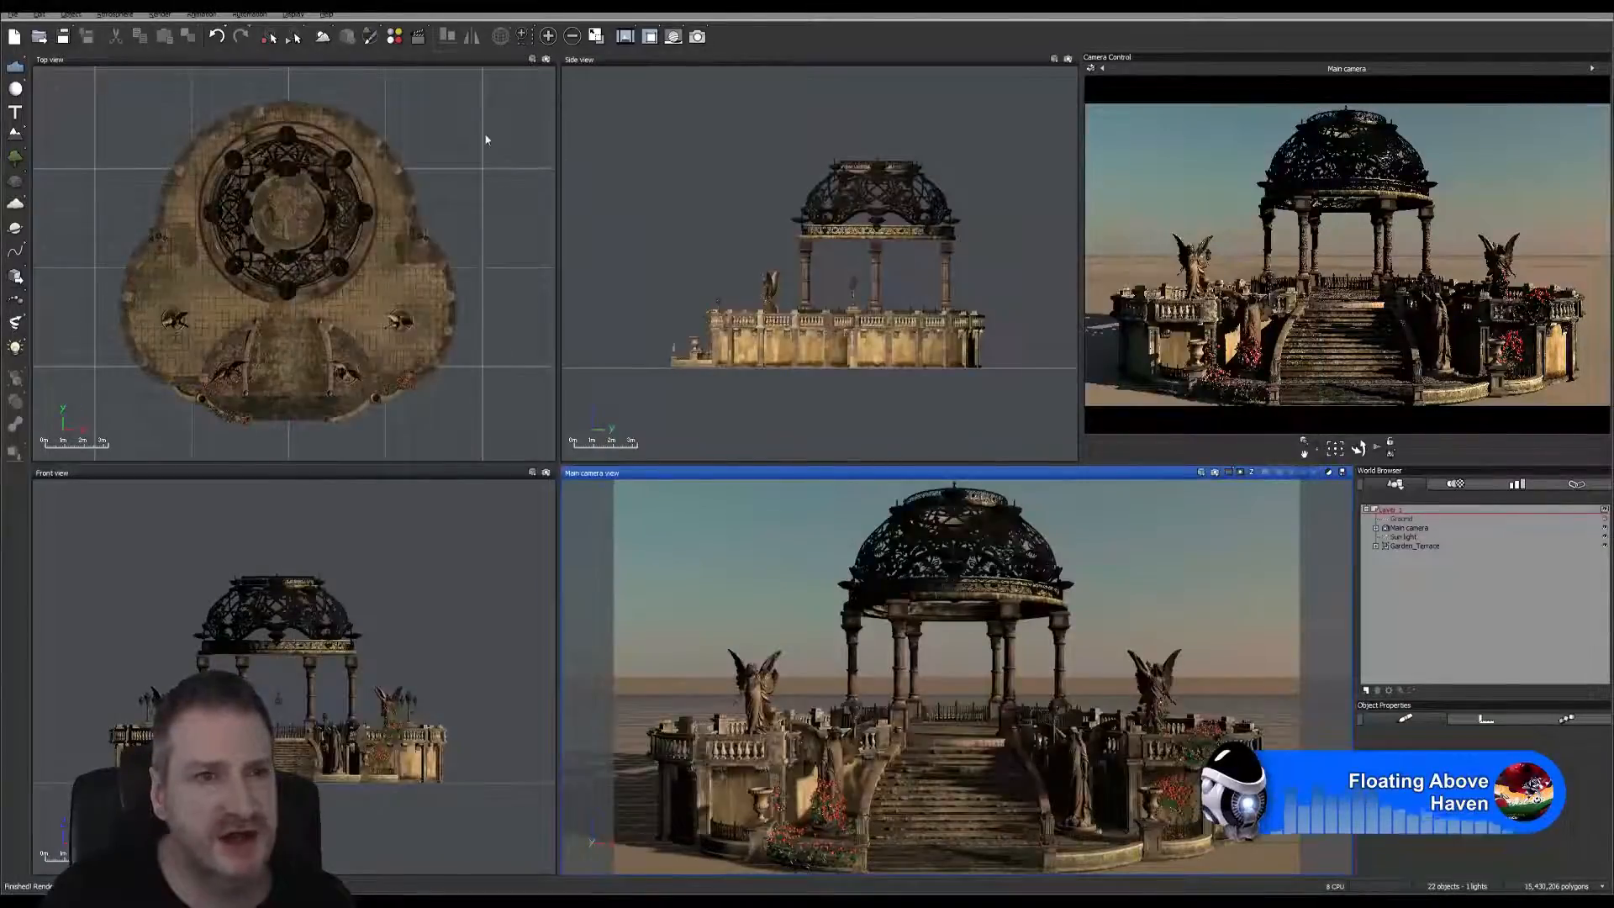
# Open the Atmosphere Editor and select Photometric spectral as the atmosphere model.
pyautogui.click(324, 36)
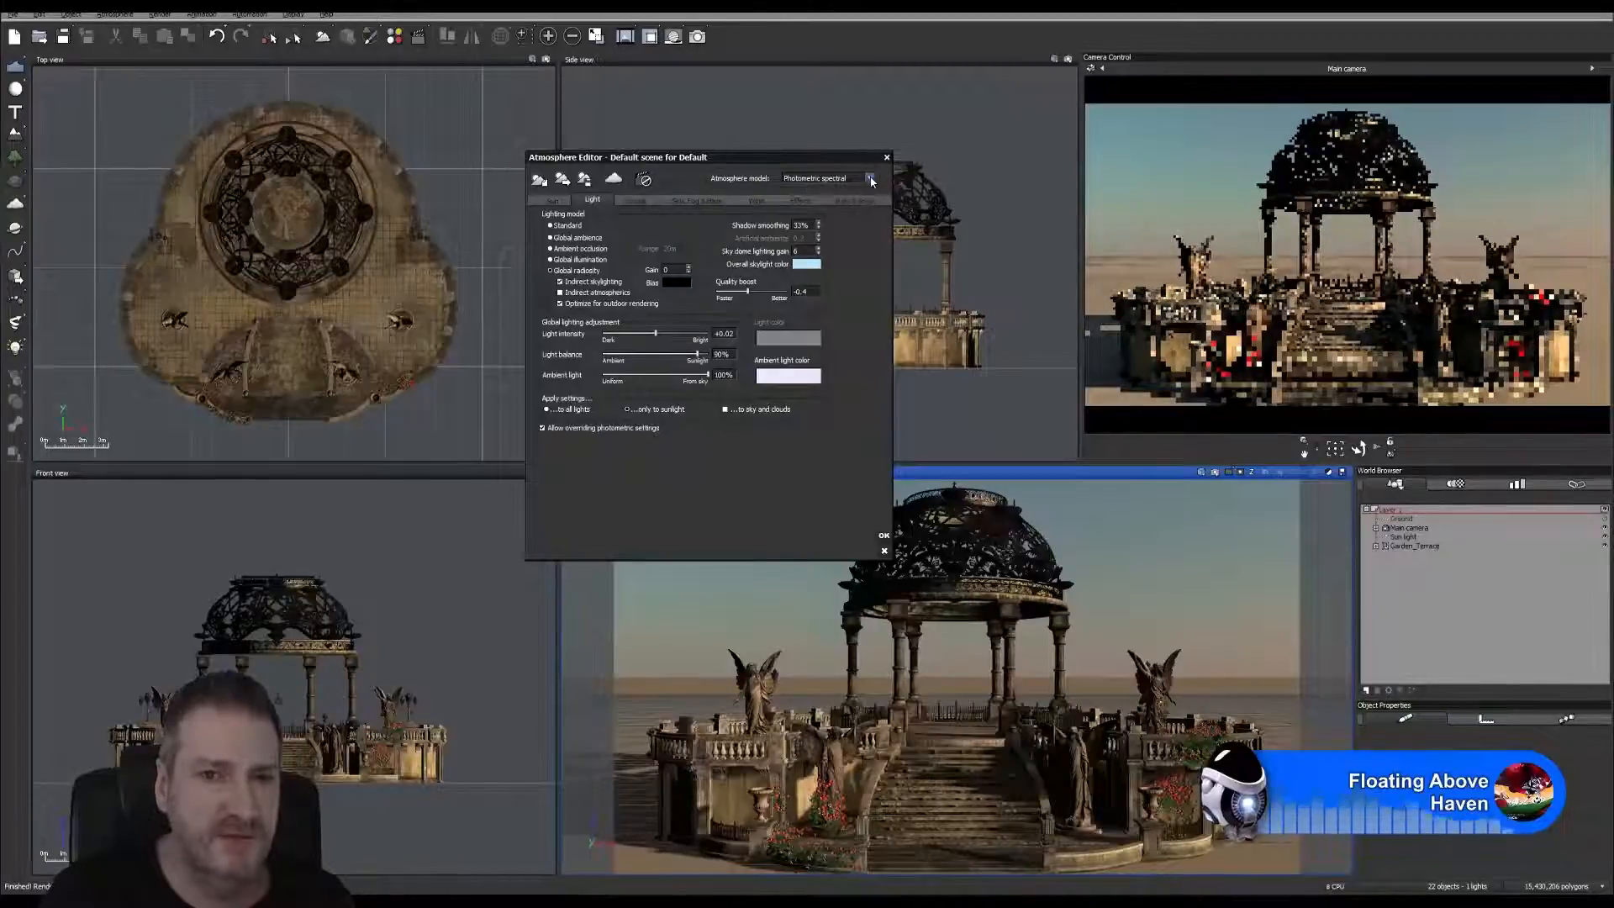
pyautogui.click(870, 179)
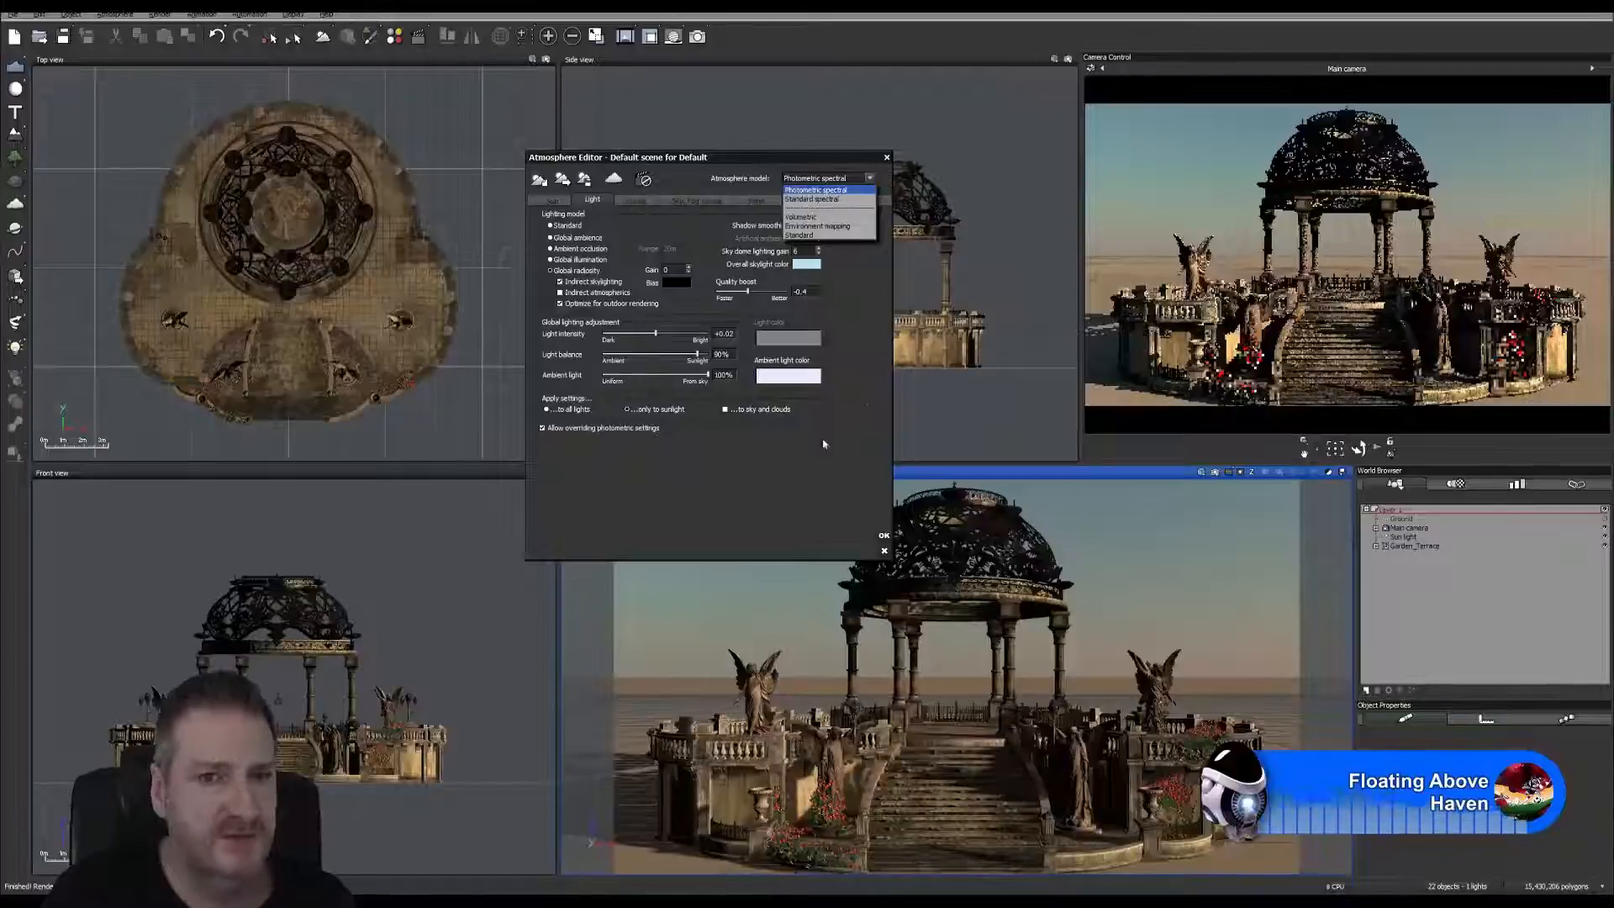
pyautogui.click(824, 191)
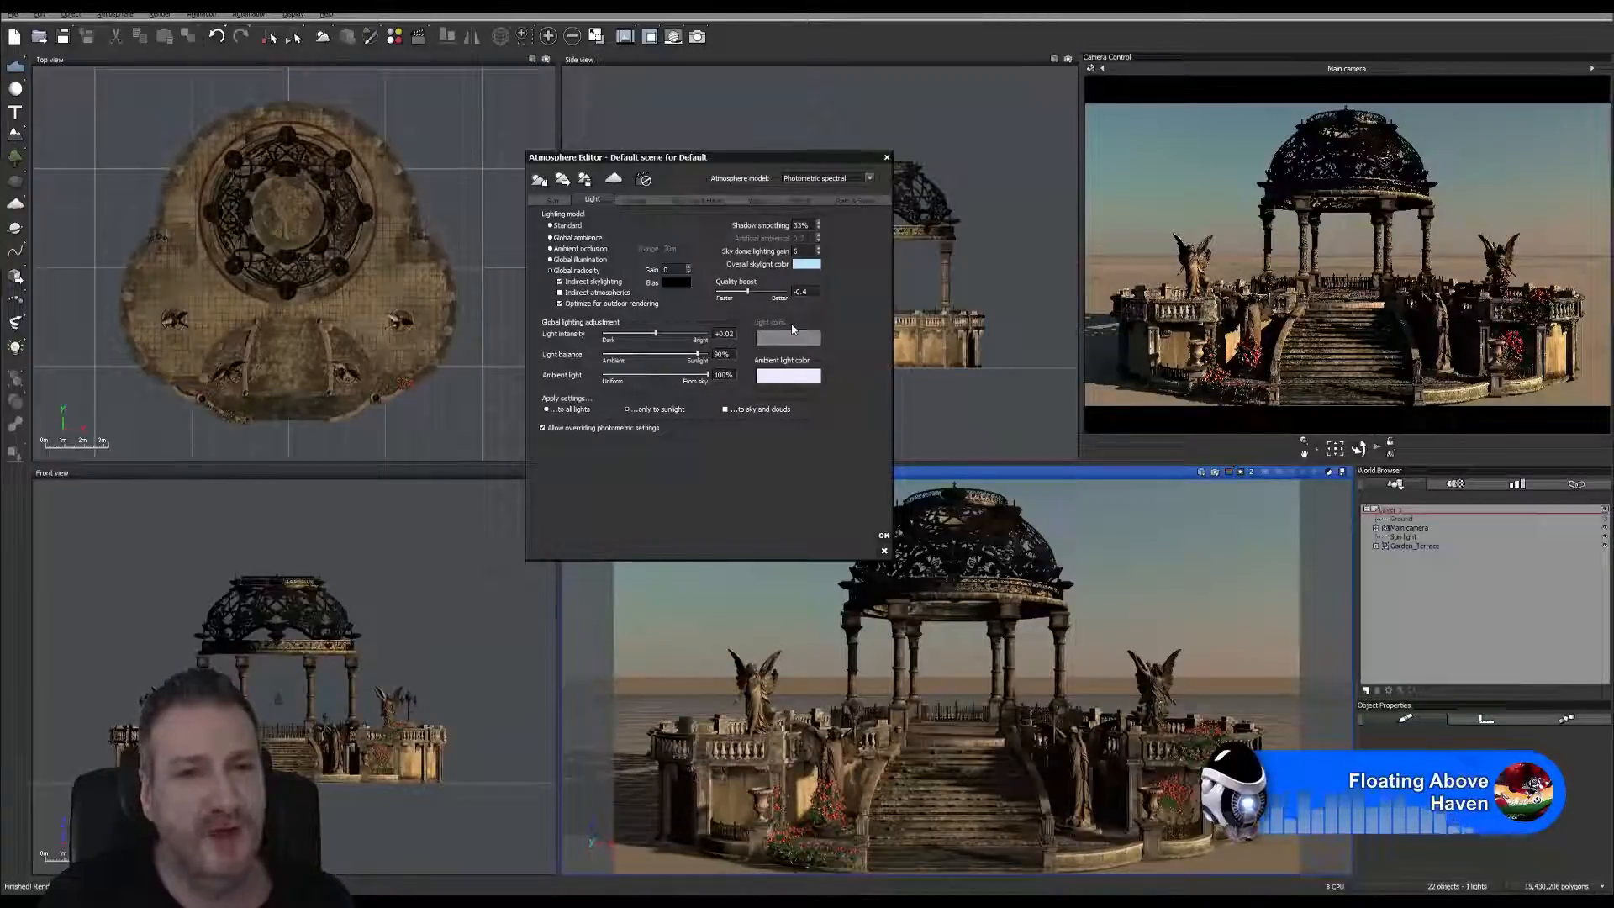
# Open the atmosphere's haze color and confirm it with red, green and blue at 15.
pyautogui.click(689, 202)
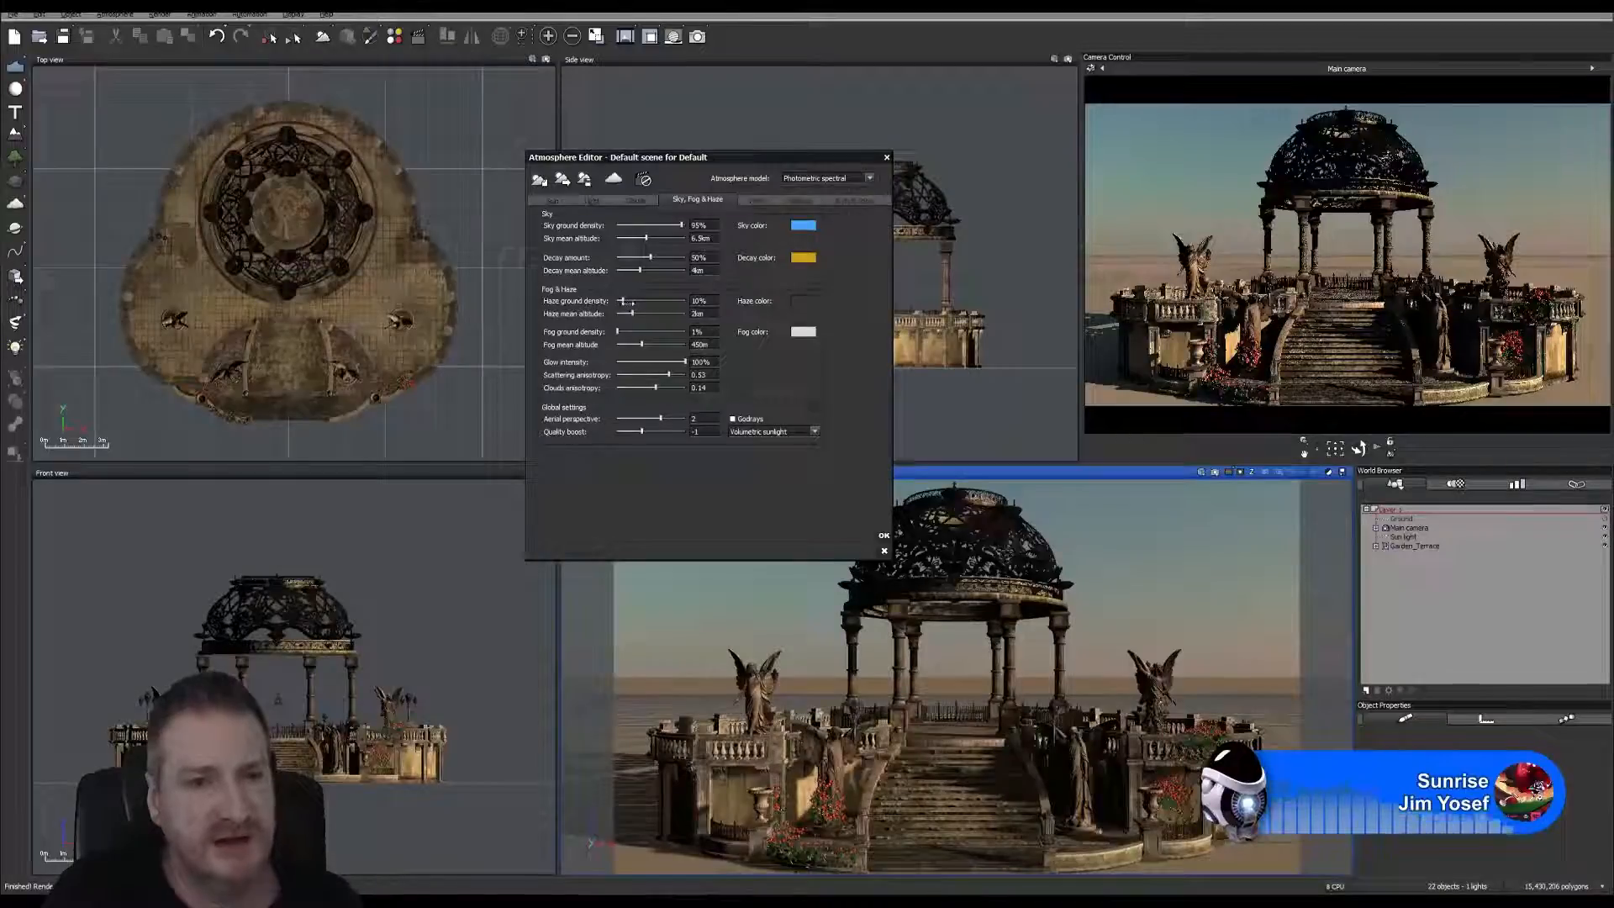
pyautogui.click(803, 301)
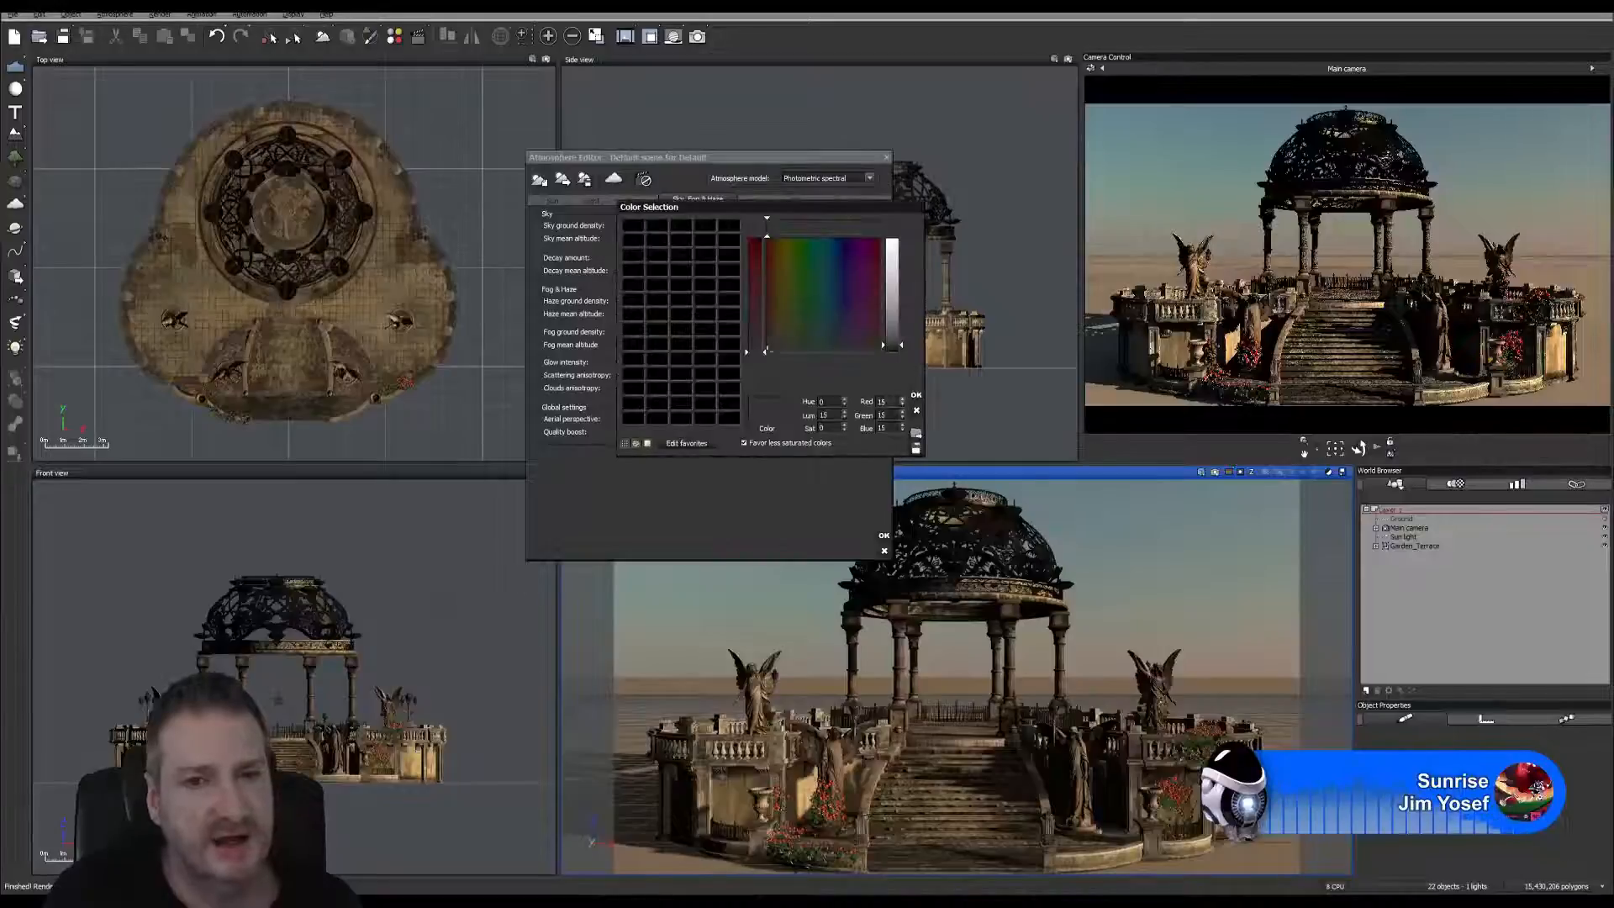
pyautogui.click(916, 395)
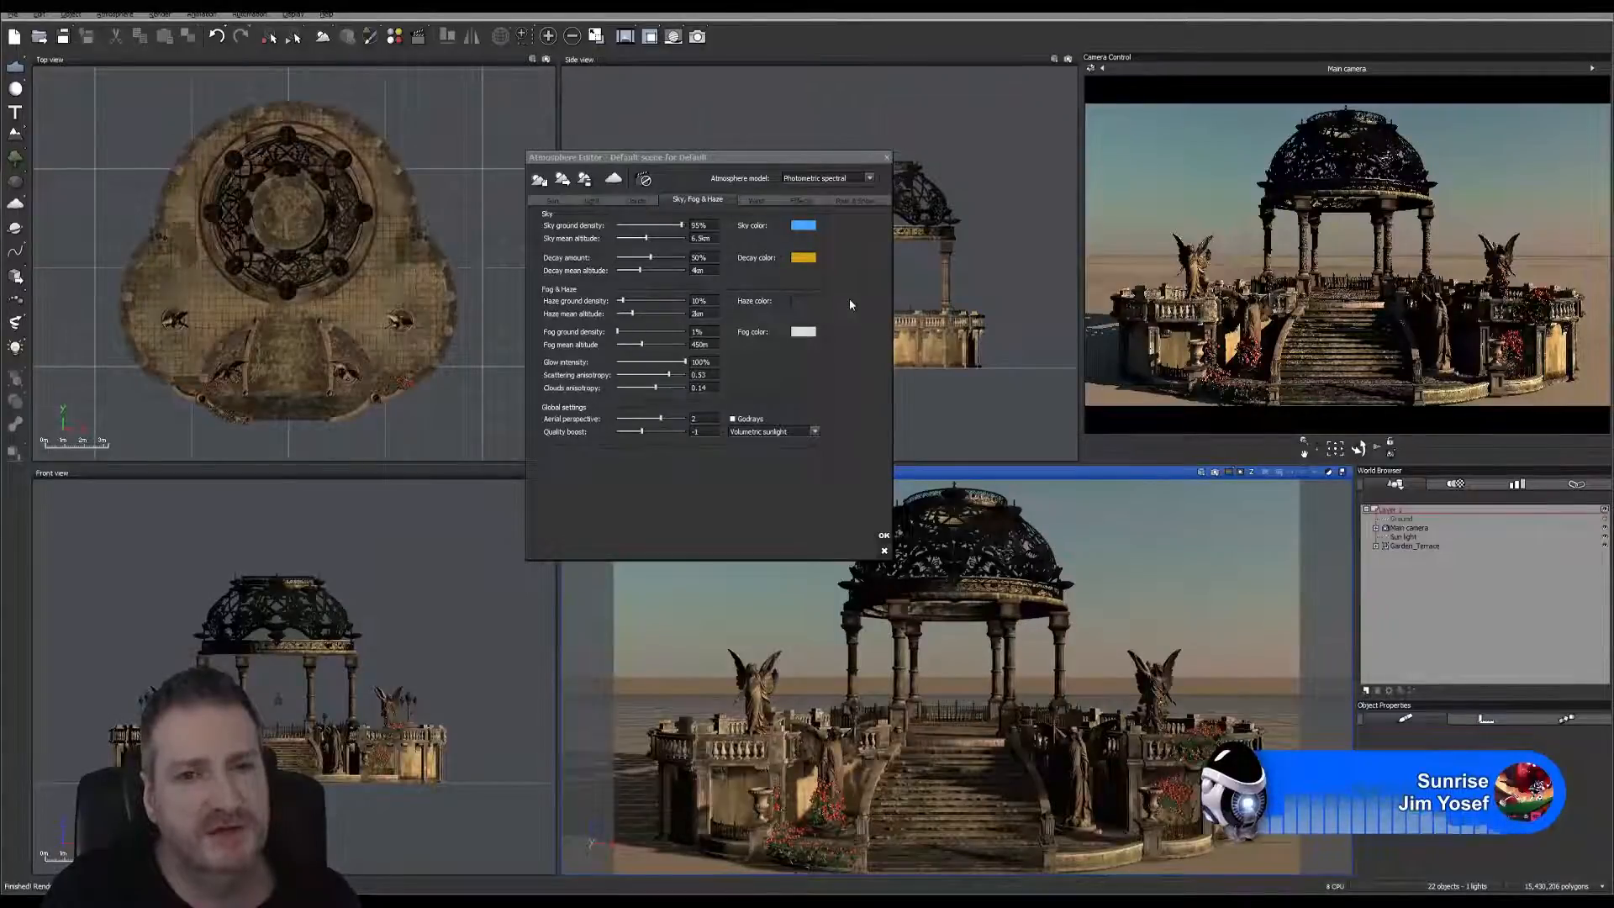
pyautogui.click(590, 203)
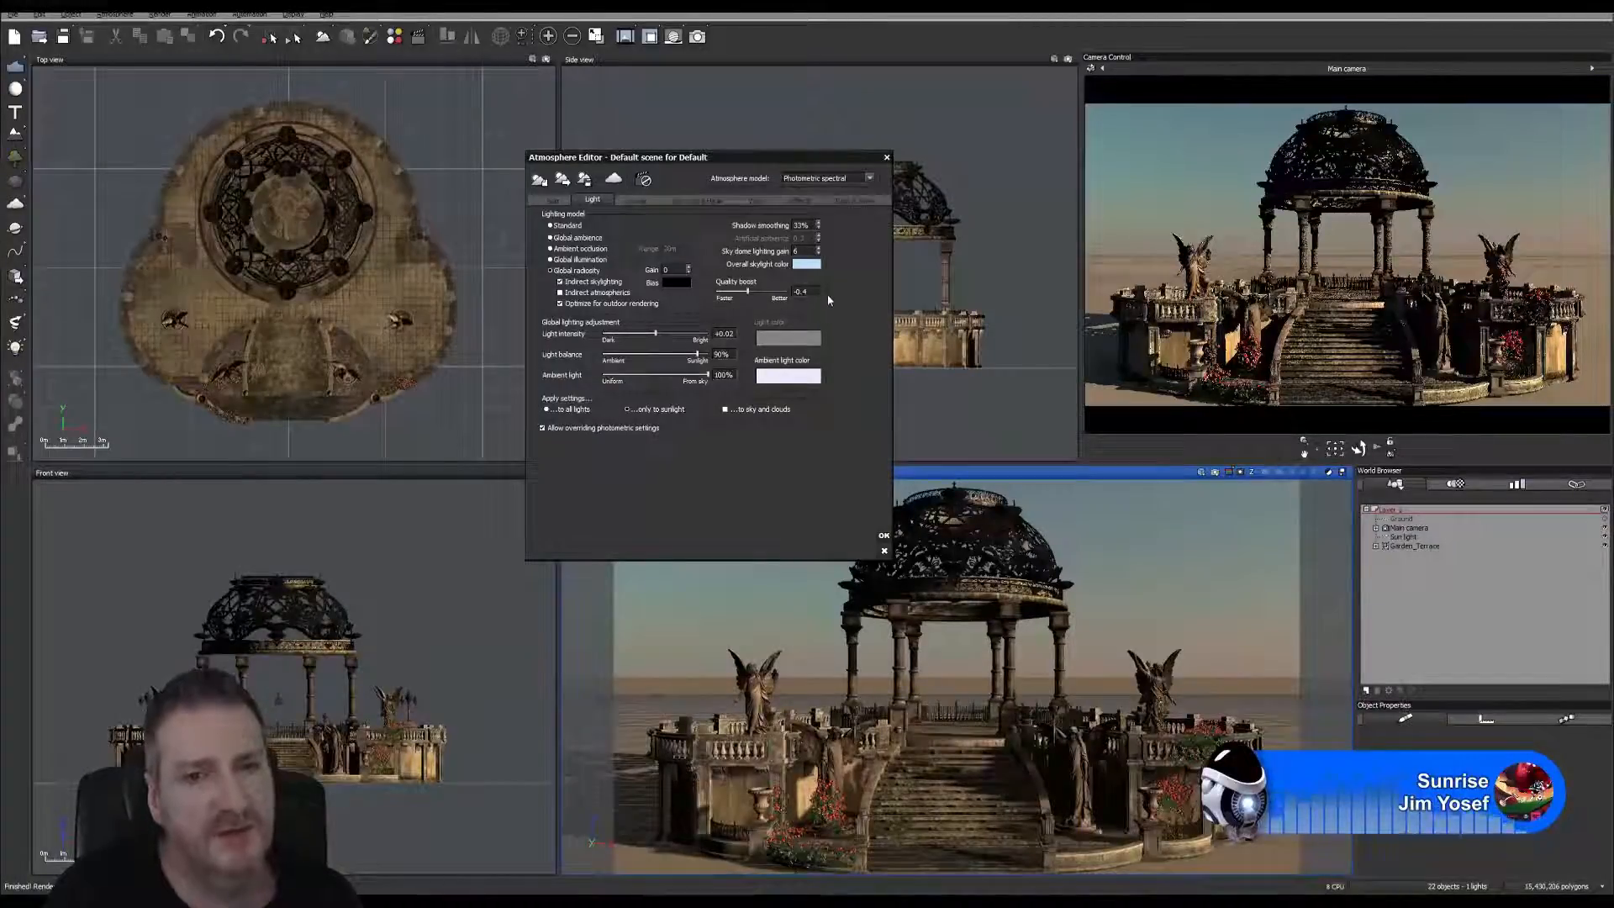
pyautogui.click(698, 200)
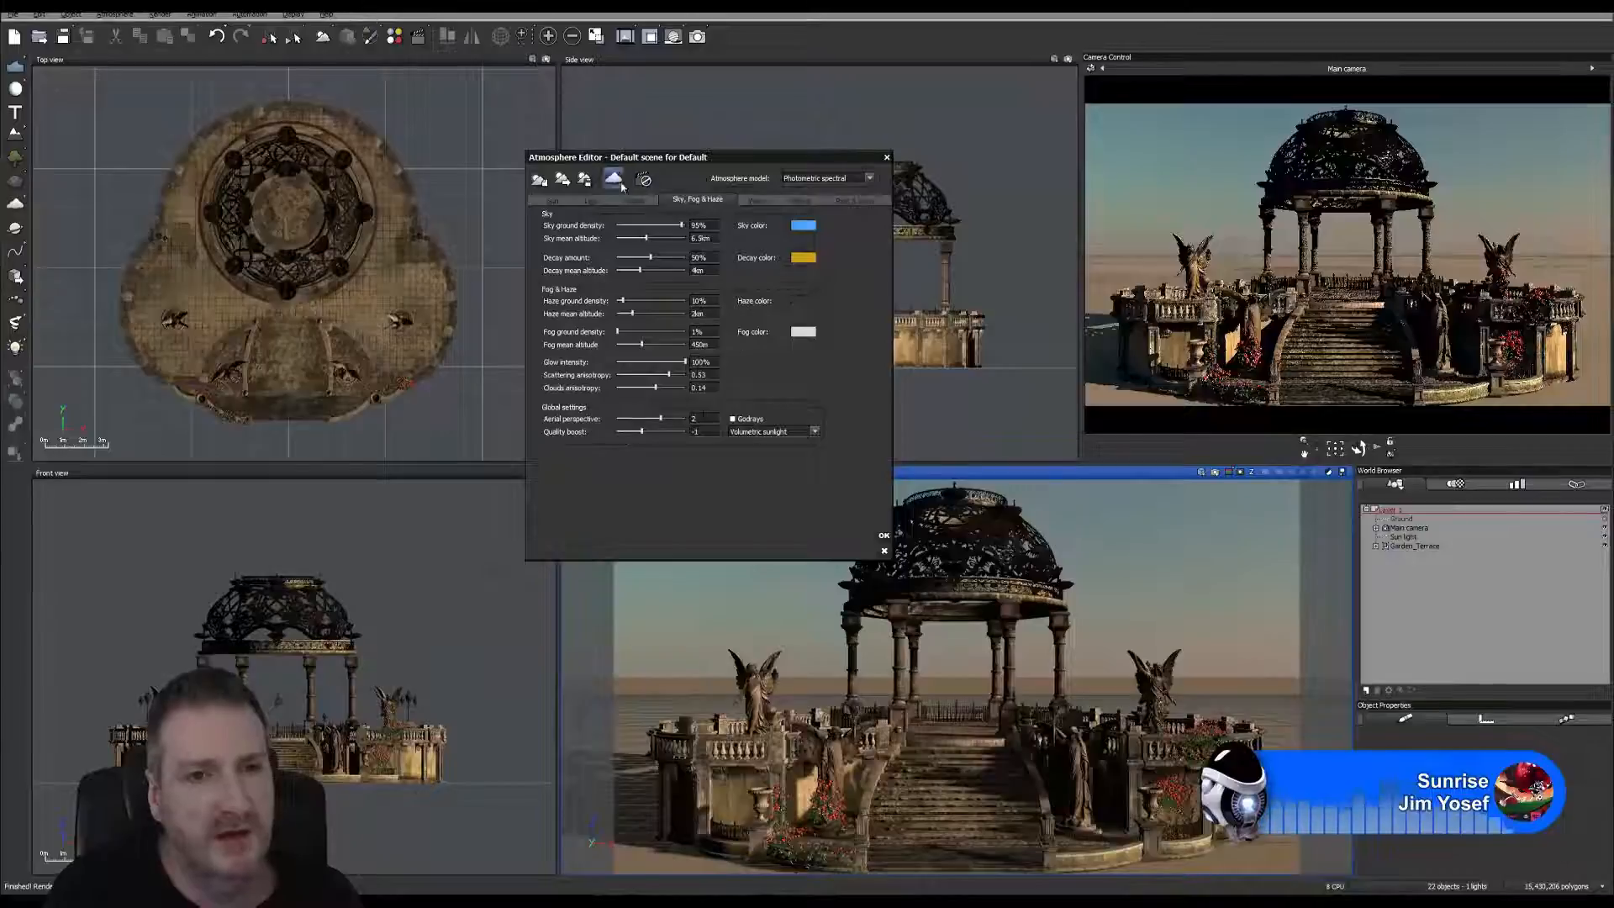
pyautogui.click(591, 200)
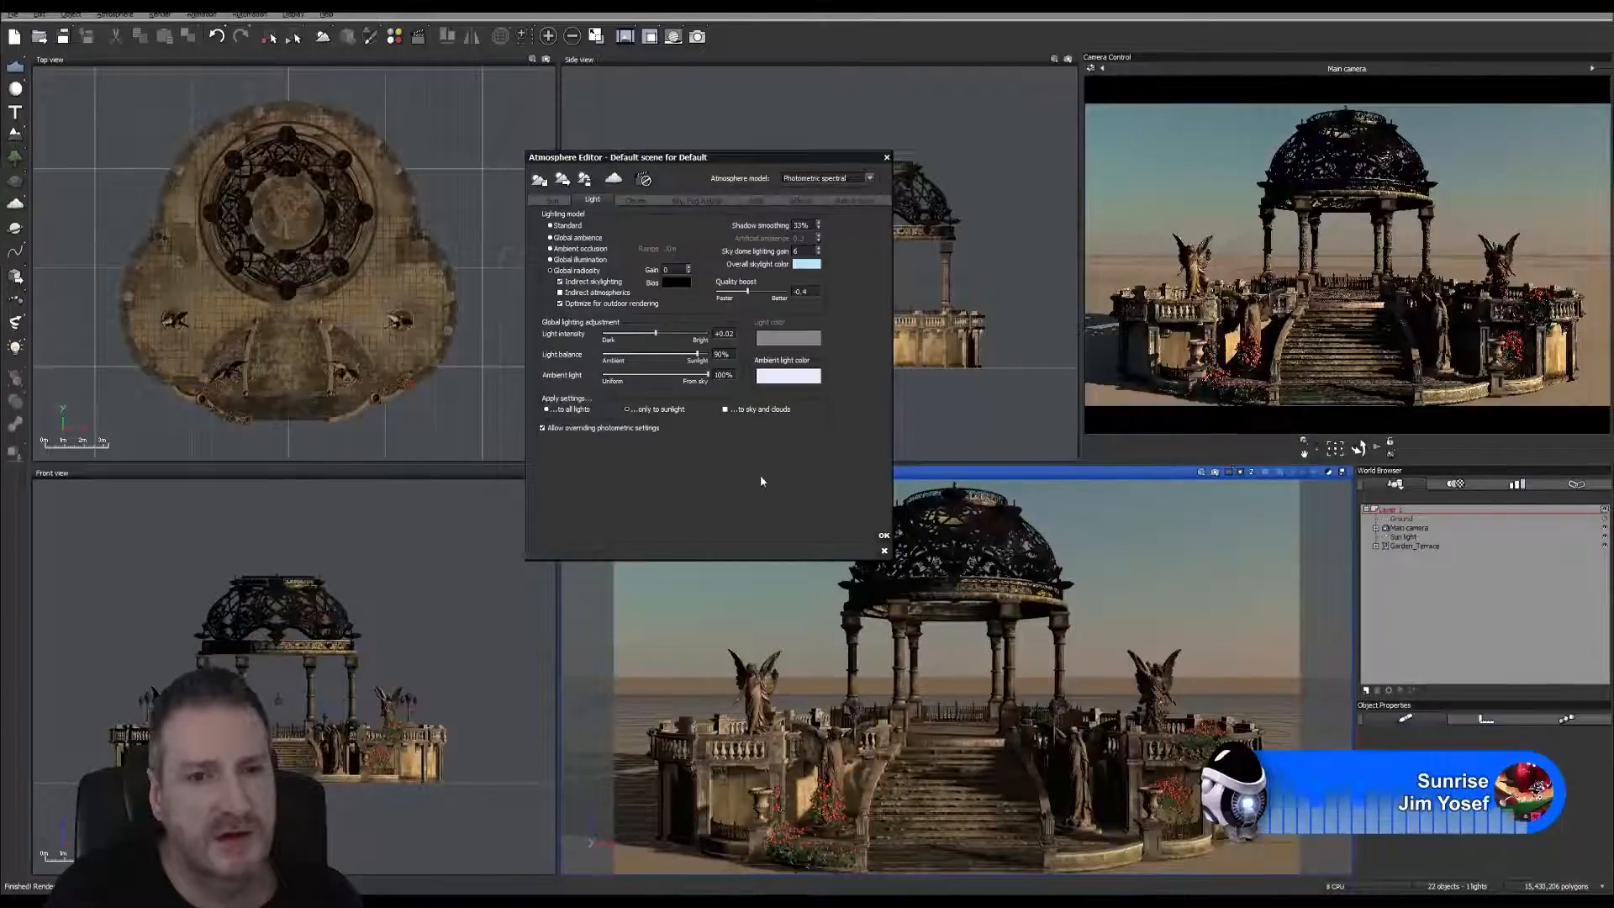
# Select Volumetric sunlight in the sky, fog and haze global settings and accept the atmosphere settings.
pyautogui.click(703, 201)
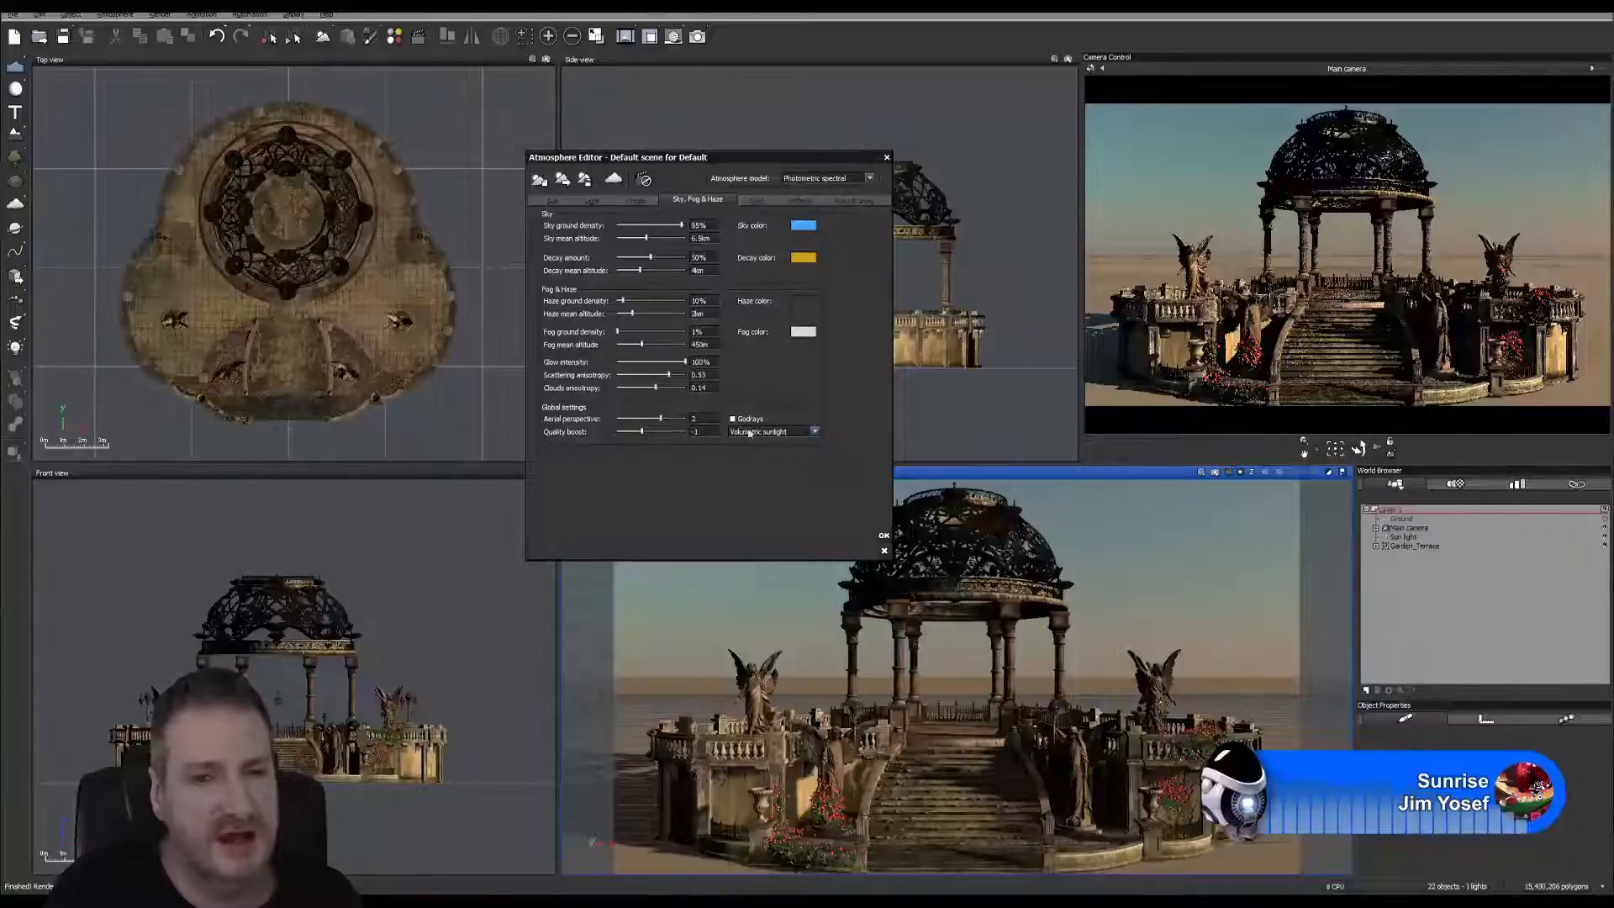
pyautogui.click(814, 432)
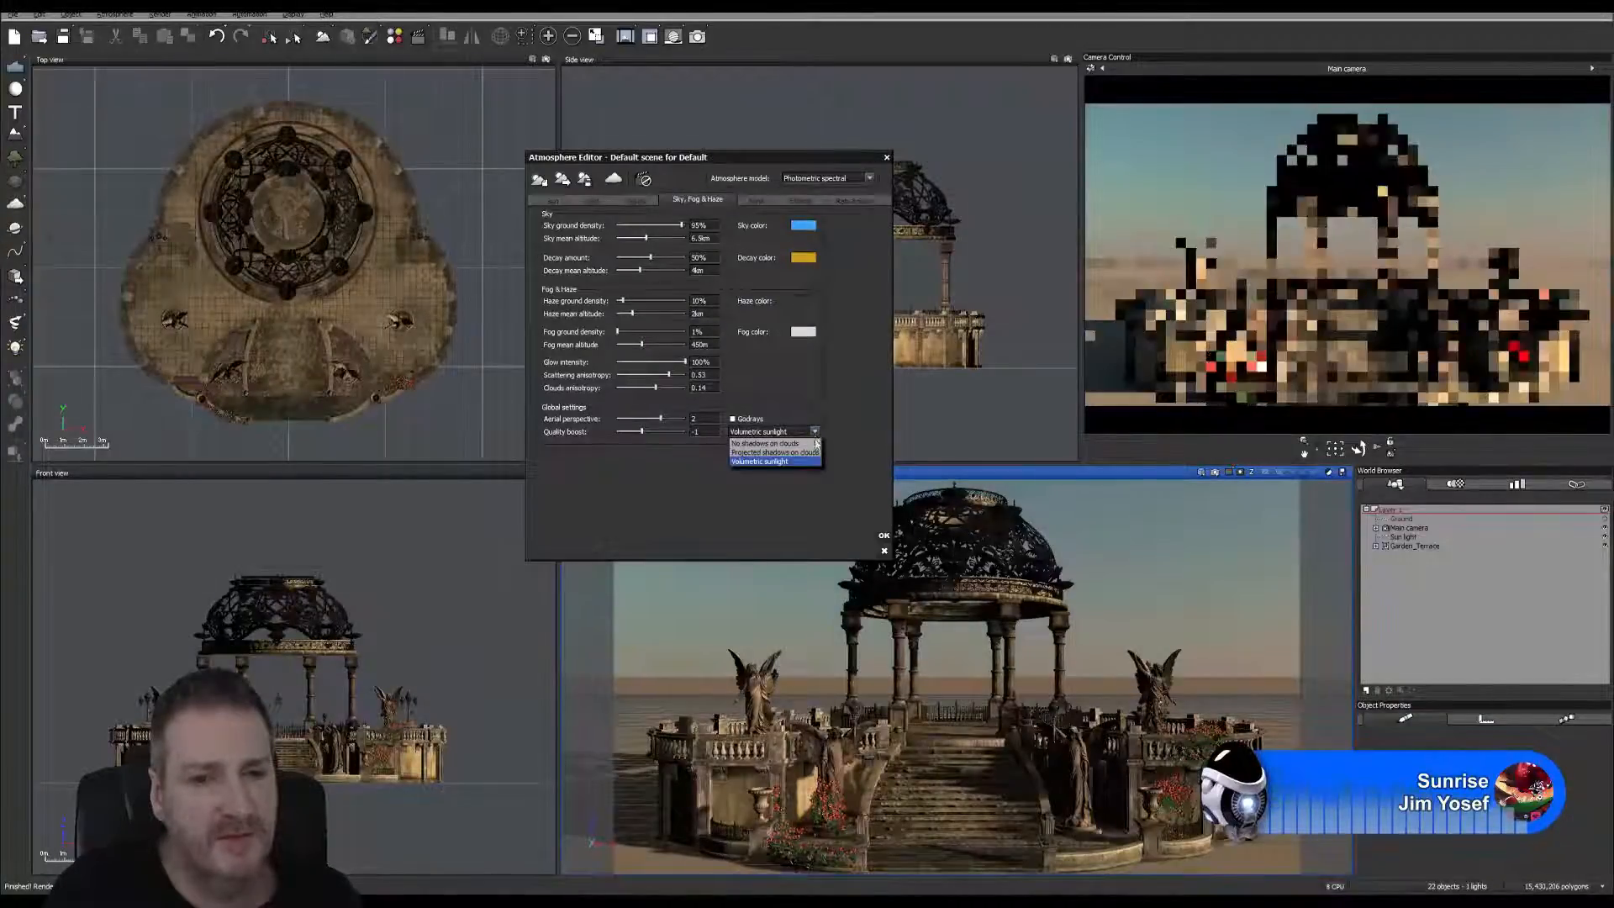
pyautogui.click(775, 462)
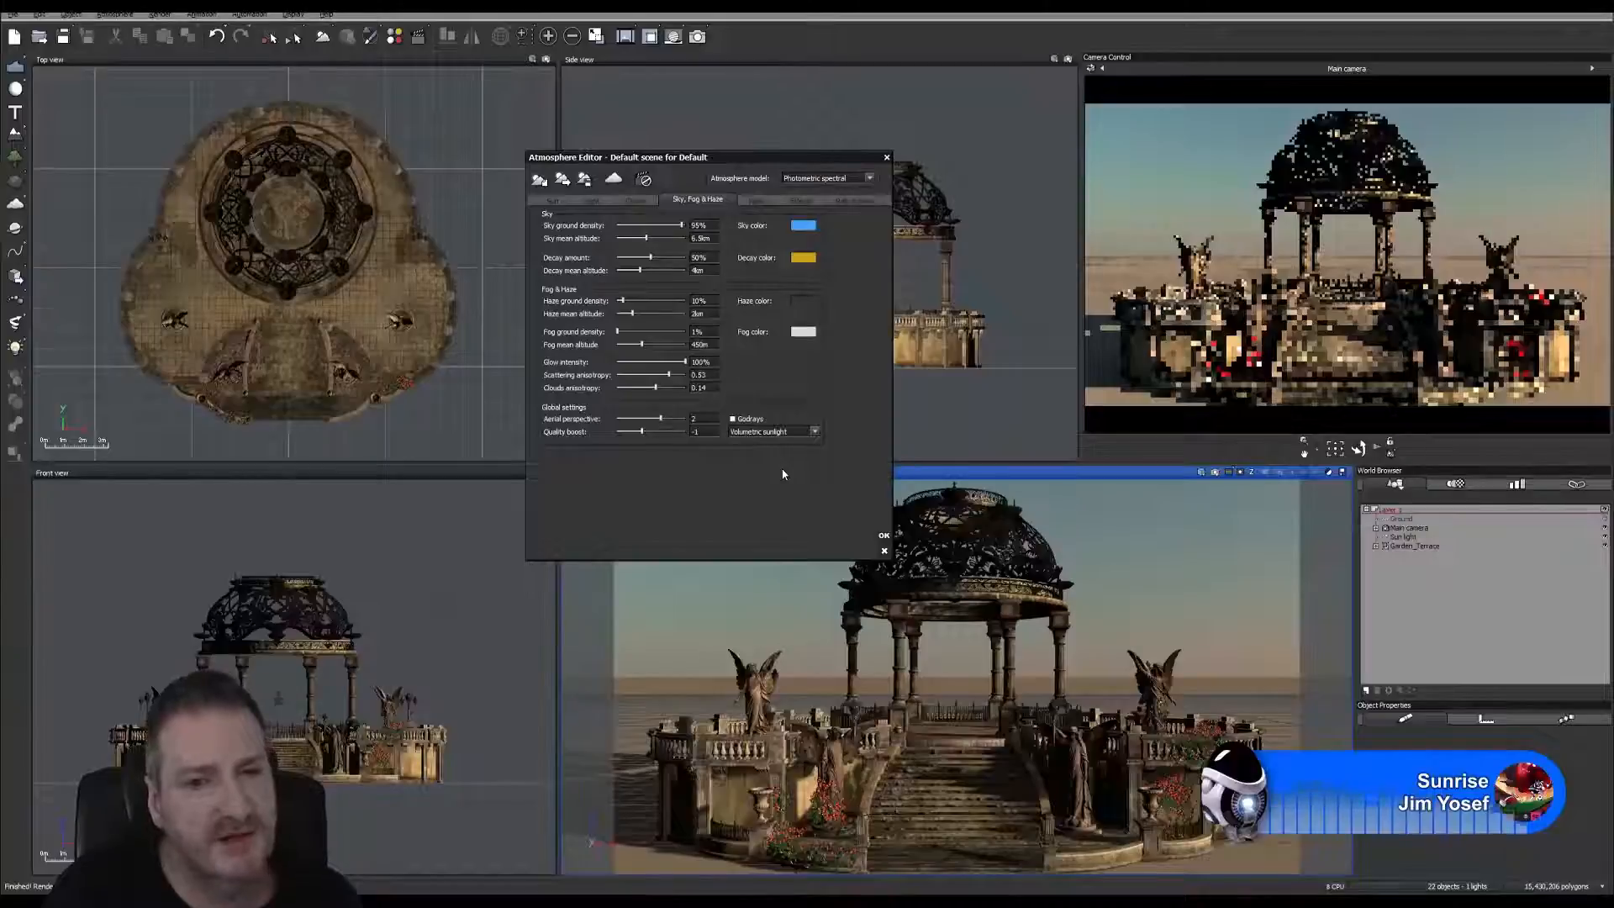
pyautogui.click(733, 418)
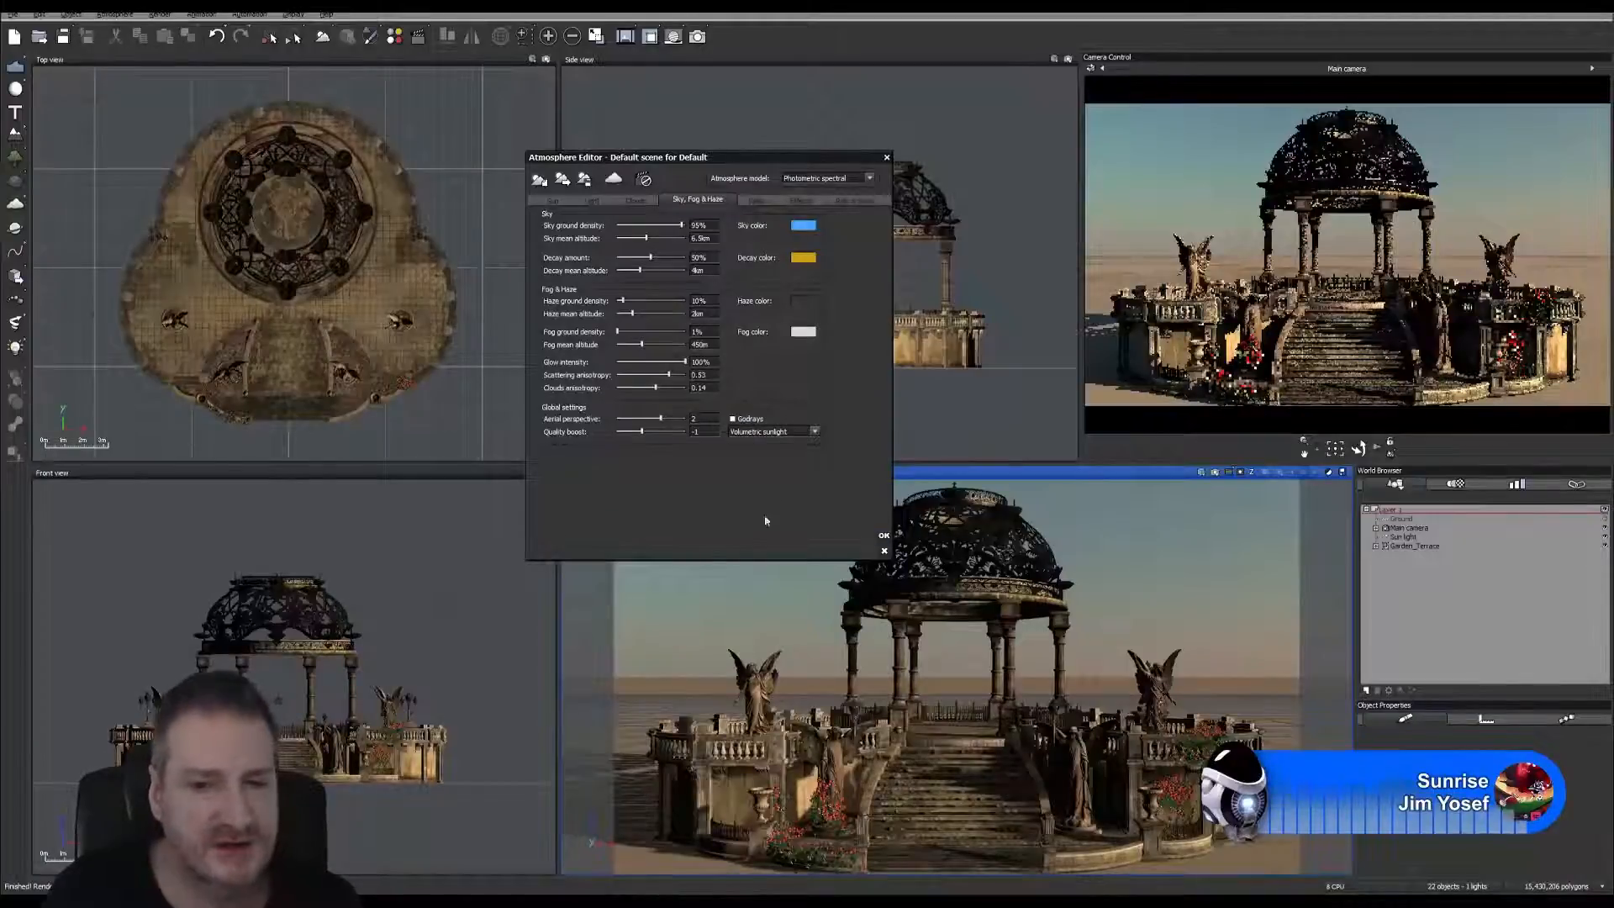
pyautogui.click(593, 200)
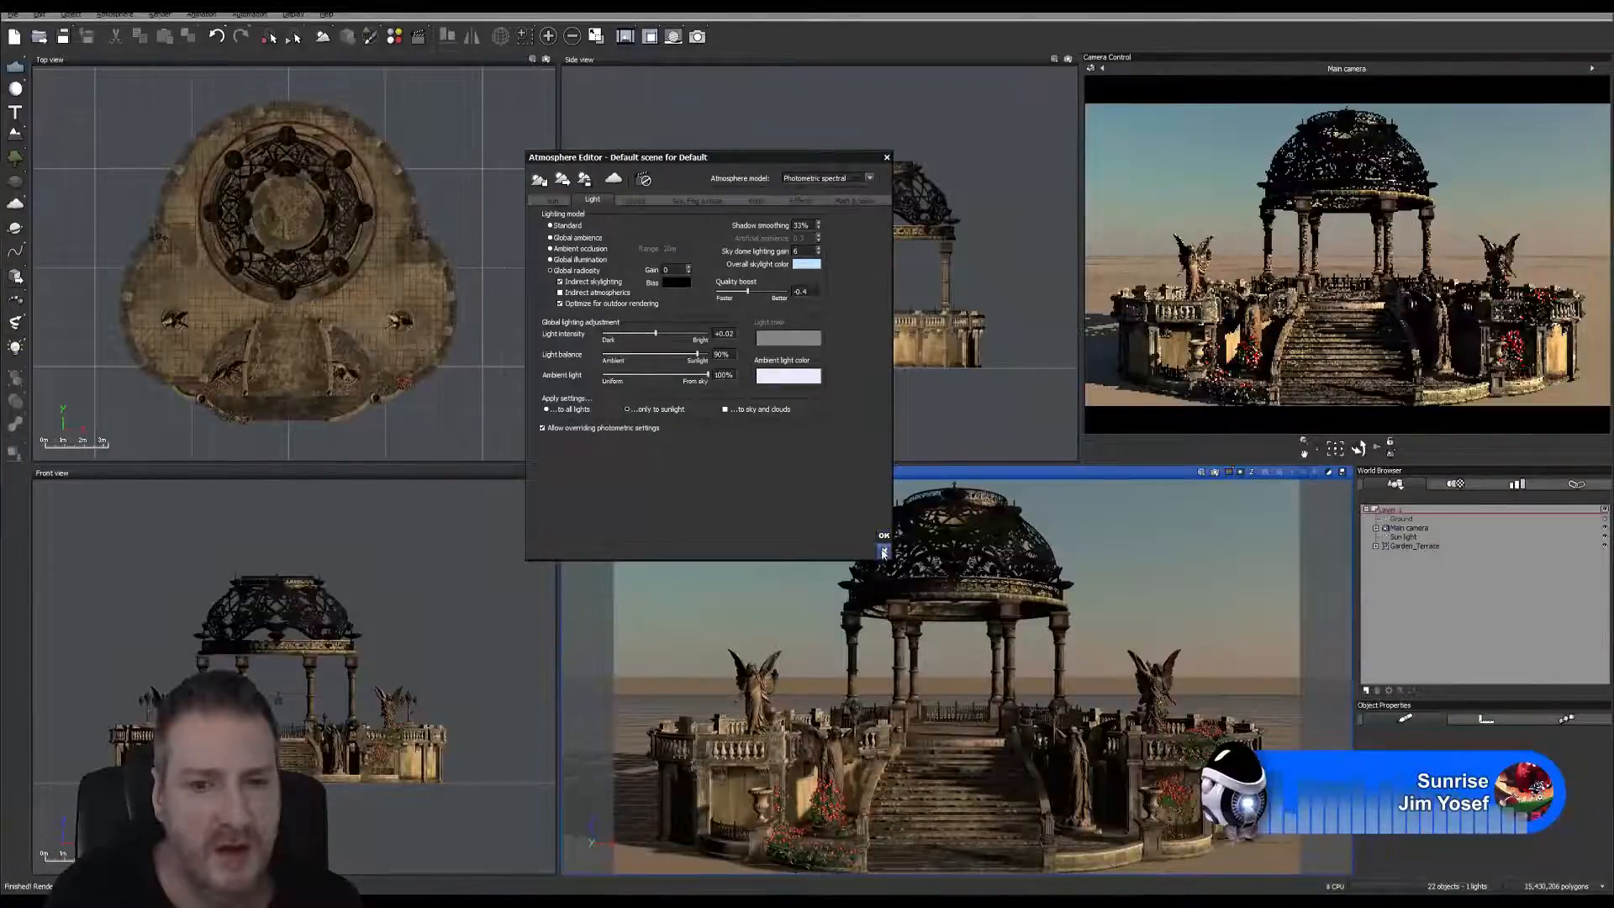
pyautogui.click(884, 536)
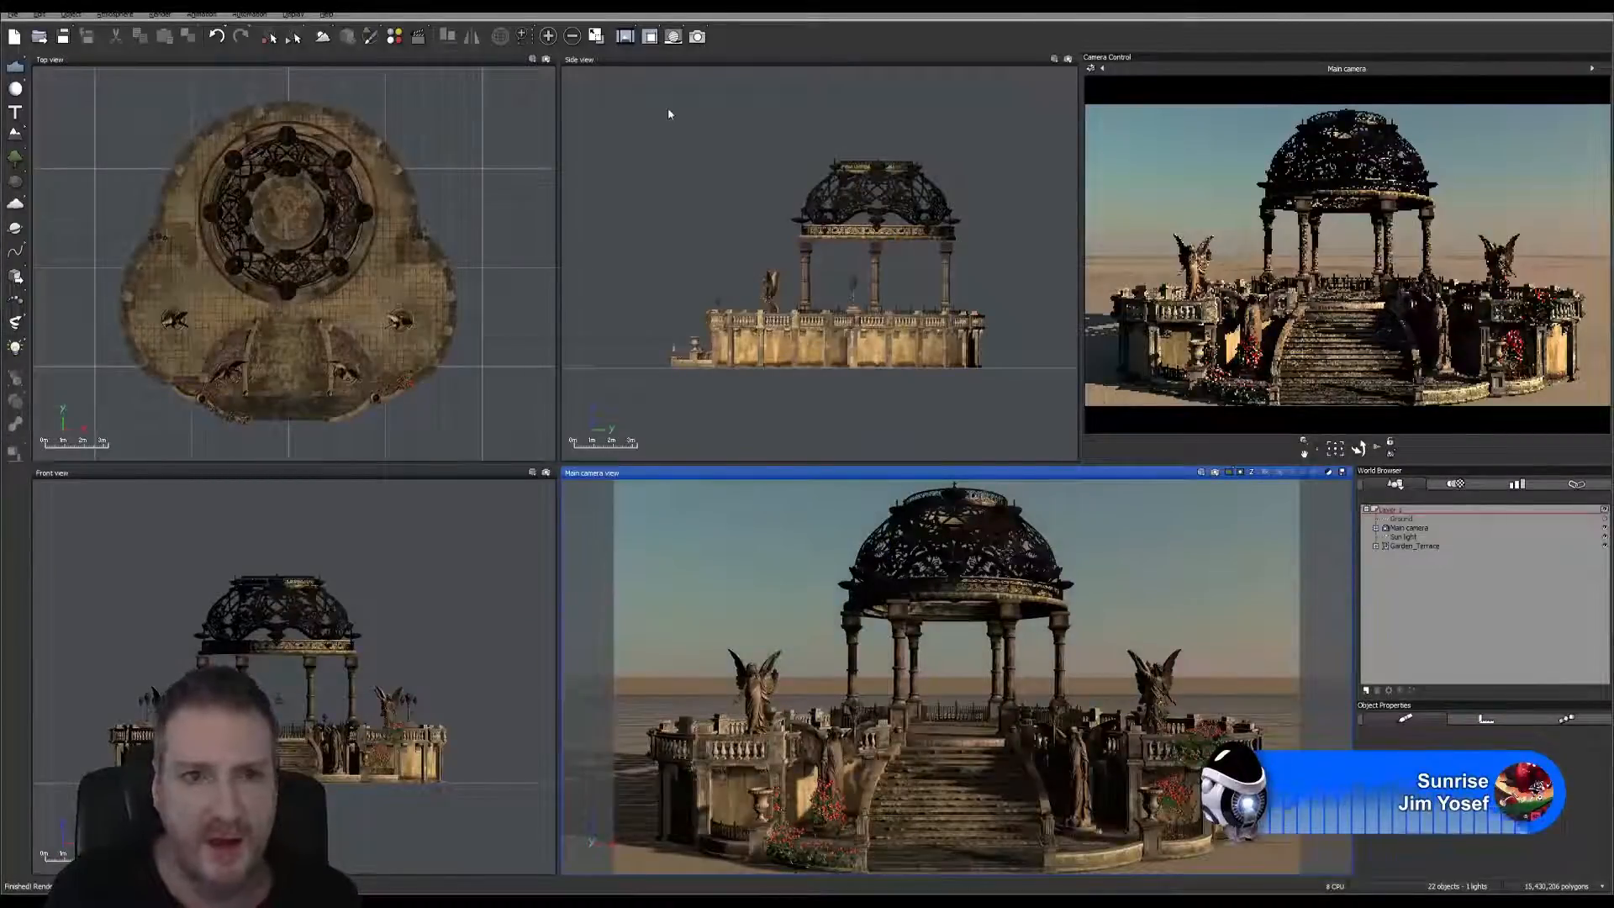
pyautogui.click(159, 14)
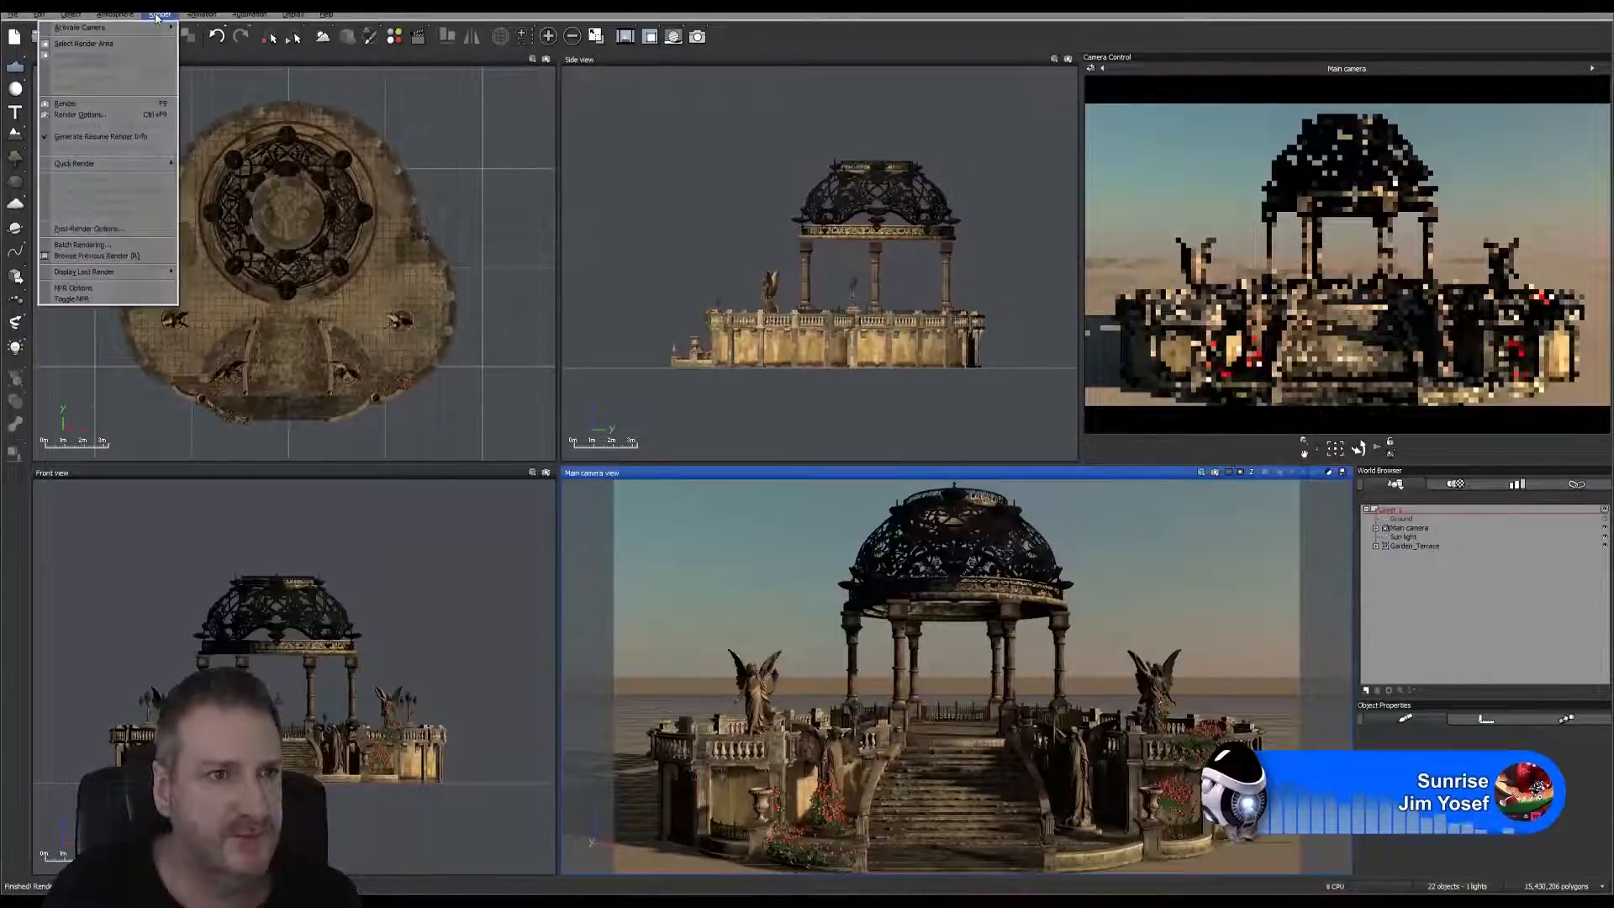
pyautogui.click(102, 230)
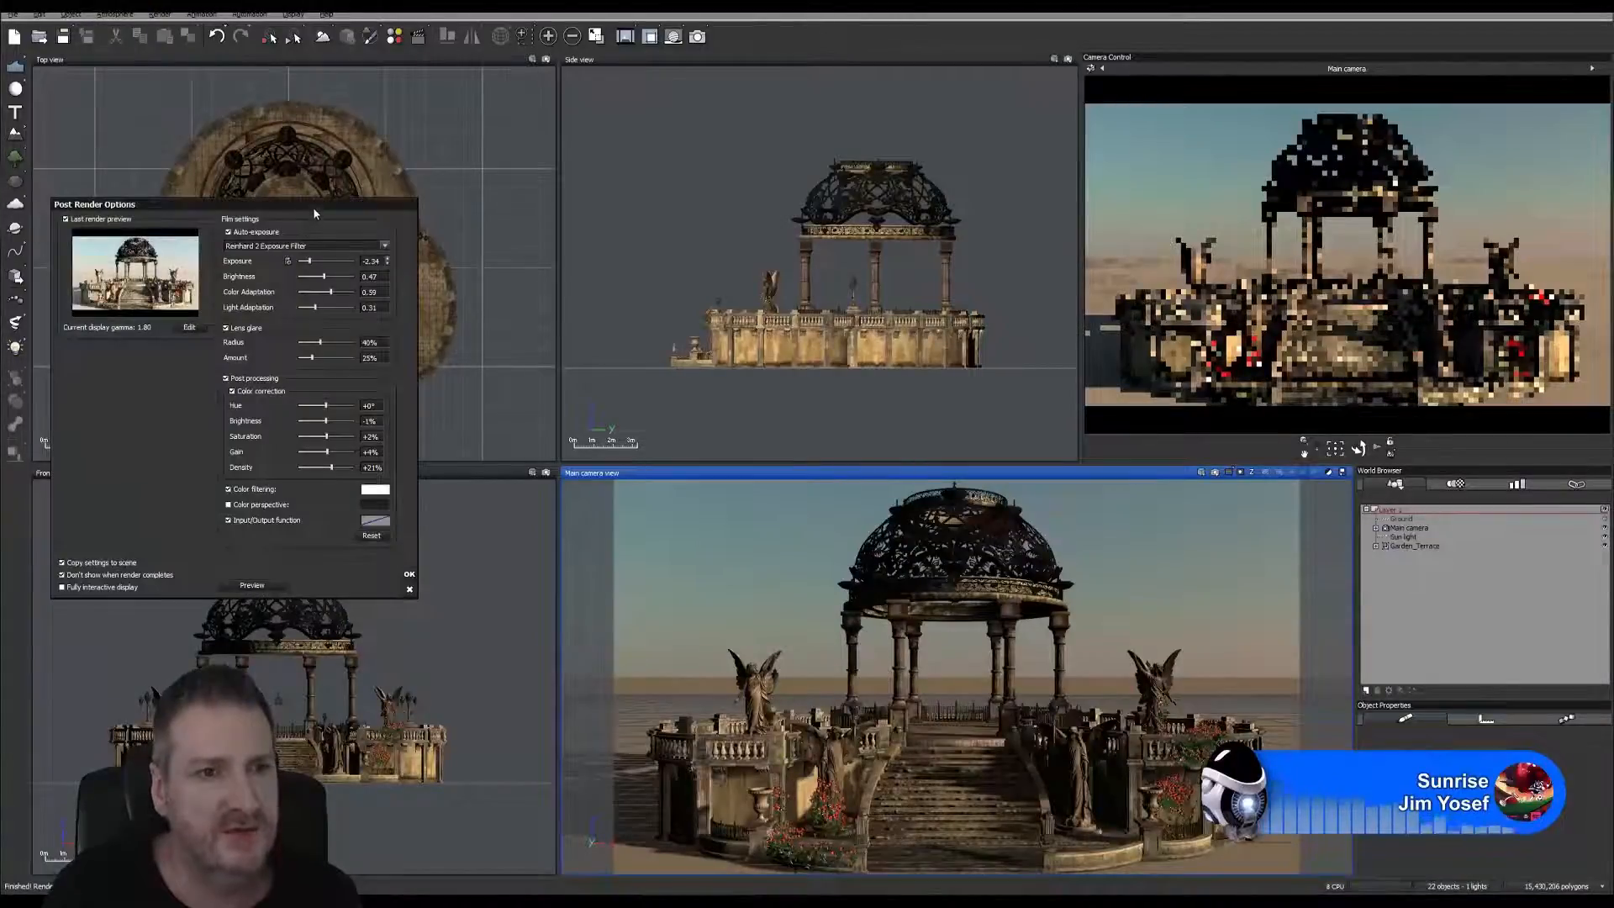
pyautogui.moveTo(313, 206); pyautogui.dragTo(485, 156)
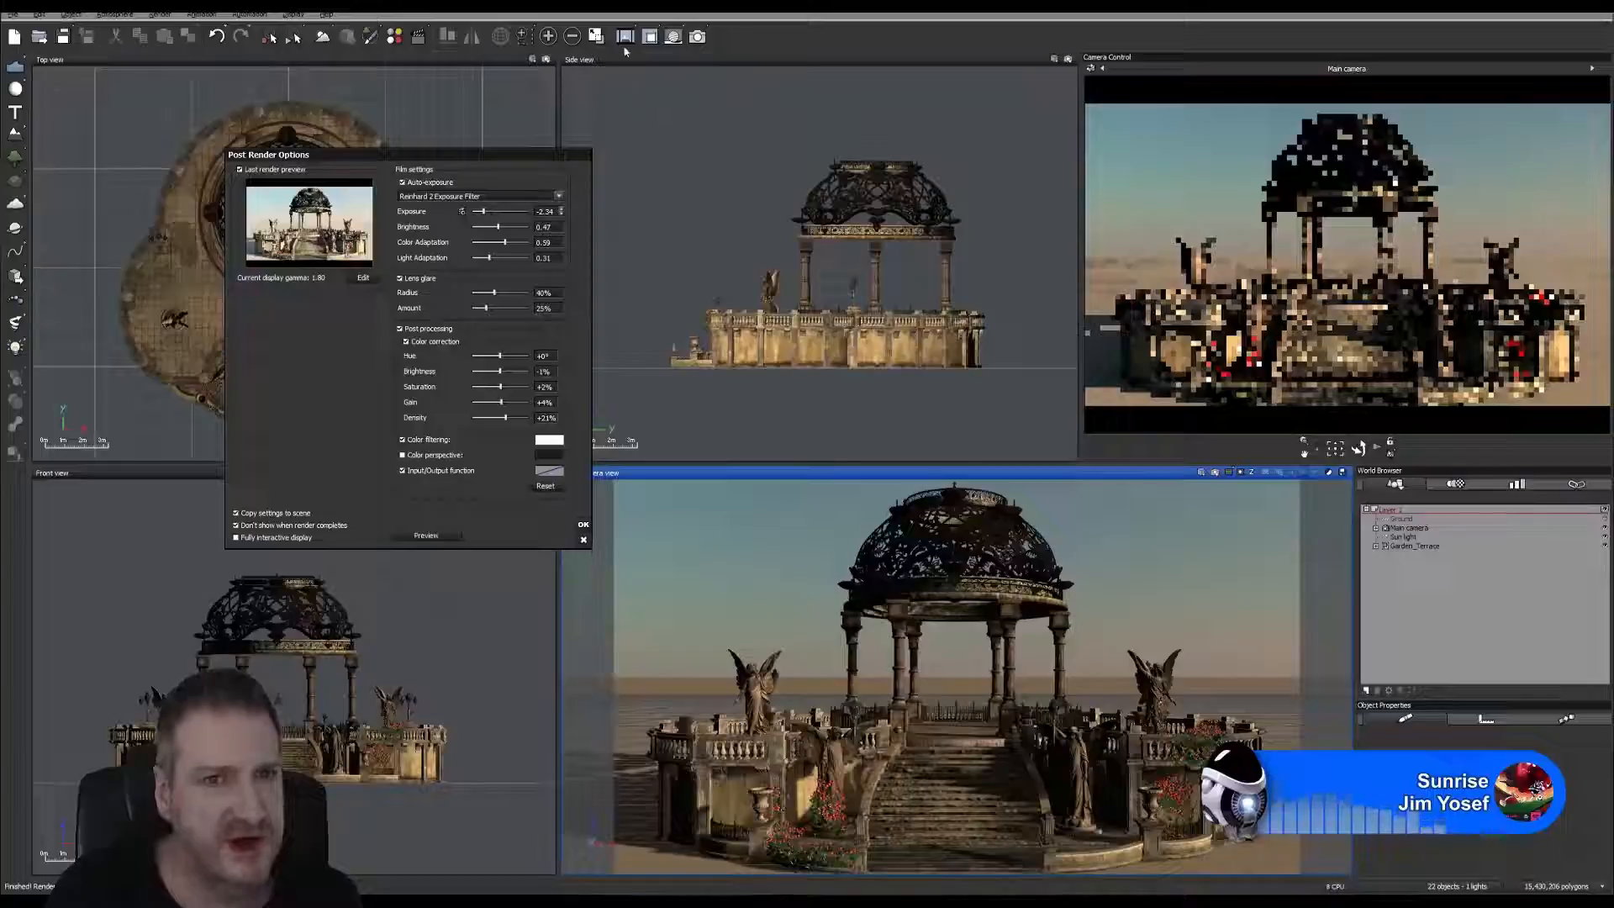
pyautogui.click(583, 540)
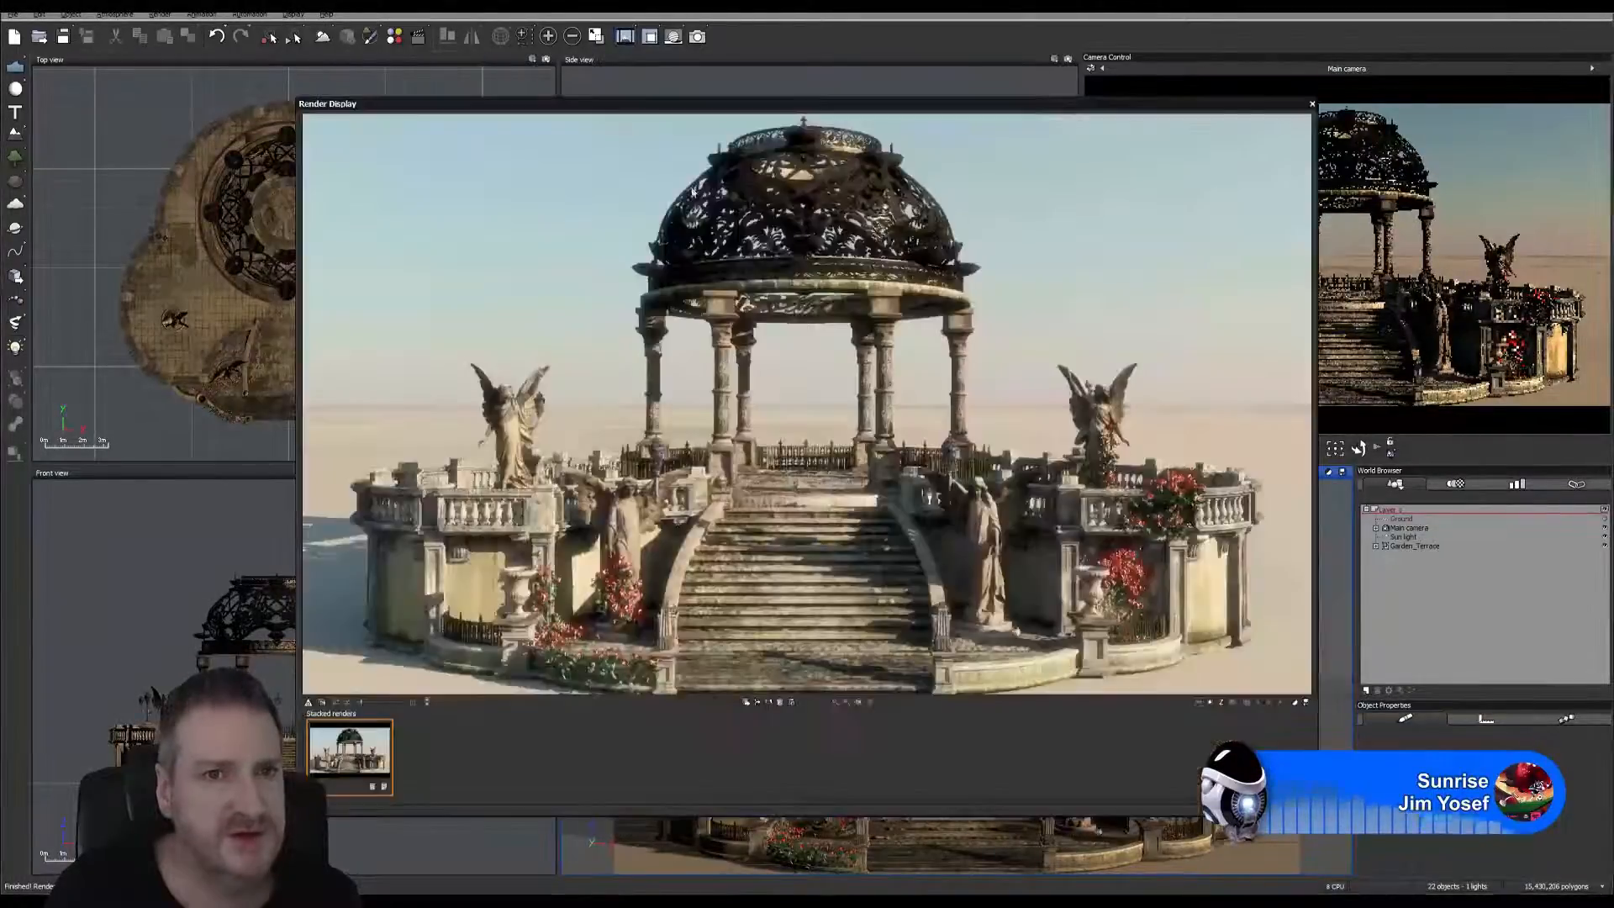
# Open the post-render options for the displayed render and move the dialog away from the dome.
pyautogui.click(159, 15)
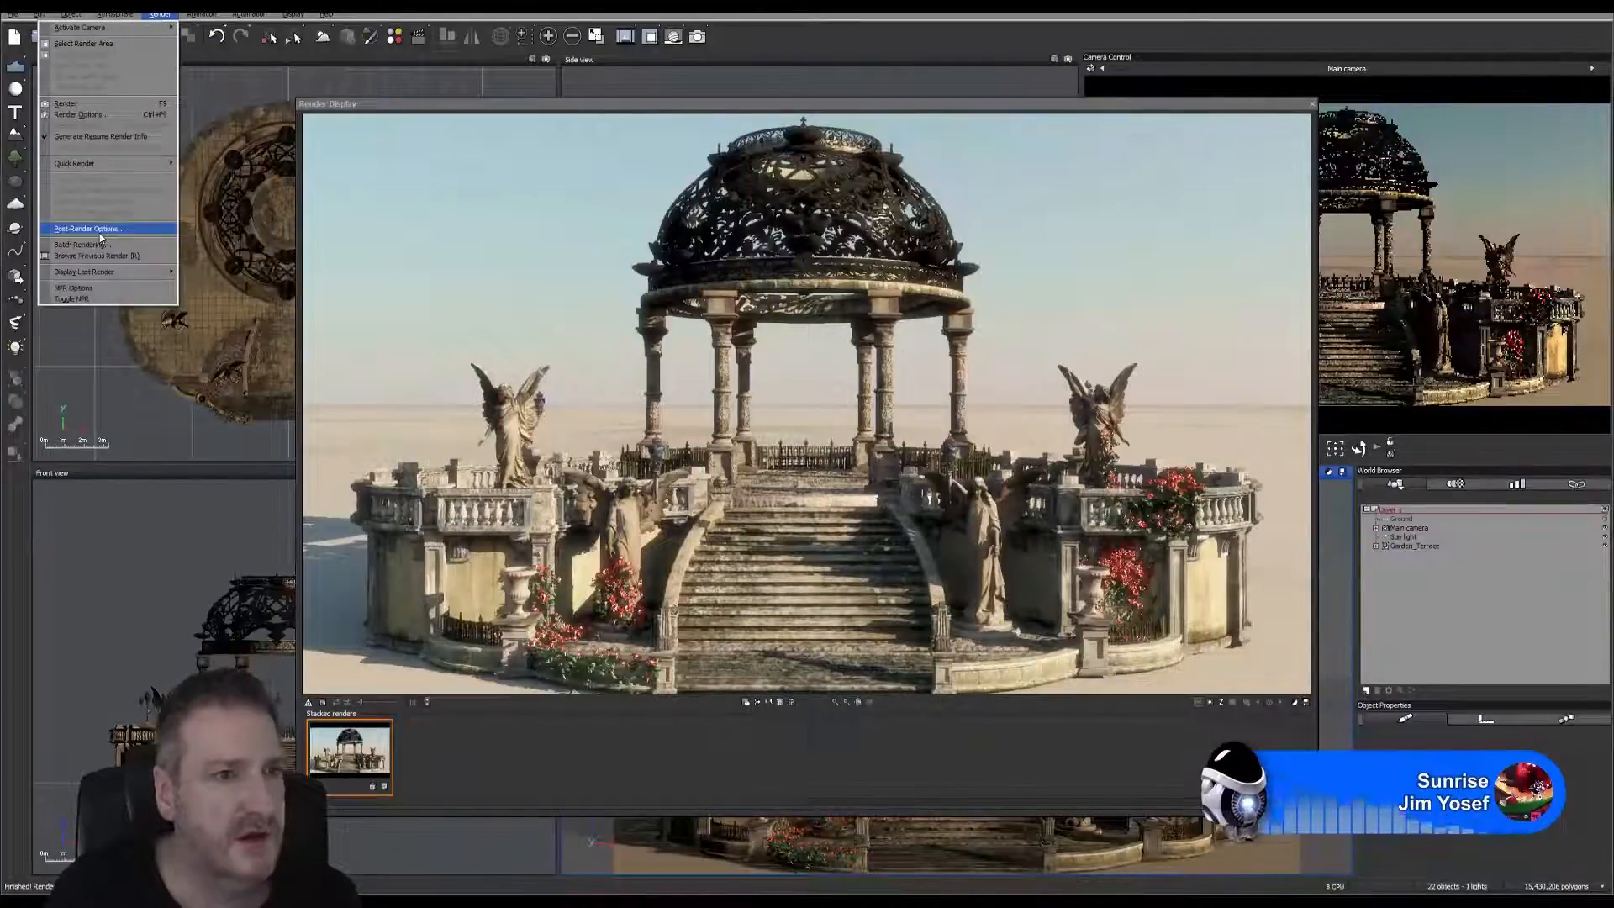
pyautogui.click(90, 229)
pyautogui.moveTo(442, 154); pyautogui.dragTo(311, 131)
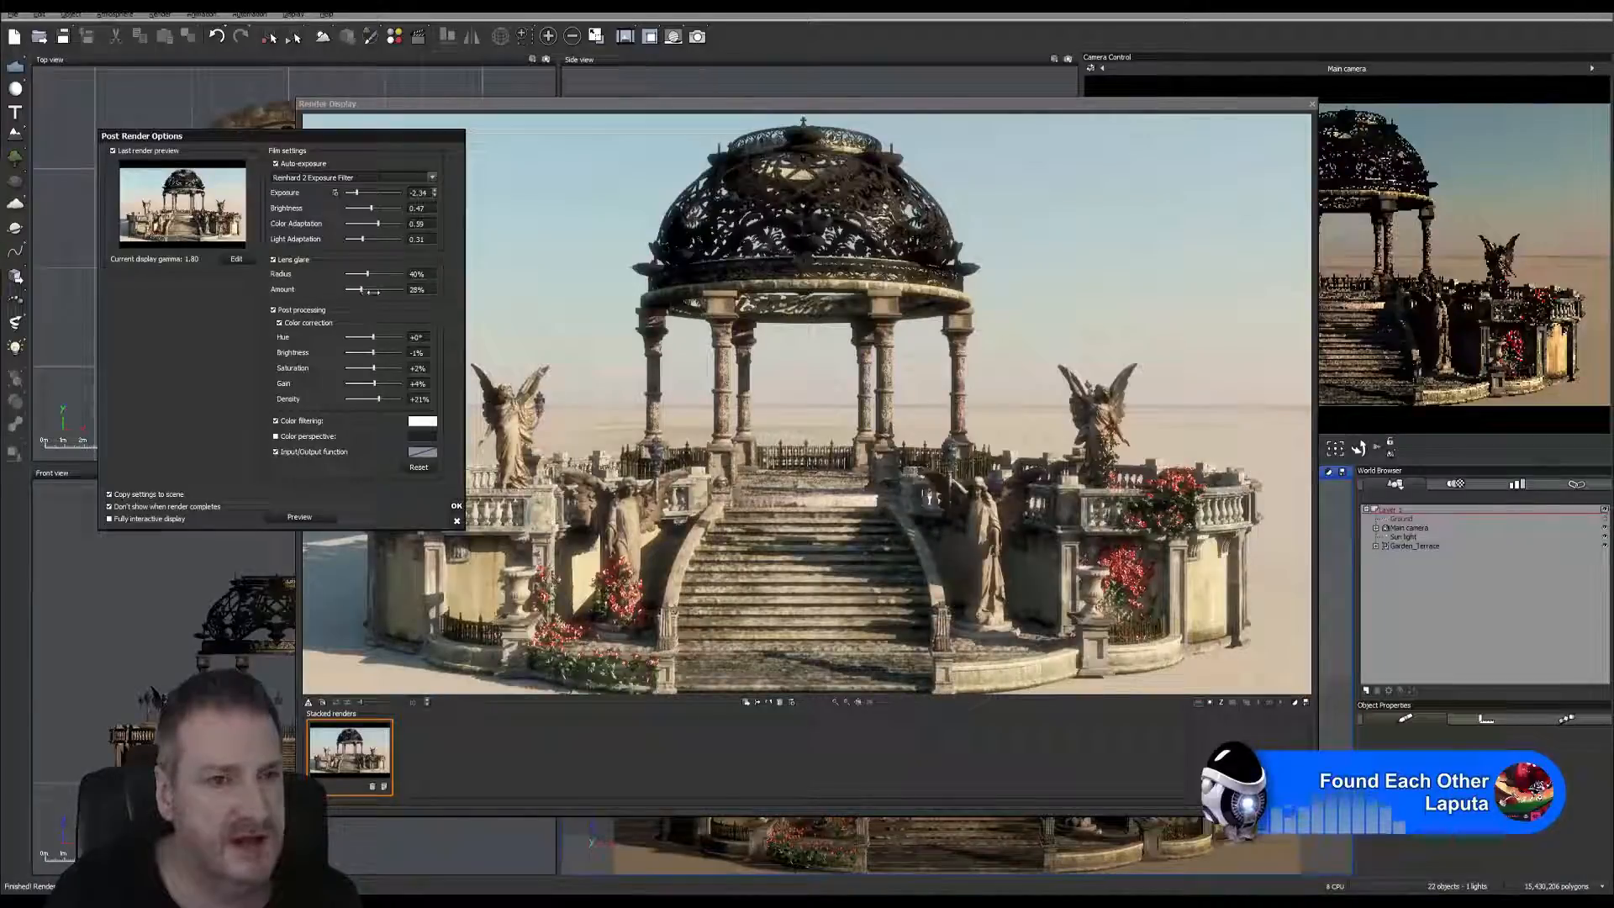
# Set the lens glare amount to 65% and preview the effect on the render.
pyautogui.moveTo(373, 292); pyautogui.dragTo(386, 292)
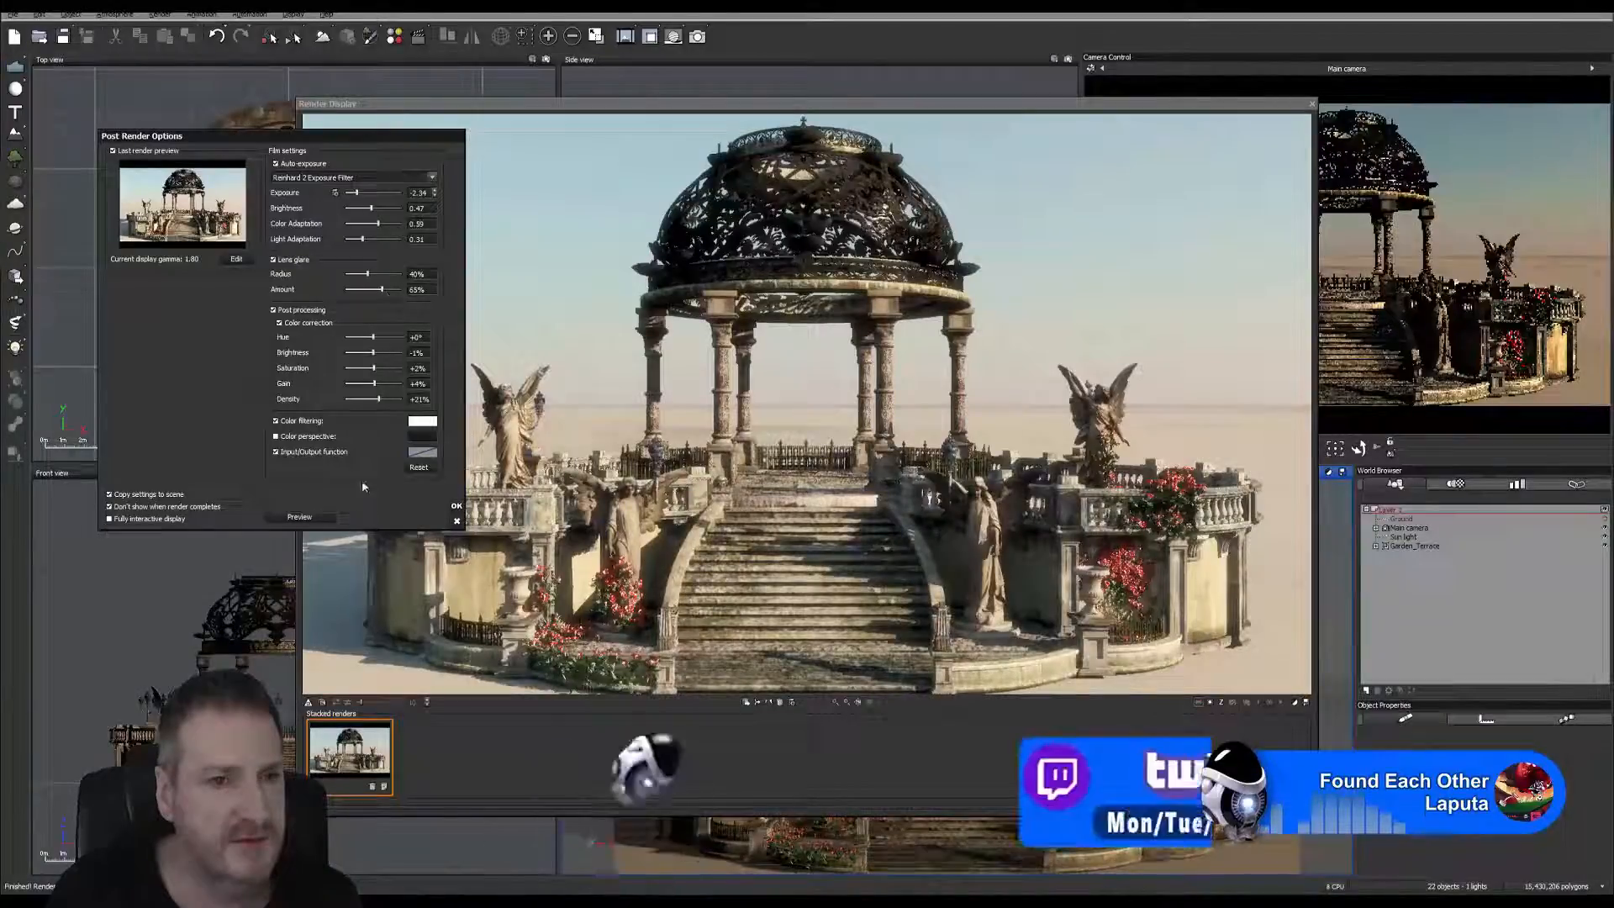
pyautogui.click(312, 521)
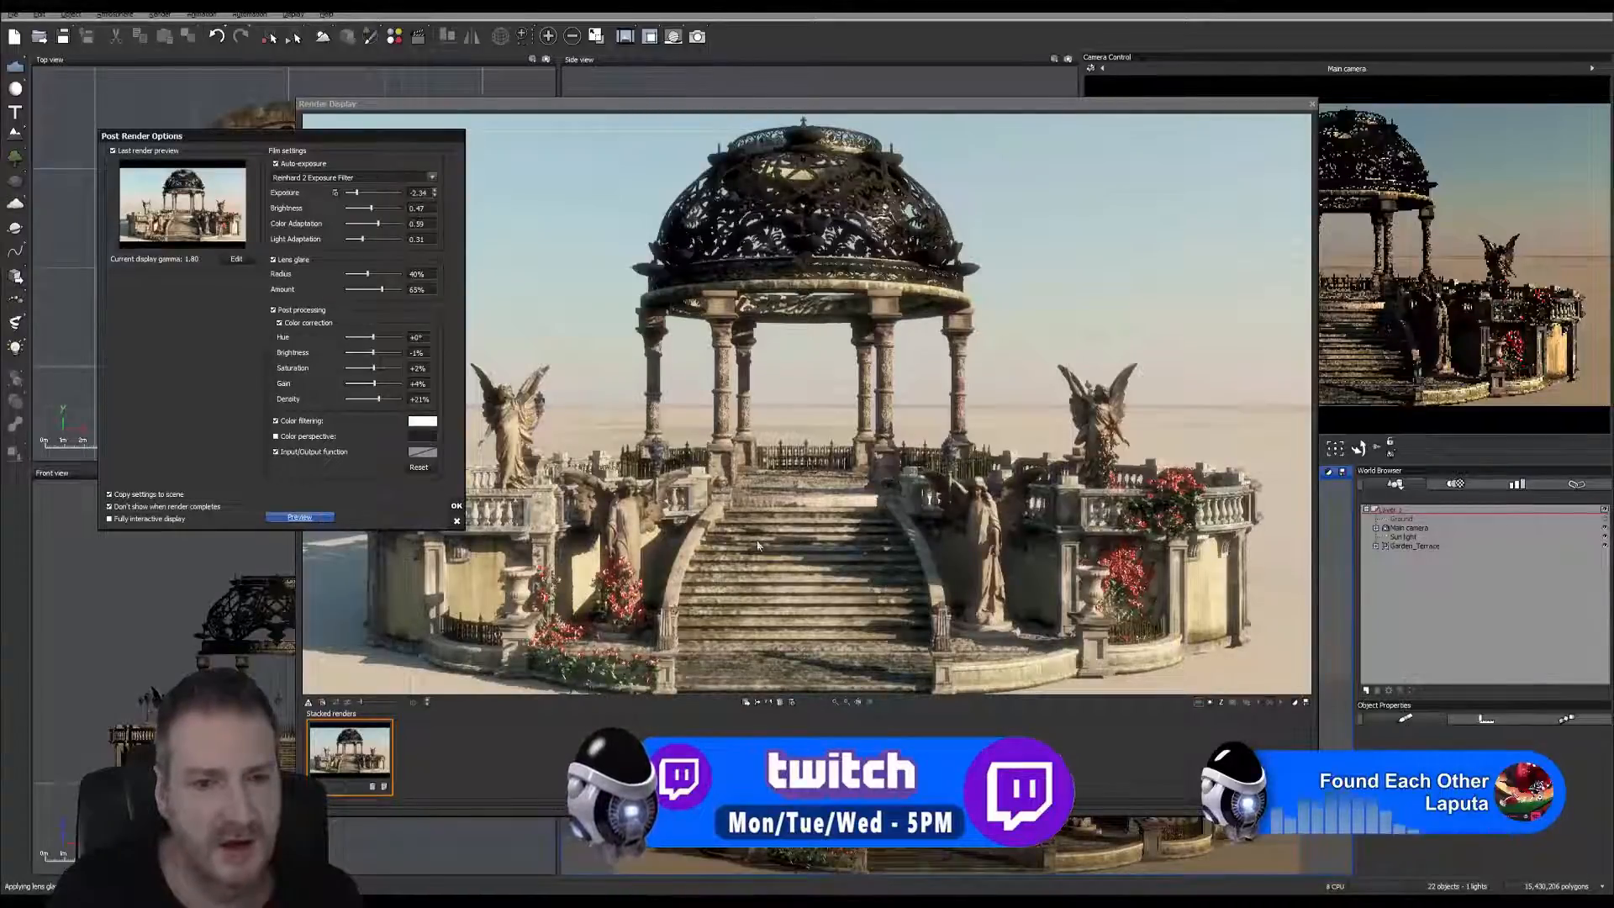
pyautogui.click(456, 506)
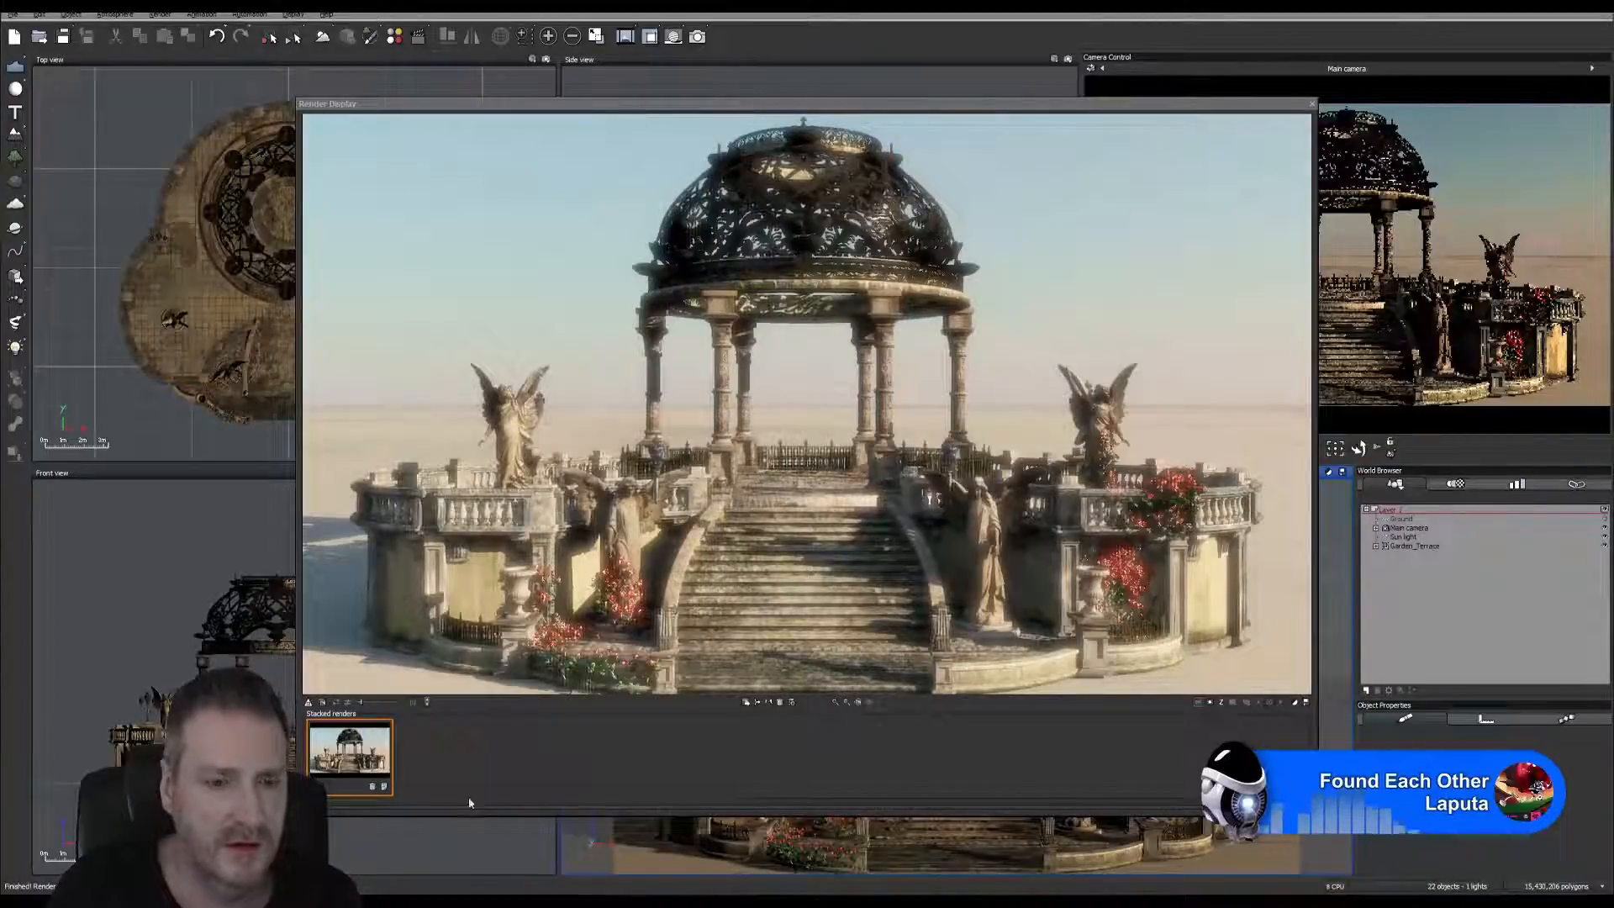
# Bring the hidden post-render options back to the front and set the lens glare amount to 25%.
pyautogui.moveTo(509, 899)
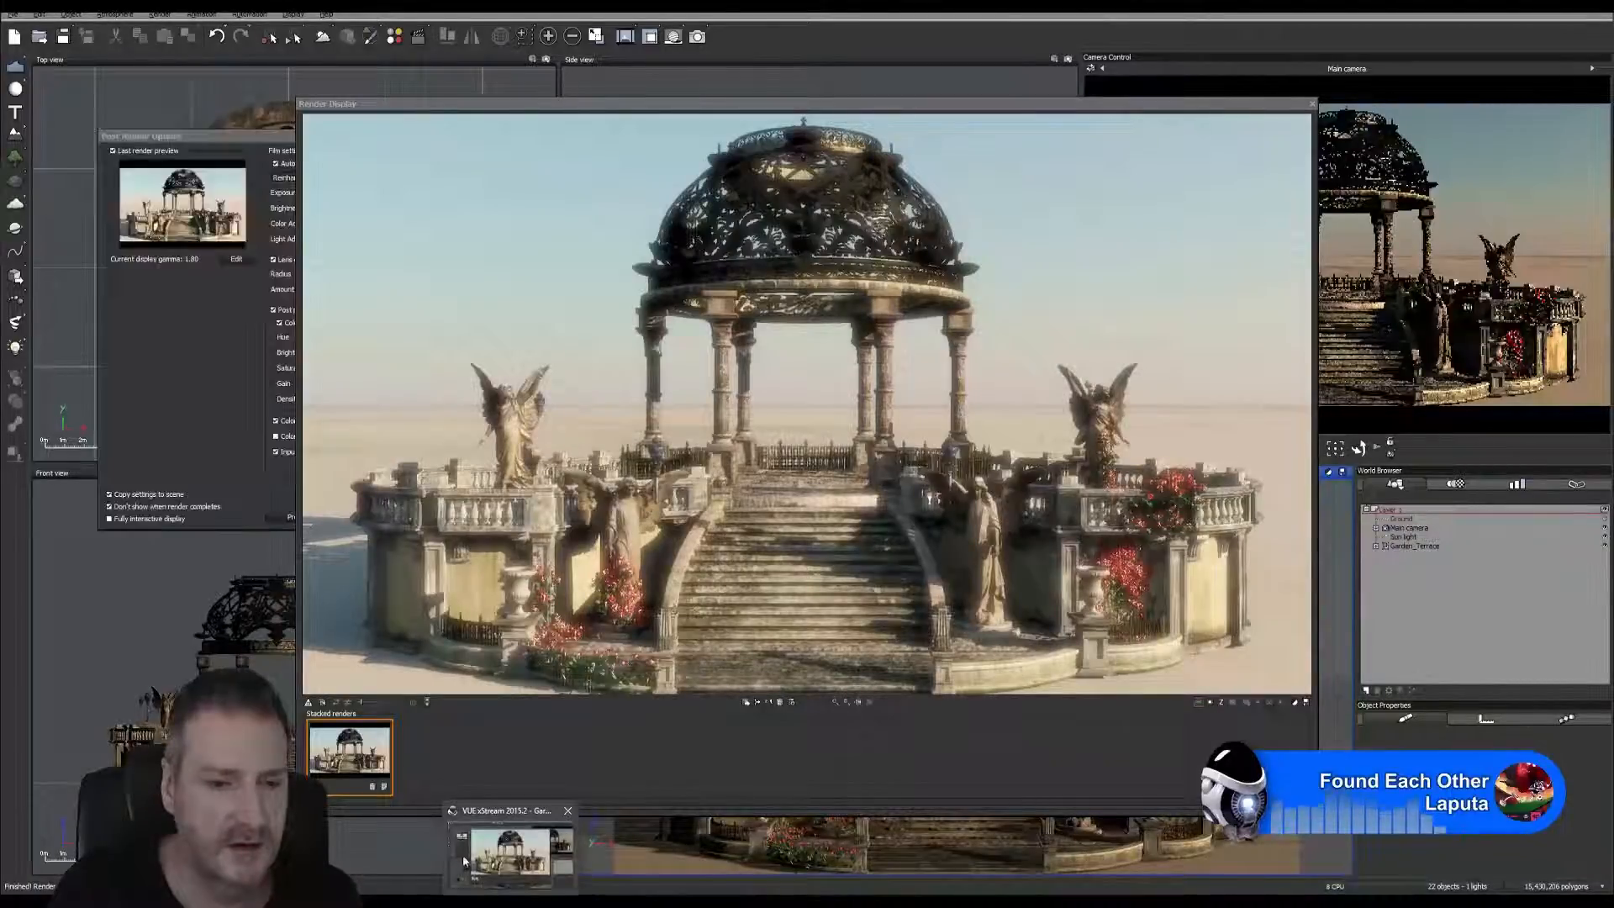
pyautogui.click(466, 846)
pyautogui.click(217, 359)
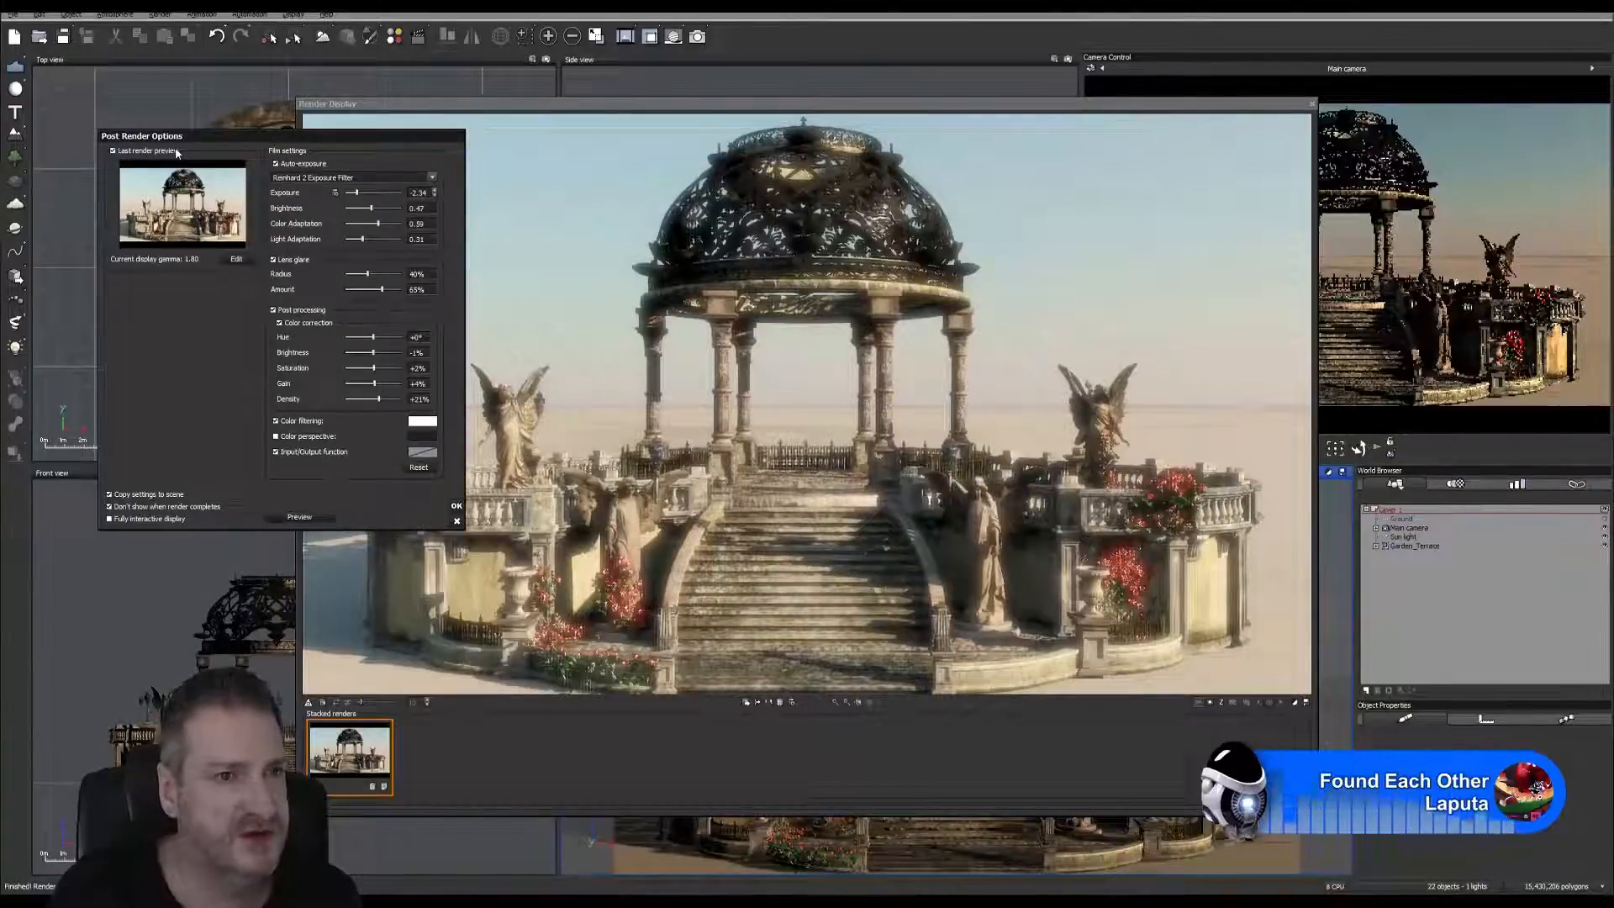
pyautogui.click(418, 289)
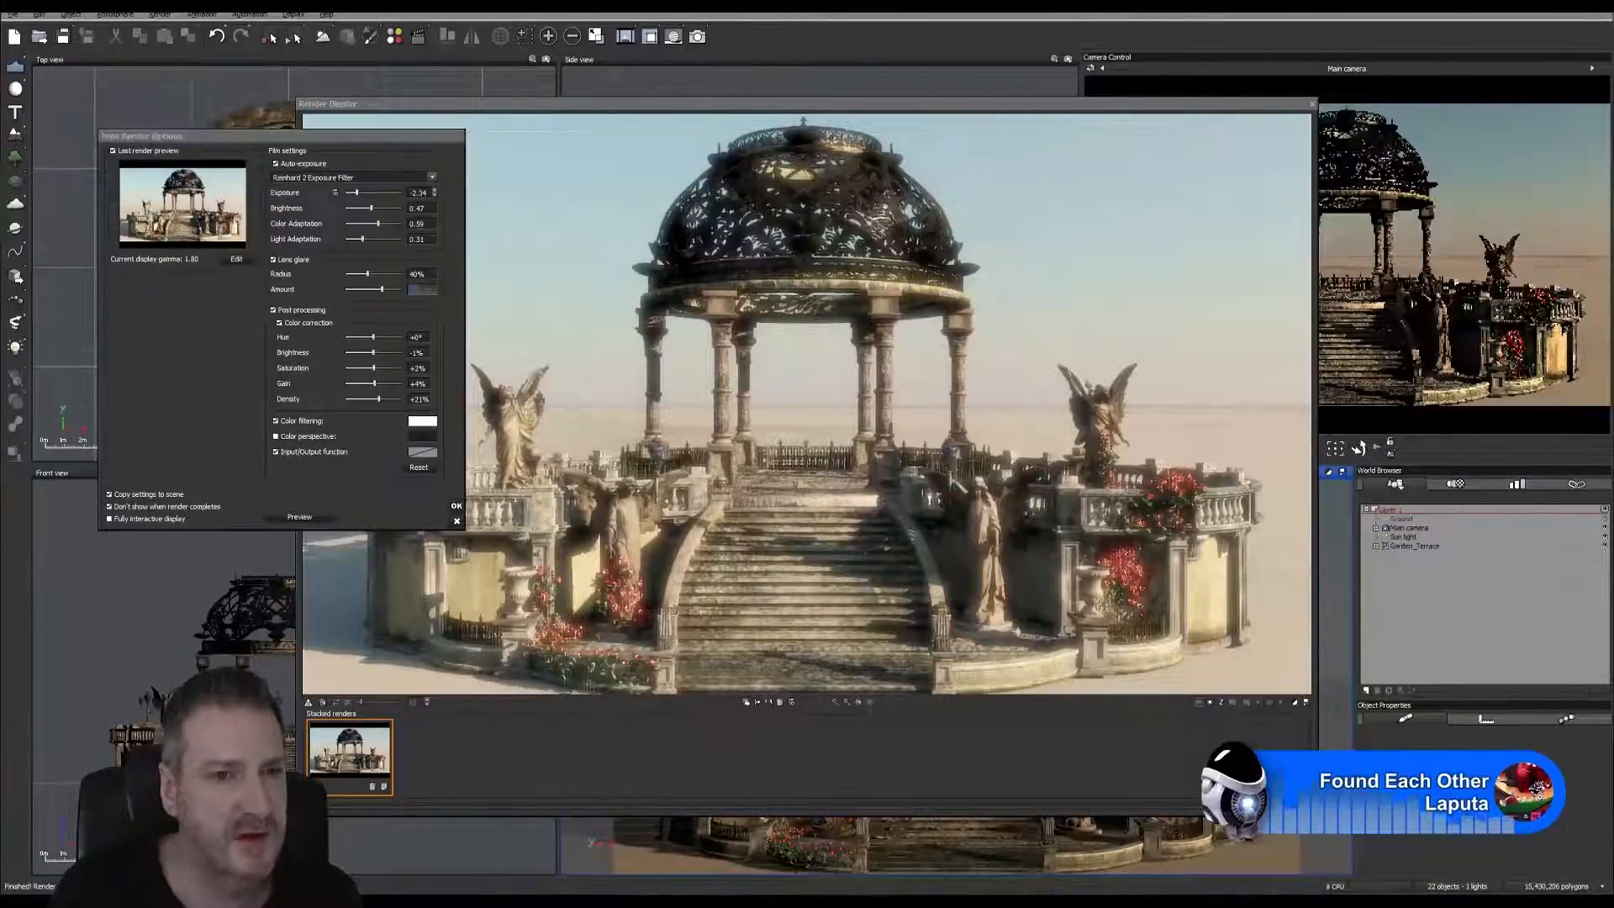
pyautogui.write('25')
pyautogui.press('Return')
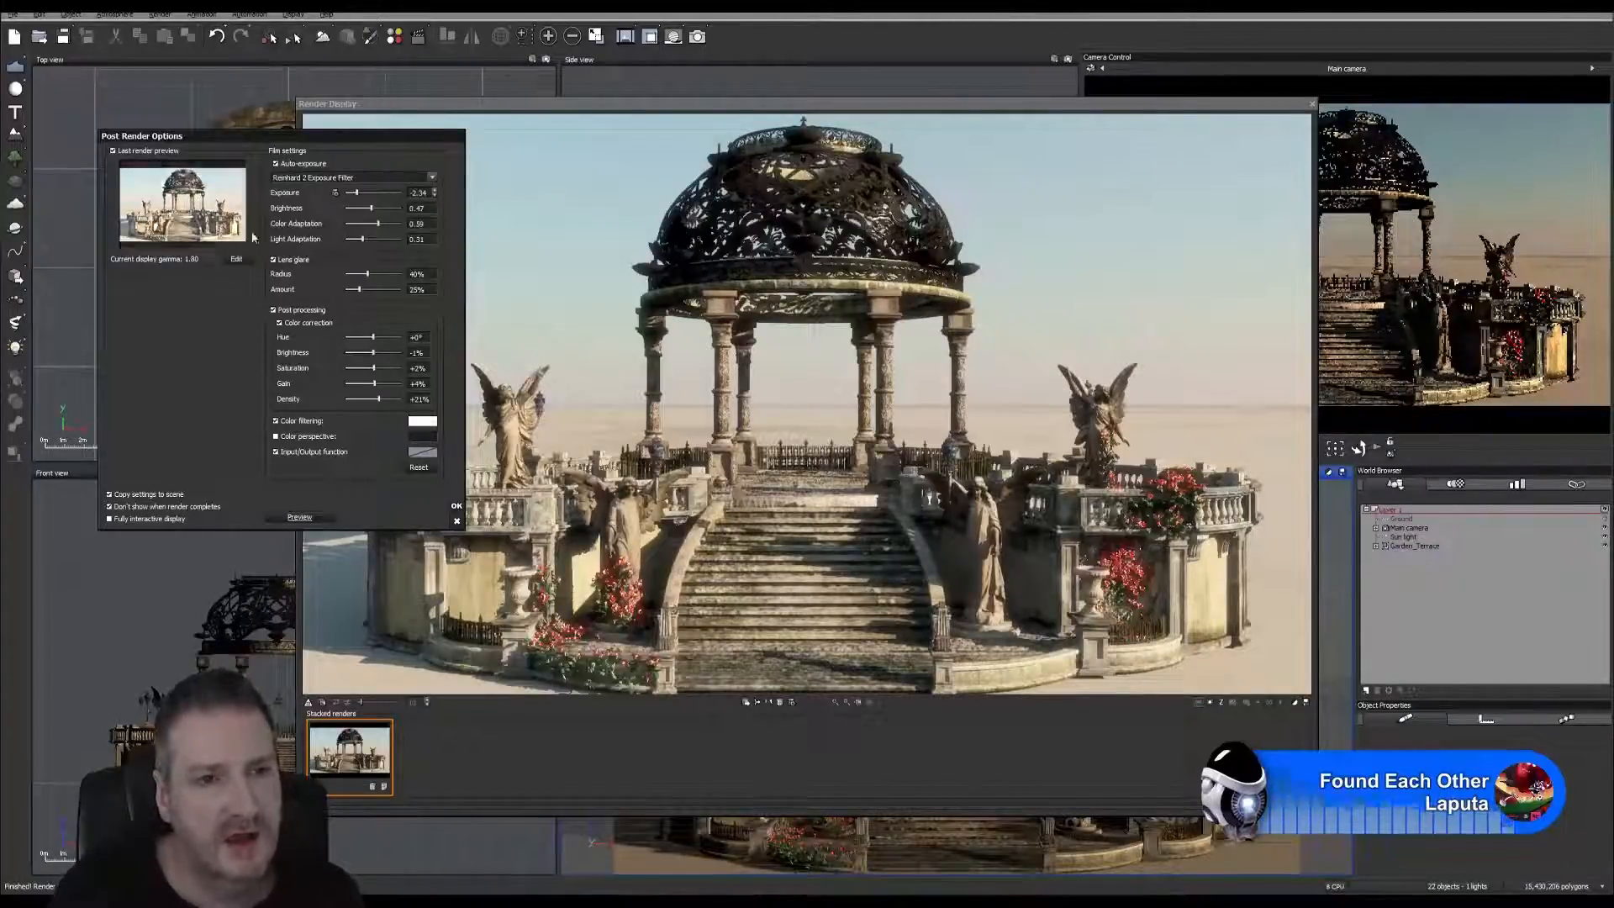
# Examine the available exposure filters and keep the Reinhard 2 Exposure Filter.
pyautogui.click(434, 184)
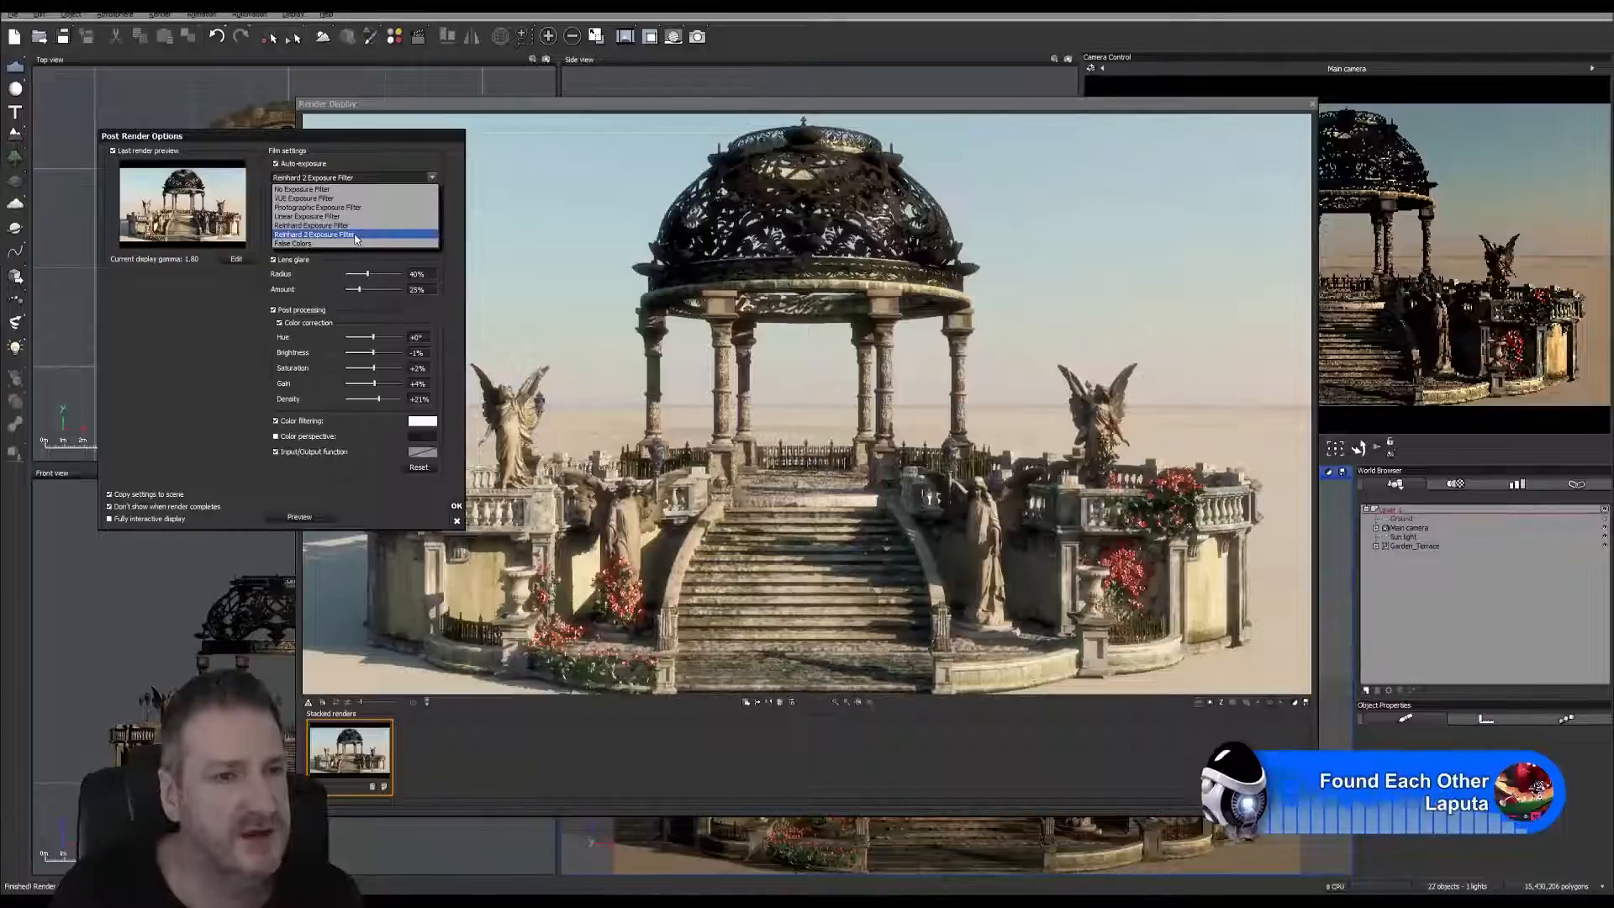
pyautogui.click(243, 329)
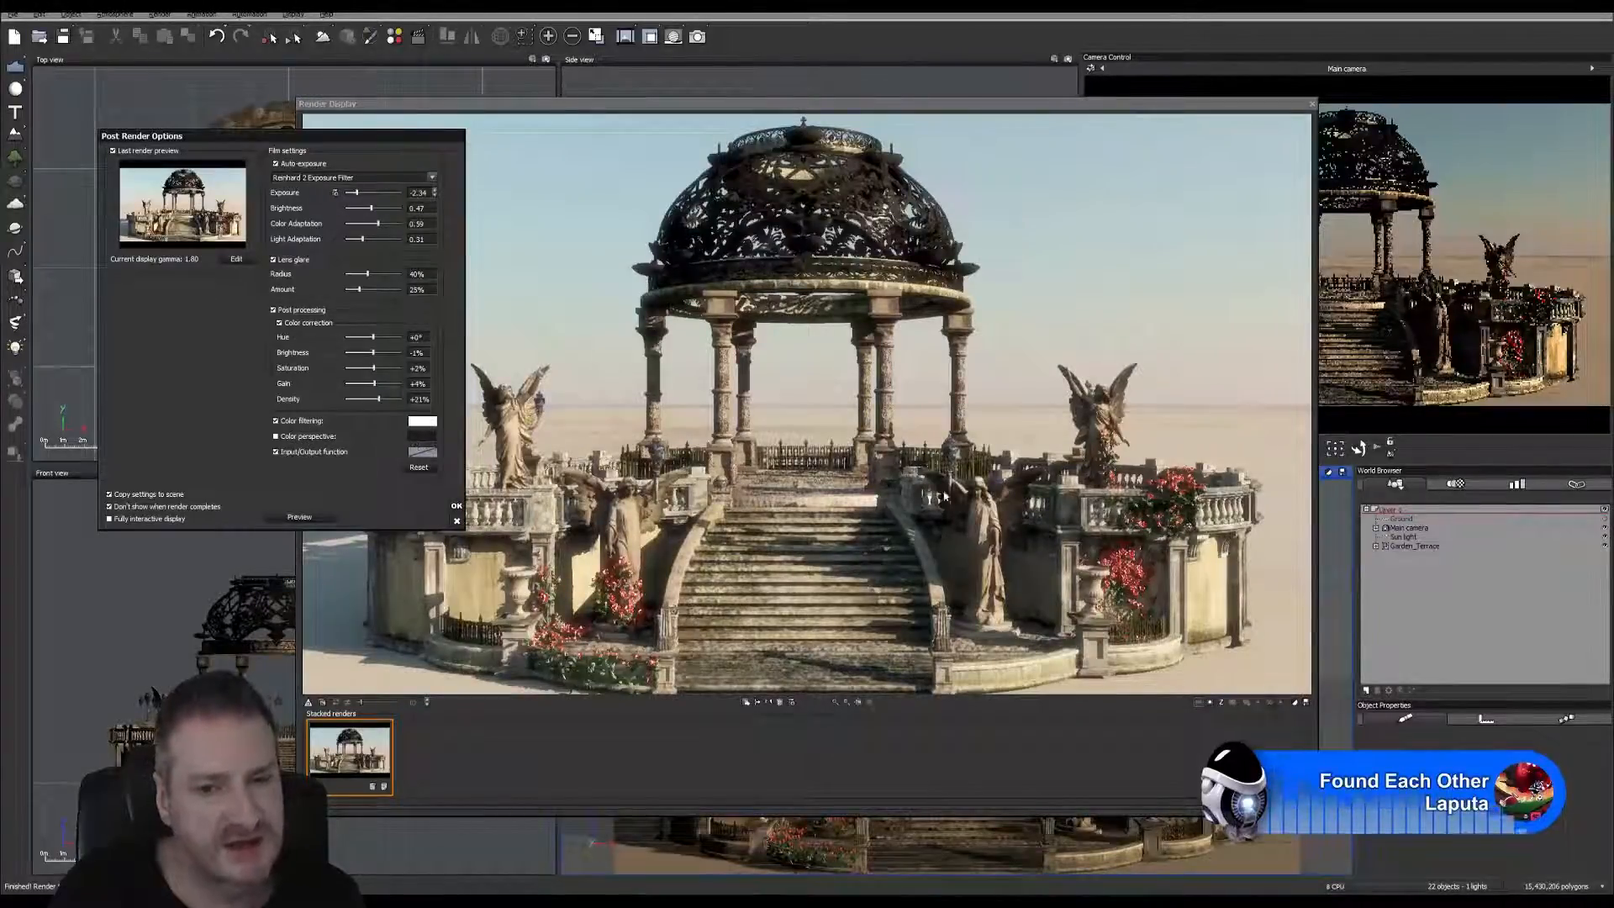
# Enable color perspective for the render and preview its effect.
pyautogui.click(276, 436)
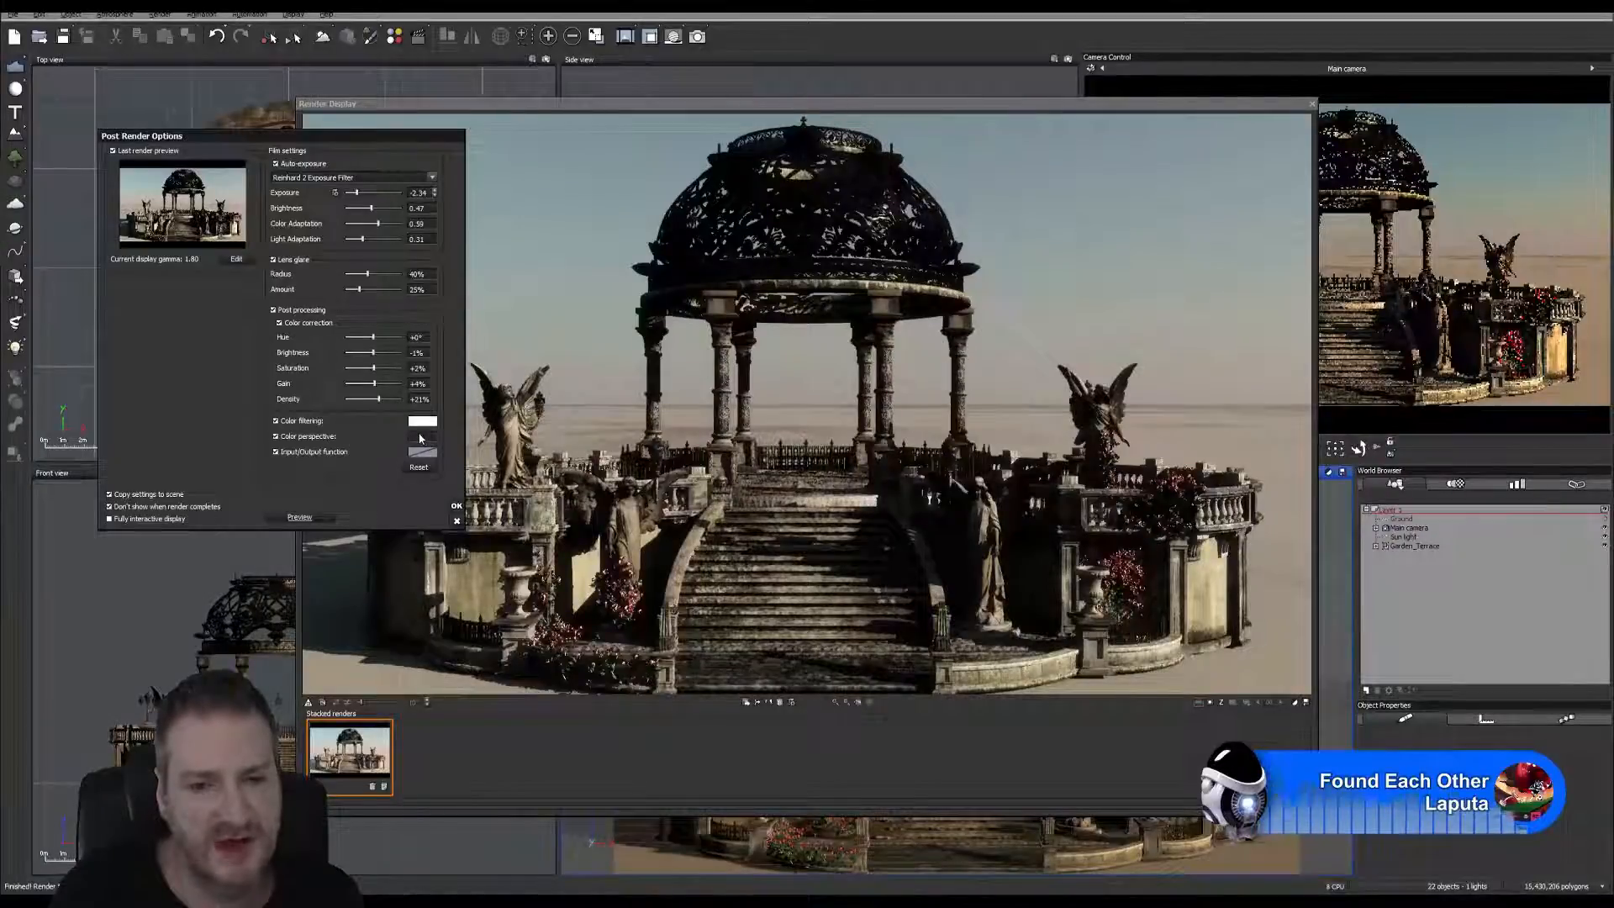
# Turn color perspective back off and close the post-render options and the render display.
pyautogui.click(302, 439)
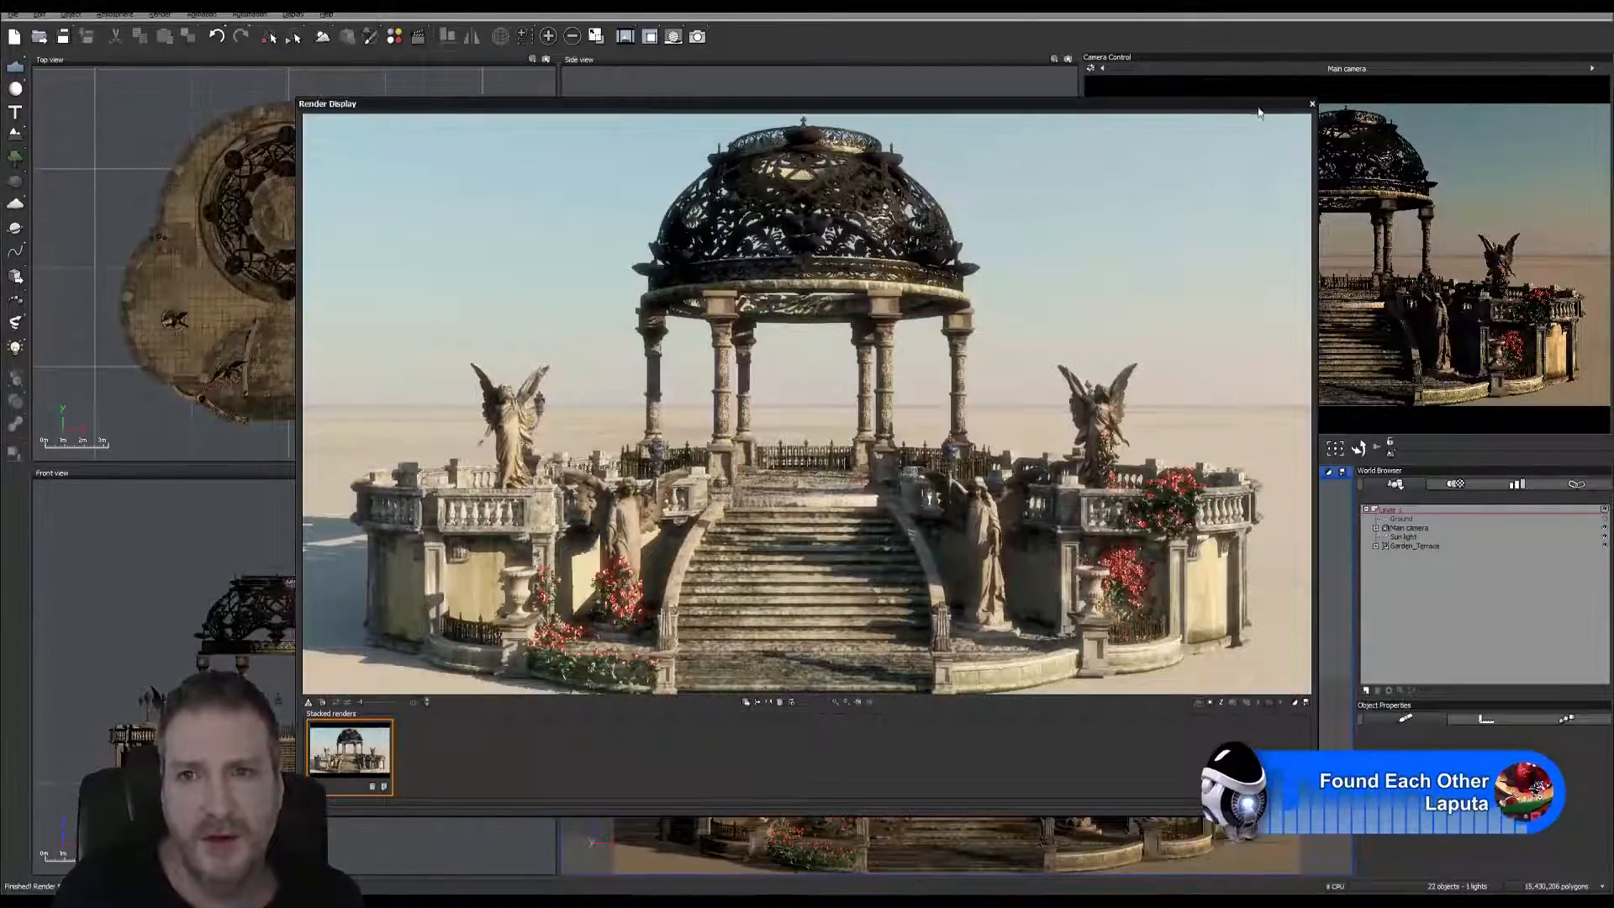
pyautogui.click(1313, 105)
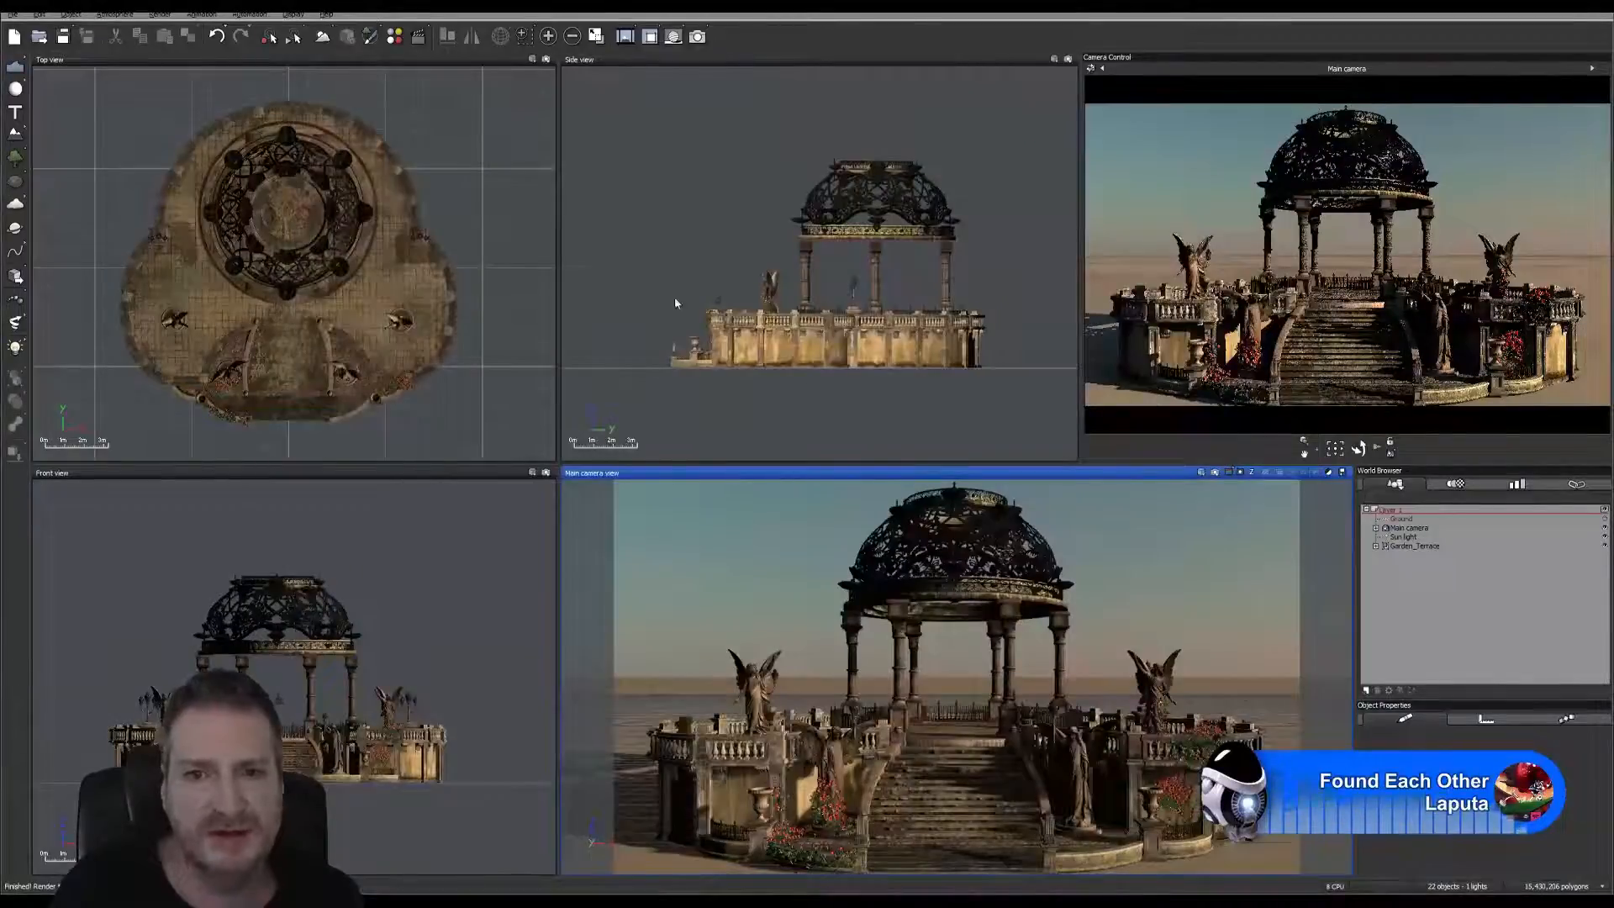
# Add a terrain object to the garden terrace scene and frame its whole extent in the top view.
pyautogui.click(402, 59)
pyautogui.scroll(-3, 390, 262)
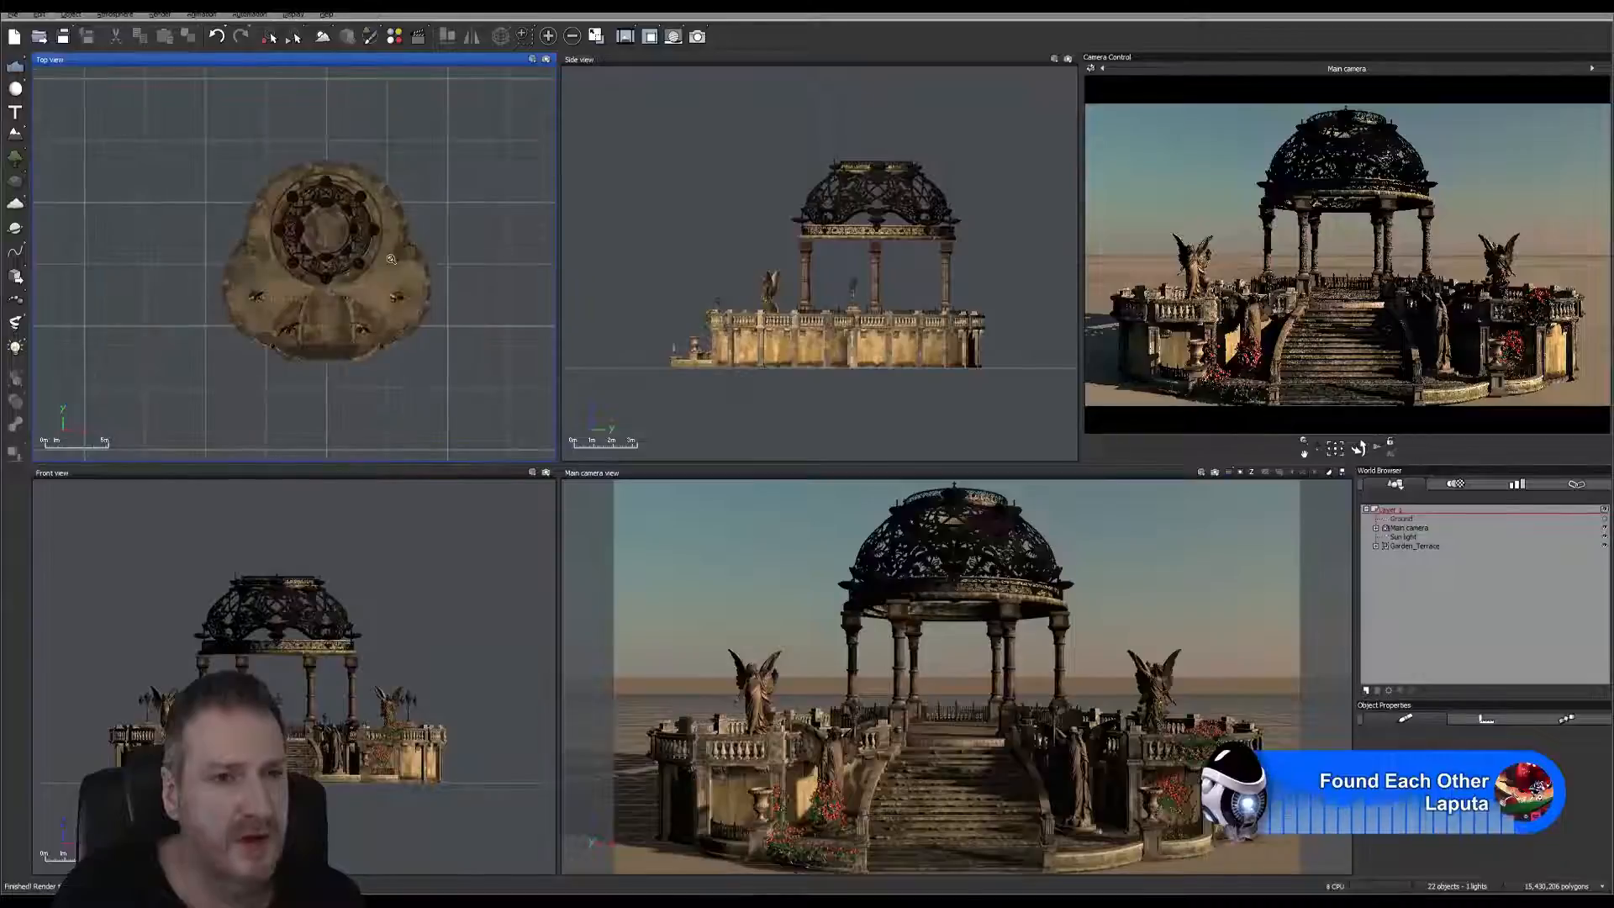
pyautogui.scroll(-2, 391, 259)
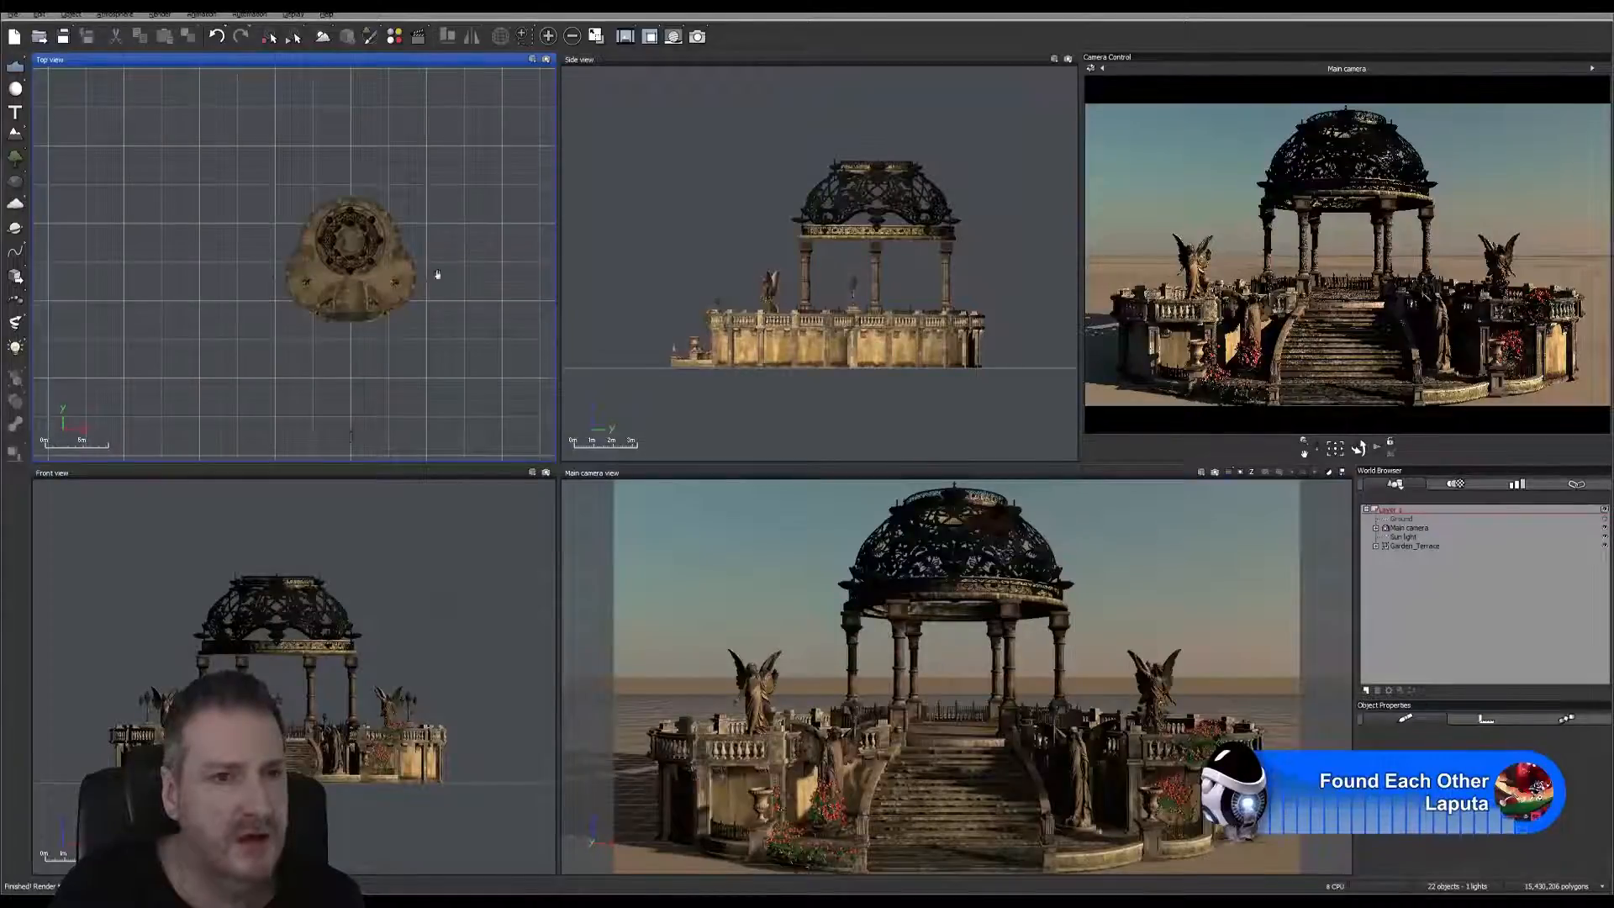
pyautogui.moveTo(436, 277); pyautogui.dragTo(393, 299, button='right')
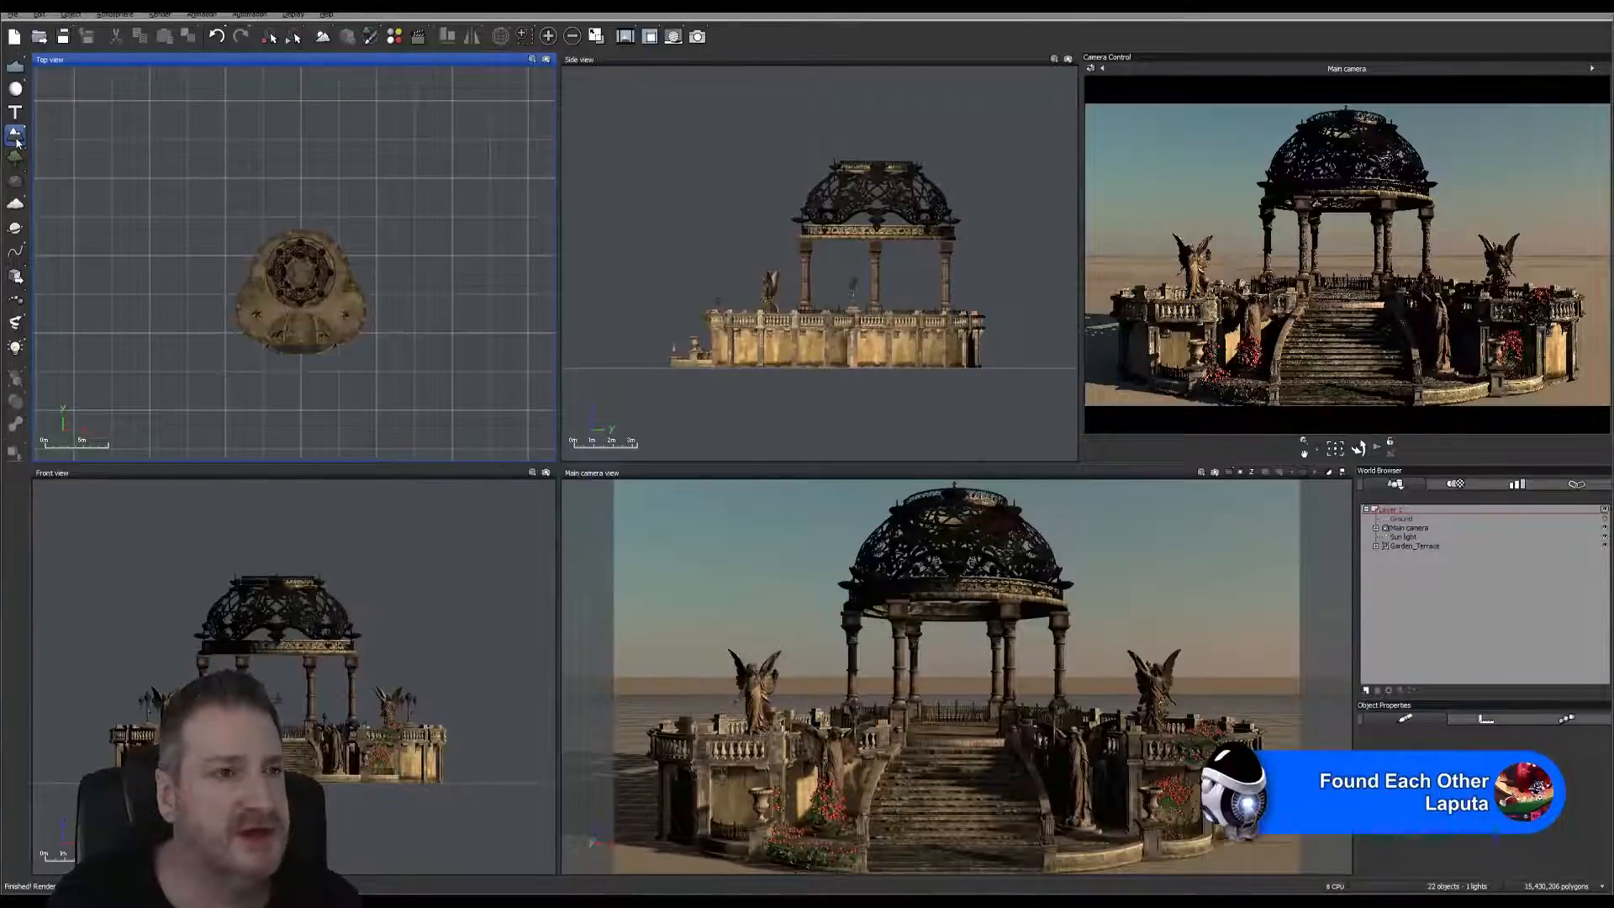
pyautogui.click(16, 137)
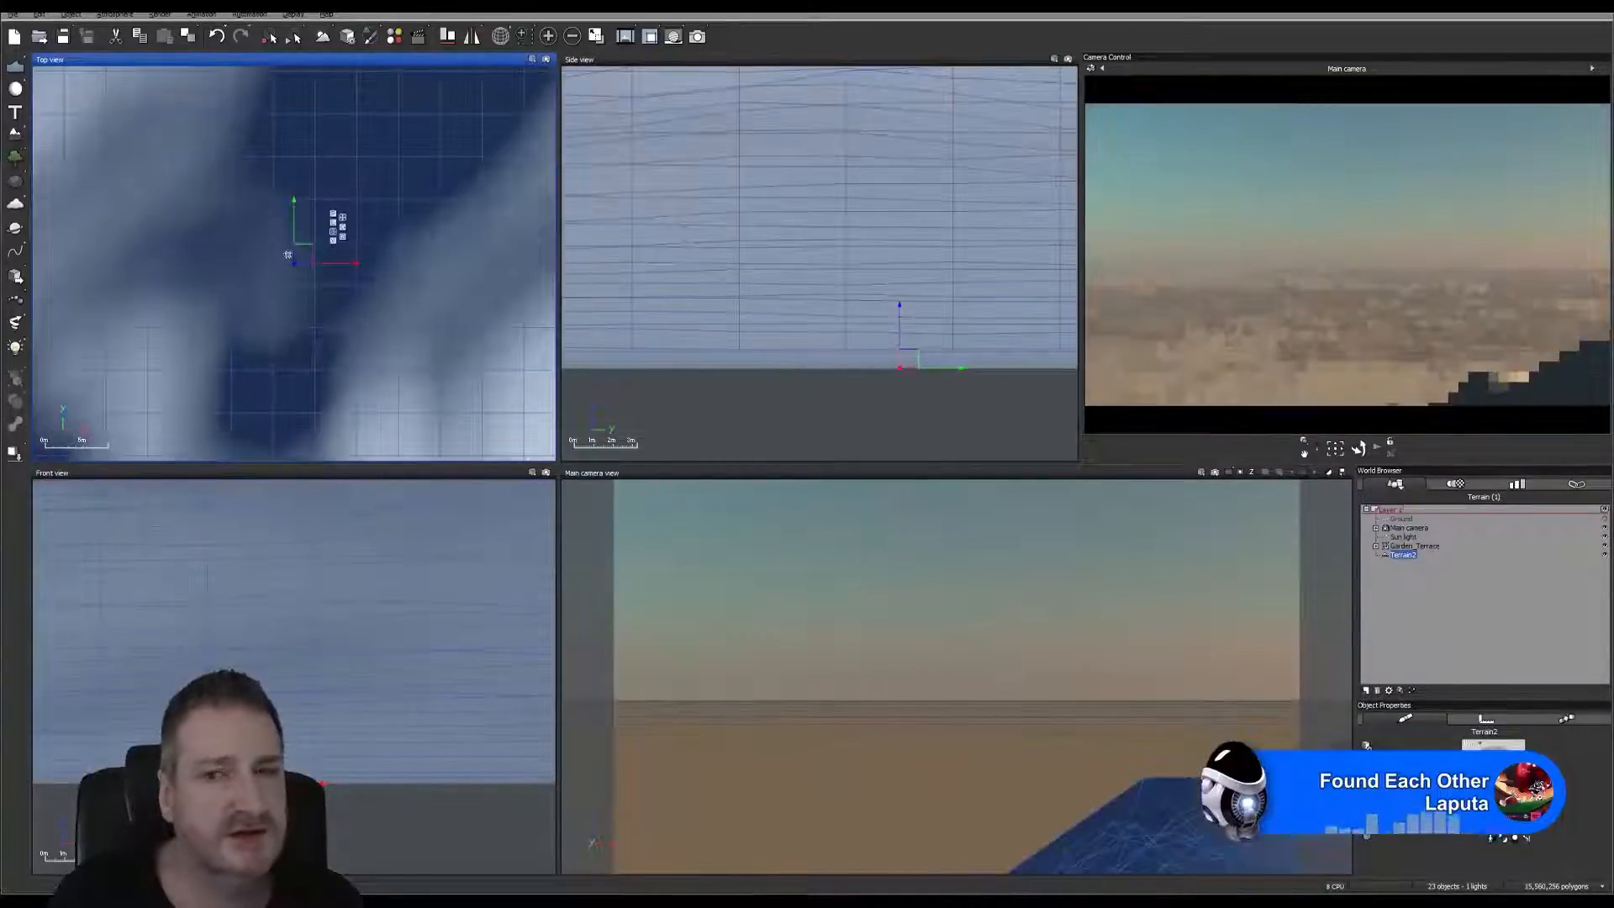
pyautogui.scroll(-10, 298, 269)
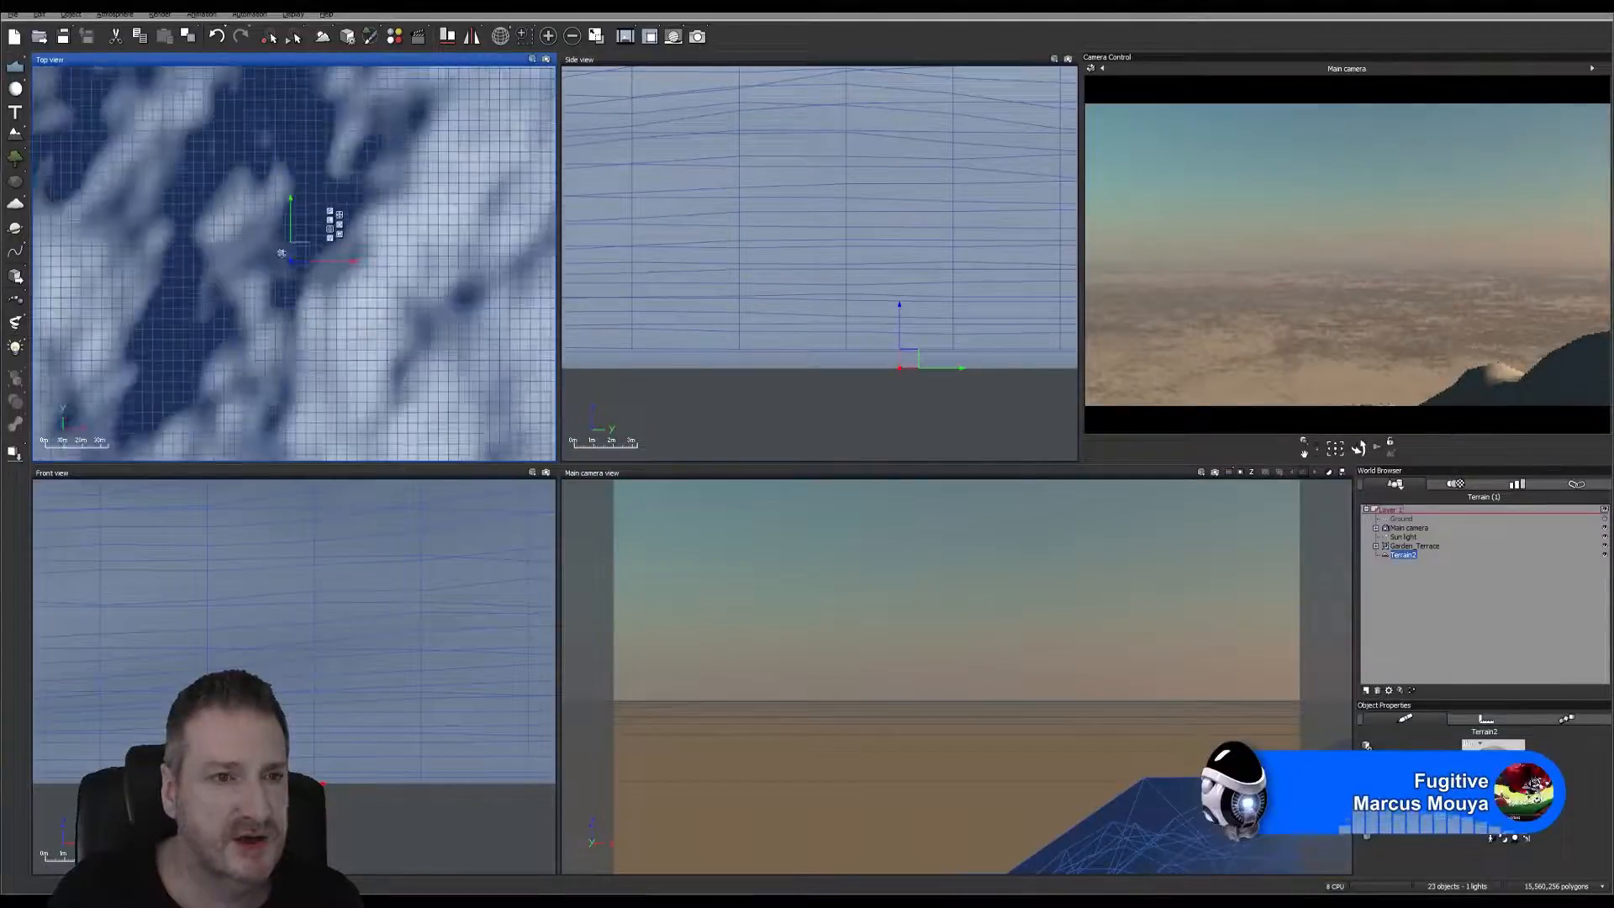
pyautogui.scroll(-3, 280, 250)
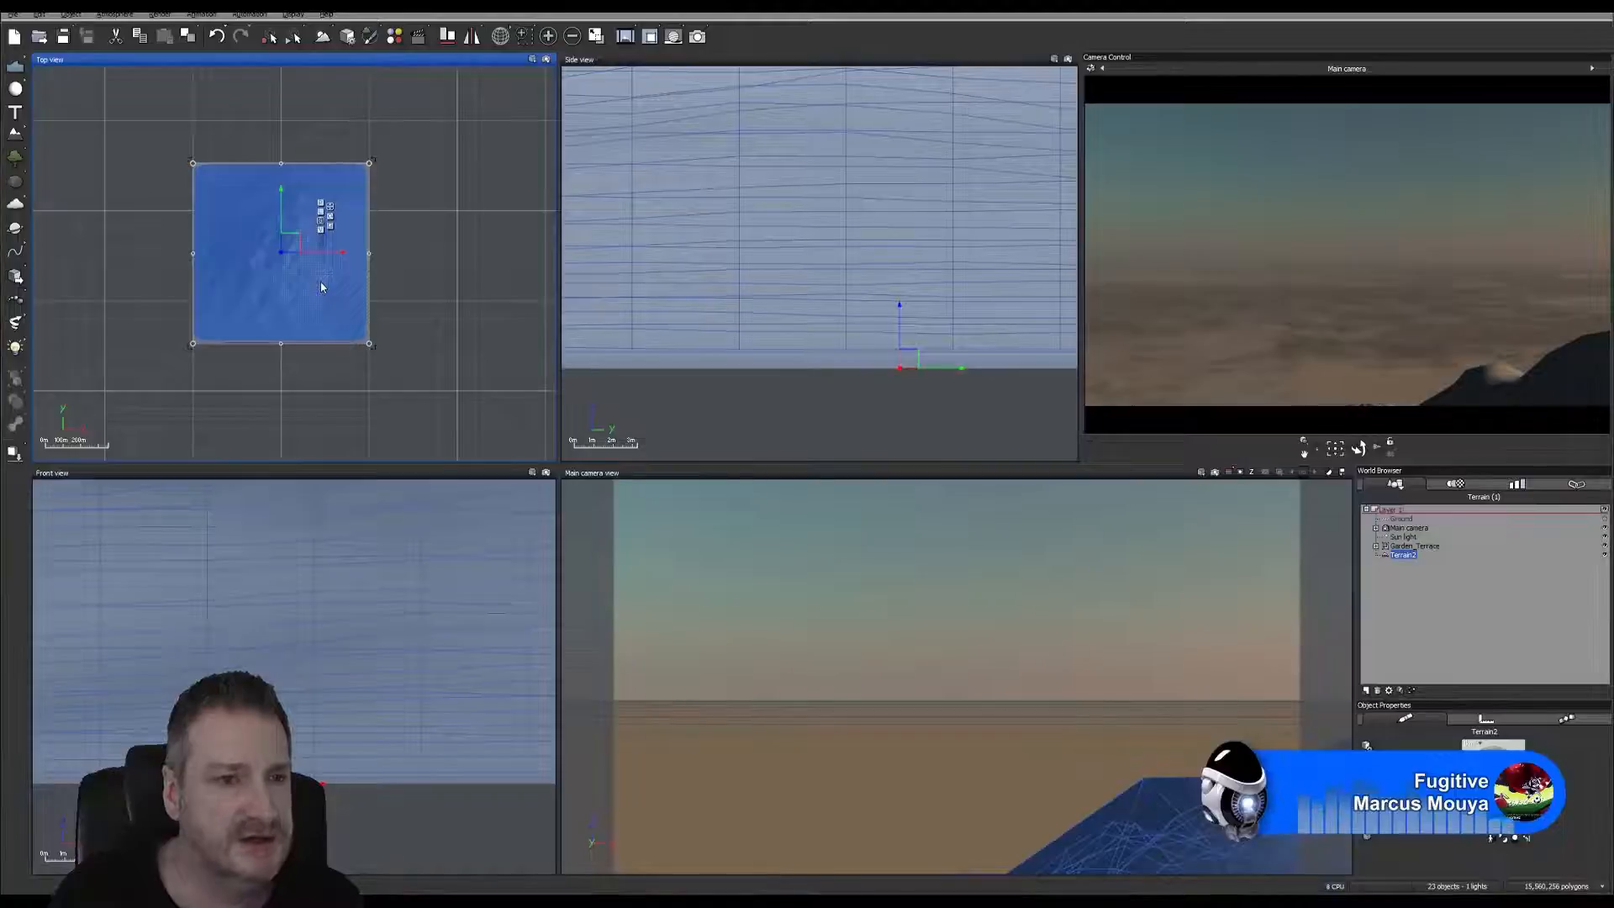
# Open the new terrain in the Terrain Editor and look through its erosion effects and paint brushes.
pyautogui.doubleClick(321, 283)
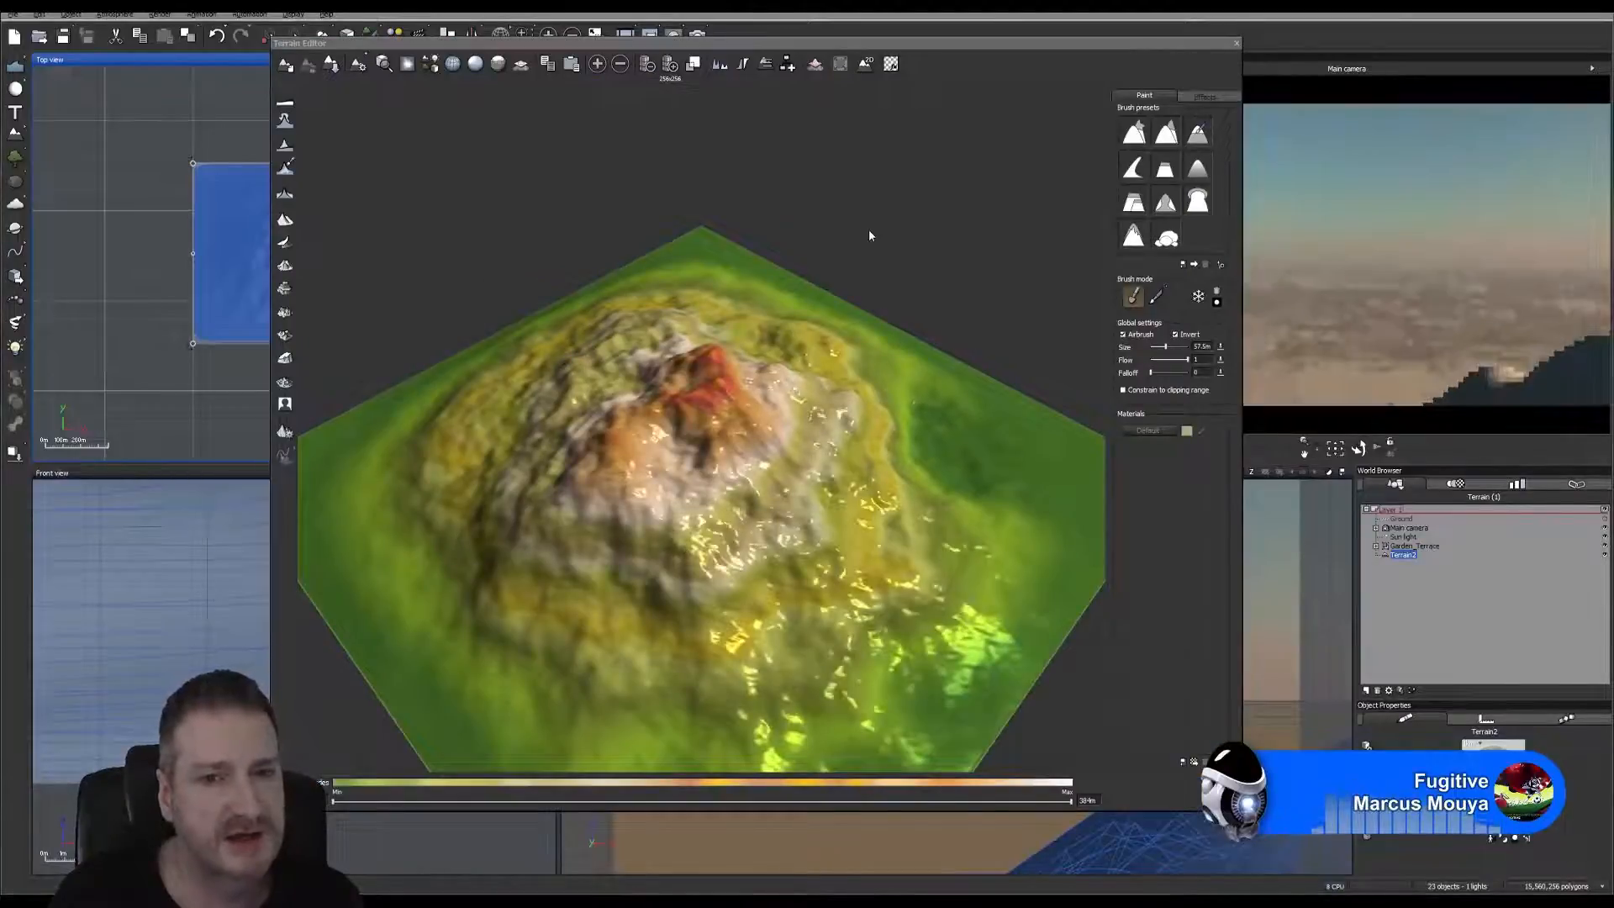
pyautogui.moveTo(895, 223); pyautogui.dragTo(792, 269)
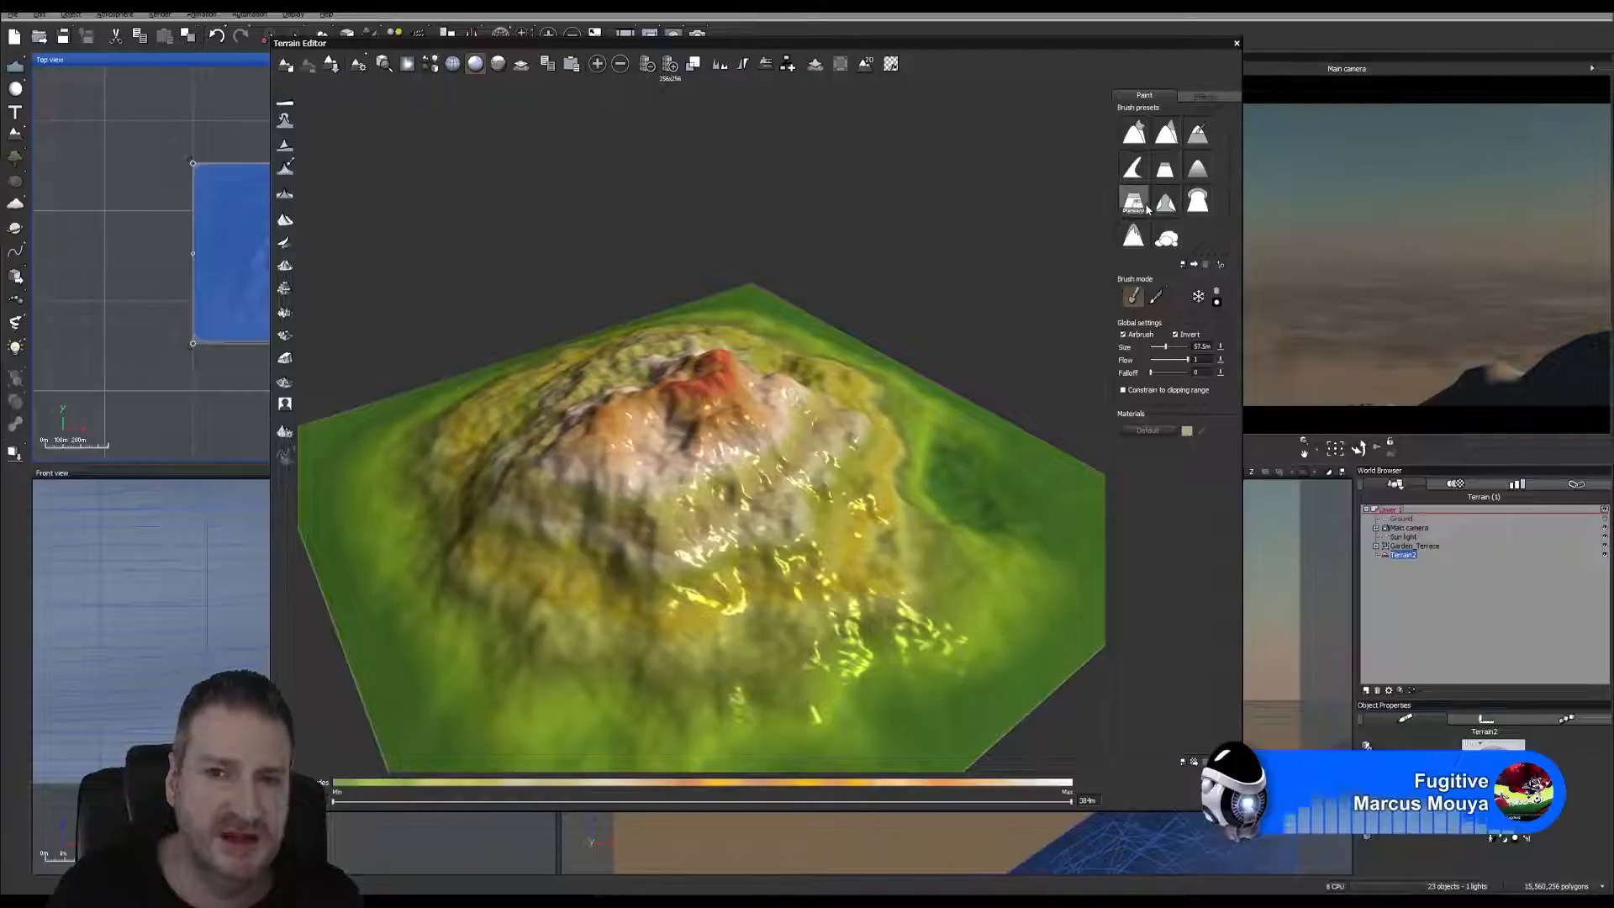
pyautogui.click(1206, 96)
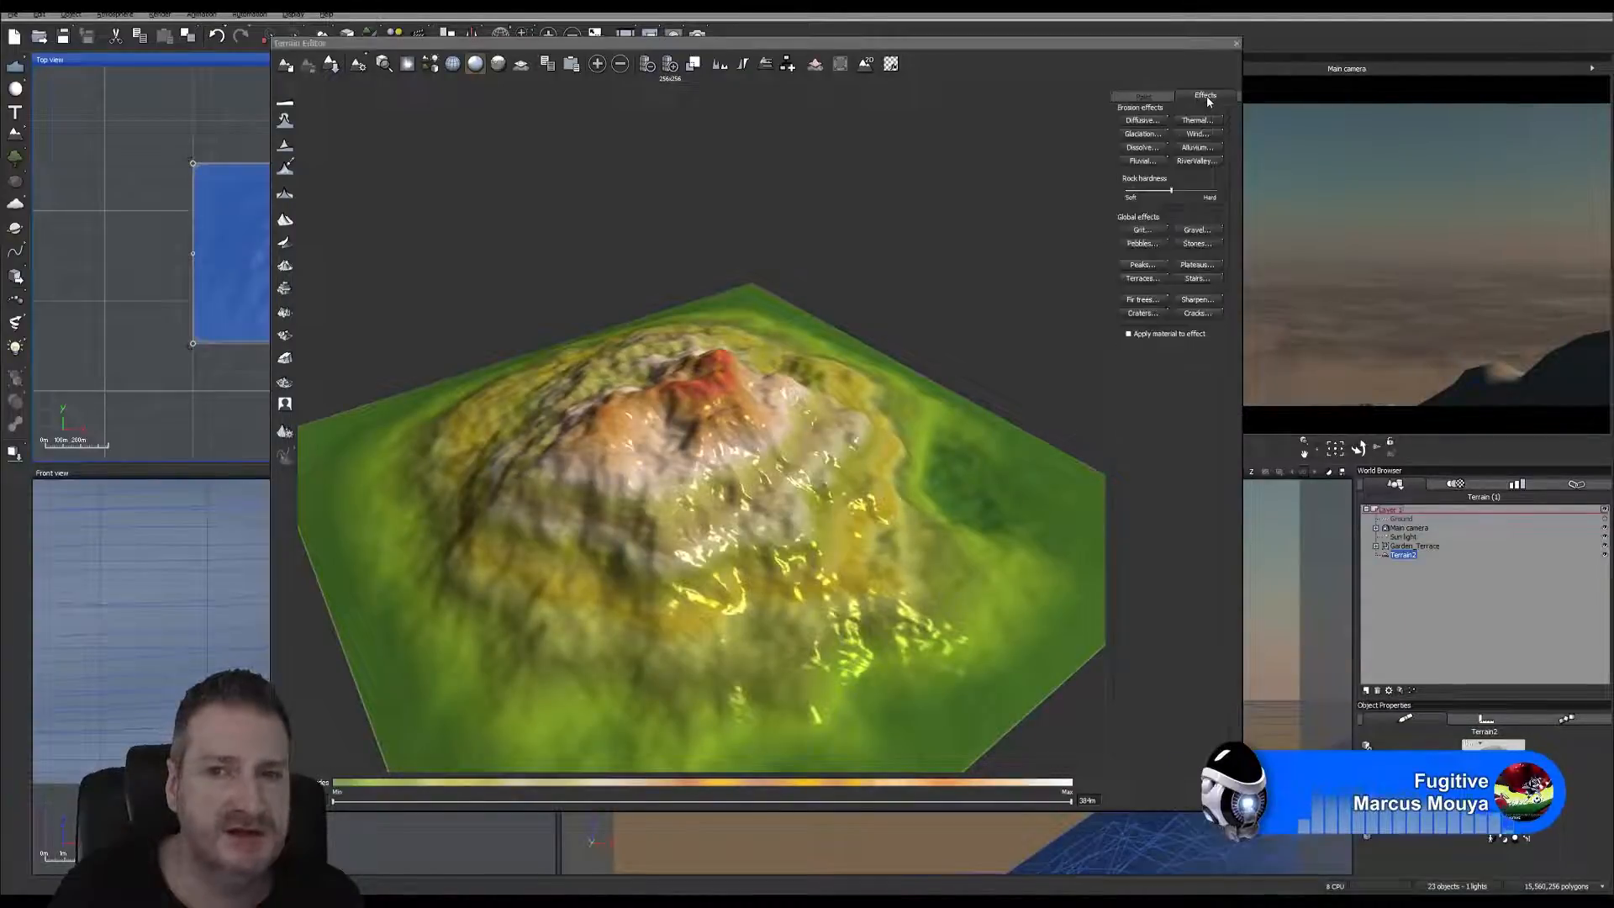
pyautogui.click(1144, 98)
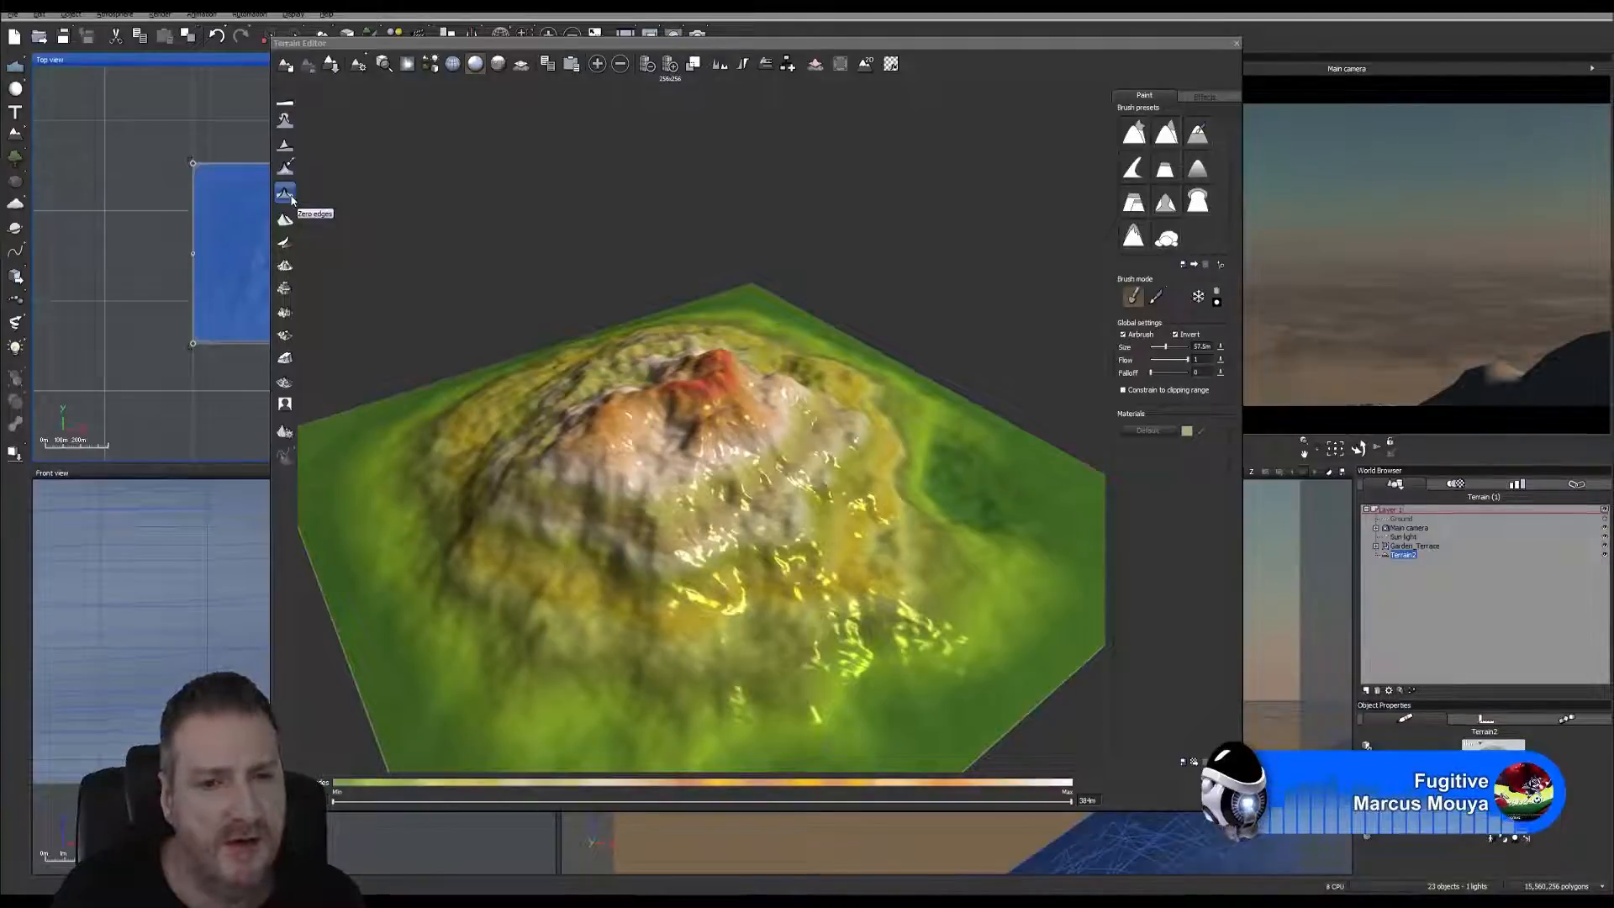
pyautogui.moveTo(502, 217); pyautogui.dragTo(511, 180)
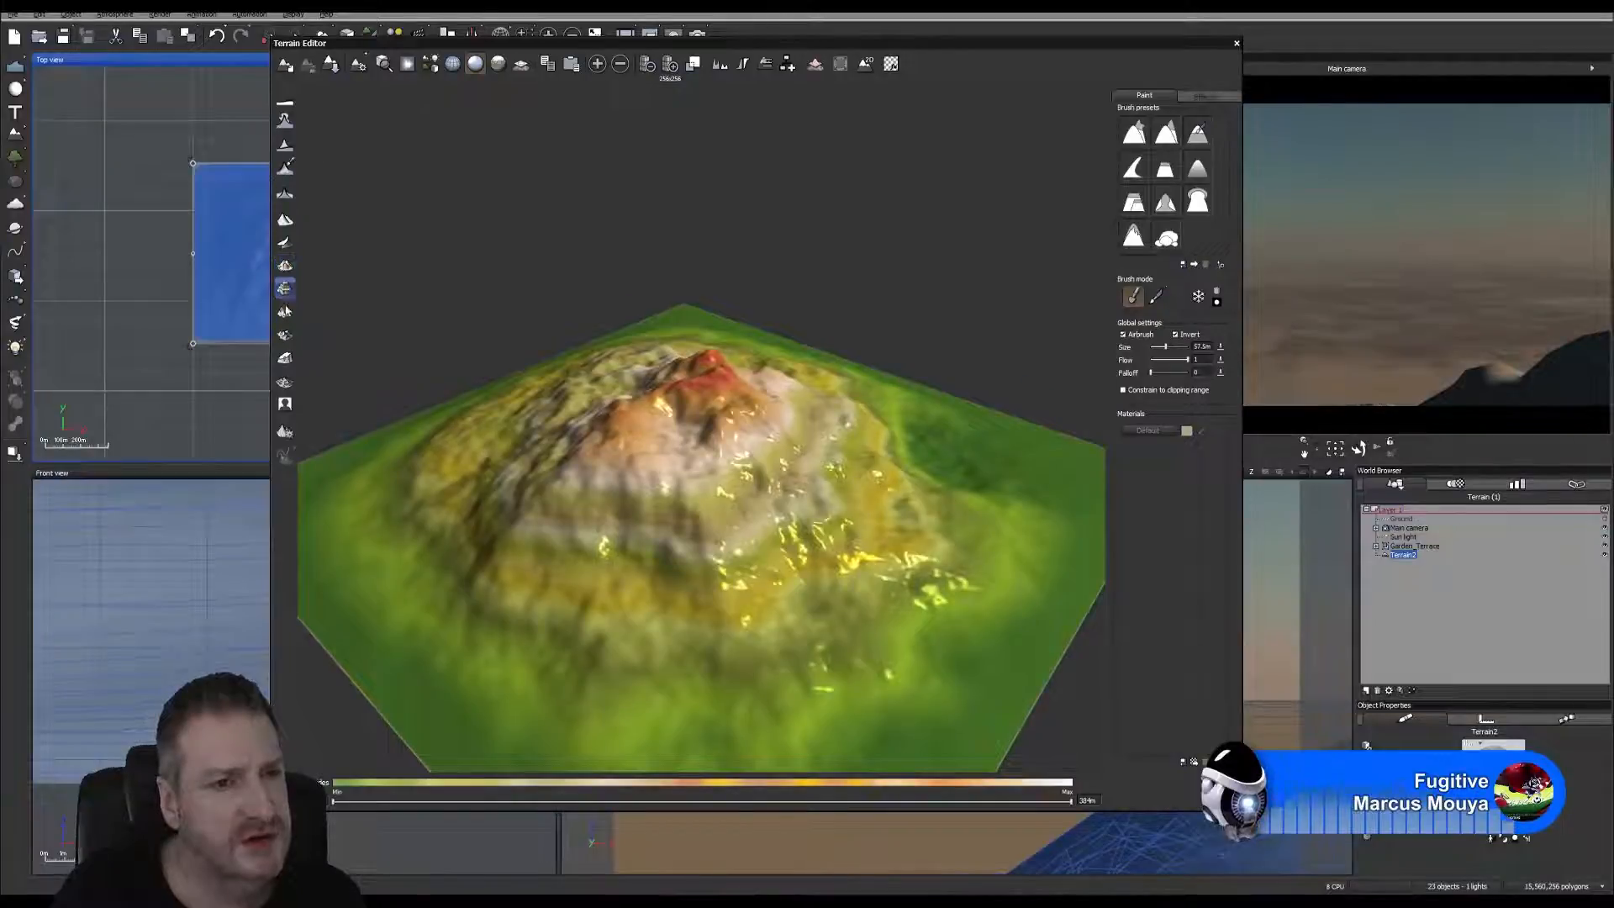
# Generate a rugged, mounded multi-peak shape for the terrain and double its resolution to 512x512.
pyautogui.click(286, 313)
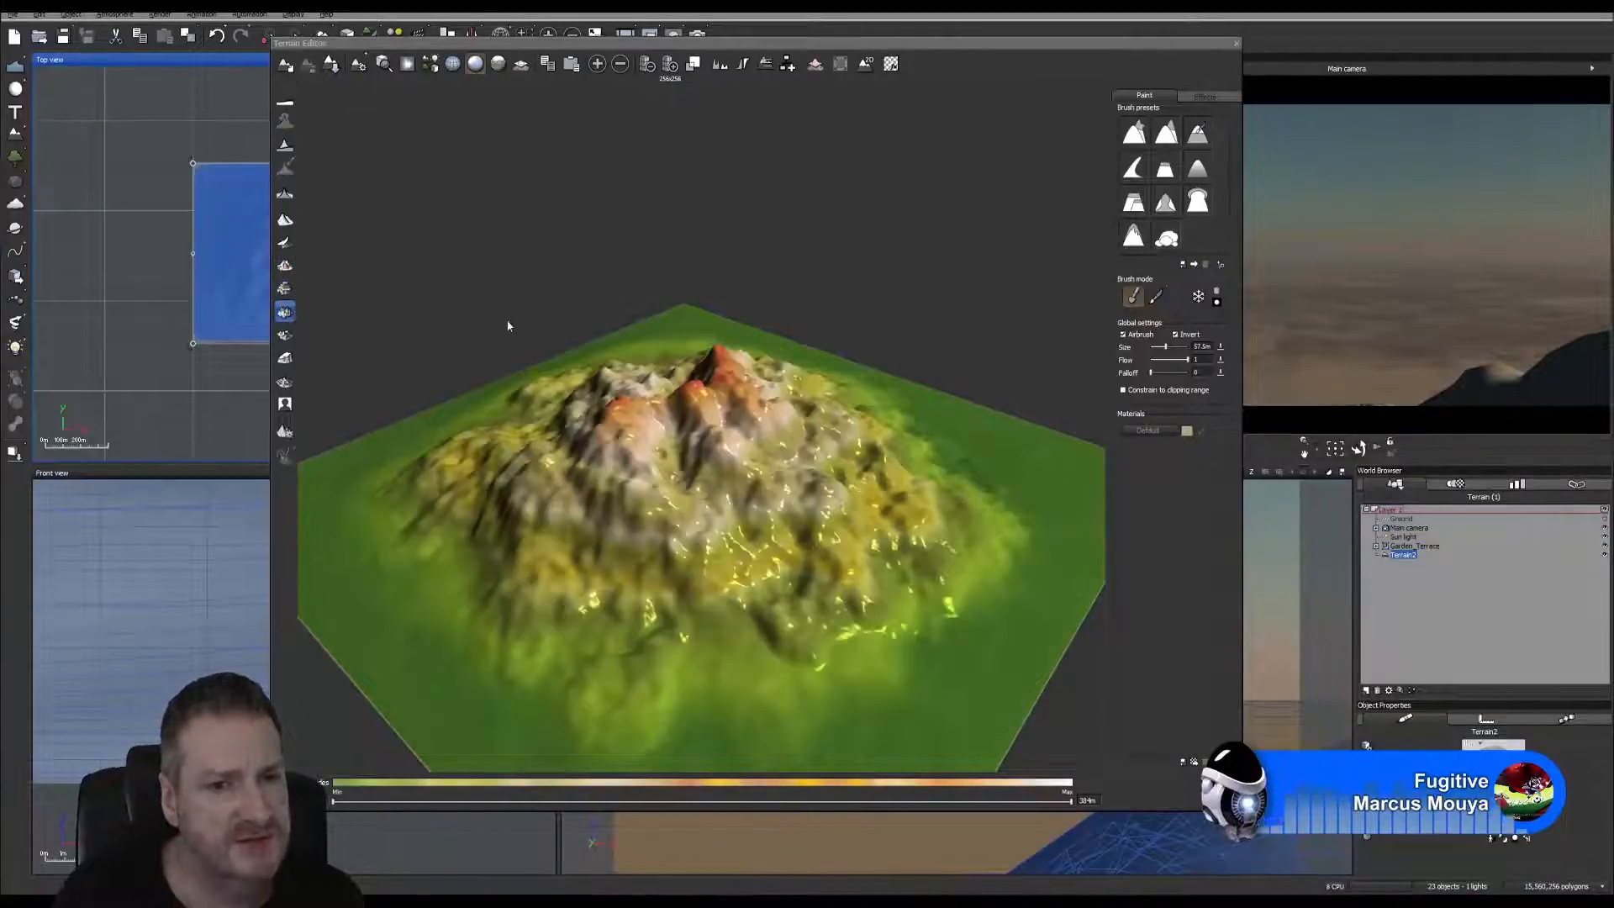
pyautogui.moveTo(508, 325); pyautogui.dragTo(688, 297)
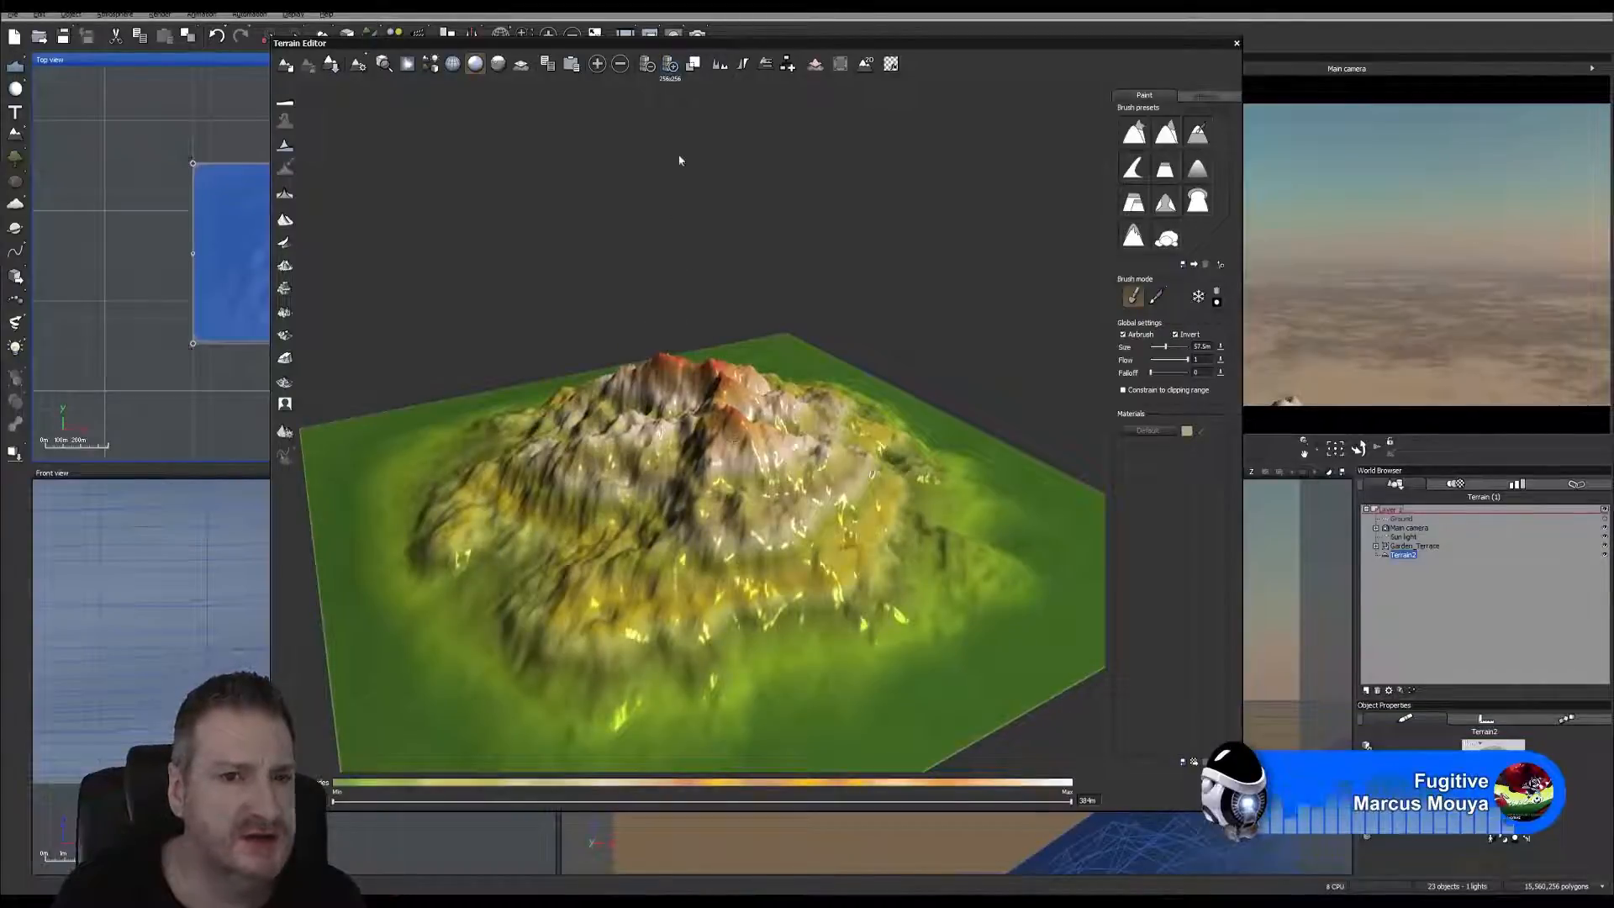
pyautogui.click(670, 65)
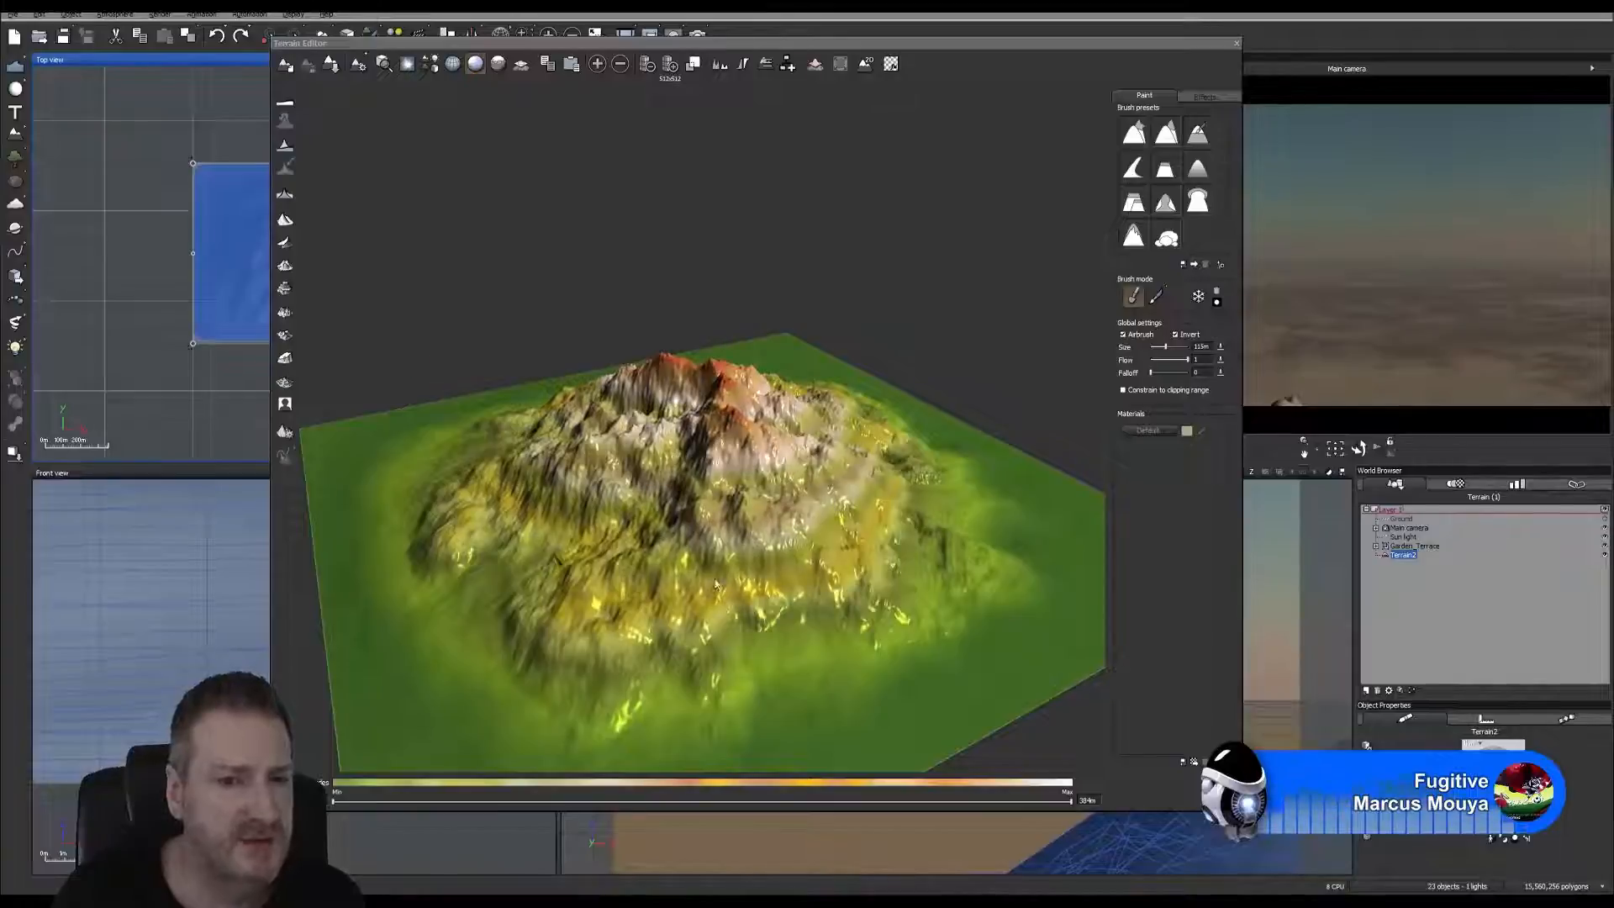
pyautogui.moveTo(654, 298); pyautogui.dragTo(631, 248)
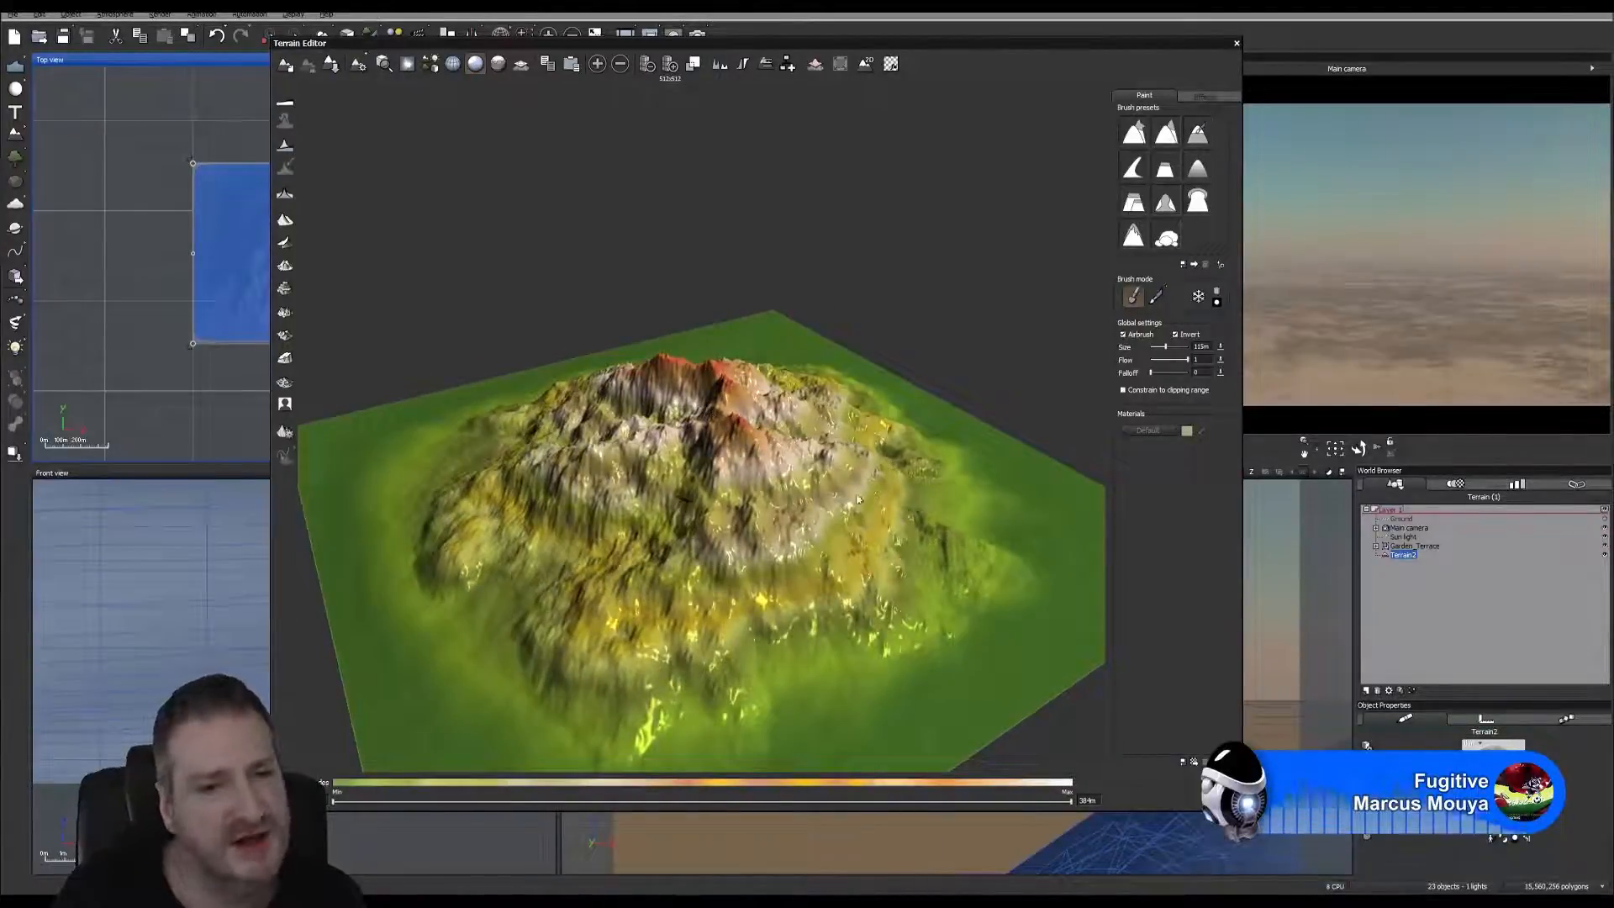
pyautogui.moveTo(645, 253); pyautogui.dragTo(697, 245)
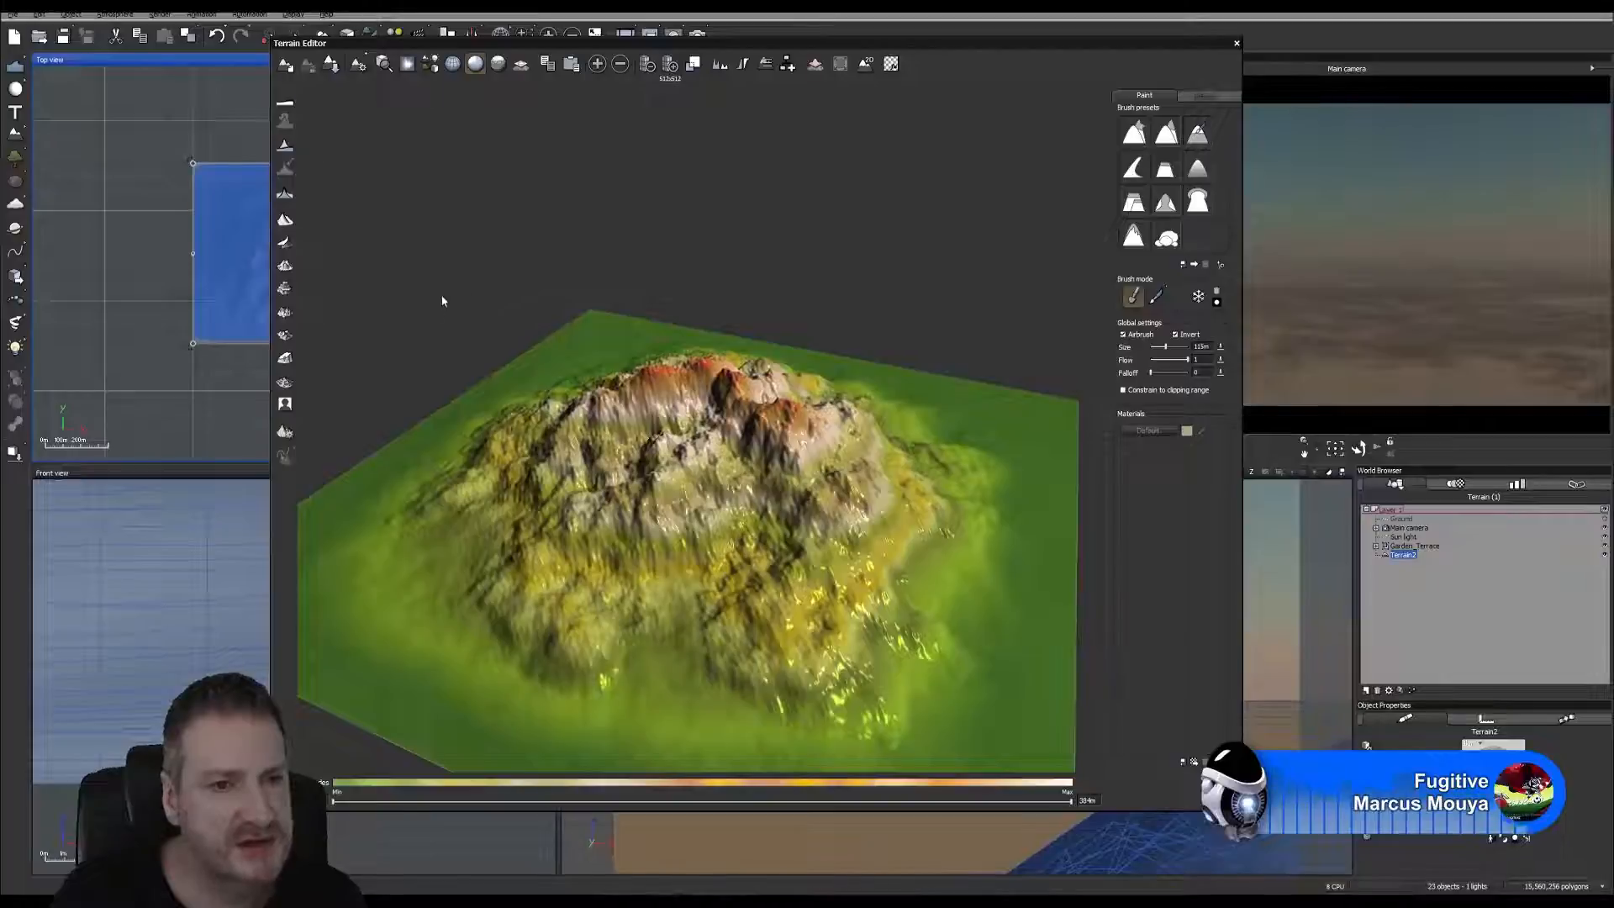
pyautogui.moveTo(417, 391); pyautogui.dragTo(547, 318)
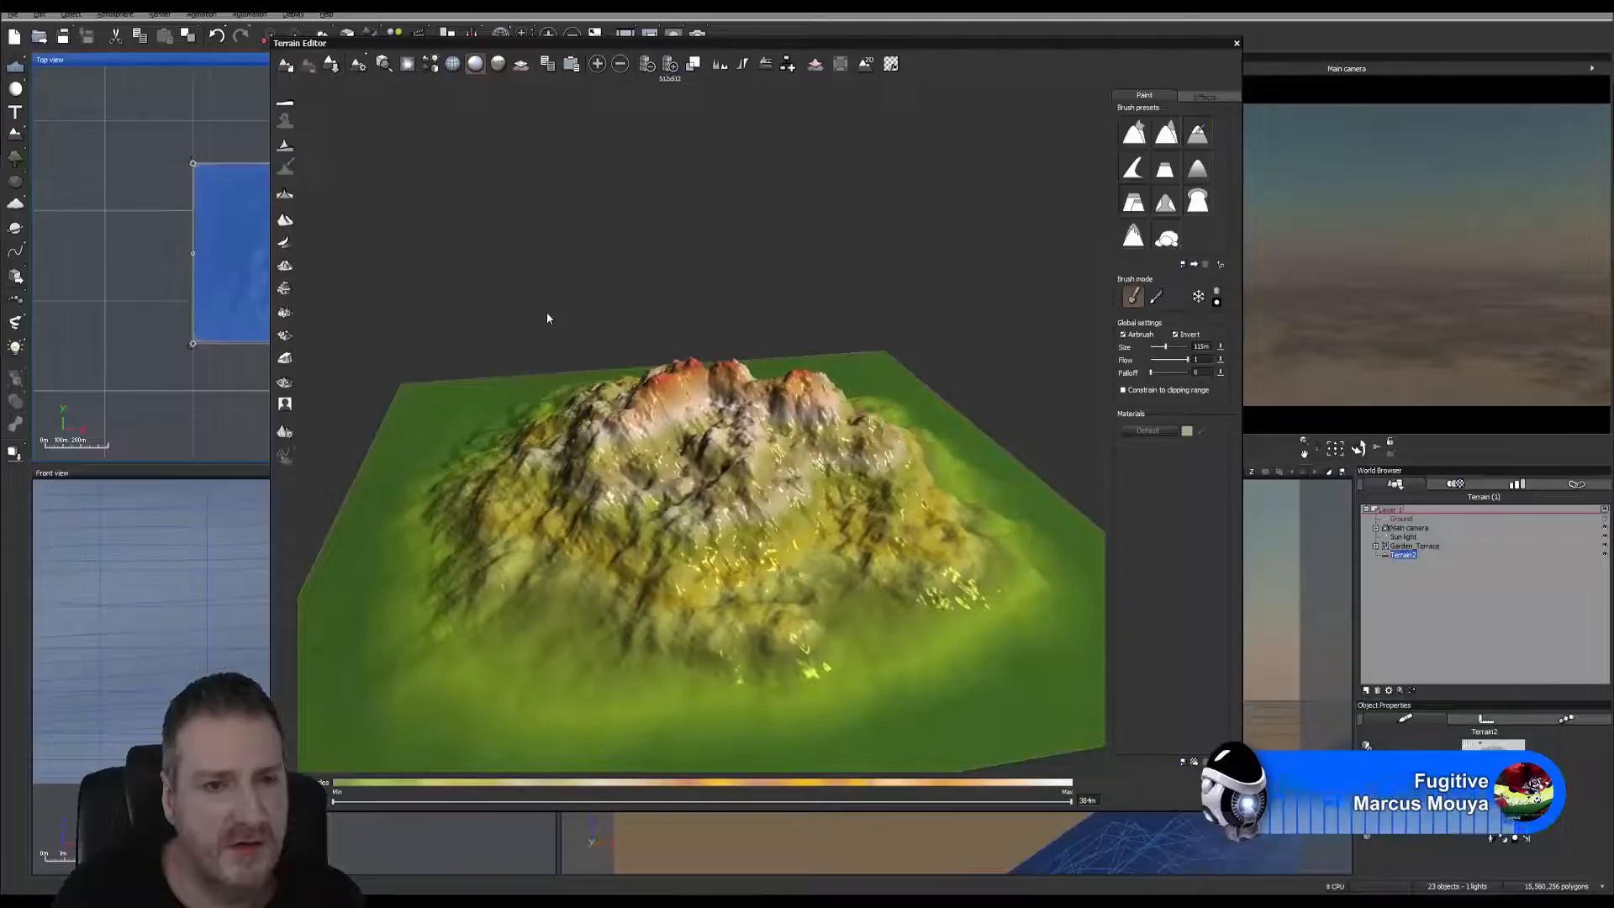
# Regenerate the terrain as an eroded mountain with runoff channels, compare the preview display qualities, and accept the terrain.
pyautogui.click(286, 266)
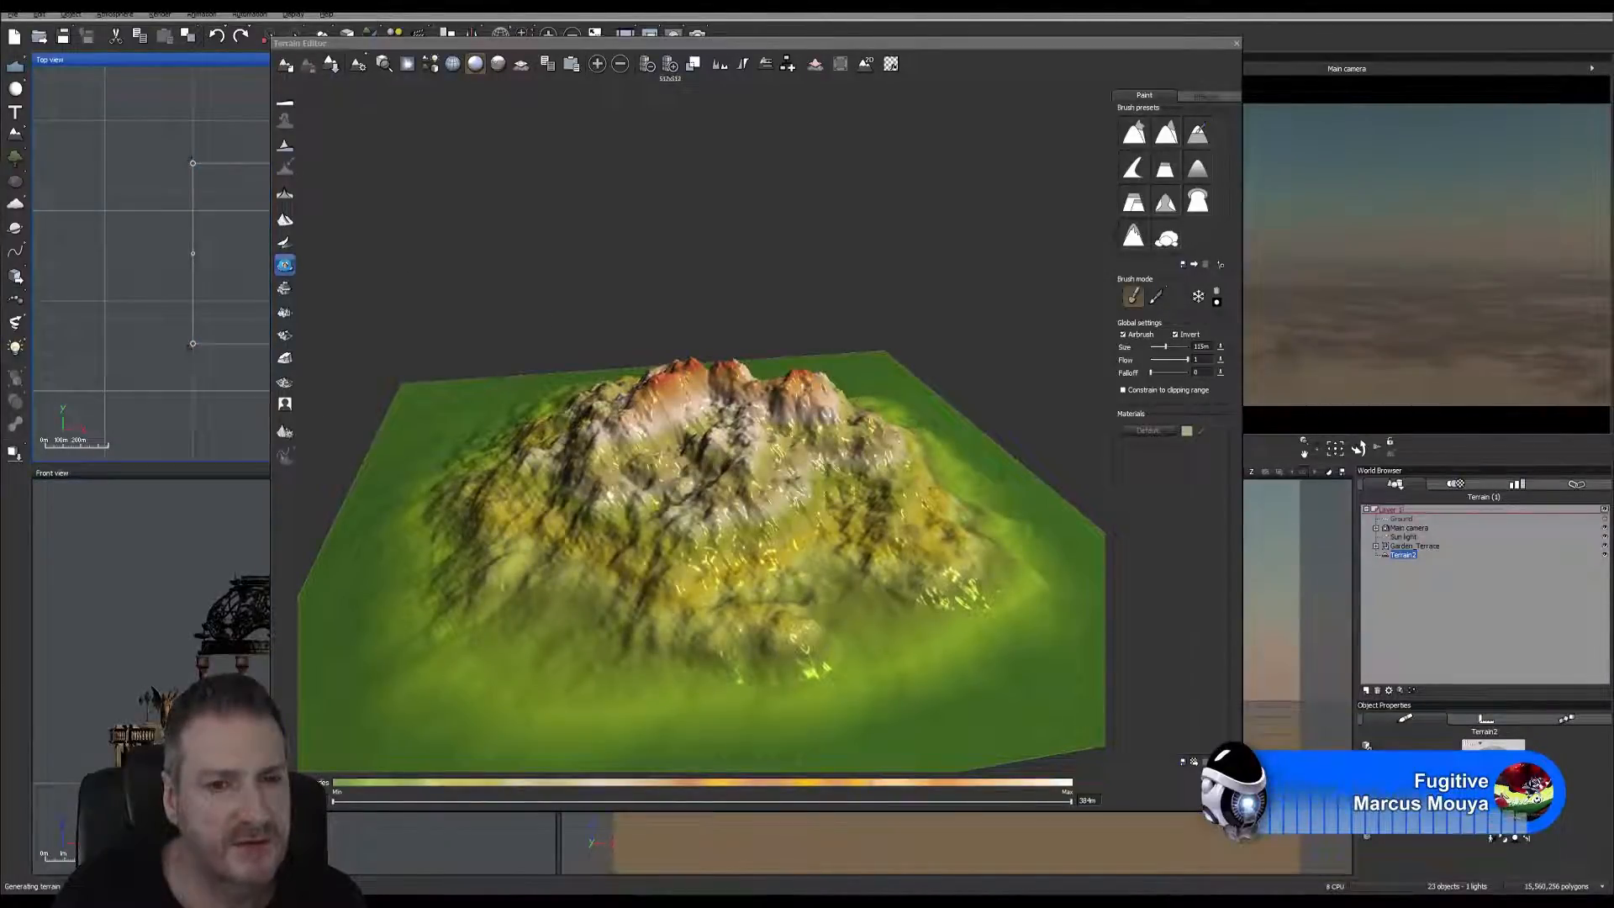
pyautogui.moveTo(561, 314)
pyautogui.mouseDown()
pyautogui.moveTo(716, 338)
pyautogui.moveTo(577, 301)
pyautogui.mouseUp()
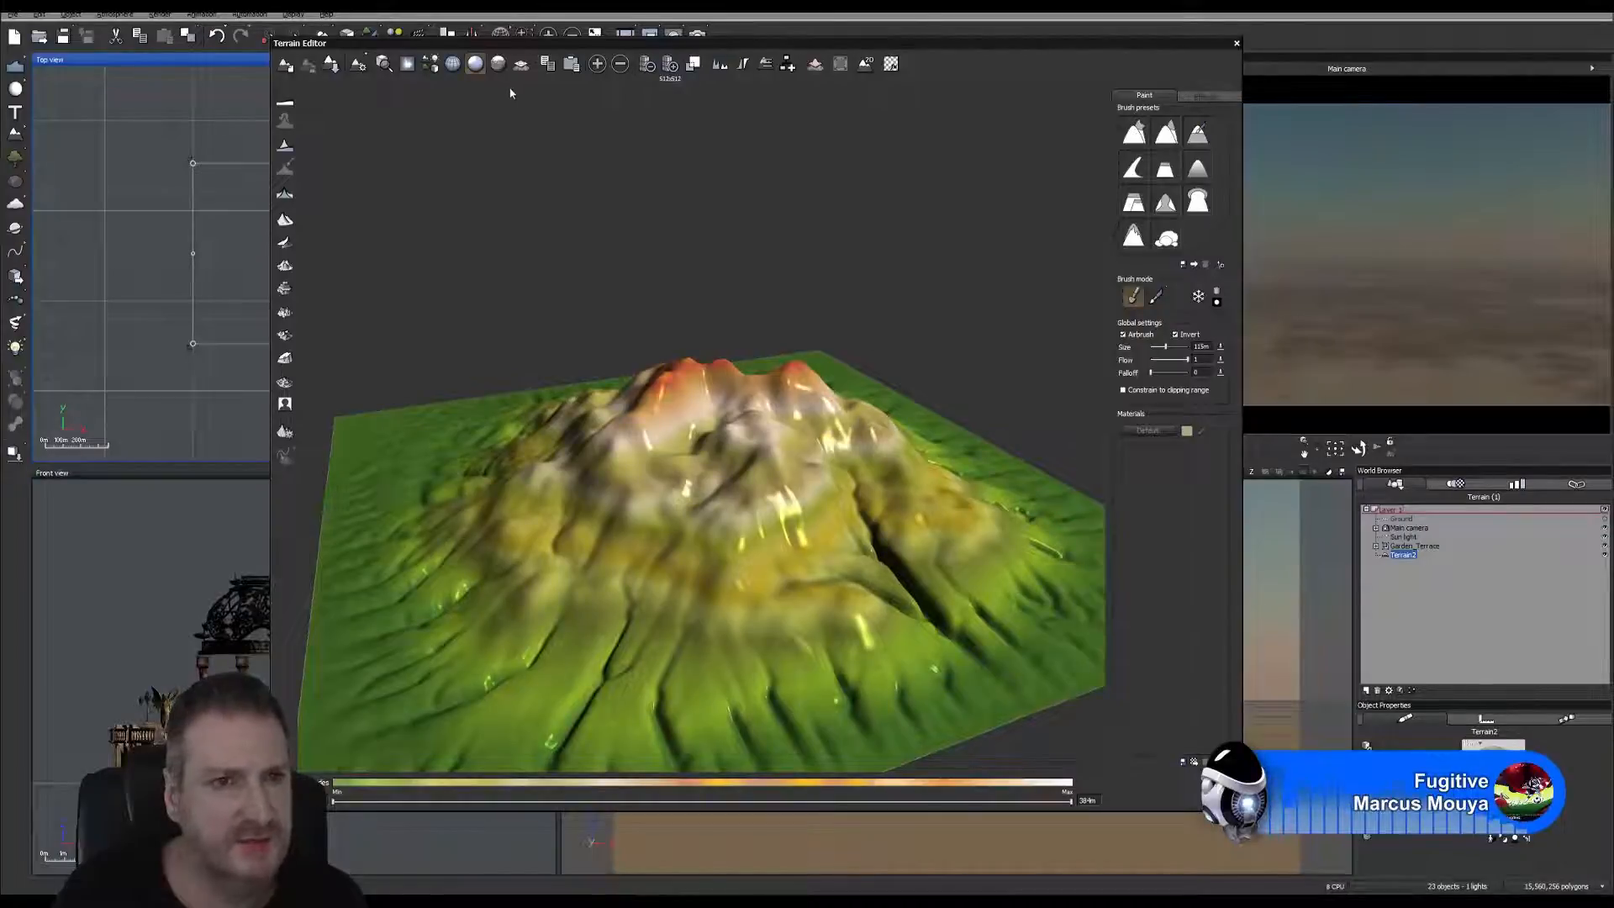
pyautogui.click(454, 65)
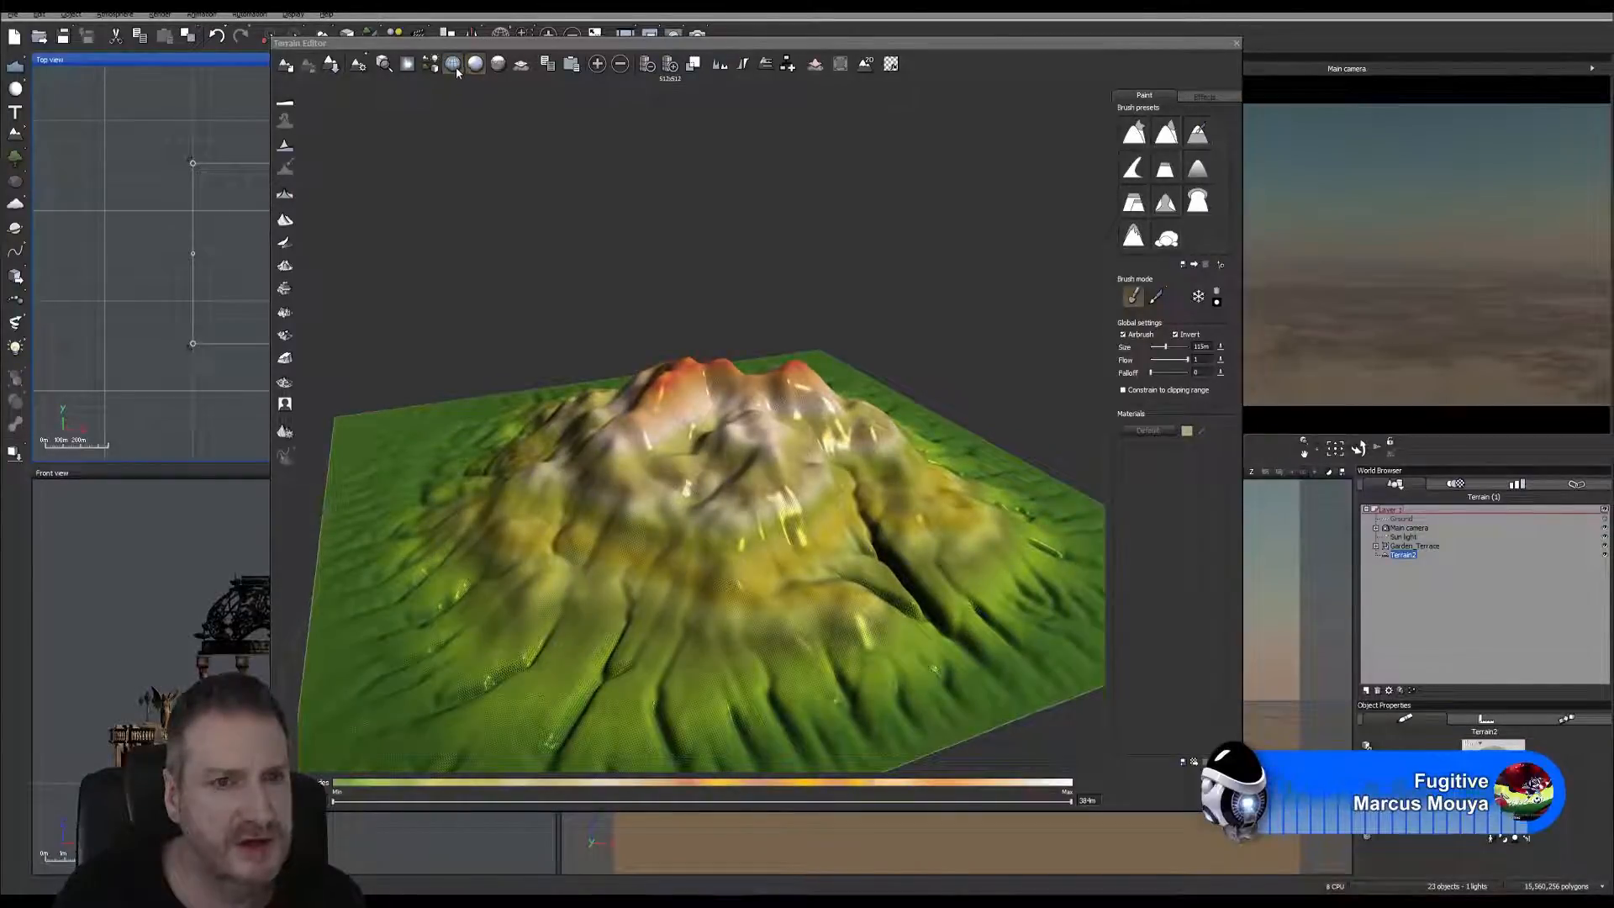
pyautogui.click(475, 66)
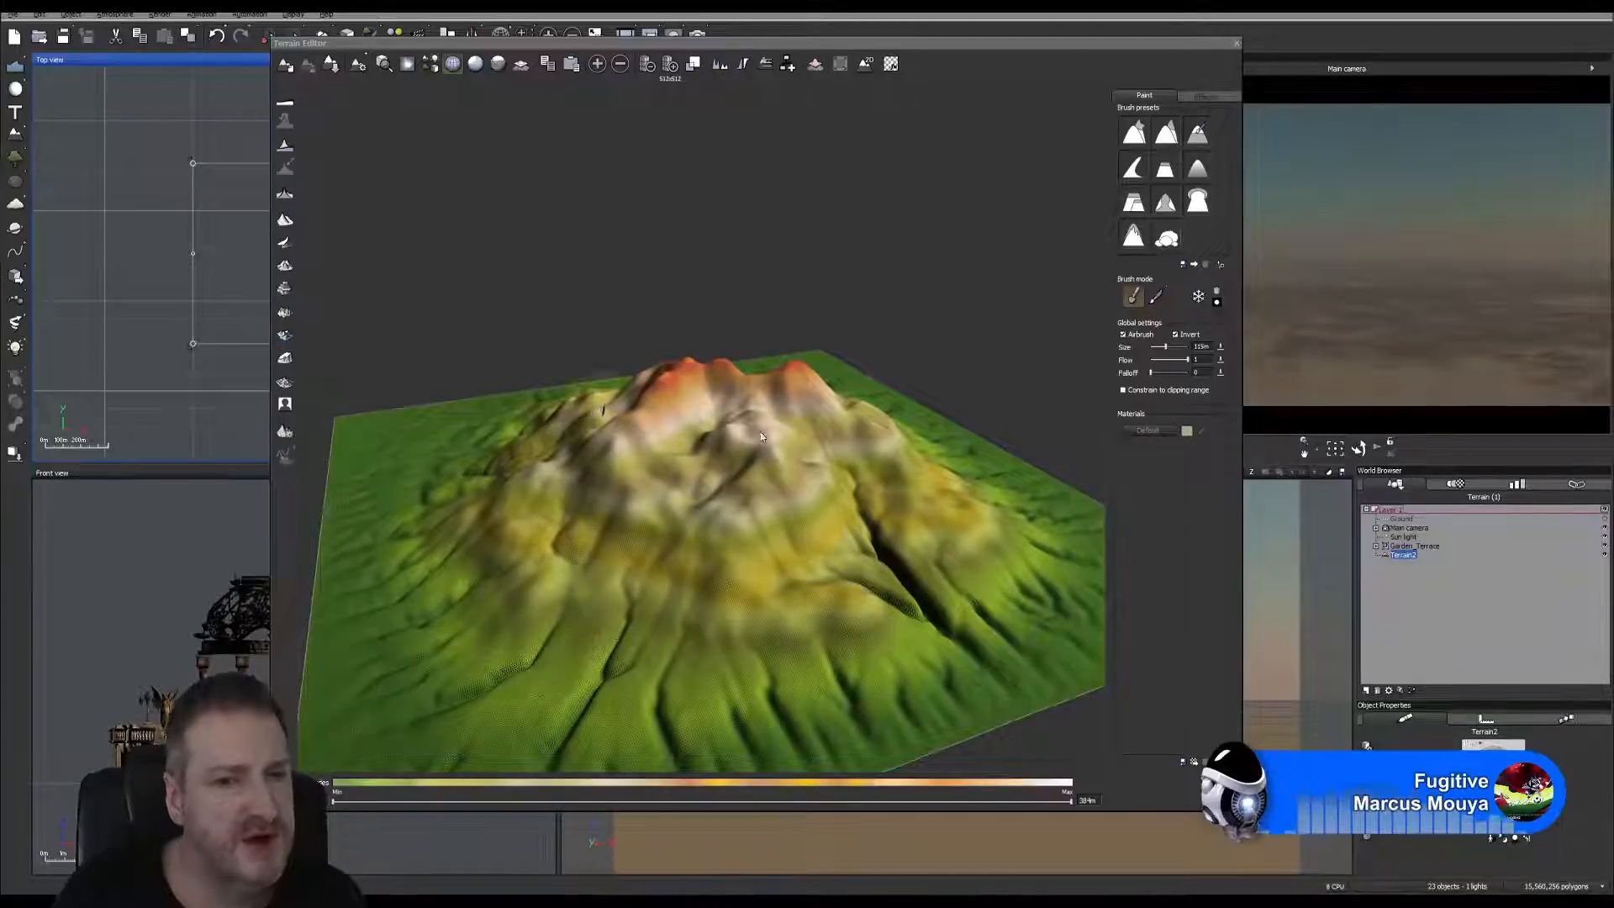
pyautogui.click(1188, 781)
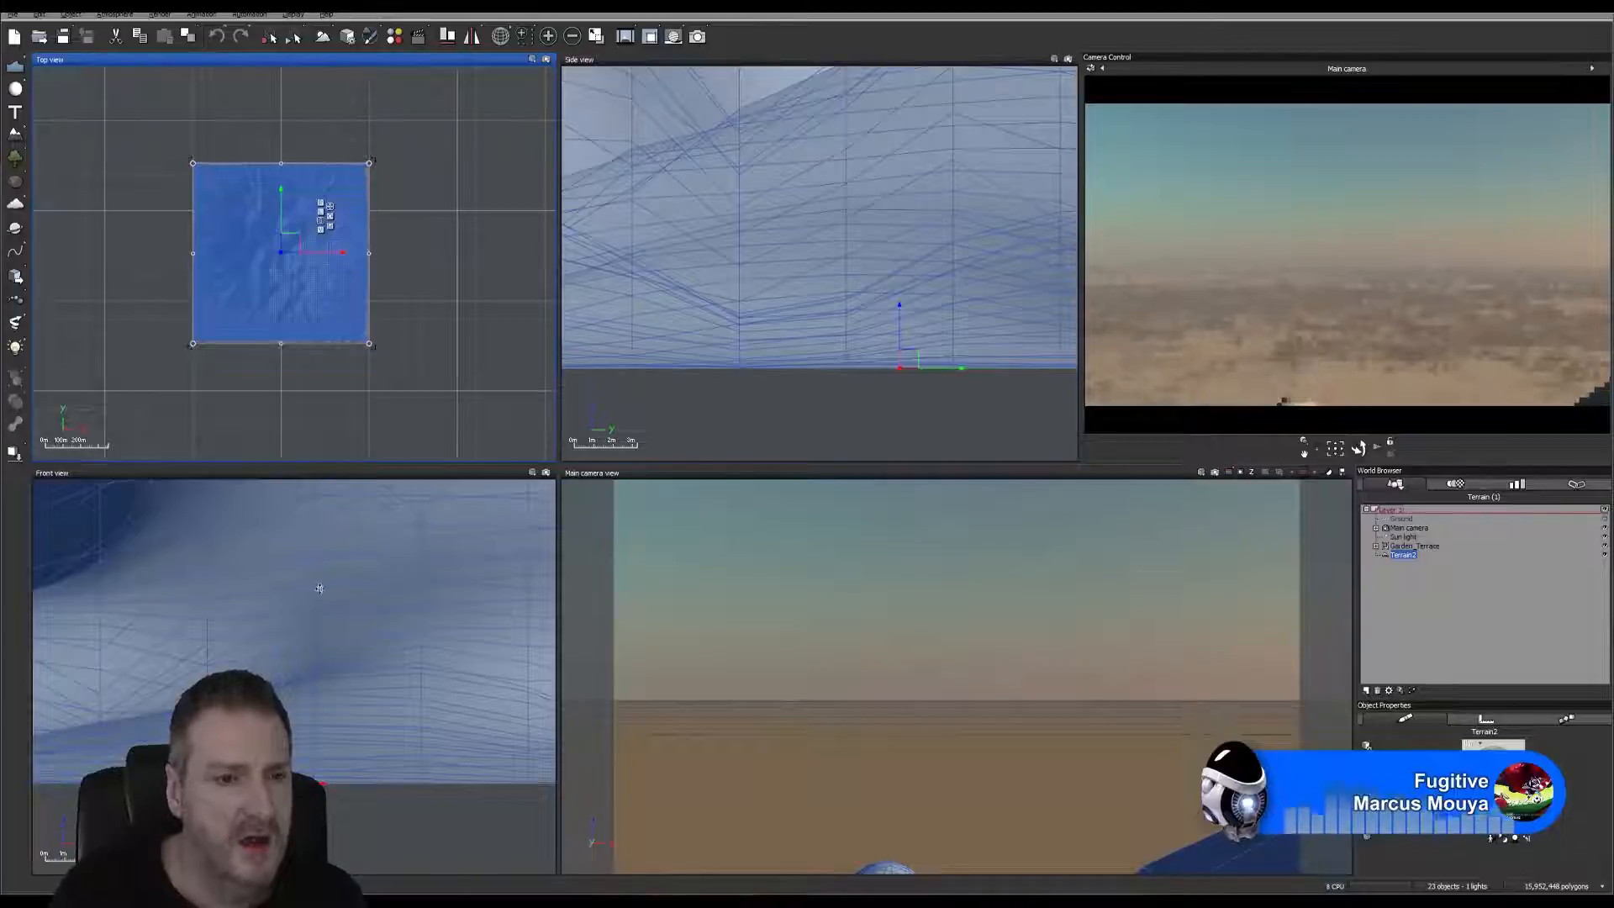
# Scale the terrain down vertically in the front view to a height of about 162 m.
pyautogui.scroll(-6, 290, 645)
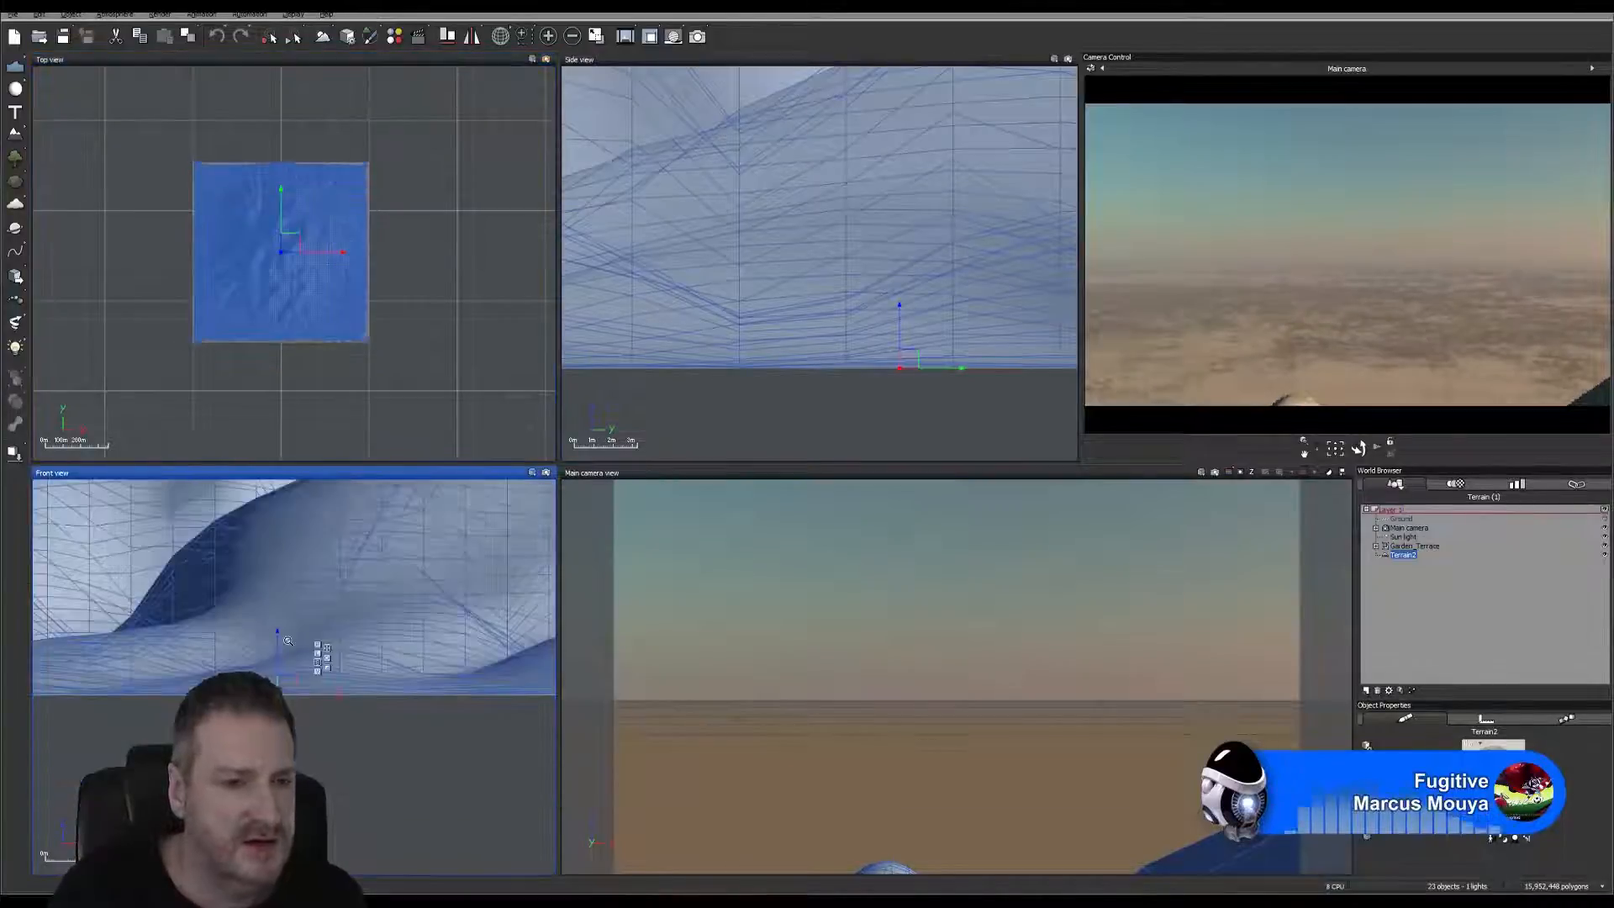
pyautogui.scroll(-2, 290, 645)
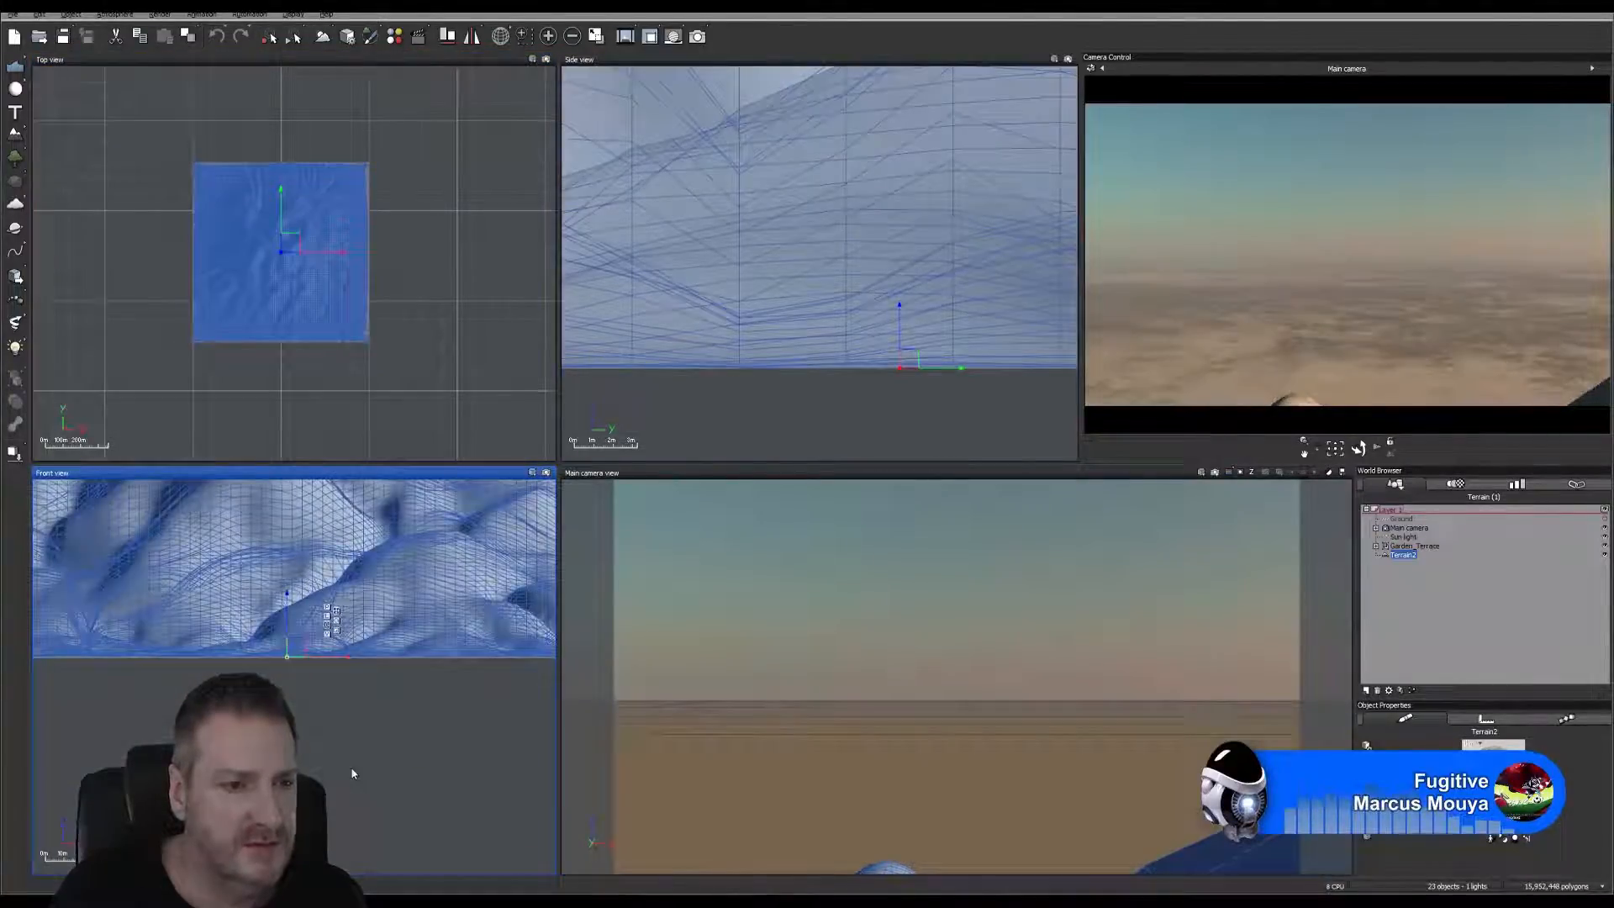
pyautogui.moveTo(353, 773); pyautogui.dragTo(352, 823, button='right')
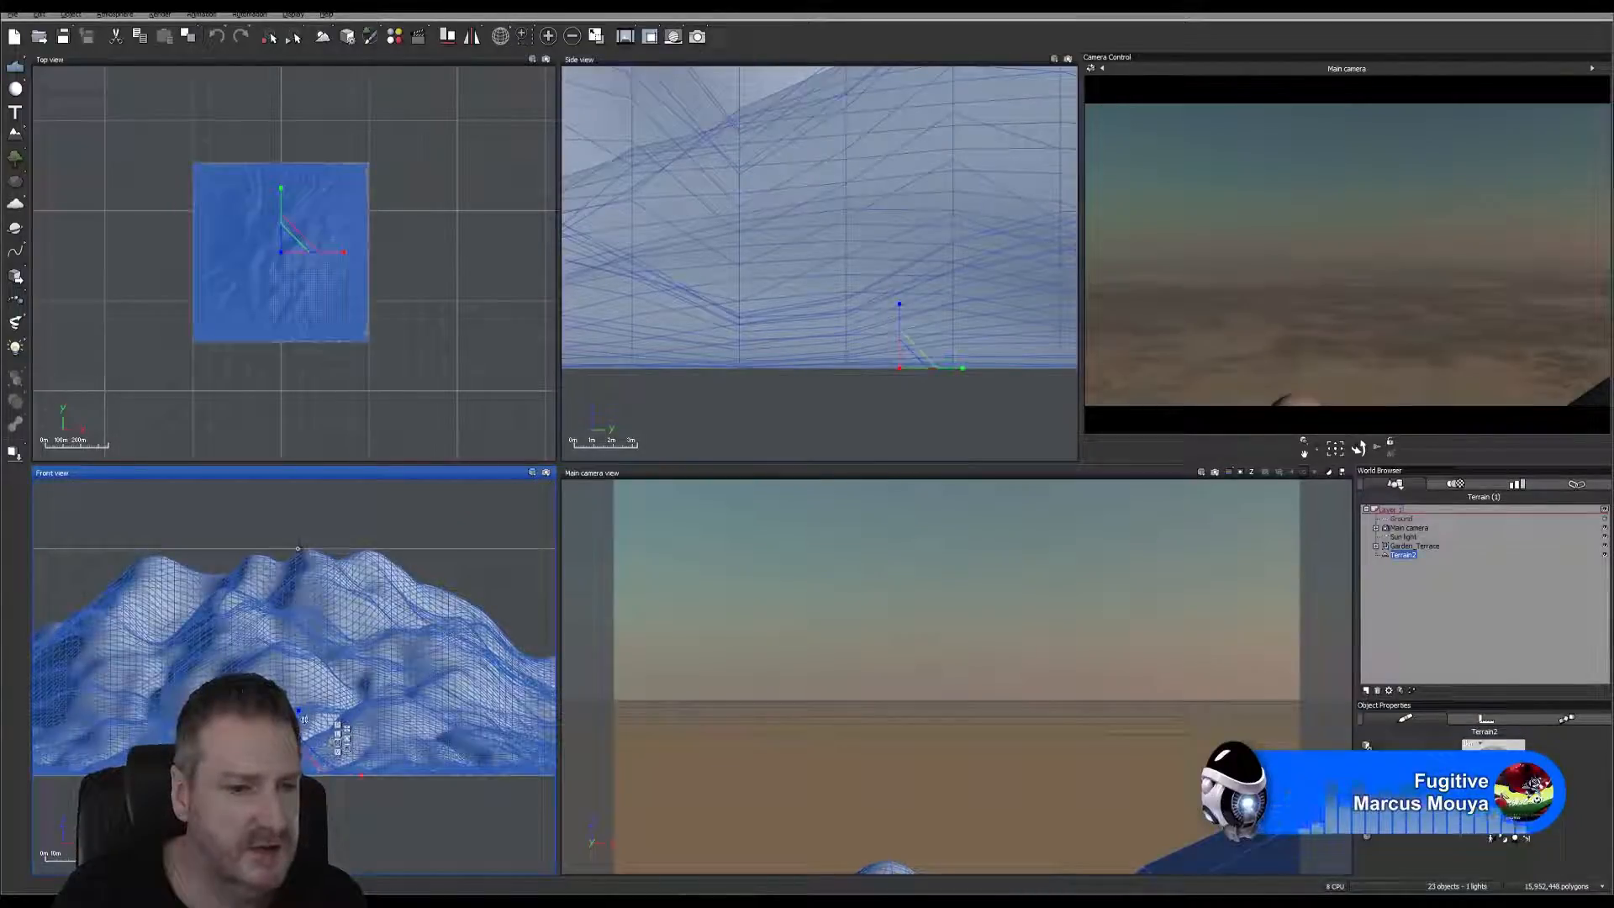
pyautogui.moveTo(298, 548); pyautogui.dragTo(298, 679)
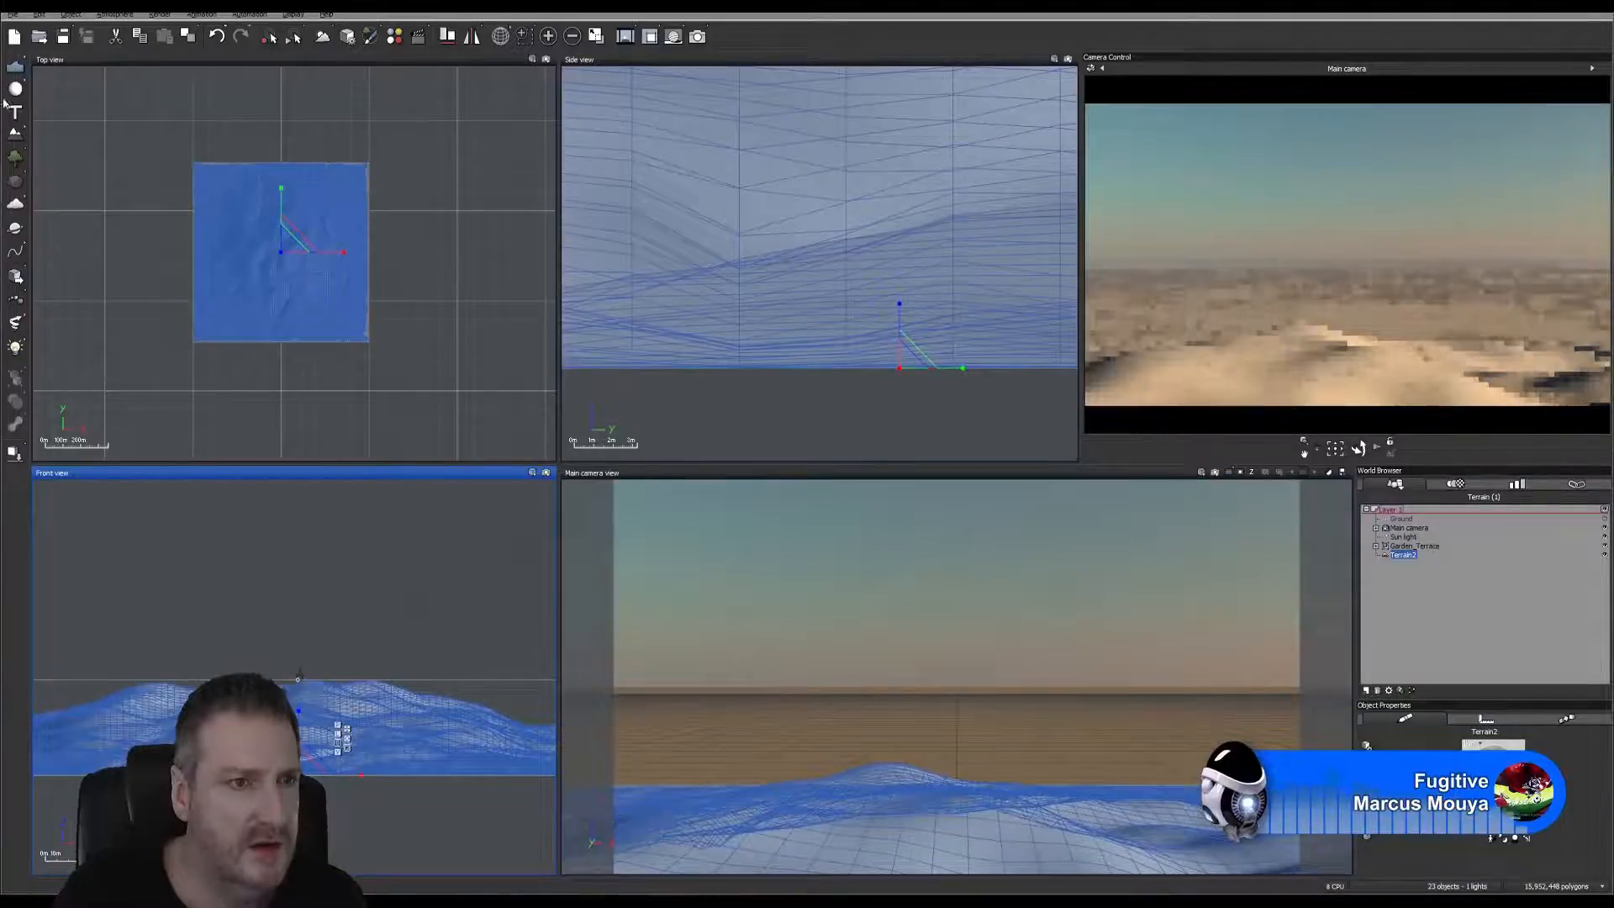
# Reopen the terrain in the Terrain Editor and carve a deep round basin into its central peaks with the inverted airbrush.
pyautogui.click(139, 62)
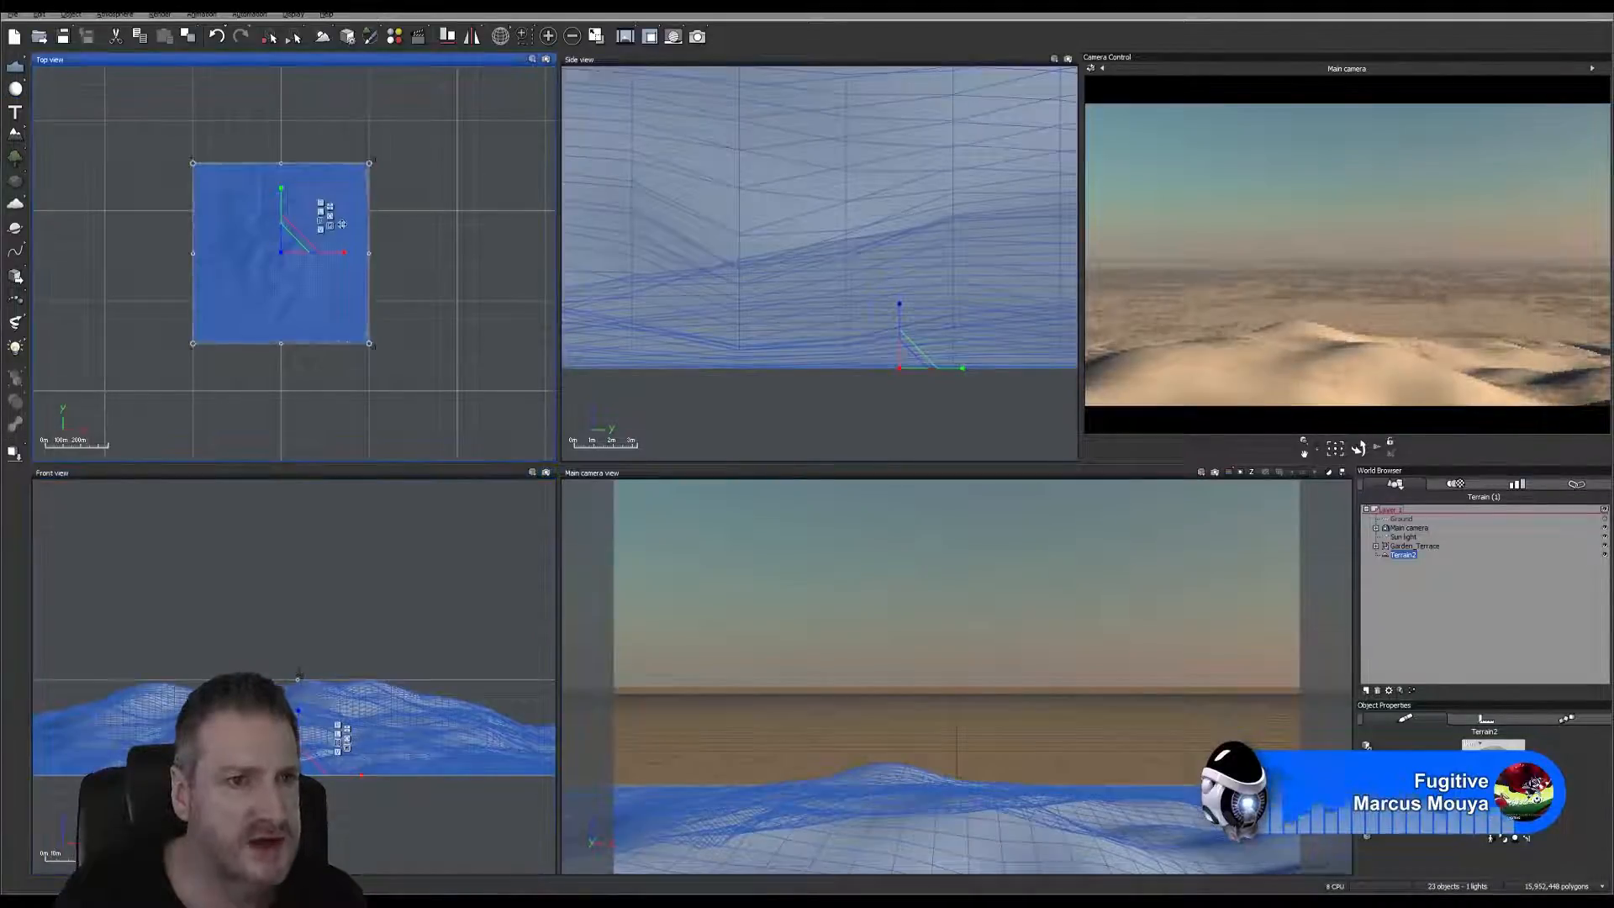
pyautogui.click(329, 216)
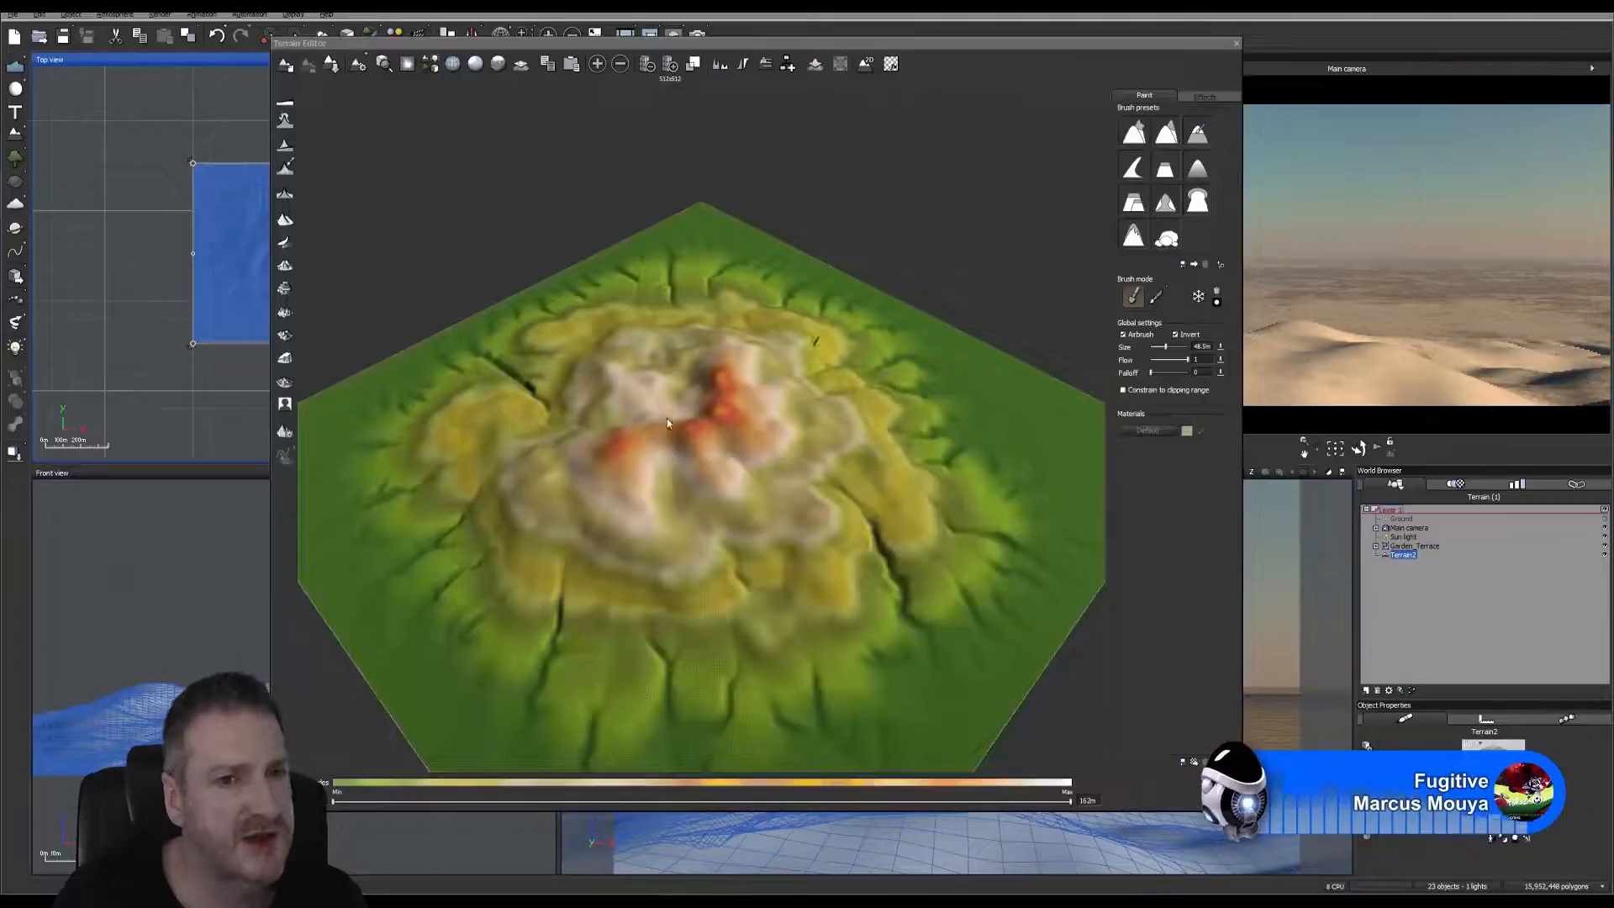
pyautogui.moveTo(901, 216); pyautogui.dragTo(852, 220, button='right')
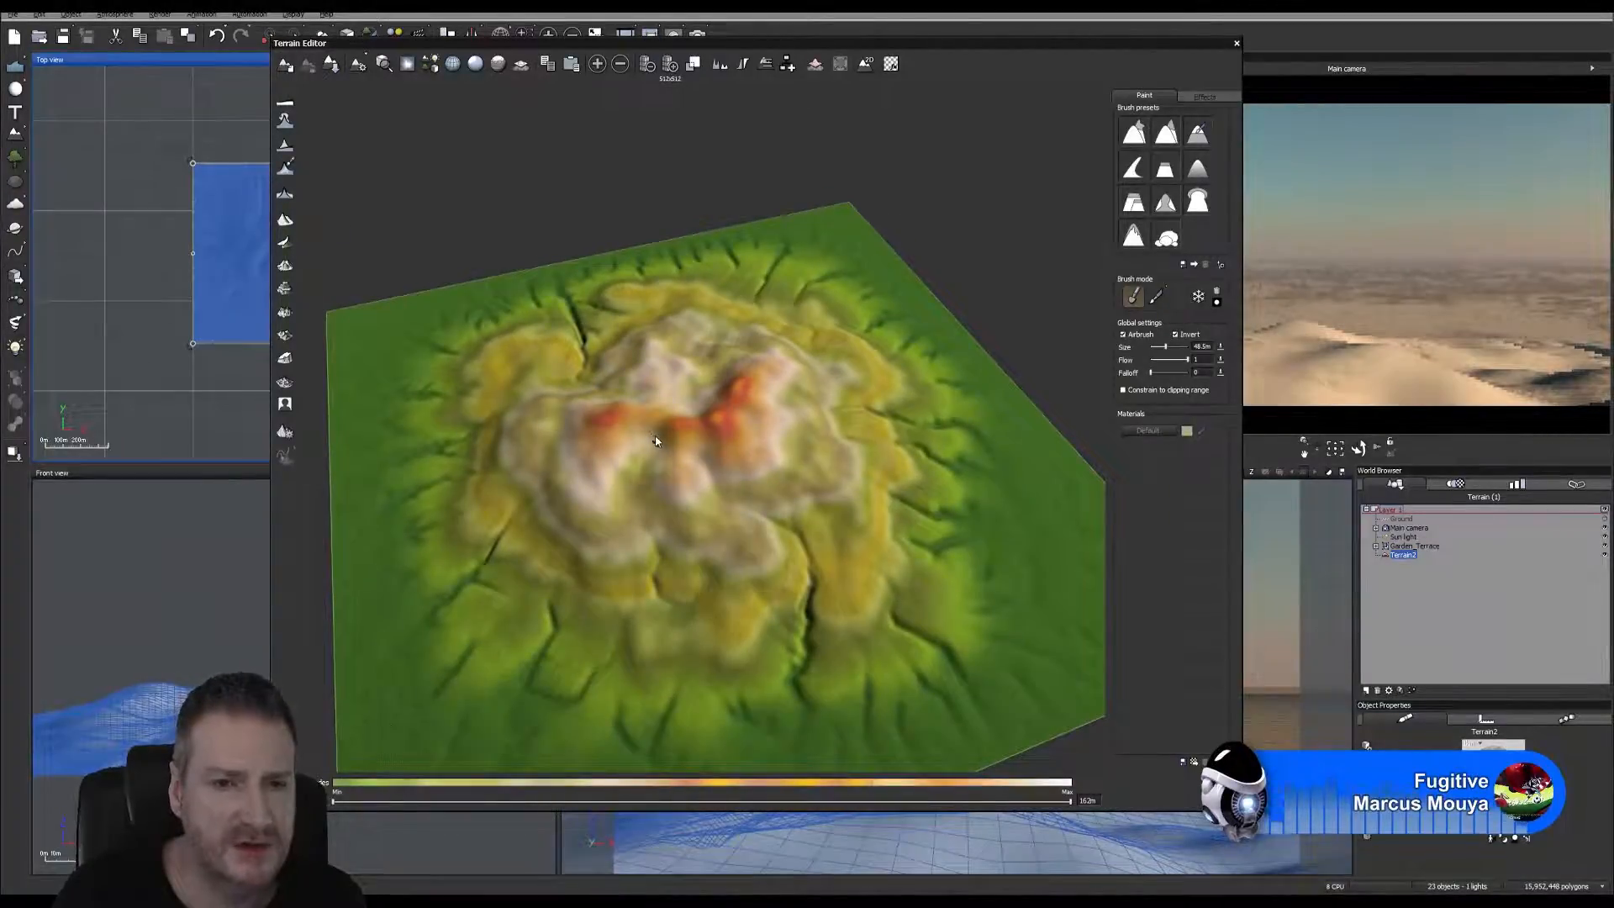
pyautogui.moveTo(653, 442)
pyautogui.mouseDown()
pyautogui.moveTo(638, 425)
pyautogui.moveTo(597, 433)
pyautogui.moveTo(622, 412)
pyautogui.moveTo(706, 424)
pyautogui.moveTo(723, 404)
pyautogui.moveTo(658, 371)
pyautogui.moveTo(740, 400)
pyautogui.moveTo(672, 454)
pyautogui.moveTo(701, 424)
pyautogui.moveTo(706, 437)
pyautogui.moveTo(639, 420)
pyautogui.moveTo(703, 425)
pyautogui.moveTo(689, 480)
pyautogui.moveTo(748, 403)
pyautogui.moveTo(765, 420)
pyautogui.moveTo(730, 432)
pyautogui.moveTo(723, 404)
pyautogui.moveTo(665, 446)
pyautogui.moveTo(714, 421)
pyautogui.moveTo(685, 449)
pyautogui.moveTo(647, 433)
pyautogui.moveTo(601, 441)
pyautogui.moveTo(622, 411)
pyautogui.moveTo(727, 395)
pyautogui.moveTo(677, 477)
pyautogui.moveTo(625, 484)
pyautogui.mouseUp()
pyautogui.moveTo(719, 467)
pyautogui.mouseDown(button='right')
pyautogui.moveTo(654, 410)
pyautogui.moveTo(691, 400)
pyautogui.moveTo(696, 451)
pyautogui.mouseUp(button='right')
# Carve a channel from the central basin through the mountainside and out to the terrain's edge.
pyautogui.moveTo(698, 458)
pyautogui.mouseDown()
pyautogui.moveTo(666, 442)
pyautogui.moveTo(599, 454)
pyautogui.moveTo(637, 461)
pyautogui.moveTo(689, 512)
pyautogui.moveTo(689, 534)
pyautogui.moveTo(685, 471)
pyautogui.moveTo(709, 588)
pyautogui.moveTo(698, 492)
pyautogui.moveTo(711, 618)
pyautogui.moveTo(684, 702)
pyautogui.moveTo(643, 738)
pyautogui.moveTo(695, 678)
pyautogui.moveTo(698, 714)
pyautogui.mouseUp()
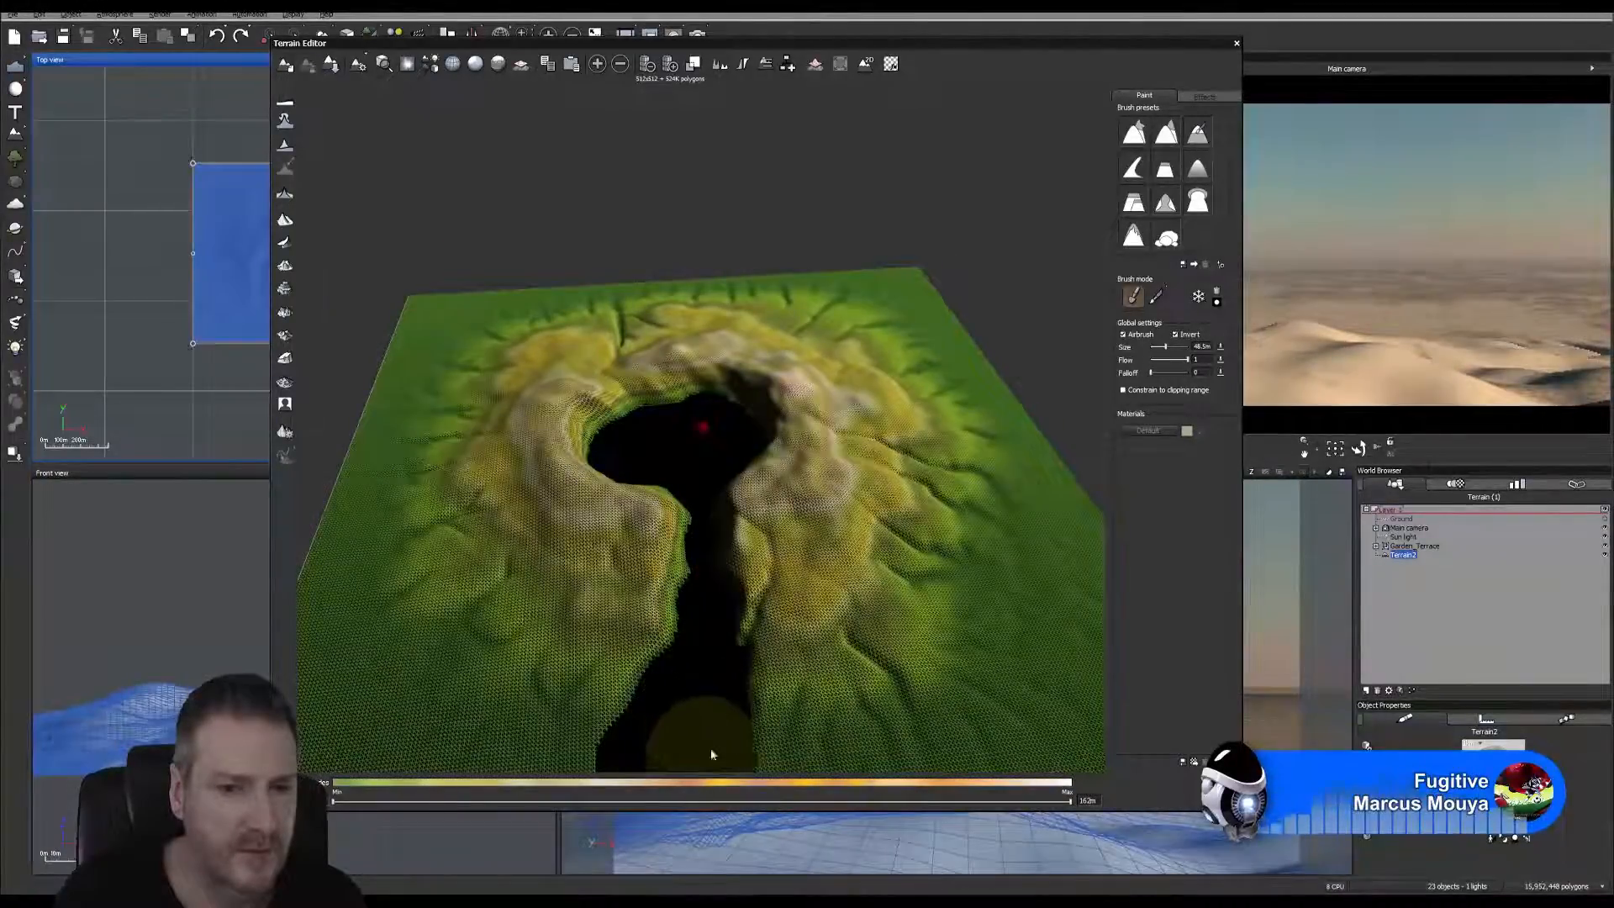
pyautogui.moveTo(720, 631)
pyautogui.mouseDown()
pyautogui.moveTo(703, 578)
pyautogui.moveTo(715, 496)
pyautogui.mouseUp()
pyautogui.moveTo(767, 313)
pyautogui.mouseDown(button='right')
pyautogui.moveTo(720, 264)
pyautogui.moveTo(760, 243)
pyautogui.moveTo(769, 278)
pyautogui.mouseUp(button='right')
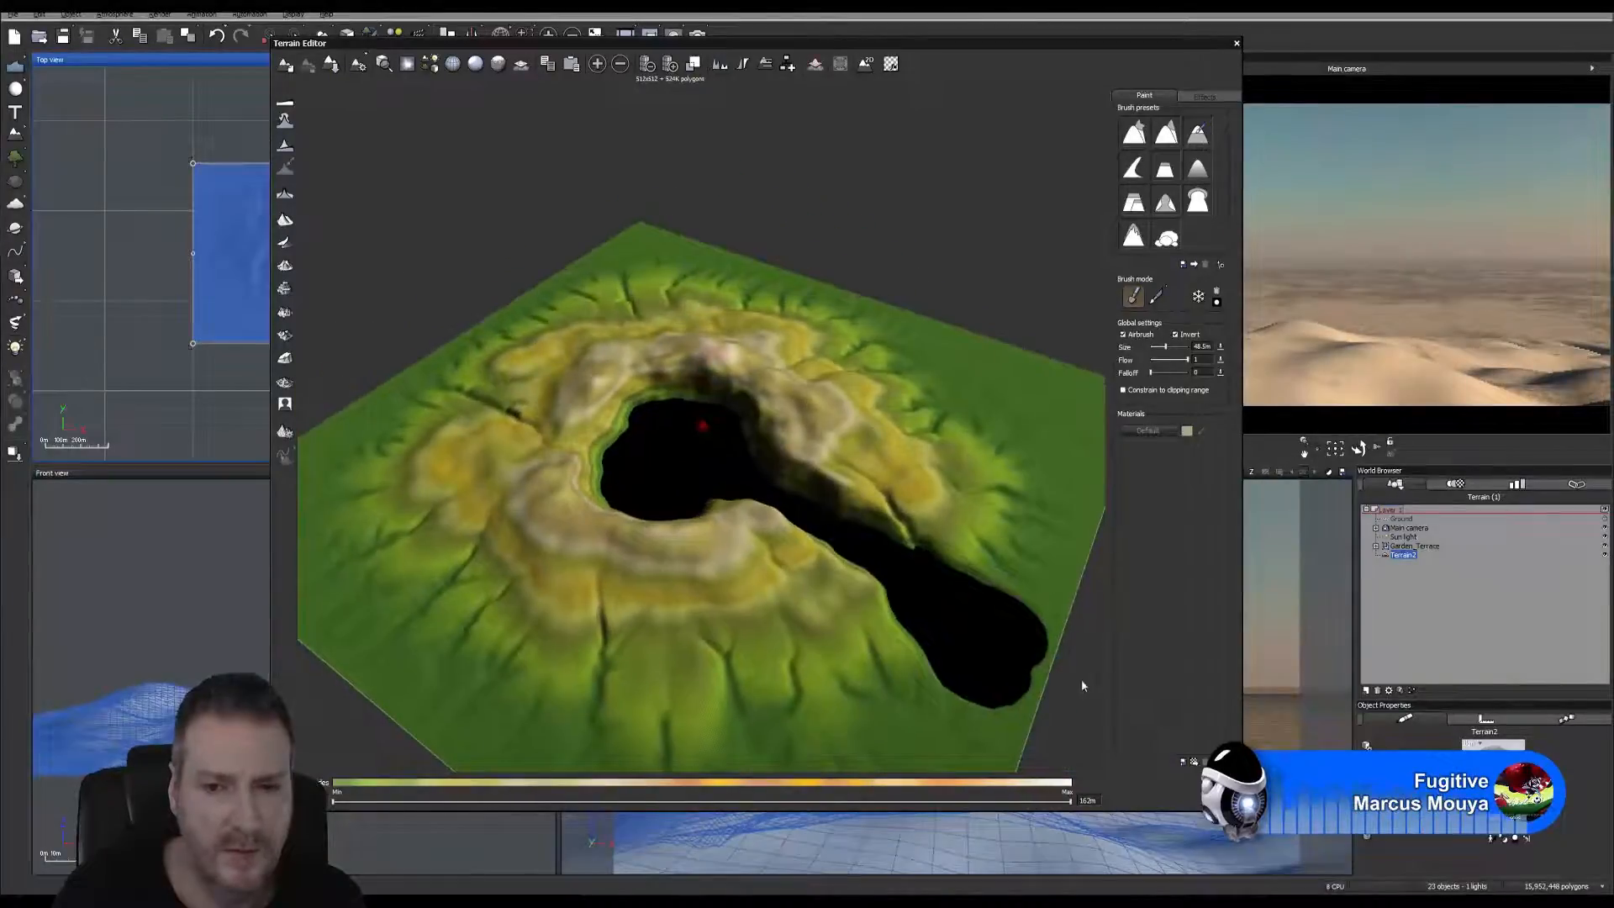
pyautogui.moveTo(1041, 673)
pyautogui.mouseDown()
pyautogui.moveTo(1045, 648)
pyautogui.moveTo(1020, 712)
pyautogui.mouseUp()
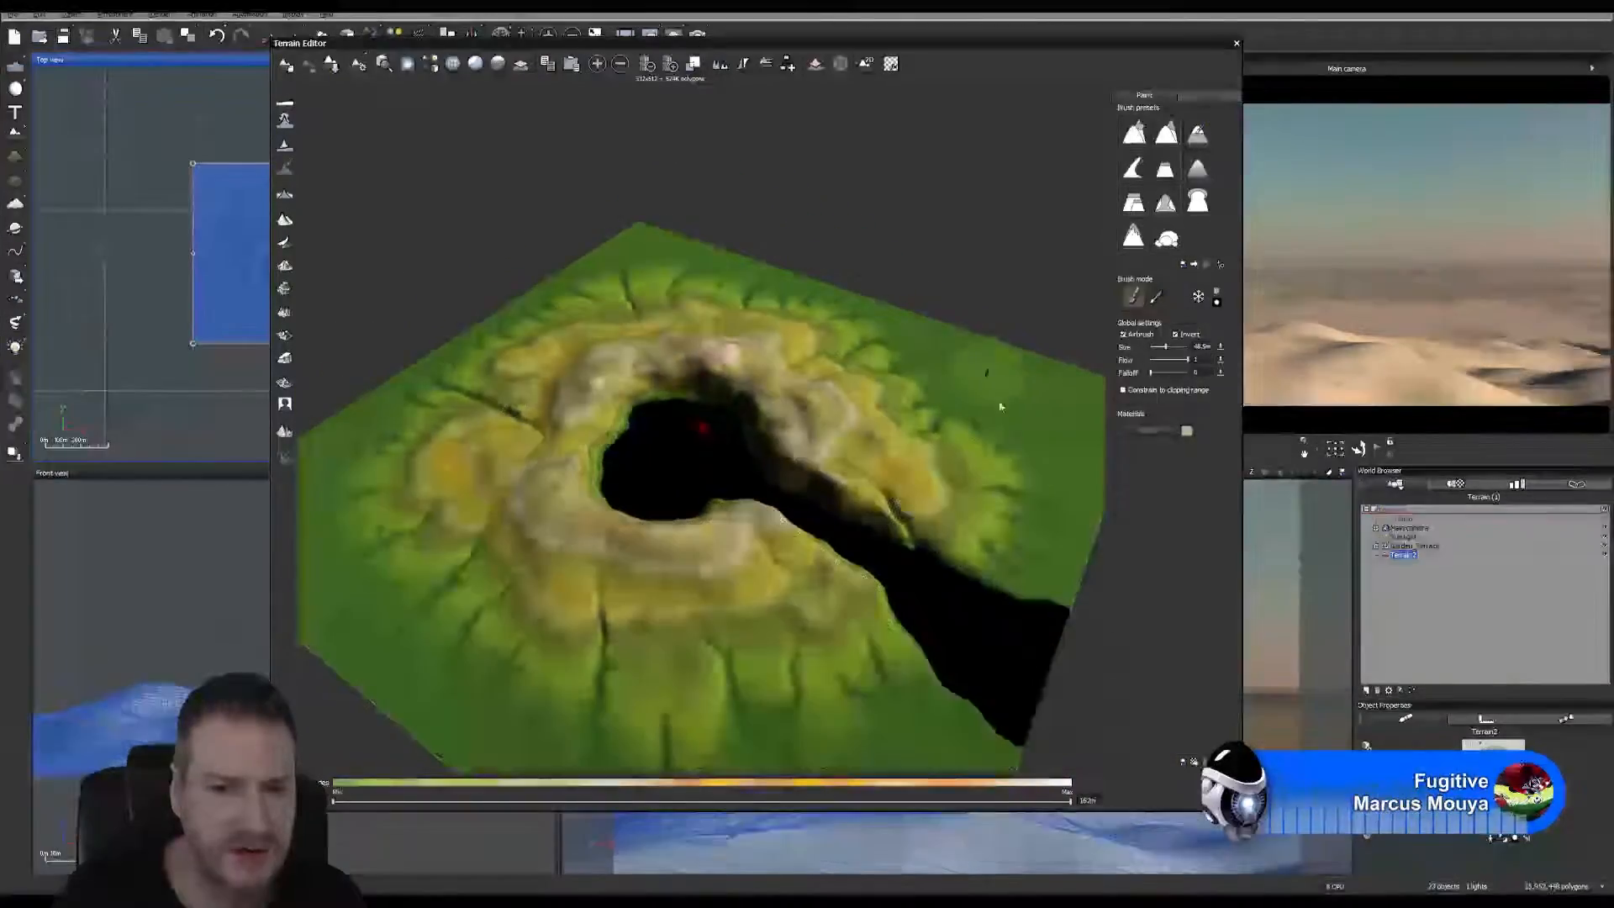
pyautogui.moveTo(961, 263); pyautogui.dragTo(866, 297, button='right')
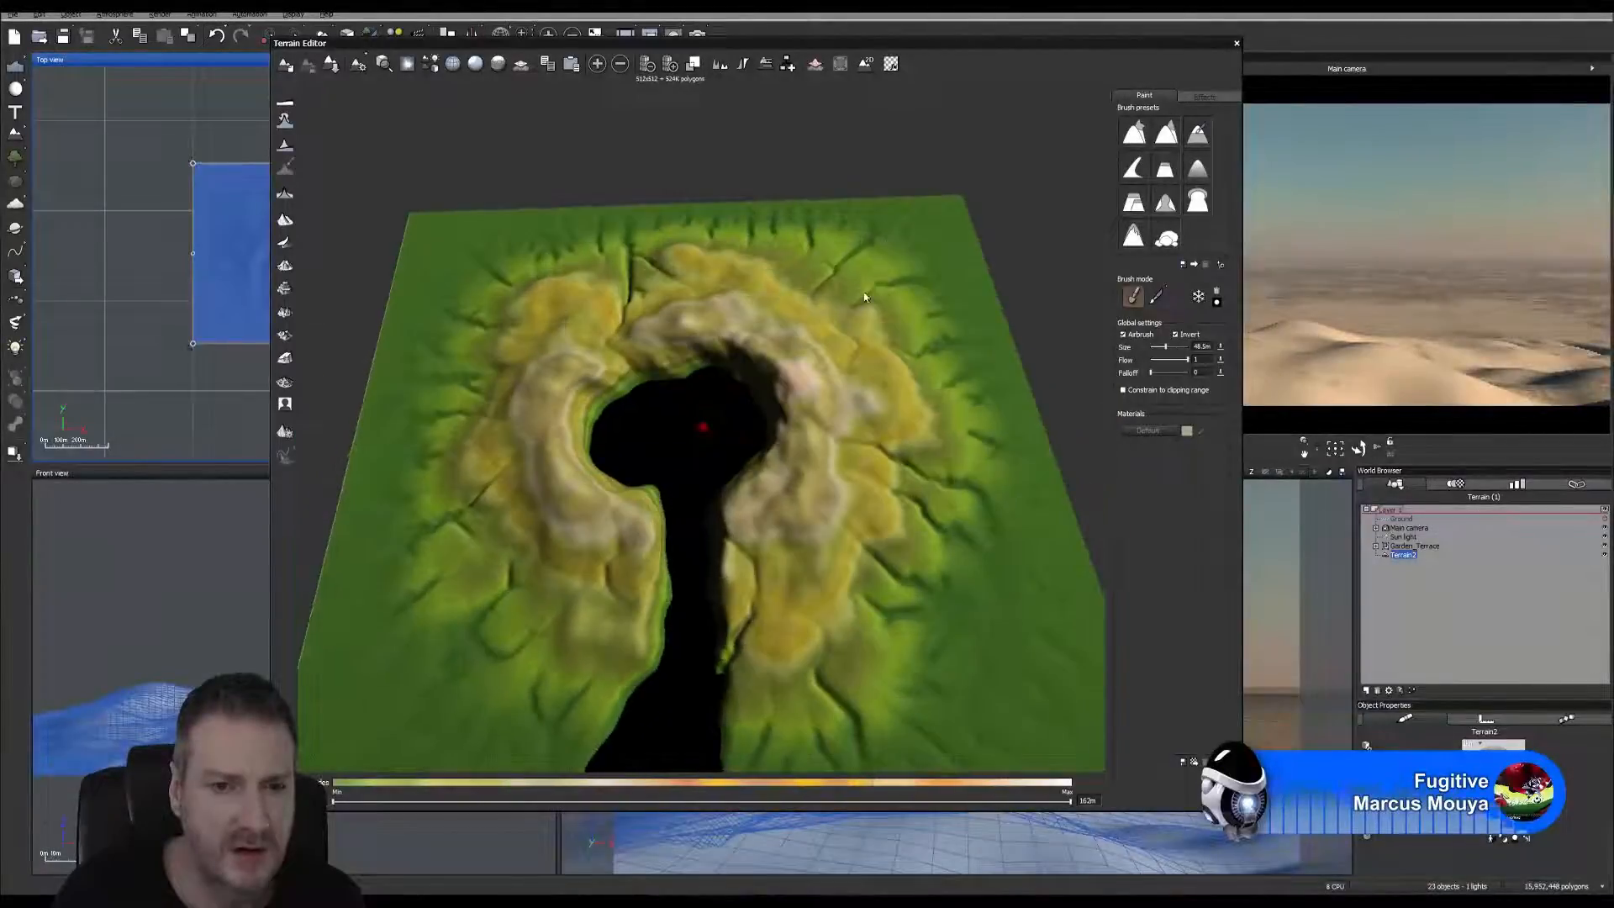
# Widen the terrain's central basin on both sides and at the back with the inverted airbrush, and accept the terrain.
pyautogui.moveTo(751, 471)
pyautogui.mouseDown()
pyautogui.moveTo(769, 396)
pyautogui.moveTo(742, 373)
pyautogui.moveTo(597, 403)
pyautogui.moveTo(612, 389)
pyautogui.mouseUp()
pyautogui.moveTo(654, 417); pyautogui.dragTo(659, 489, button='right')
pyautogui.moveTo(616, 425)
pyautogui.mouseDown()
pyautogui.moveTo(608, 401)
pyautogui.moveTo(641, 370)
pyautogui.moveTo(623, 410)
pyautogui.moveTo(665, 360)
pyautogui.moveTo(621, 373)
pyautogui.moveTo(601, 406)
pyautogui.moveTo(771, 412)
pyautogui.moveTo(766, 356)
pyautogui.moveTo(780, 399)
pyautogui.moveTo(759, 421)
pyautogui.moveTo(739, 346)
pyautogui.moveTo(780, 402)
pyautogui.mouseUp()
pyautogui.moveTo(715, 417)
pyautogui.mouseDown(button='right')
pyautogui.moveTo(778, 354)
pyautogui.moveTo(690, 411)
pyautogui.moveTo(703, 428)
pyautogui.mouseUp(button='right')
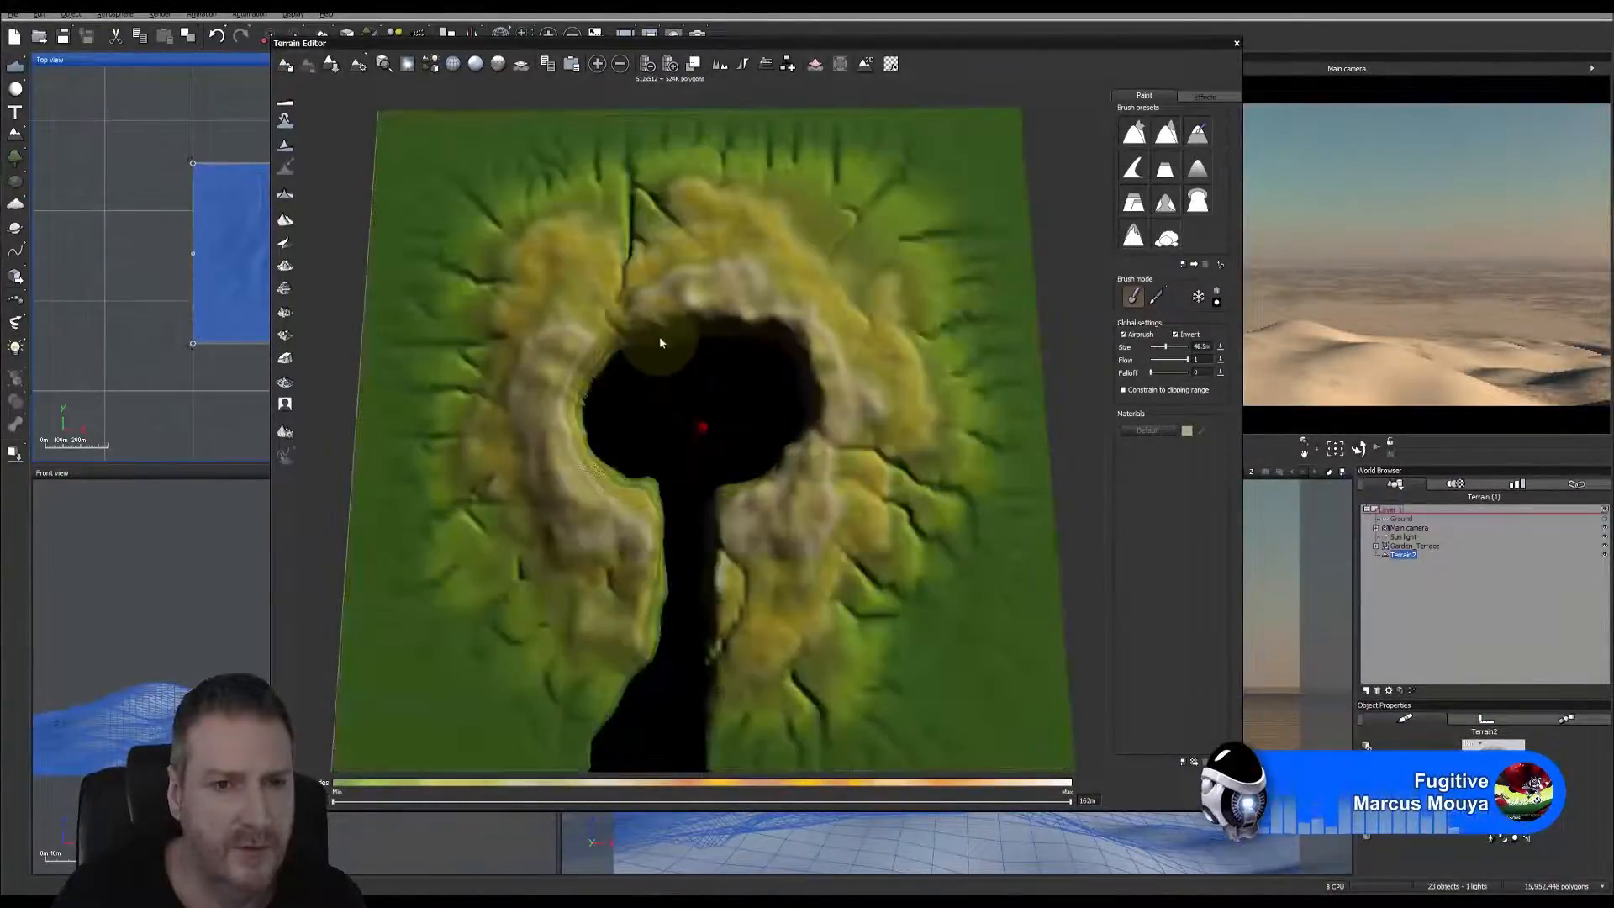
pyautogui.moveTo(659, 335)
pyautogui.mouseDown()
pyautogui.moveTo(755, 342)
pyautogui.moveTo(627, 352)
pyautogui.moveTo(594, 395)
pyautogui.moveTo(721, 408)
pyautogui.moveTo(825, 378)
pyautogui.moveTo(775, 391)
pyautogui.mouseUp()
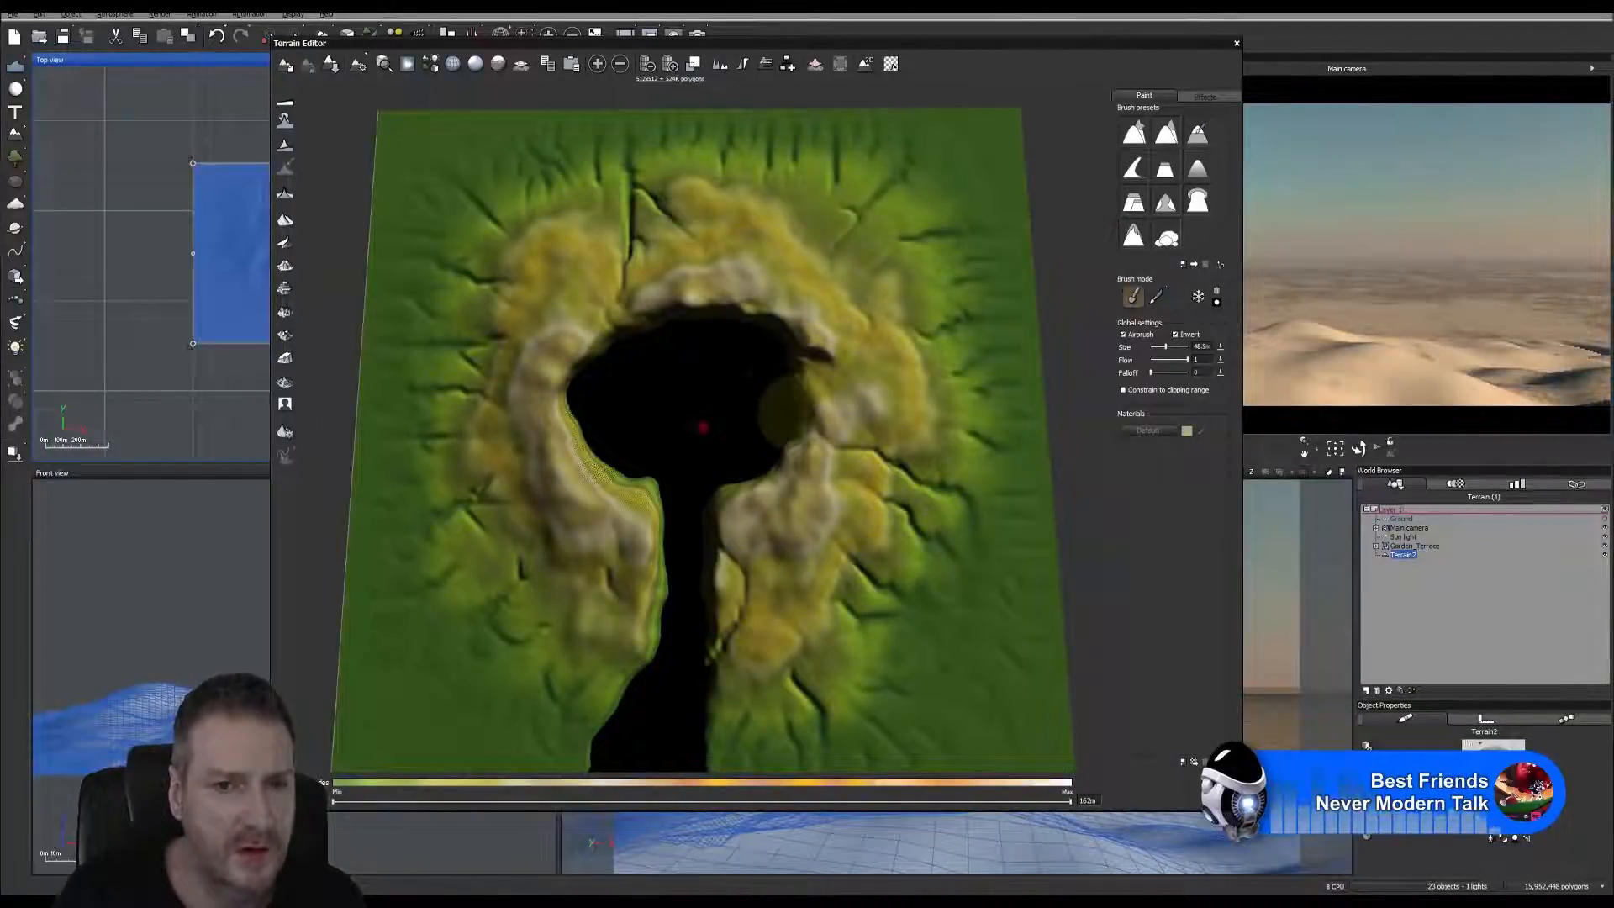
pyautogui.moveTo(738, 399); pyautogui.dragTo(724, 409, button='right')
pyautogui.moveTo(784, 404)
pyautogui.mouseDown()
pyautogui.moveTo(800, 383)
pyautogui.moveTo(617, 349)
pyautogui.moveTo(580, 353)
pyautogui.moveTo(597, 391)
pyautogui.mouseUp()
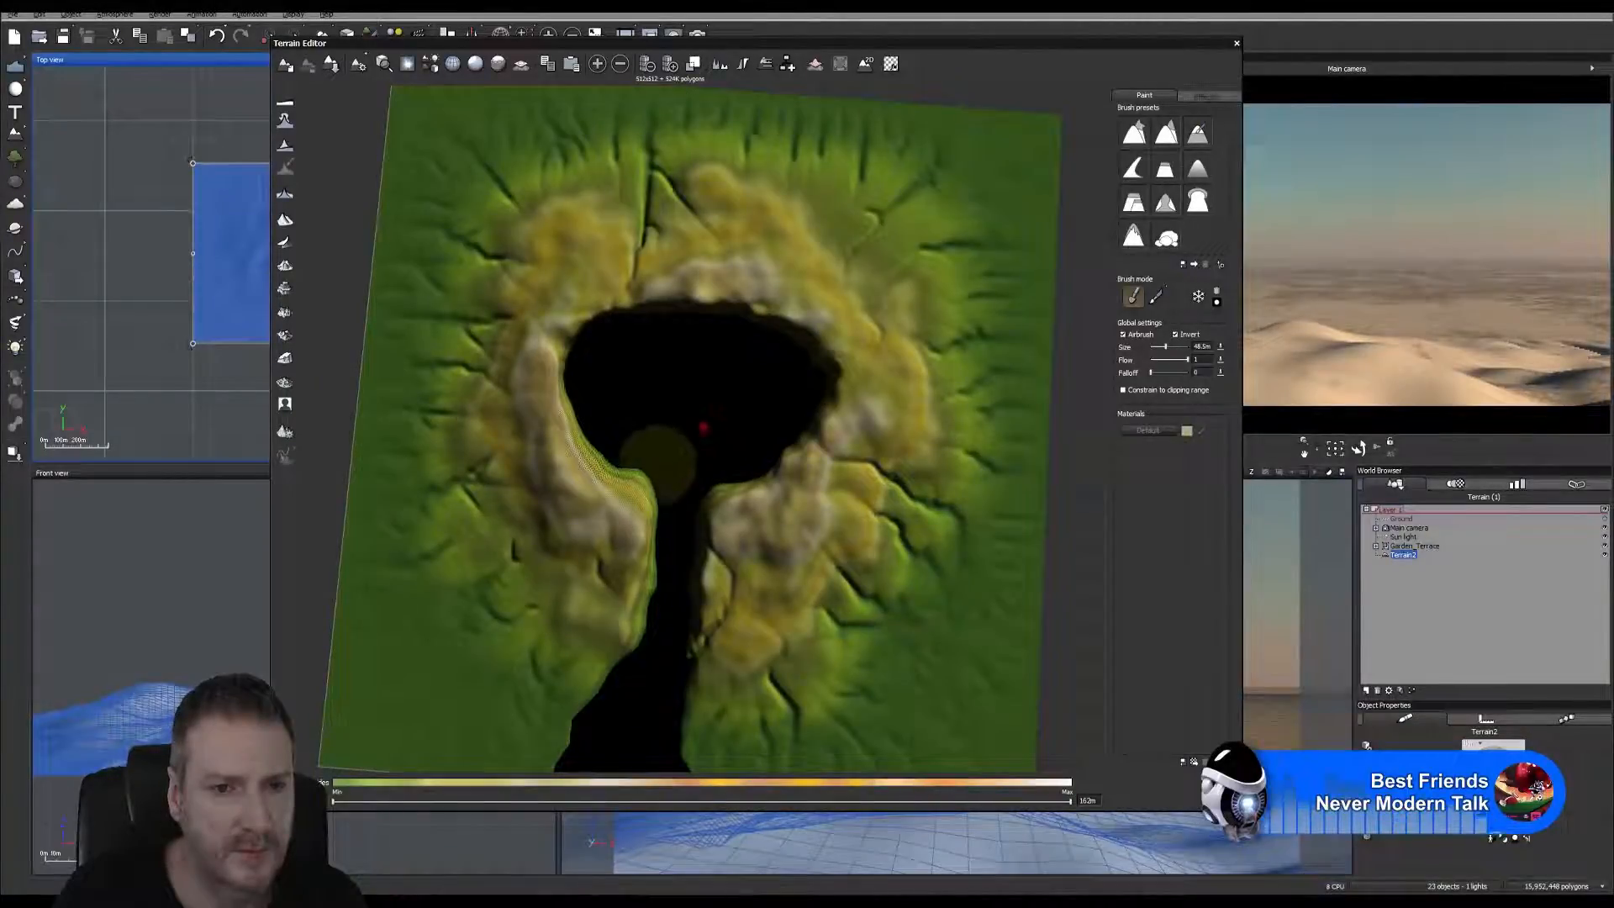
pyautogui.moveTo(661, 417); pyautogui.dragTo(696, 292, button='right')
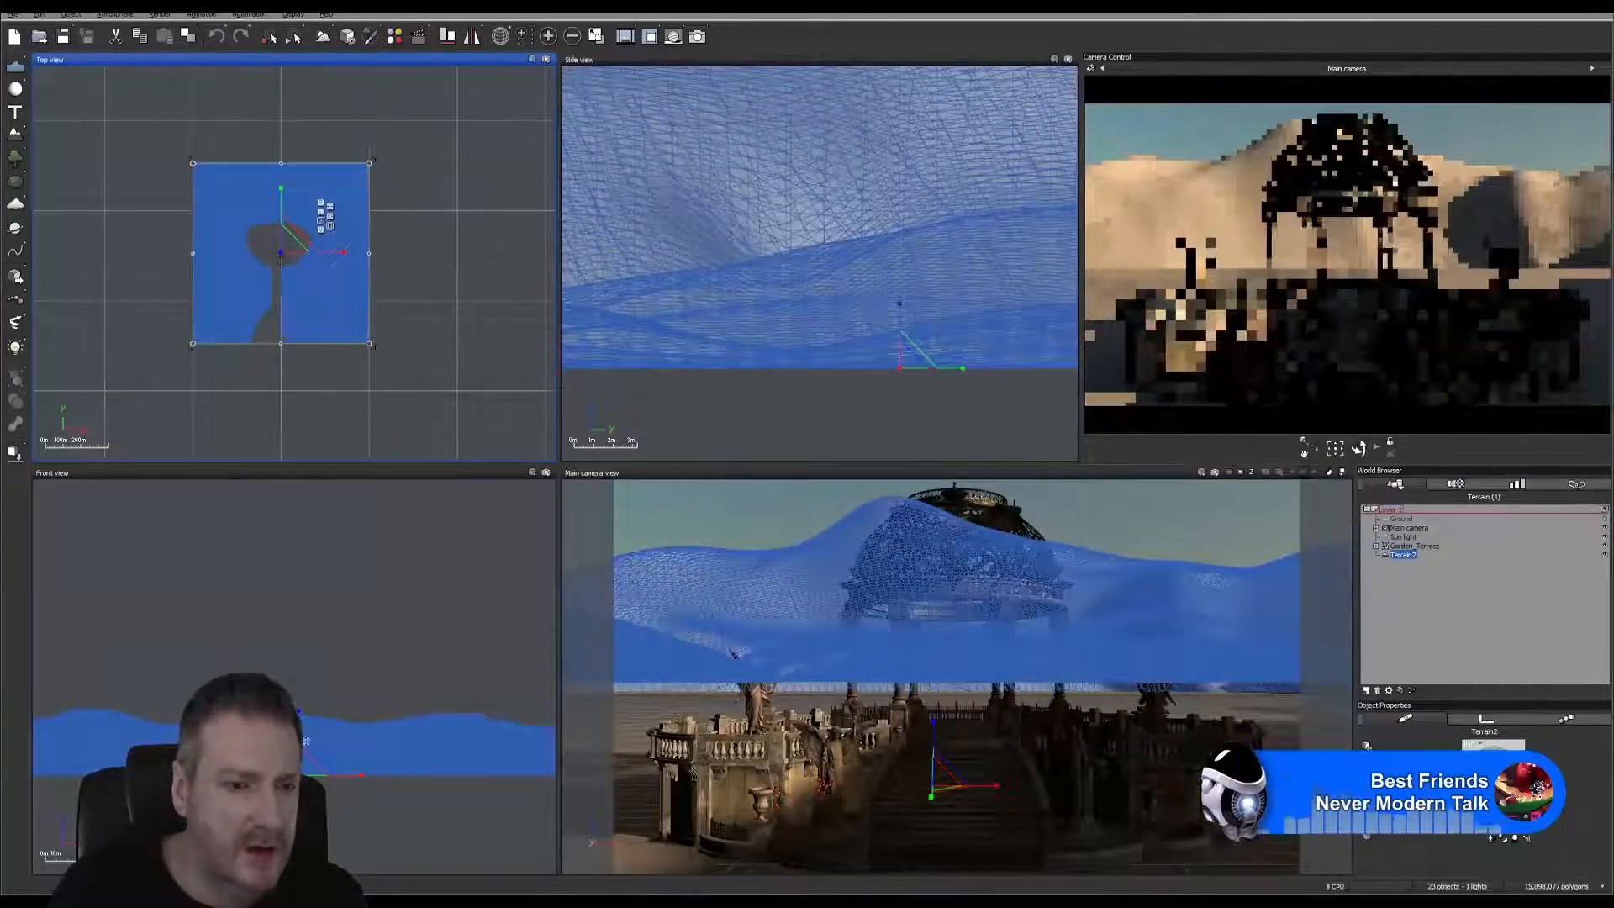
# Flatten the terrain vertically in the front view to roughly 40 percent of its height.
pyautogui.click(282, 477)
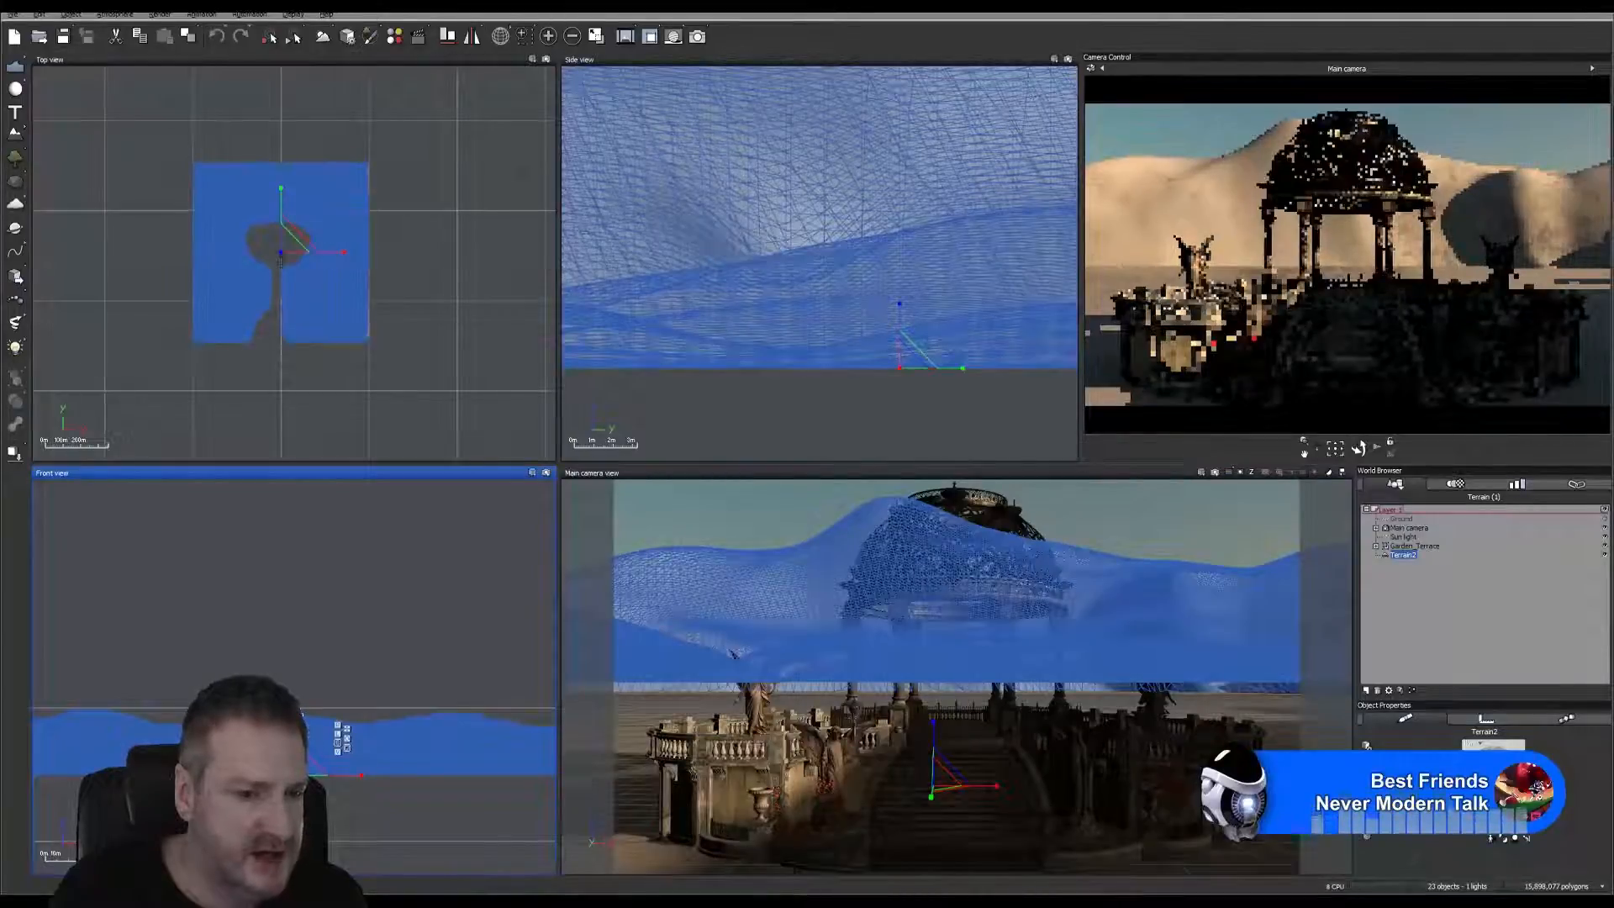
pyautogui.moveTo(298, 710); pyautogui.dragTo(298, 749)
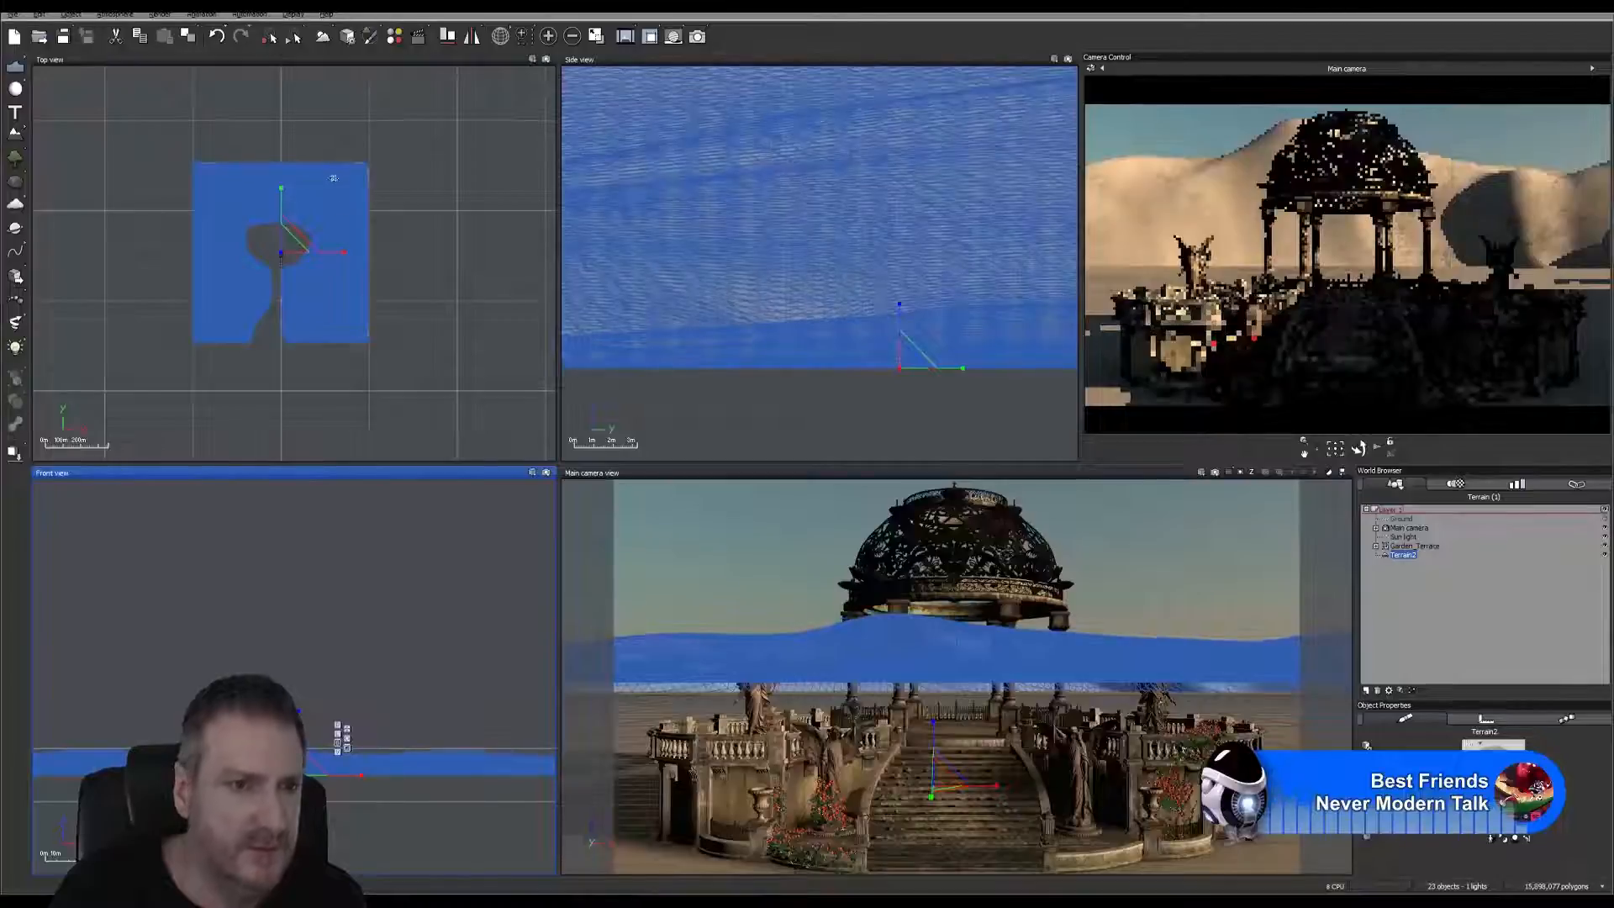
# Move the terrain aside in the top view to locate the garden terrace on the ground.
pyautogui.click(329, 212)
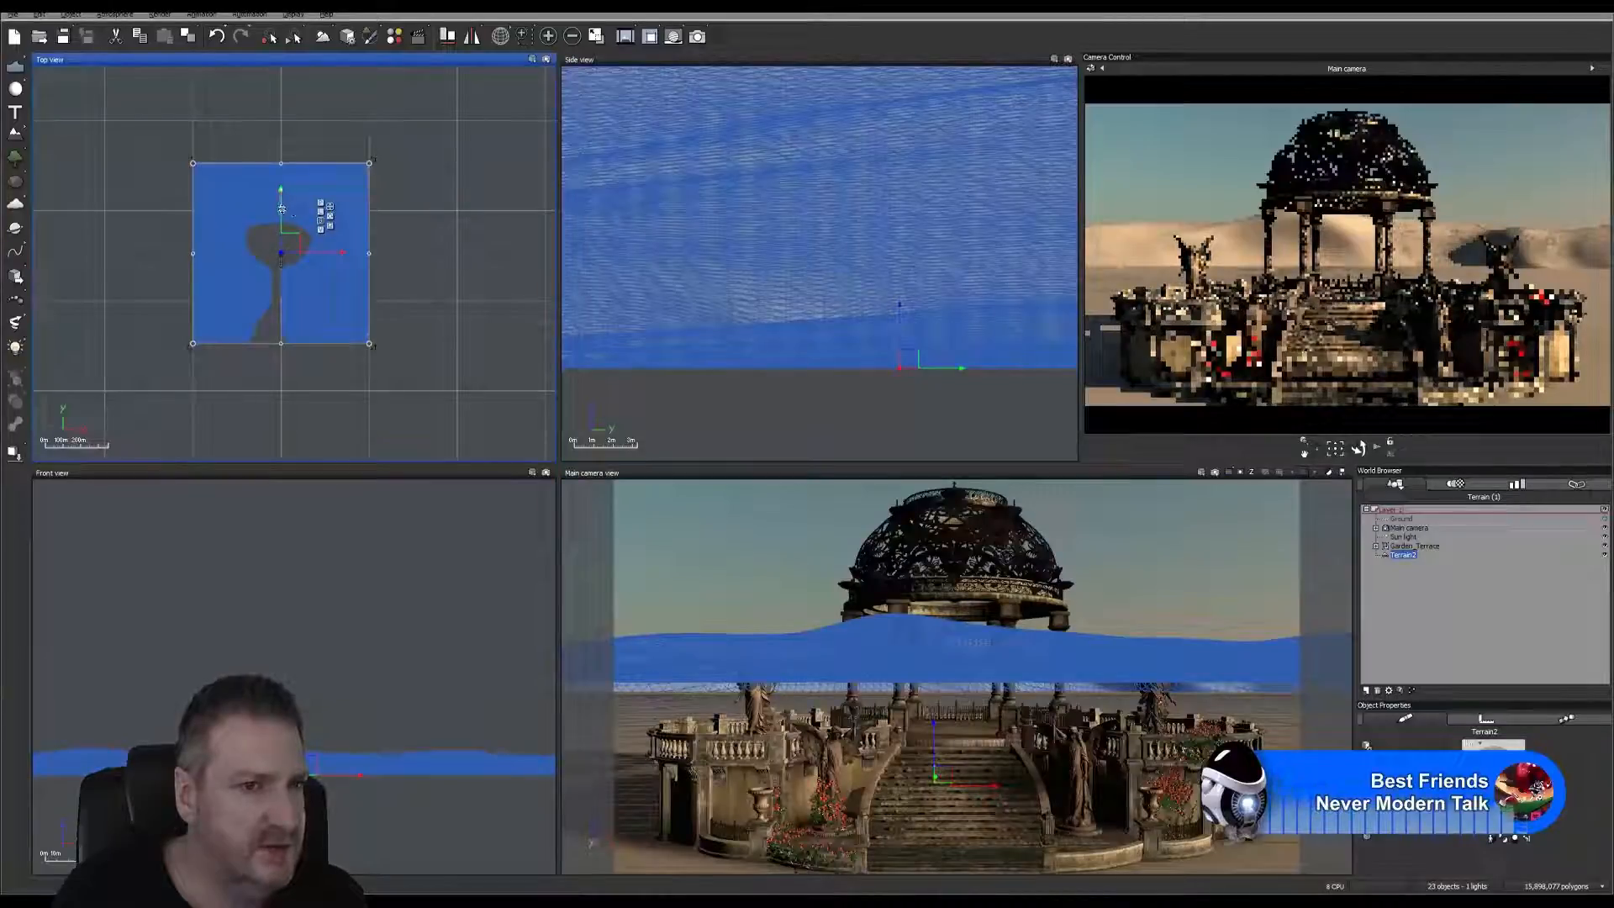
pyautogui.moveTo(230, 212); pyautogui.dragTo(289, 166)
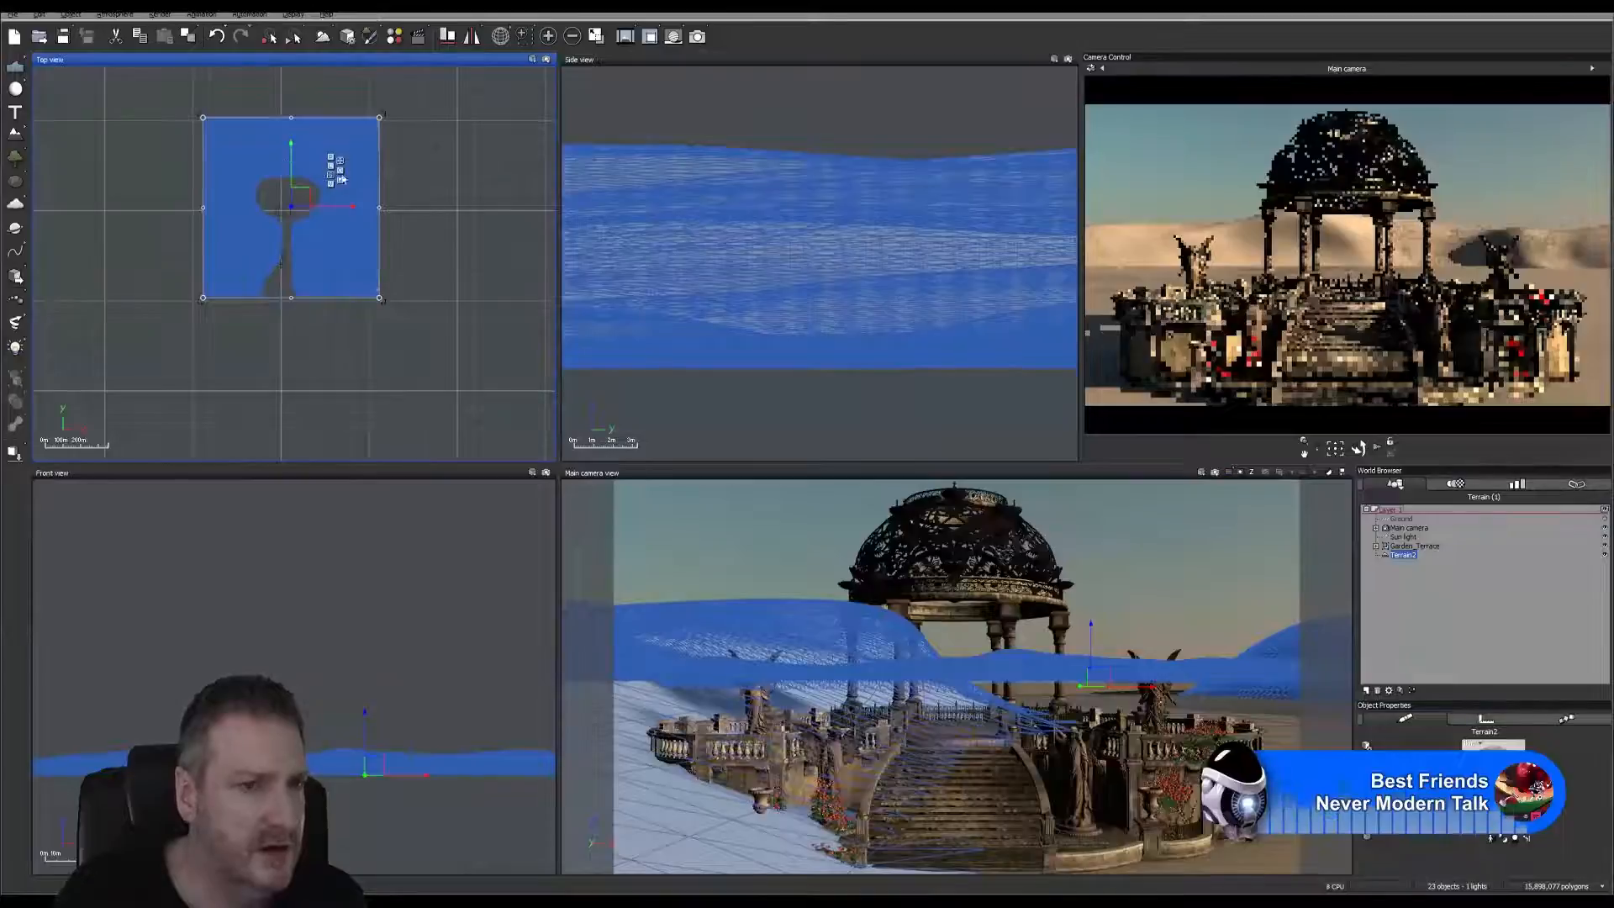
pyautogui.moveTo(444, 254); pyautogui.dragTo(451, 313, button='right')
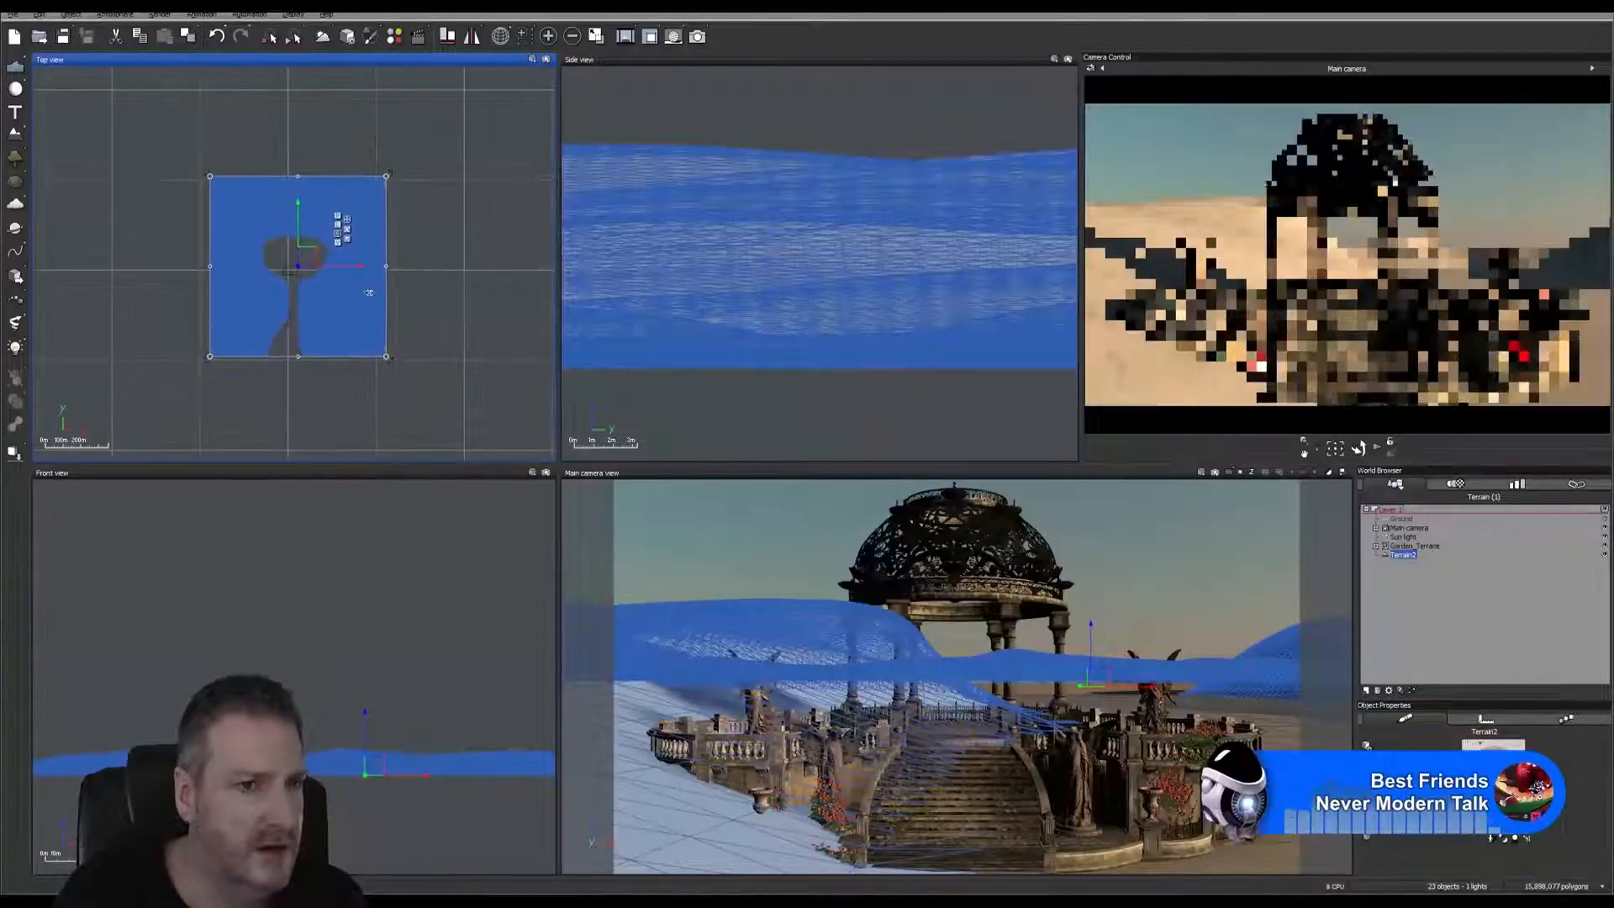
pyautogui.moveTo(369, 267); pyautogui.dragTo(509, 268)
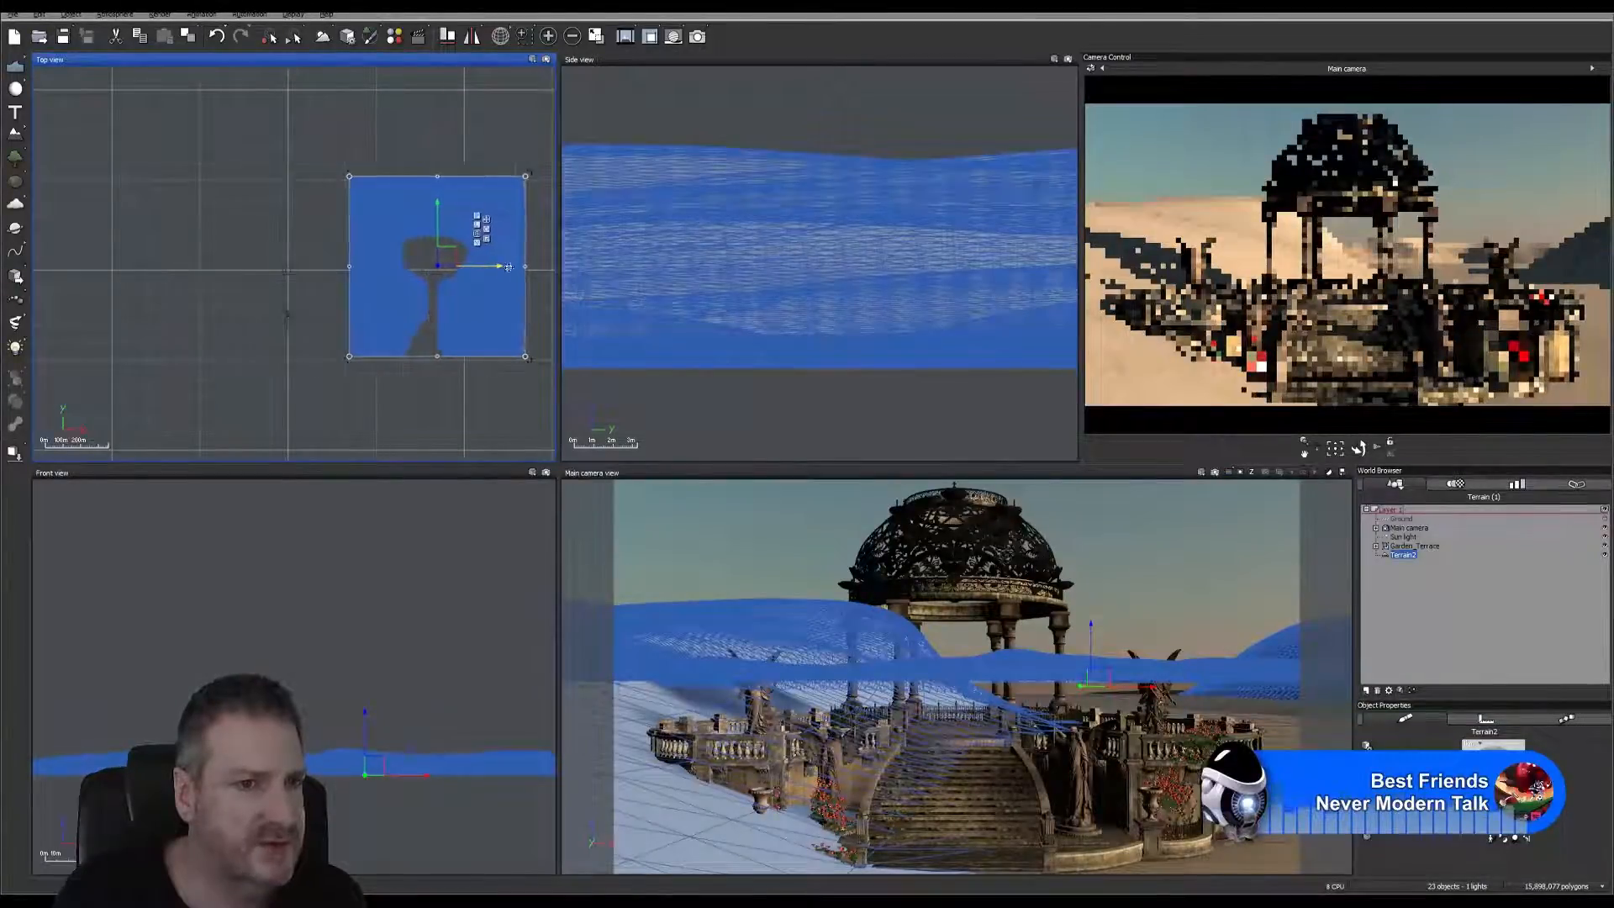
pyautogui.scroll(5, 284, 245)
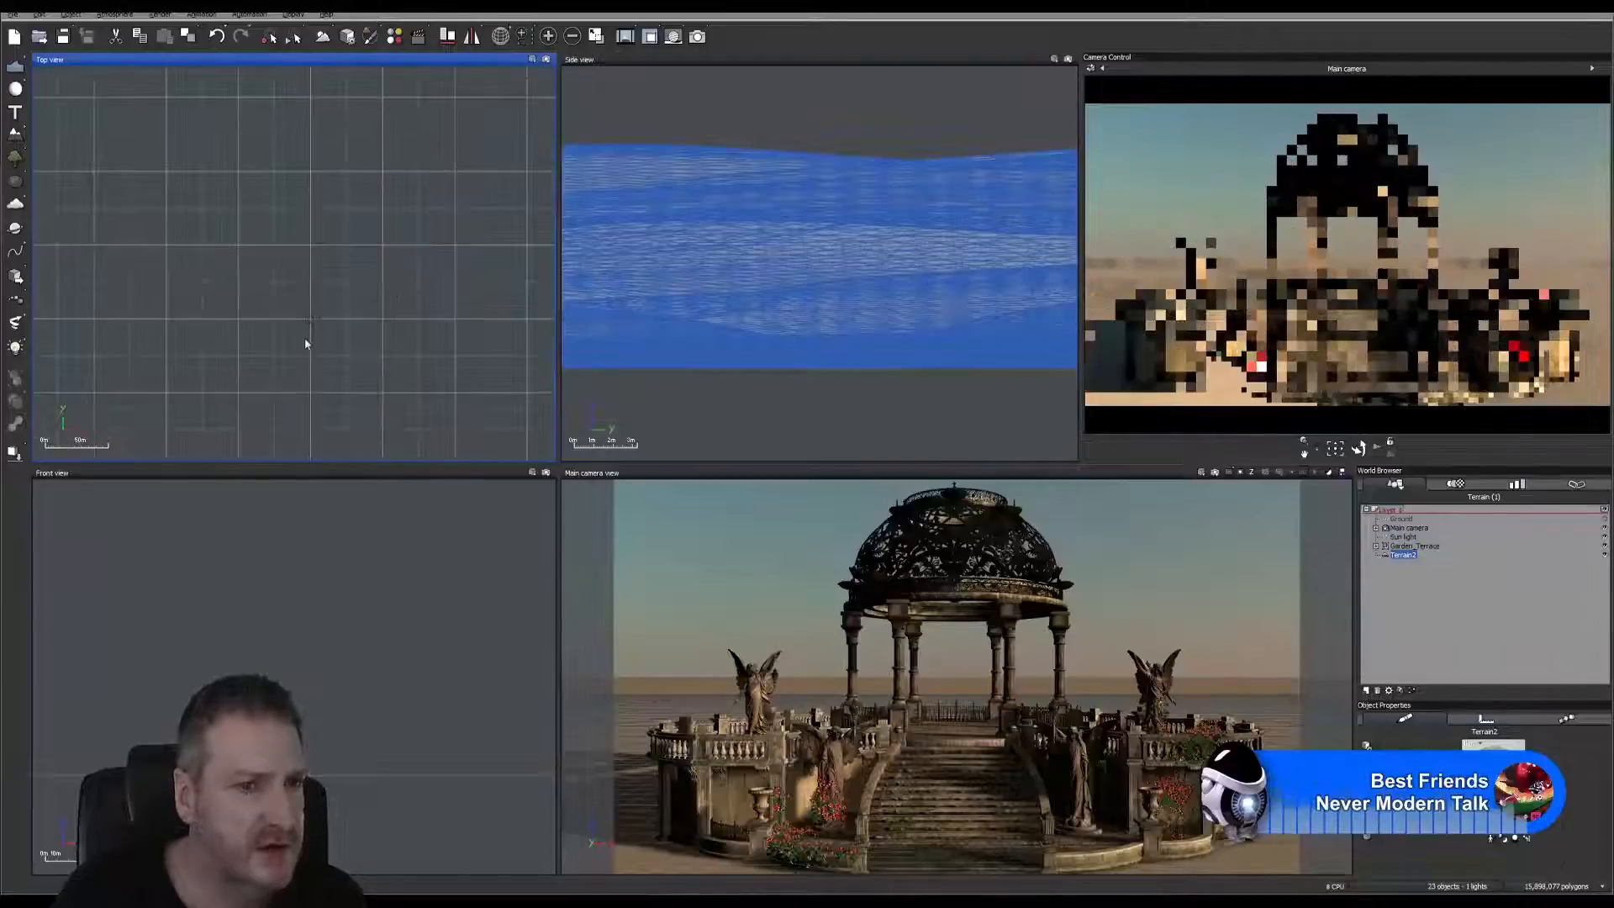
pyautogui.scroll(-3, 306, 343)
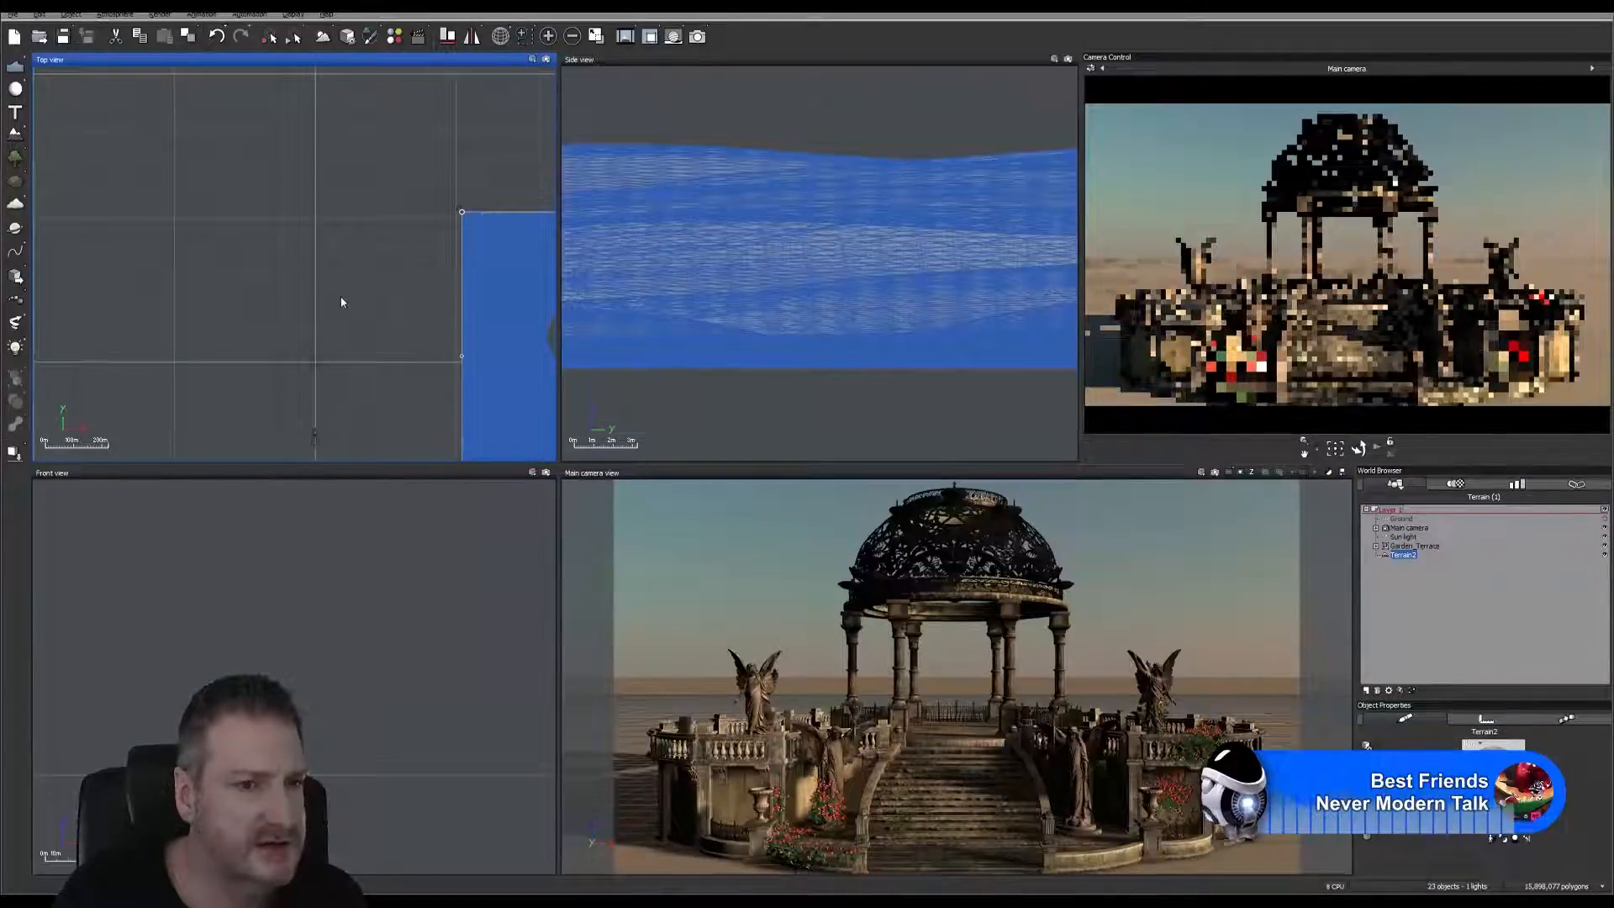
pyautogui.moveTo(340, 298); pyautogui.dragTo(210, 139, button='right')
pyautogui.moveTo(232, 292); pyautogui.dragTo(231, 302, button='right')
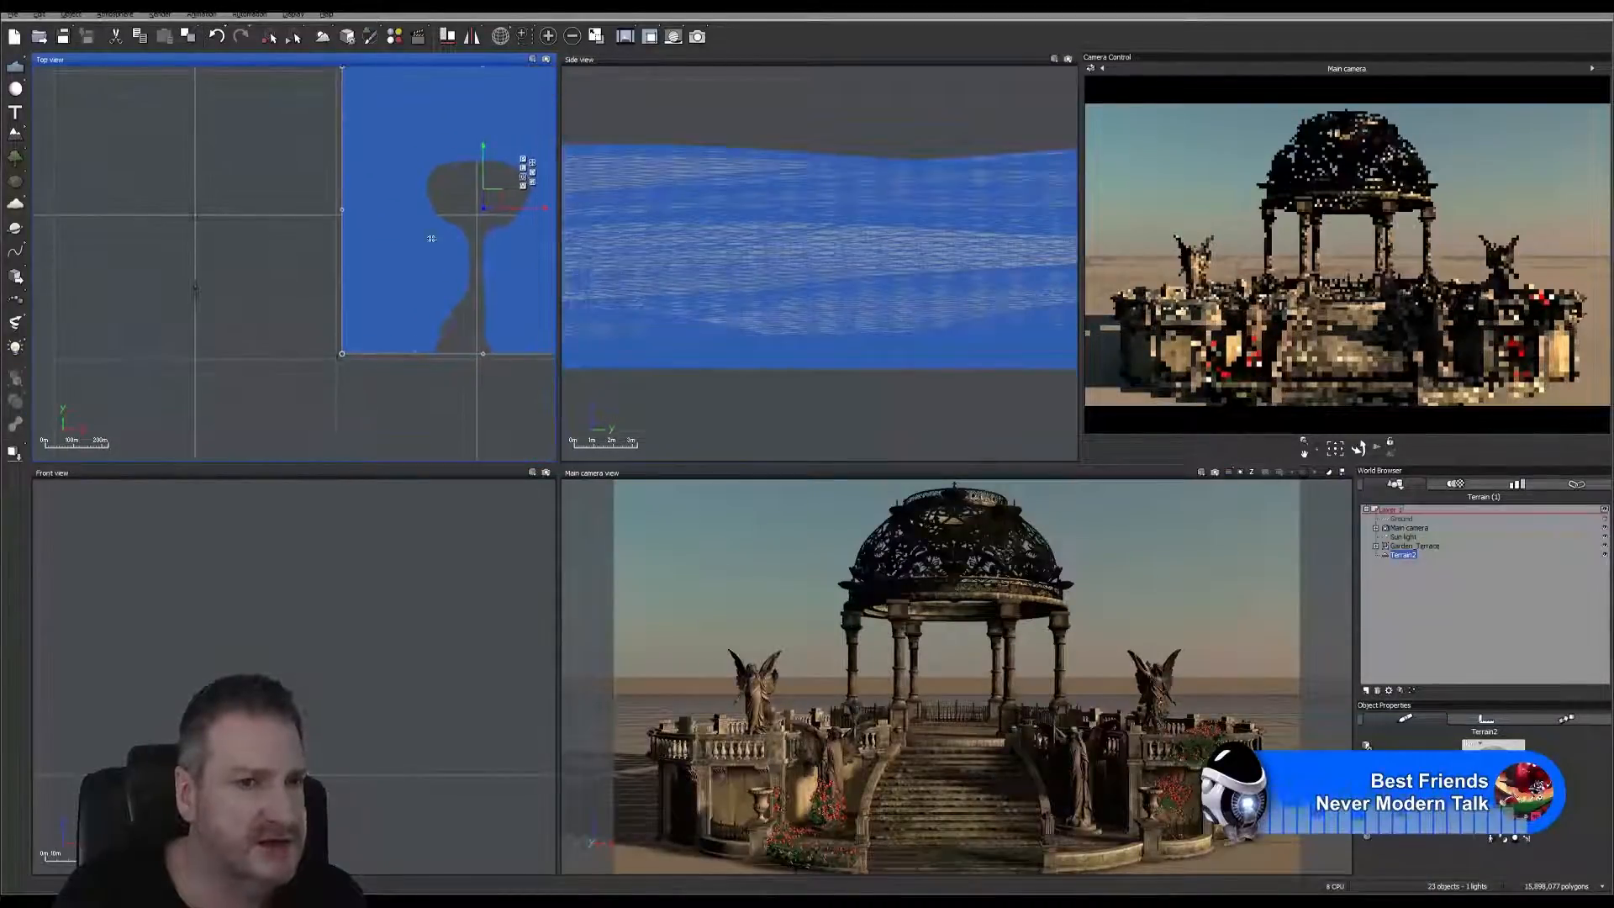
# Move the terrain back over the garden terrace in the top view and scale it down.
pyautogui.moveTo(498, 194); pyautogui.dragTo(217, 449)
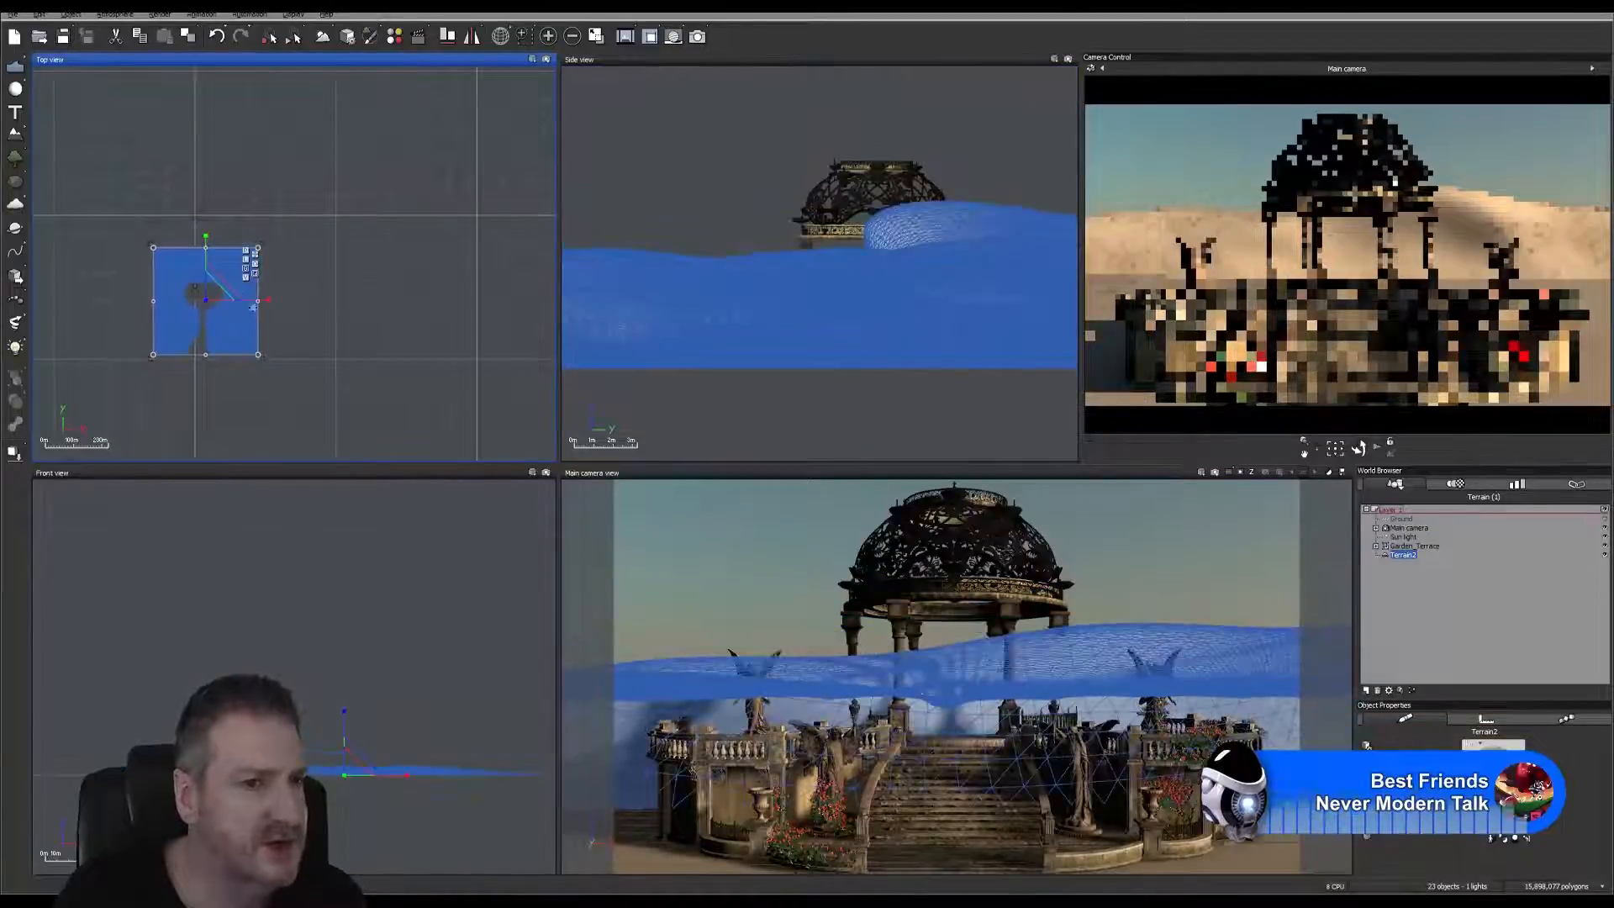
pyautogui.scroll(2, 231, 306)
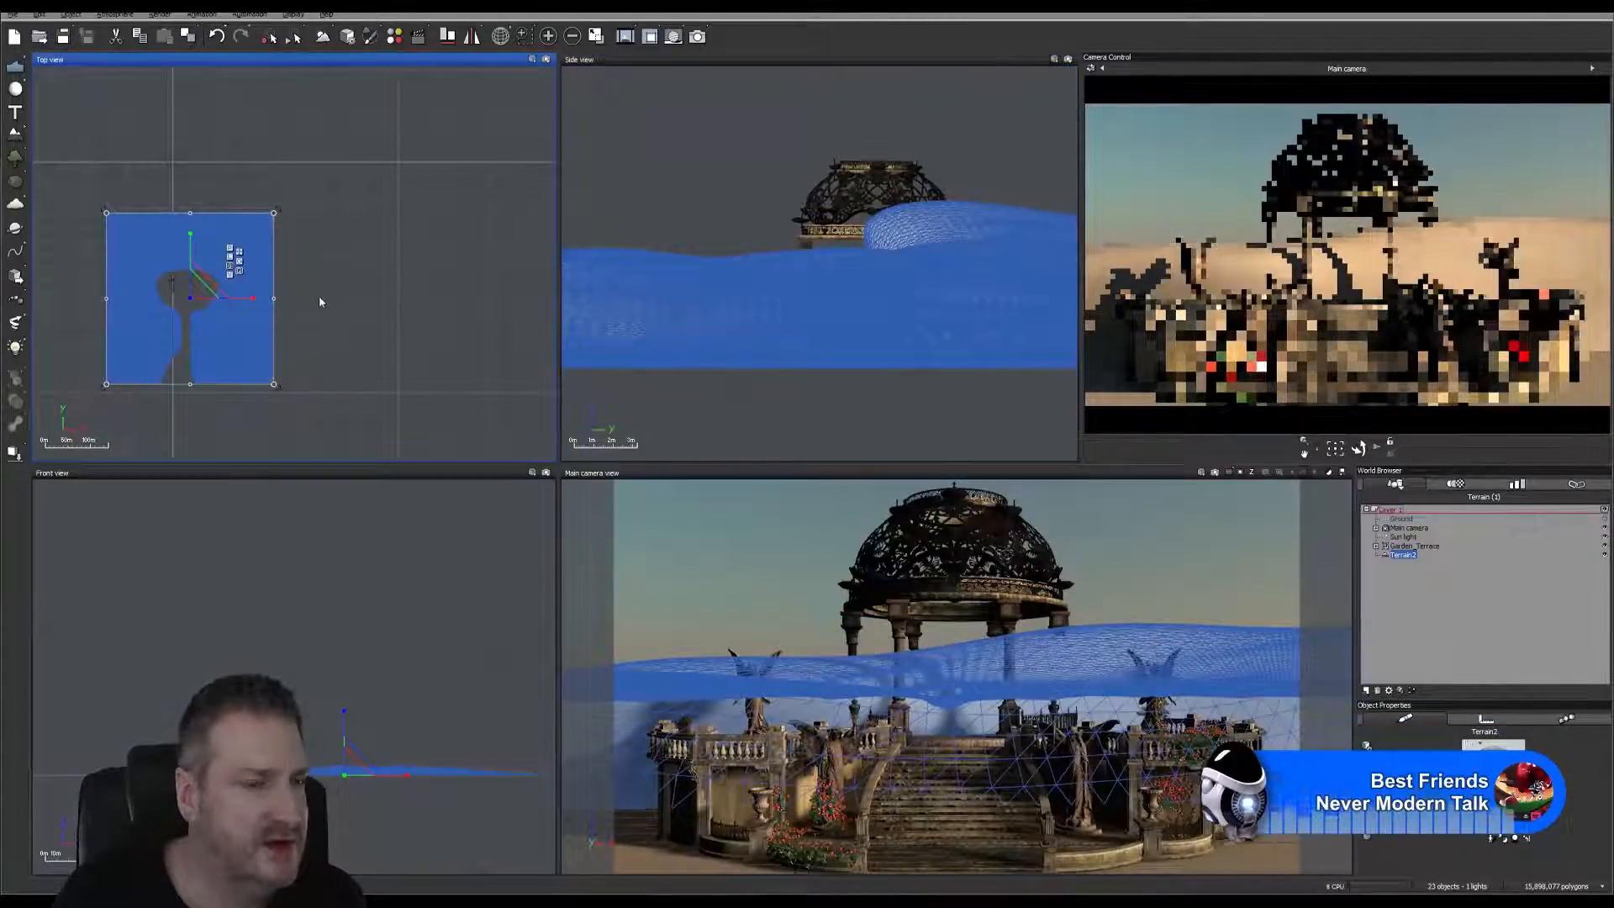
pyautogui.moveTo(382, 228); pyautogui.dragTo(554, 196, button='right')
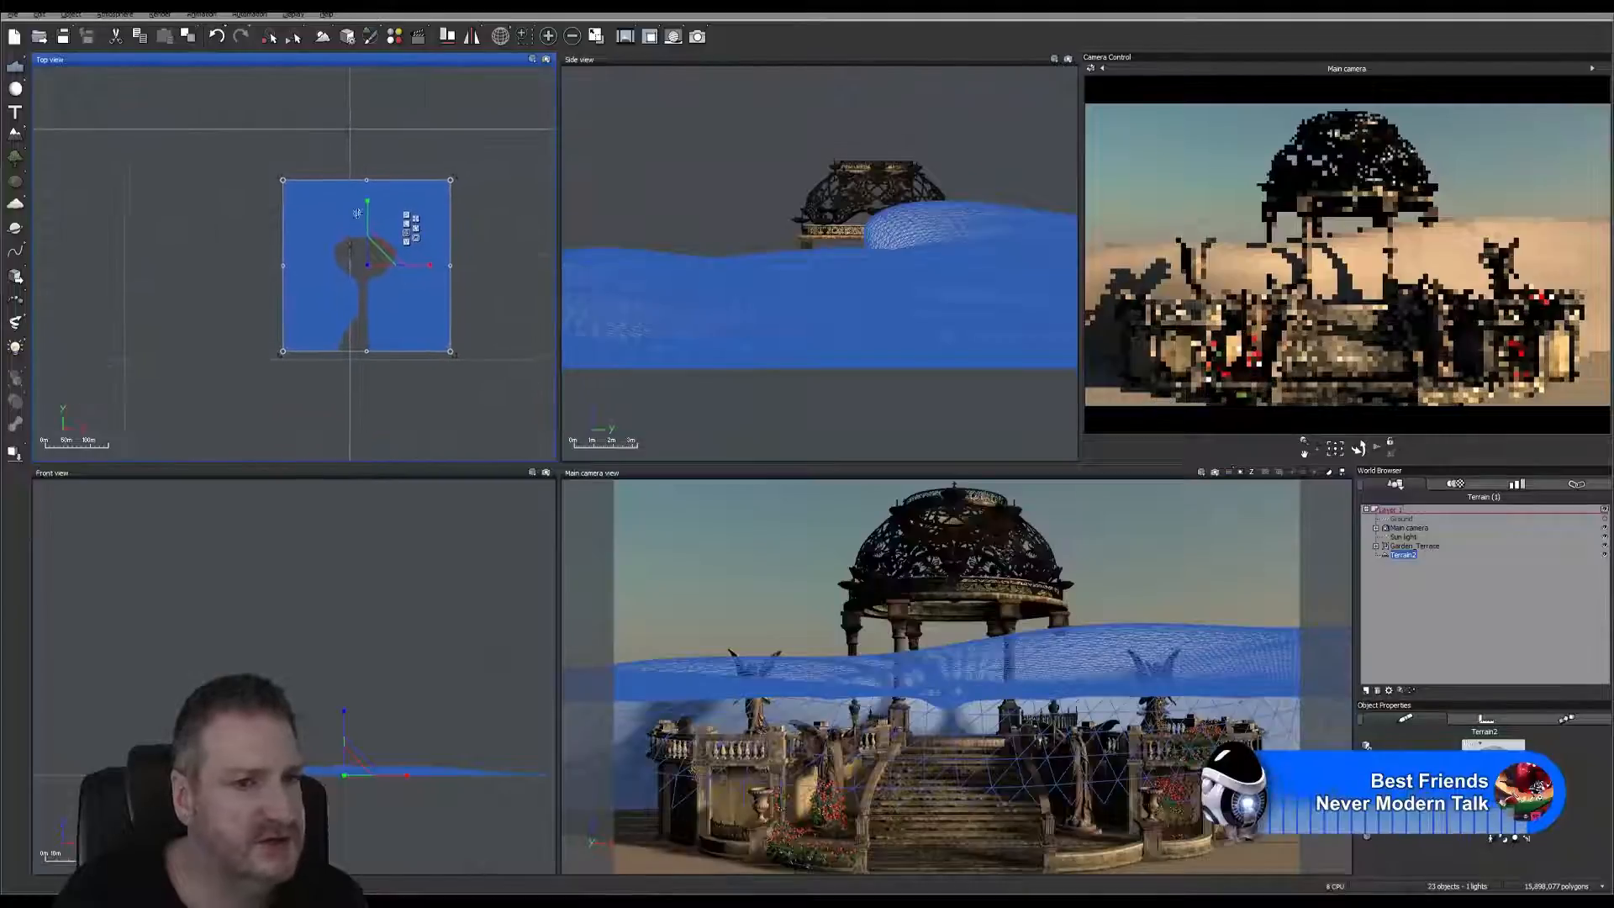
pyautogui.scroll(2, 366, 234)
pyautogui.scroll(2, 357, 253)
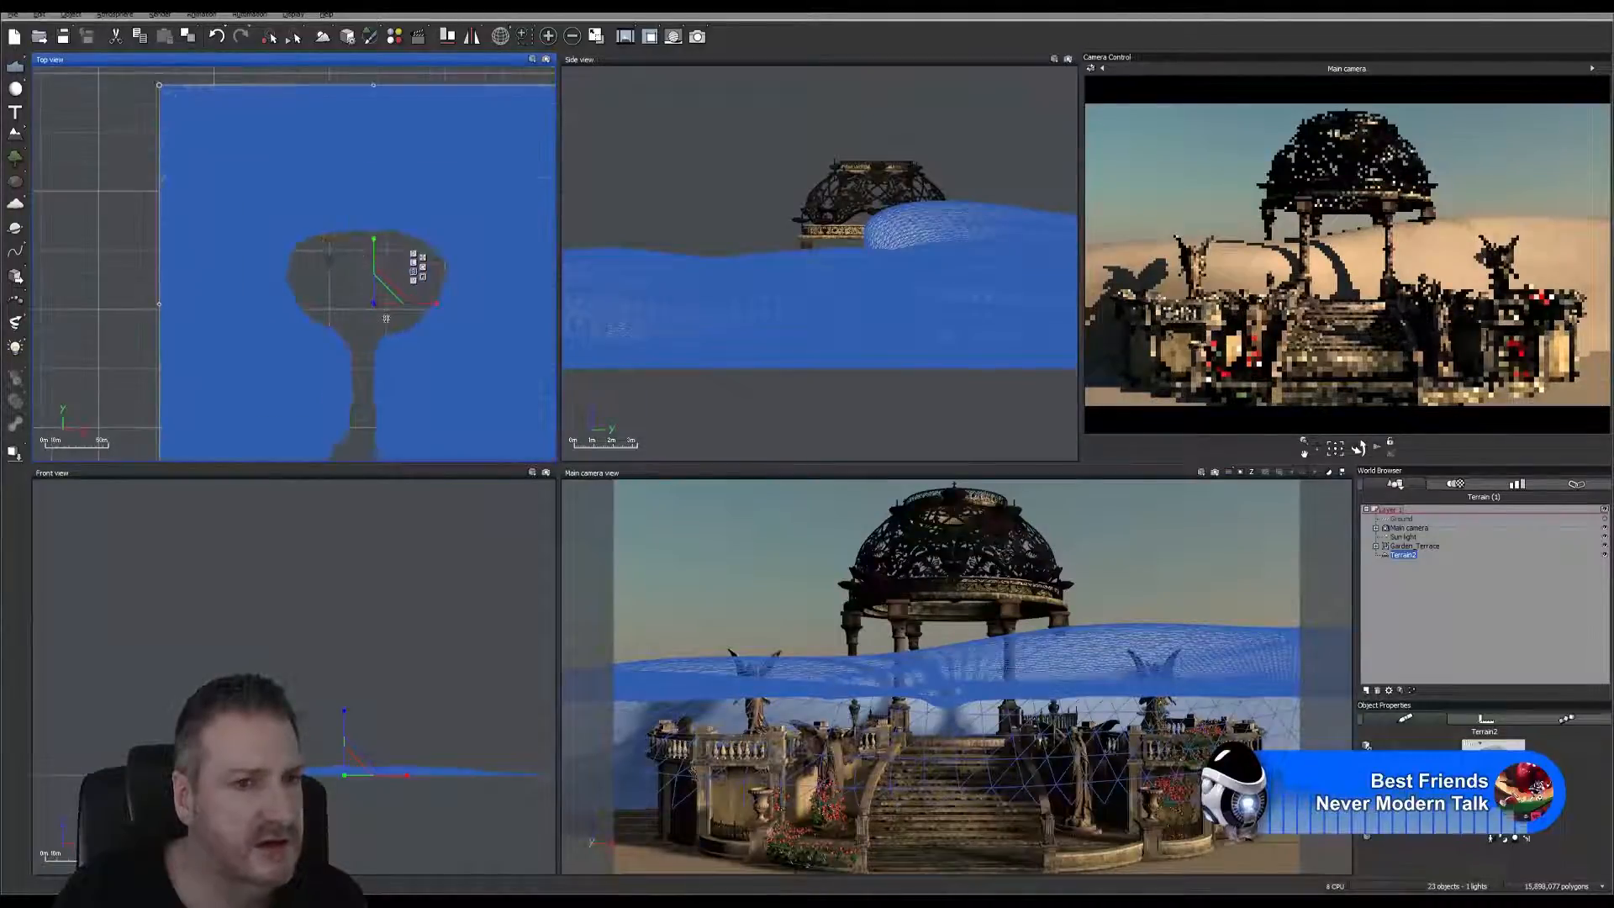
pyautogui.moveTo(379, 305); pyautogui.dragTo(357, 239)
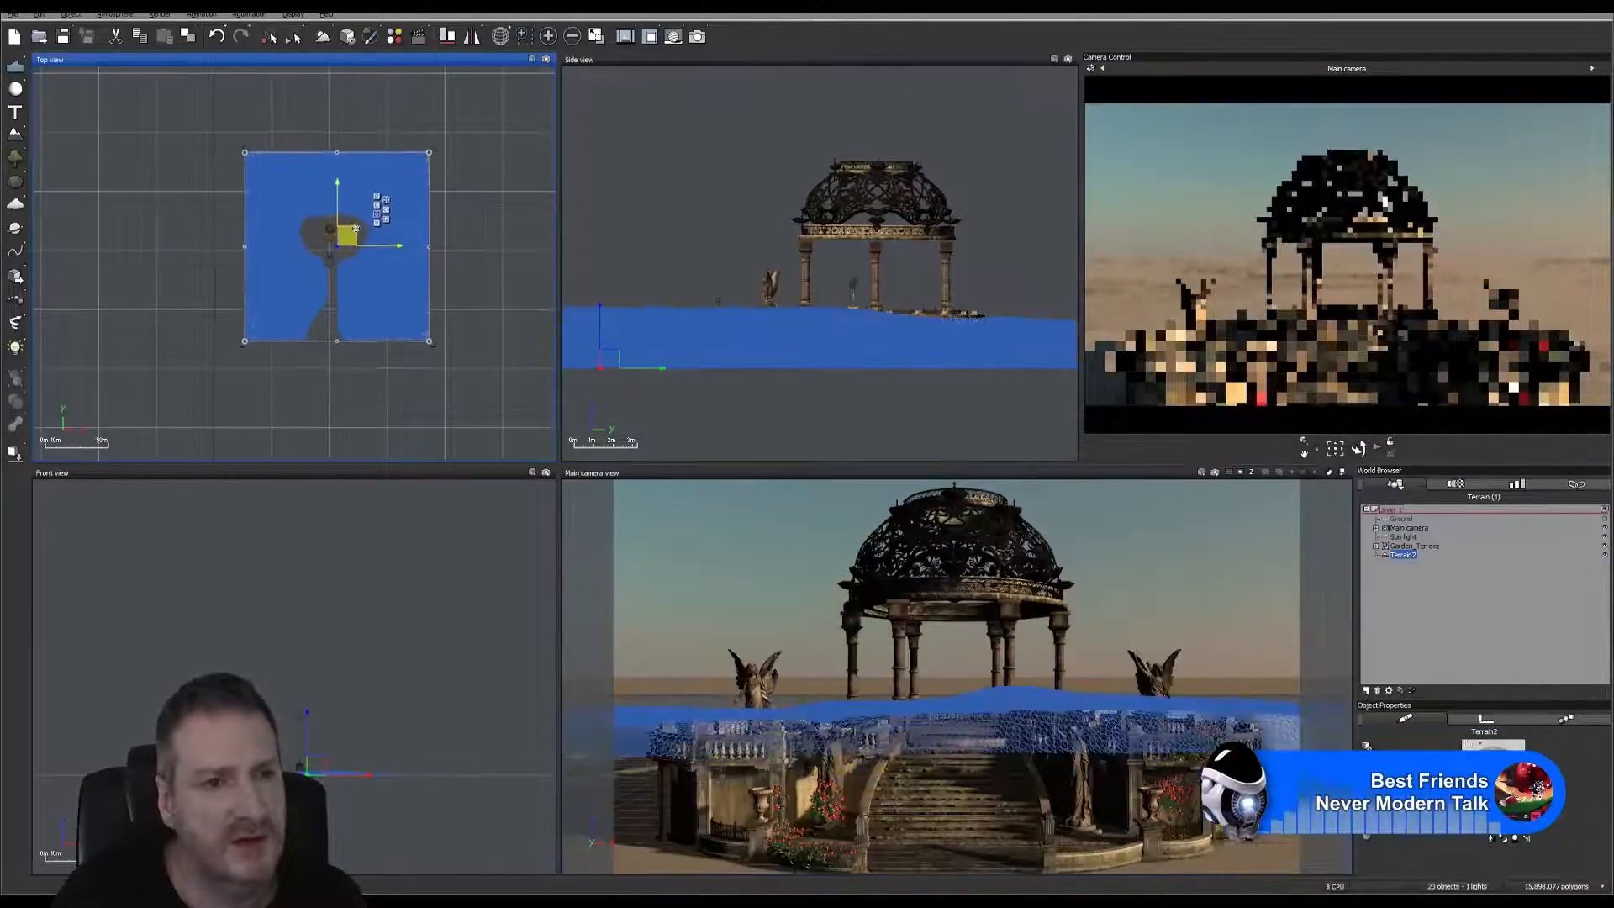
# Scale the terrain down further in the top view and shift it so the basin surrounds the terrace.
pyautogui.scroll(2, 327, 222)
pyautogui.scroll(2, 327, 222)
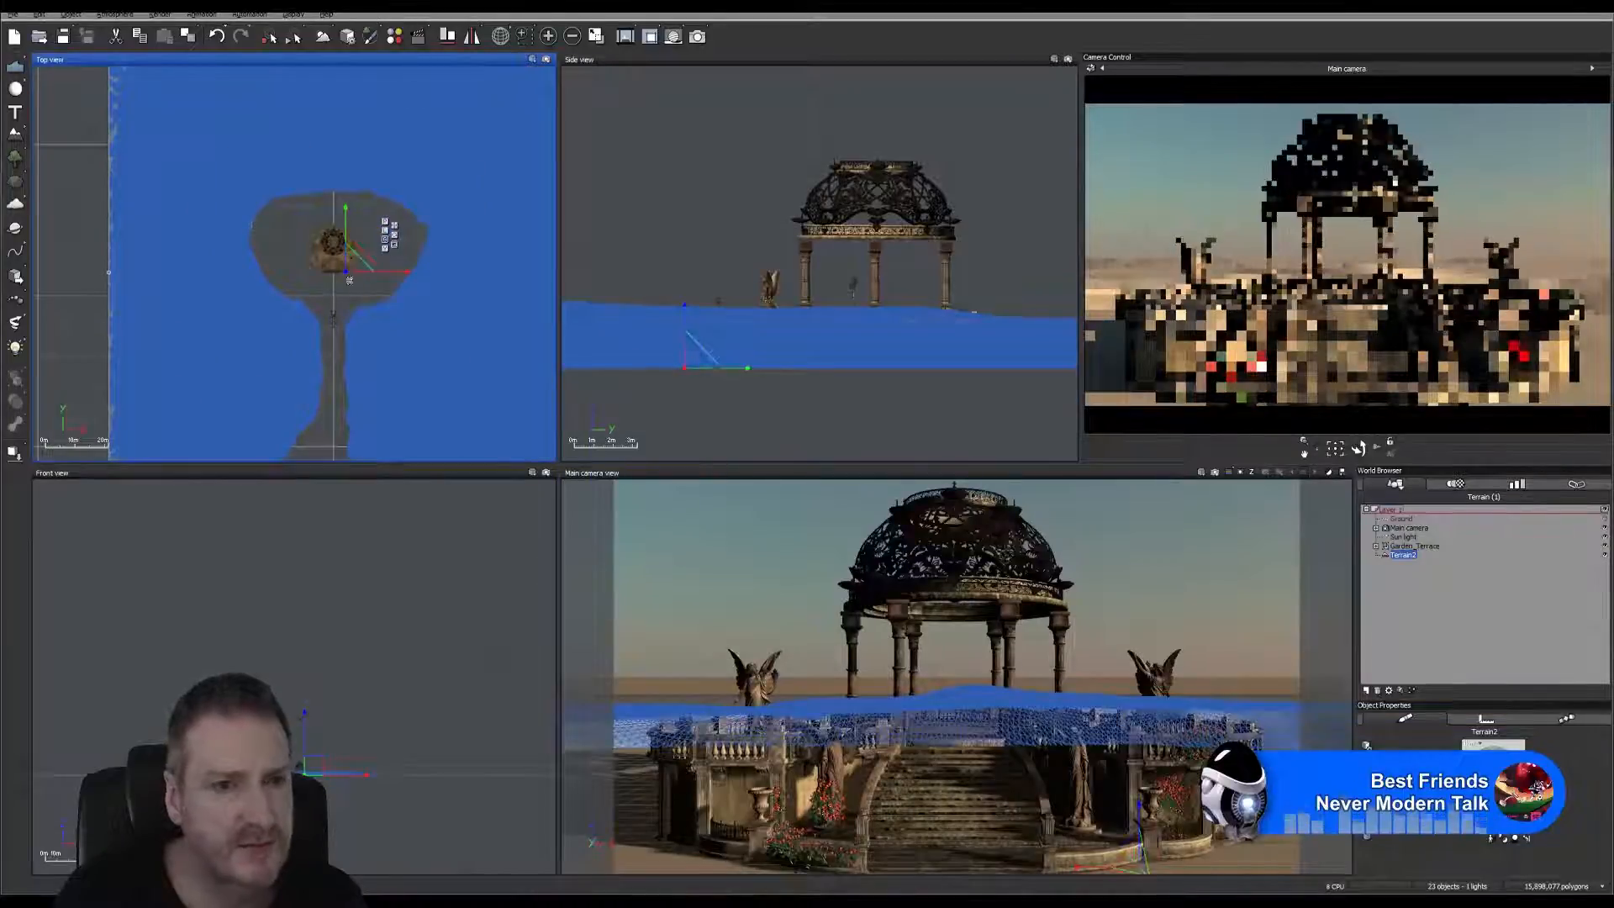
pyautogui.scroll(-3, 363, 324)
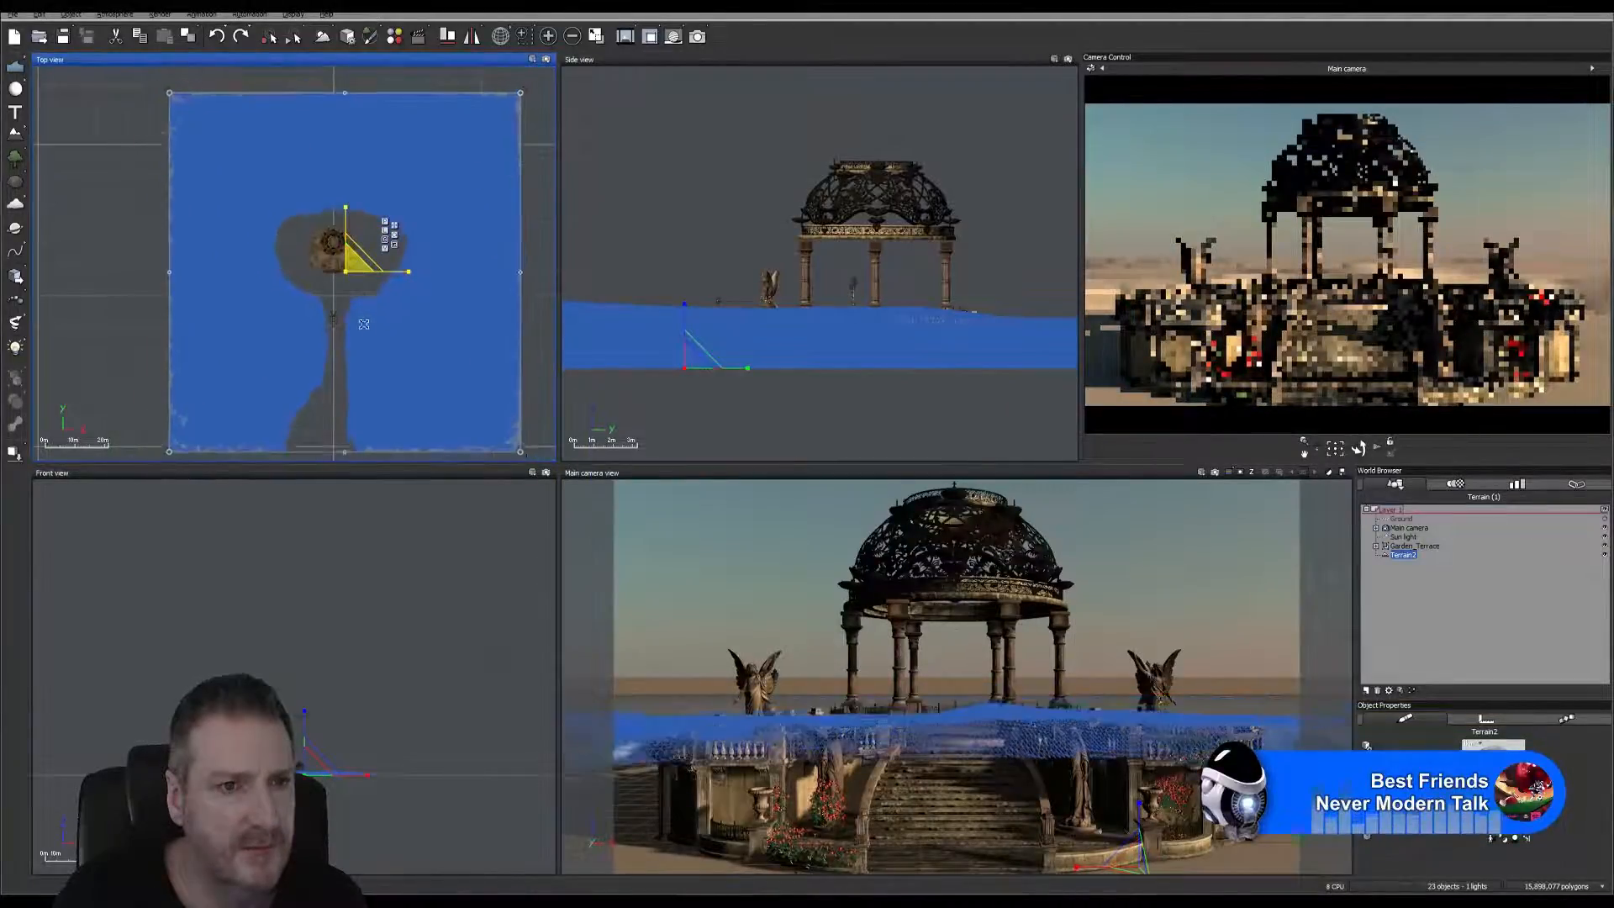
pyautogui.scroll(-1, 363, 324)
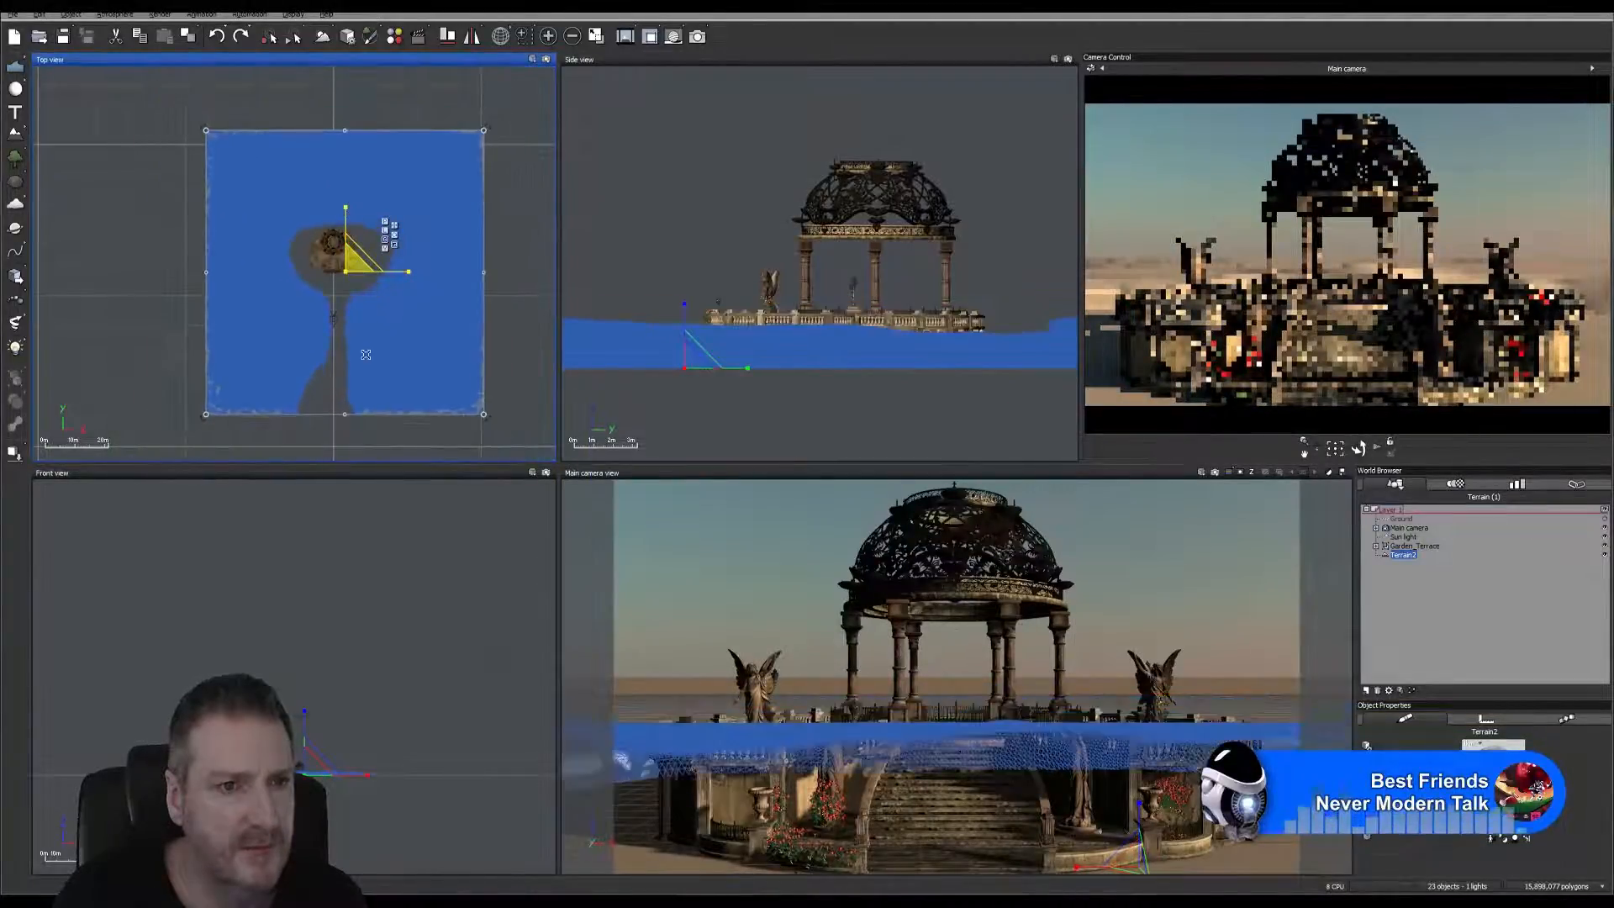
pyautogui.click(394, 226)
pyautogui.moveTo(364, 258)
pyautogui.mouseDown()
pyautogui.moveTo(353, 237)
pyautogui.moveTo(356, 251)
pyautogui.mouseUp()
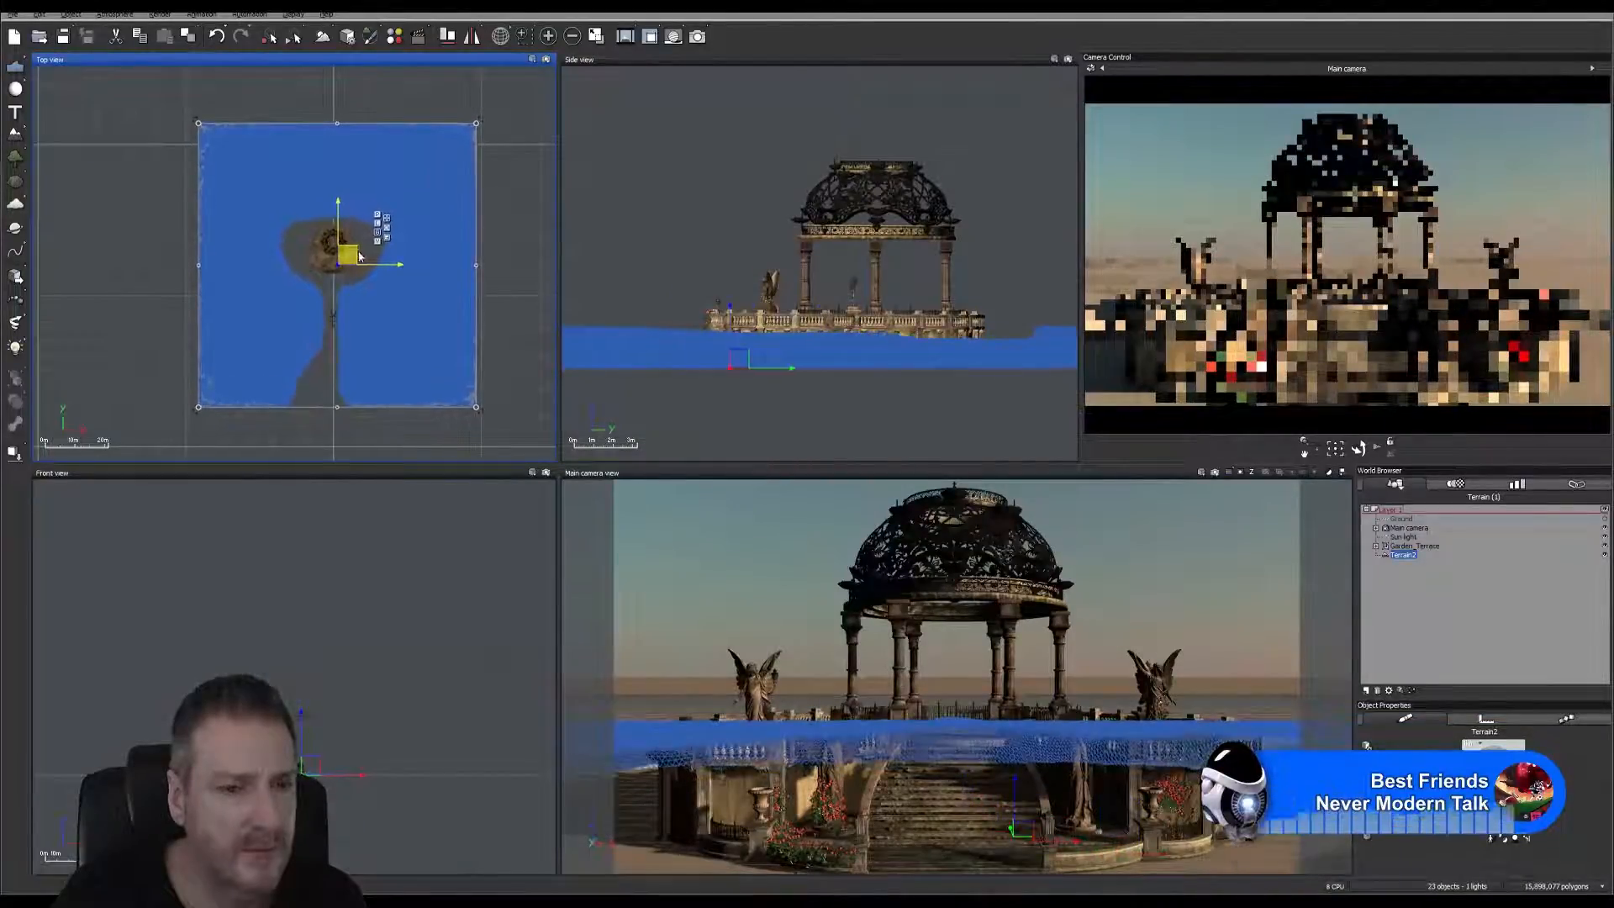
# Shrink the terrain again in the top view and realign its basin tightly around the terrace.
pyautogui.click(294, 476)
pyautogui.scroll(4, 367, 728)
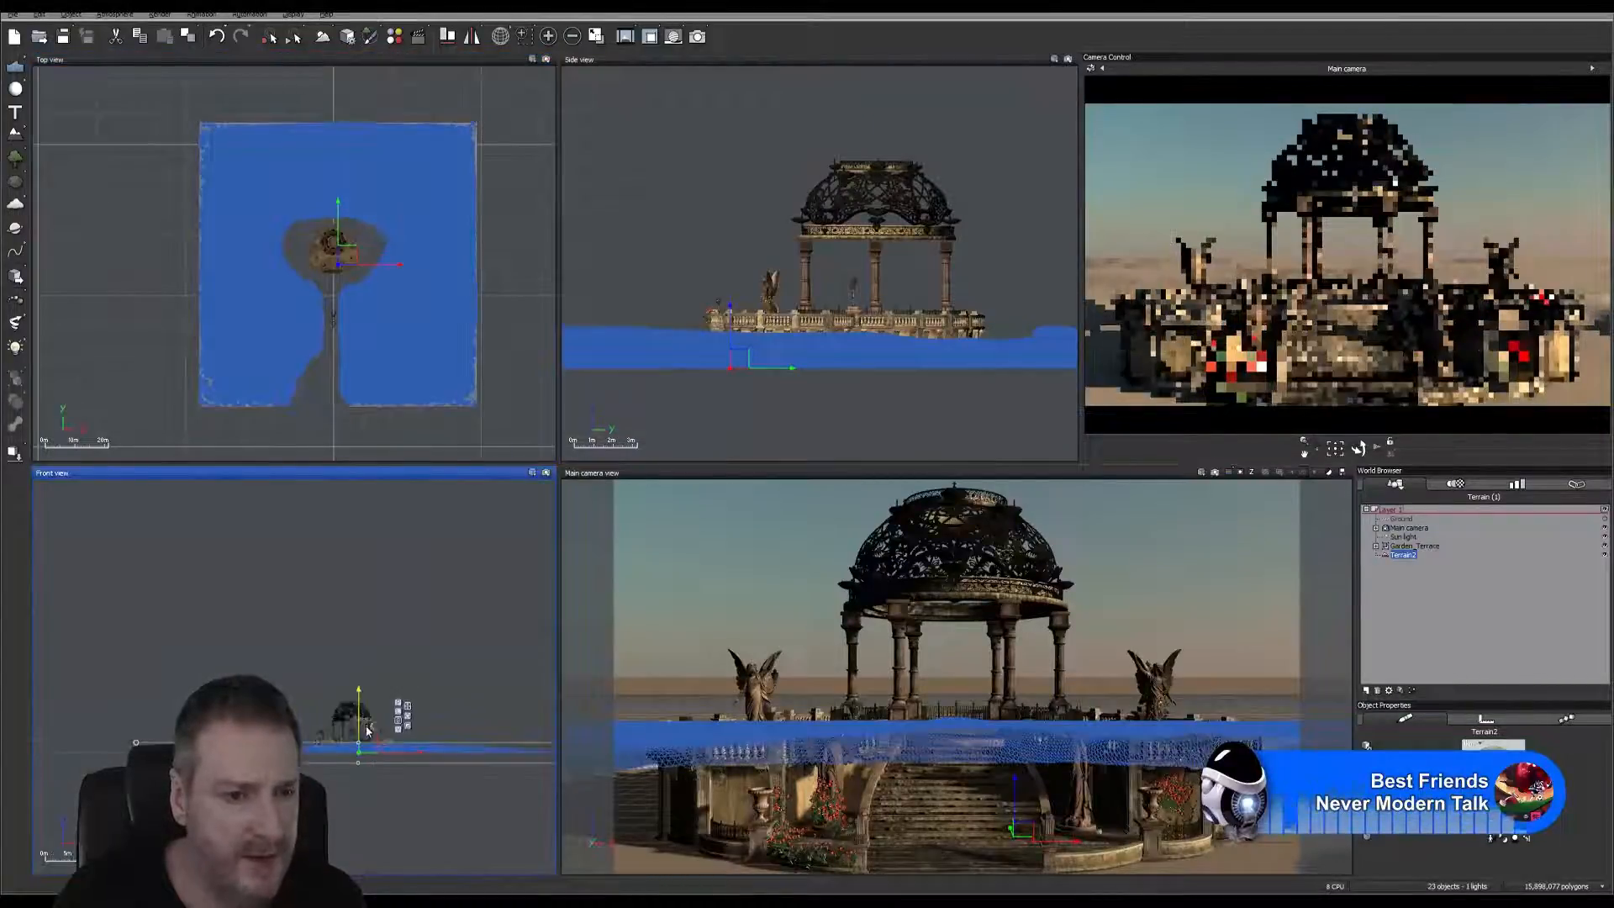
pyautogui.scroll(2, 370, 752)
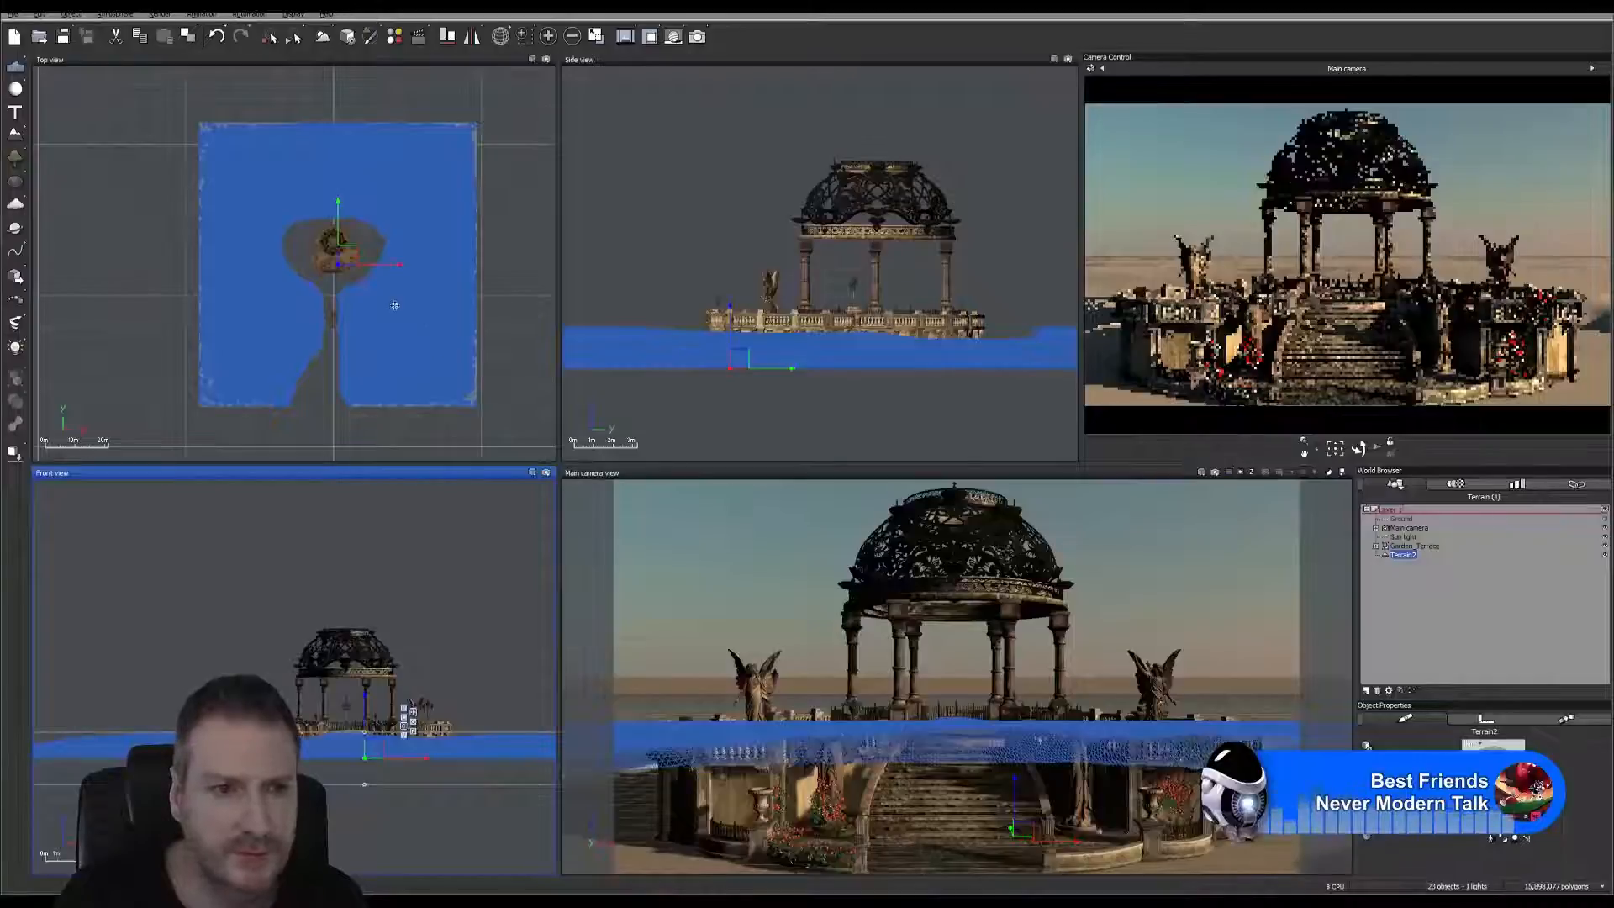
pyautogui.click(340, 218)
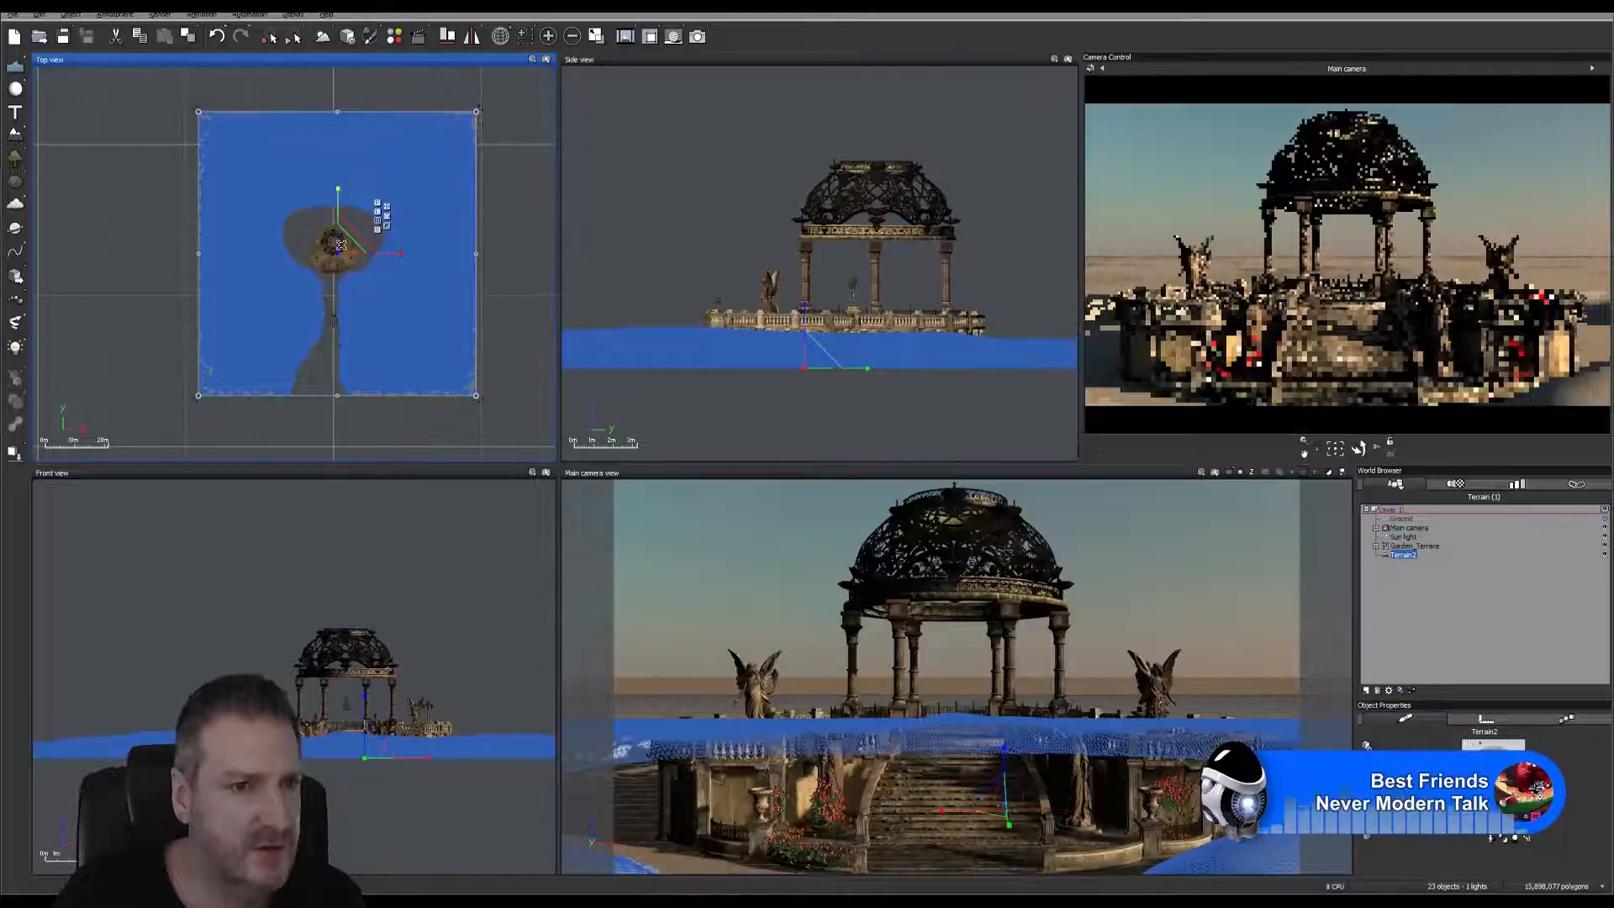
pyautogui.moveTo(343, 266); pyautogui.dragTo(381, 284)
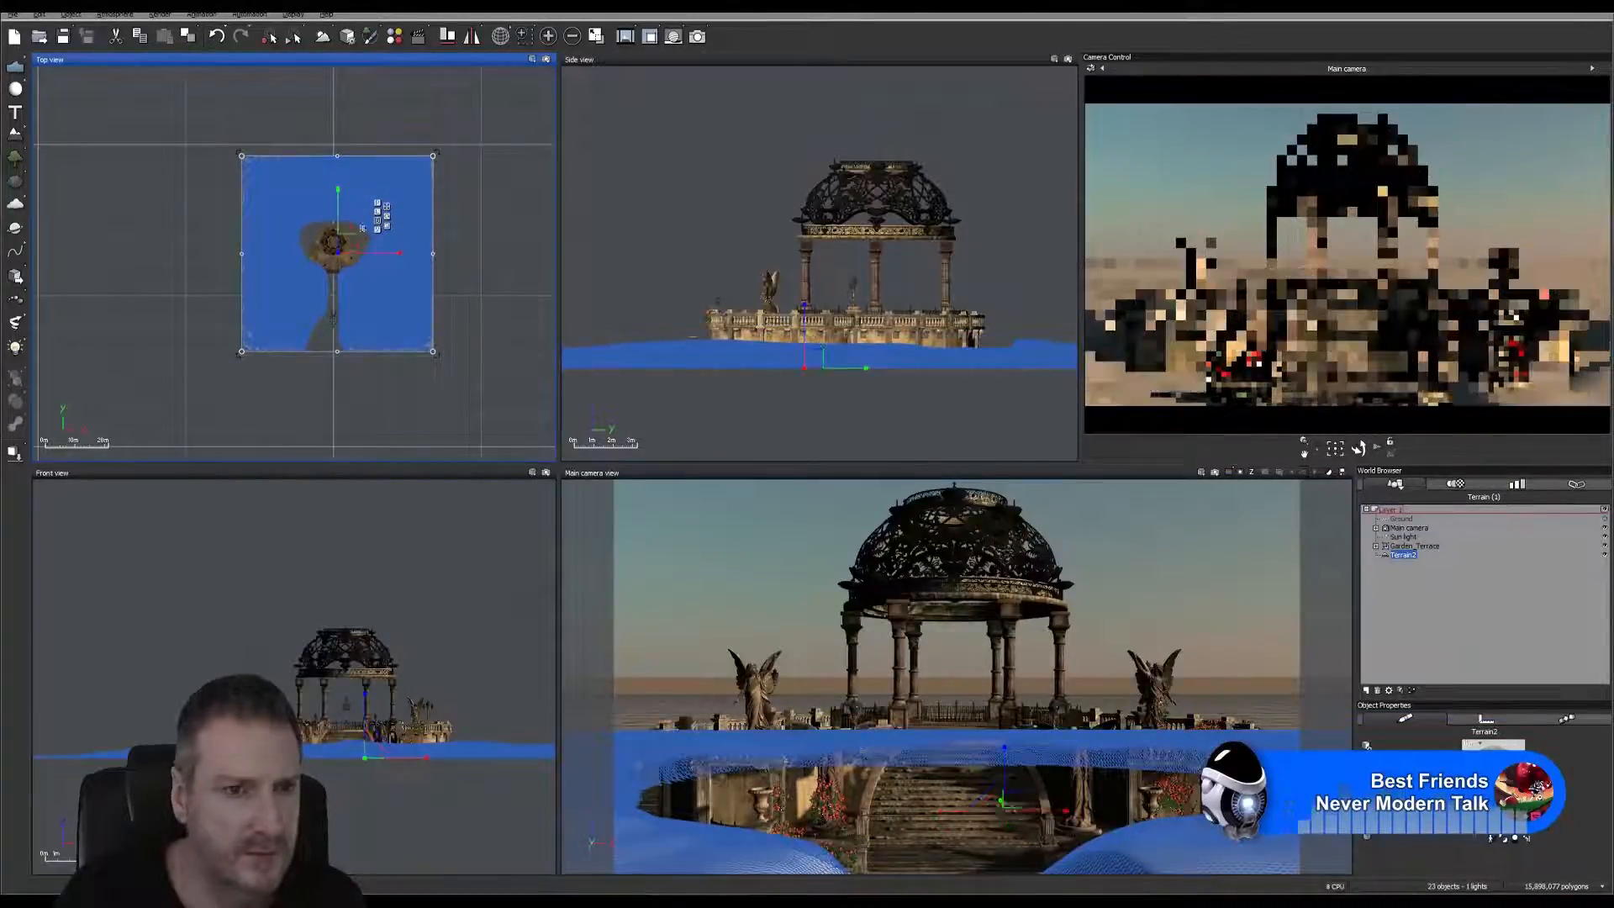
pyautogui.moveTo(356, 239); pyautogui.dragTo(354, 247)
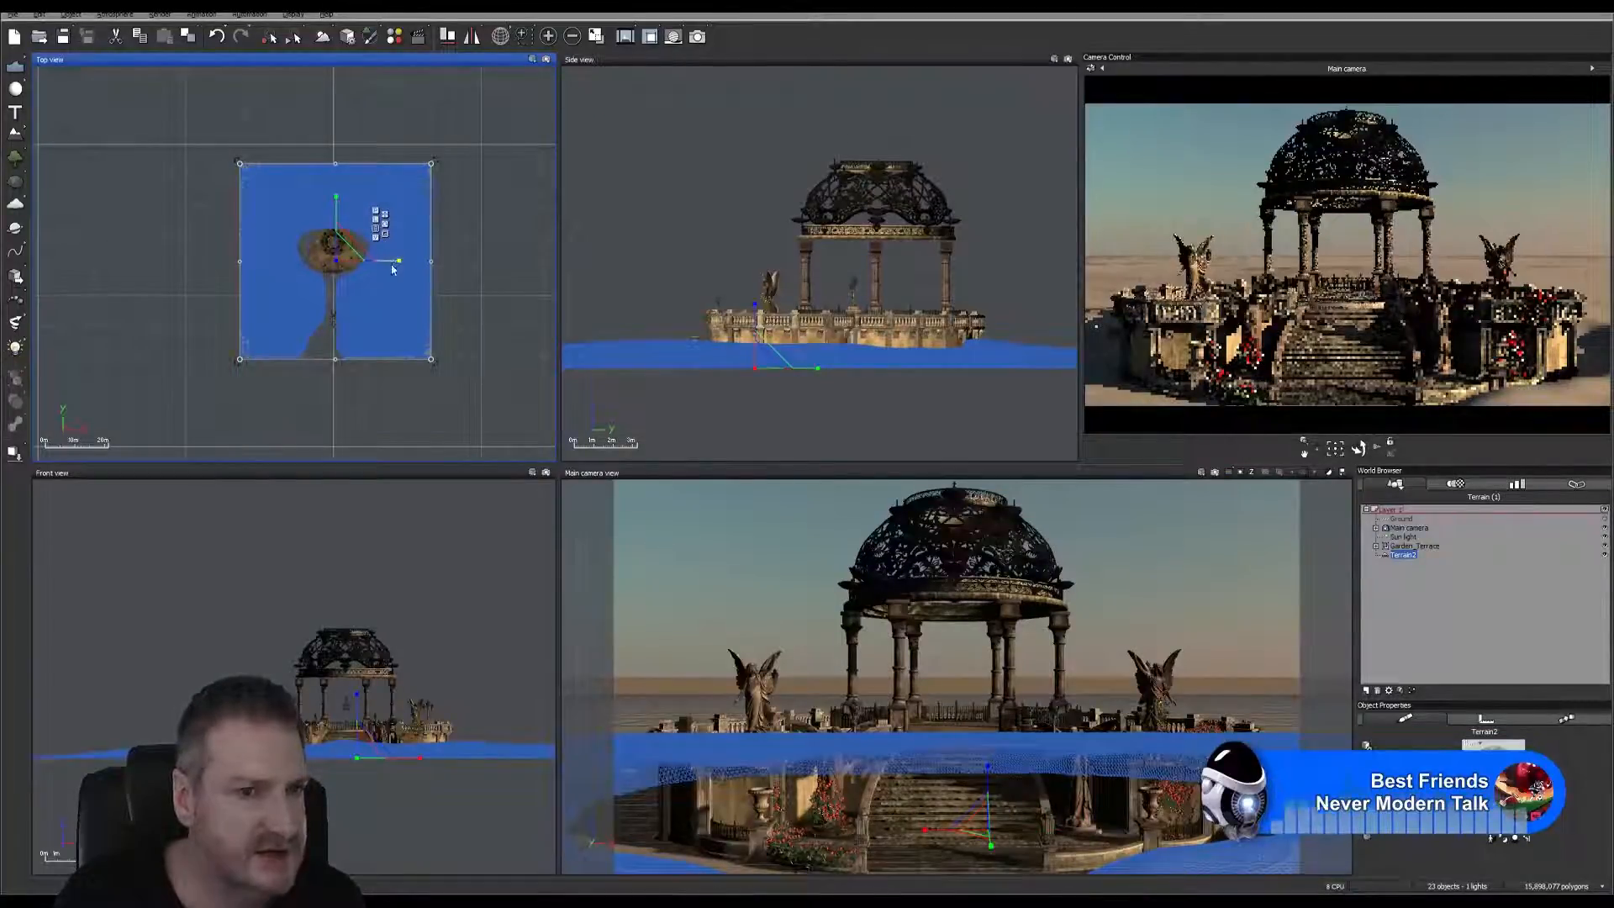
# Stretch the terrain along its width, reduce its overall size slightly, and recentre the basin on the terrace.
pyautogui.moveTo(389, 260); pyautogui.dragTo(399, 259)
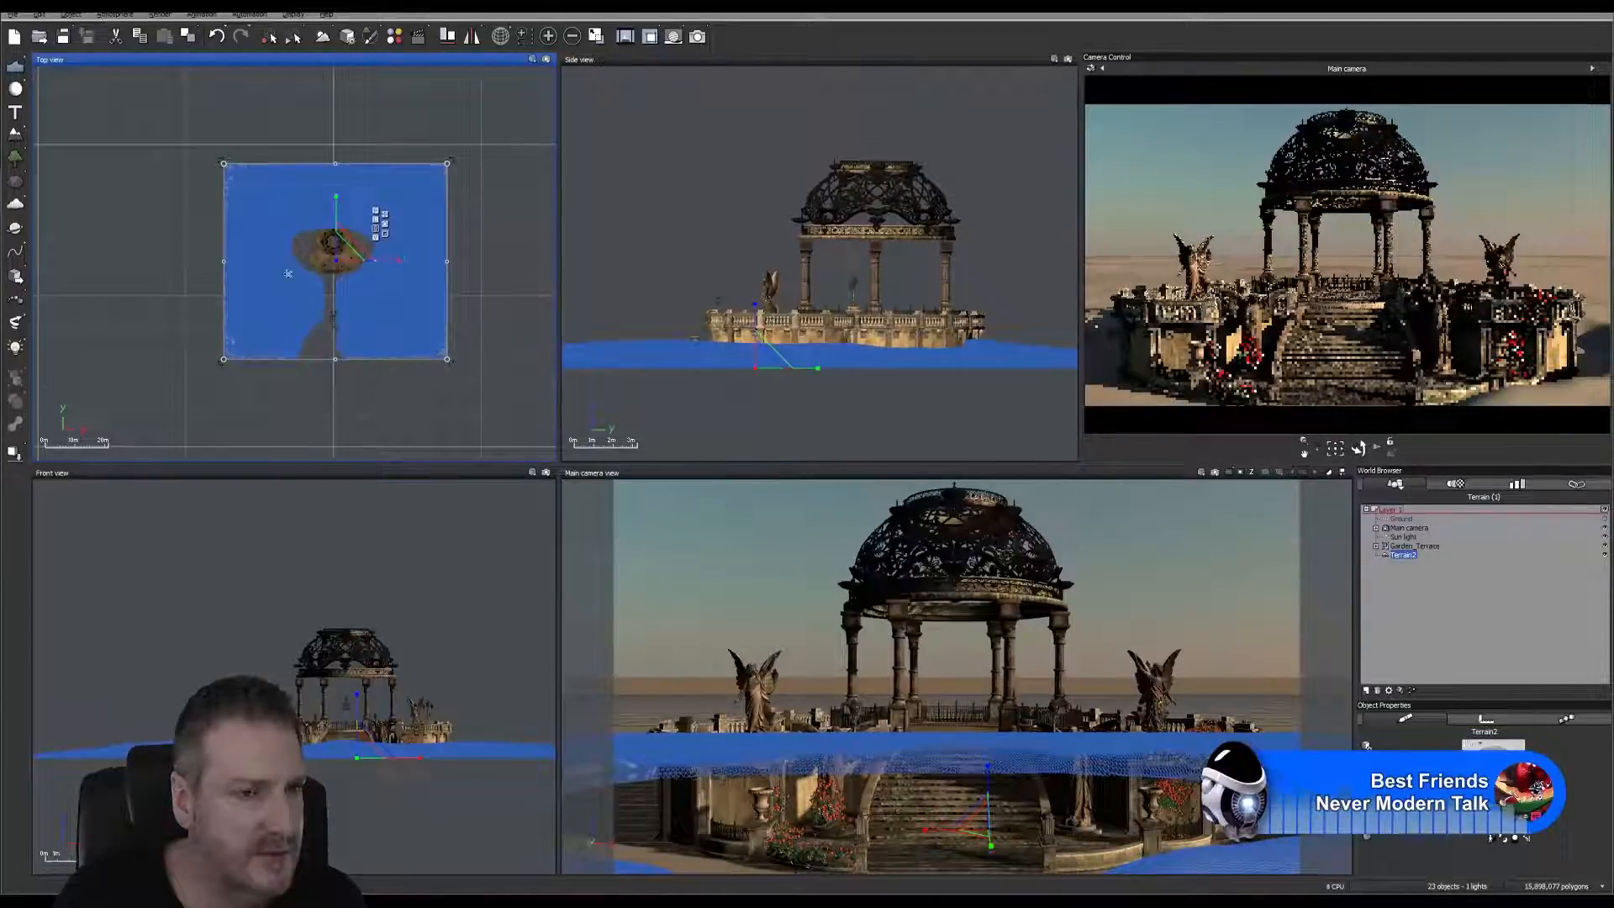
pyautogui.click(385, 236)
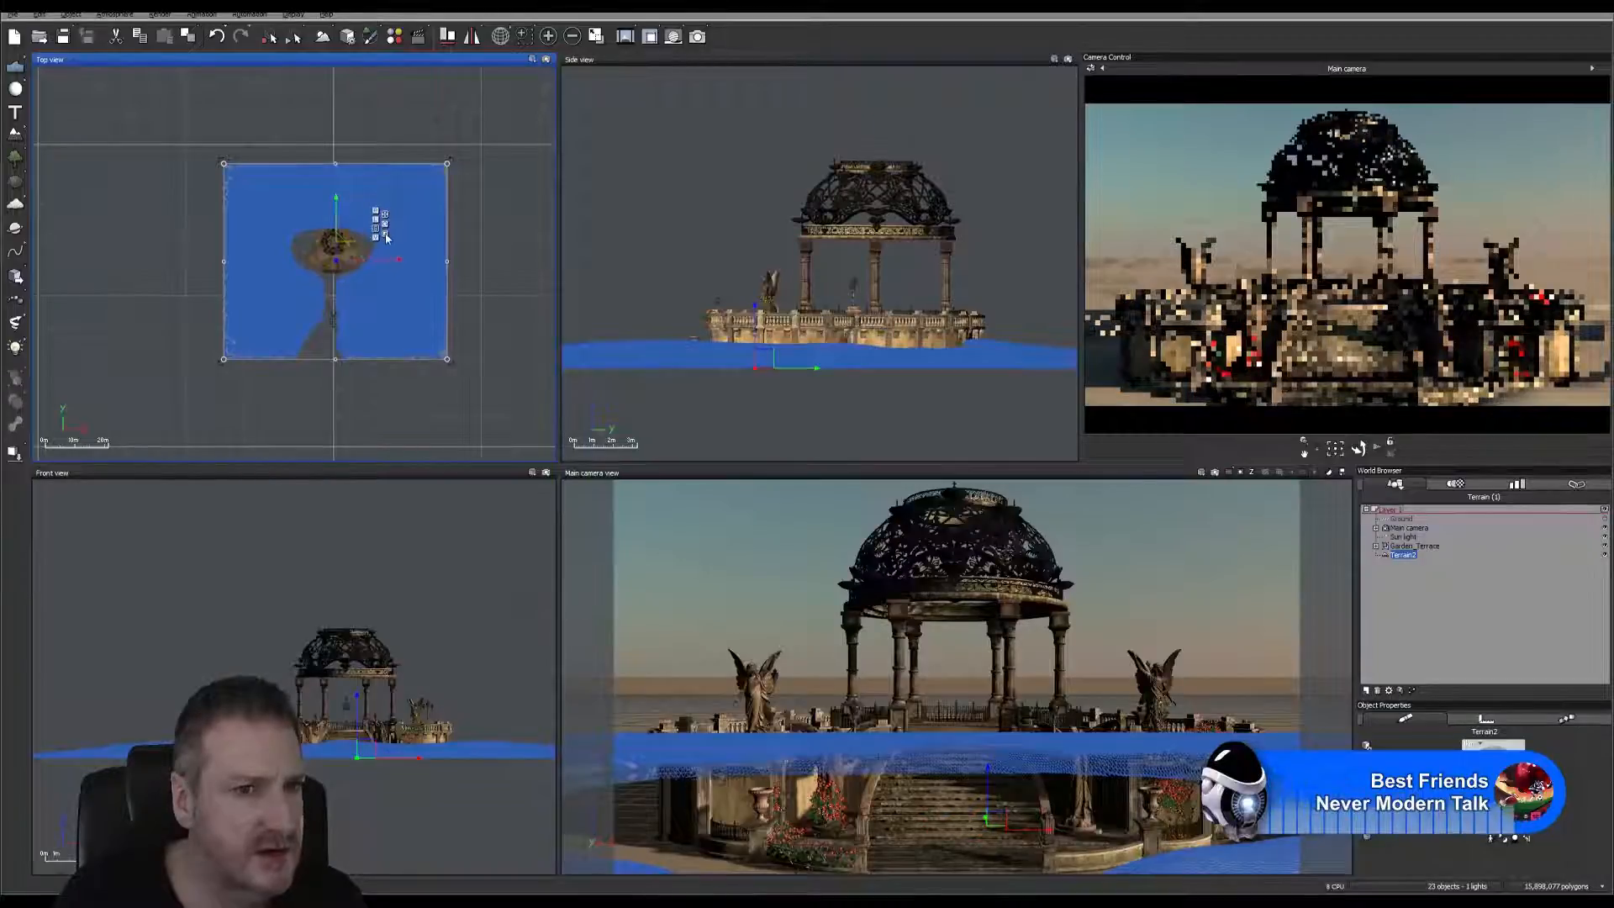
pyautogui.moveTo(340, 262); pyautogui.dragTo(345, 273)
pyautogui.click(385, 221)
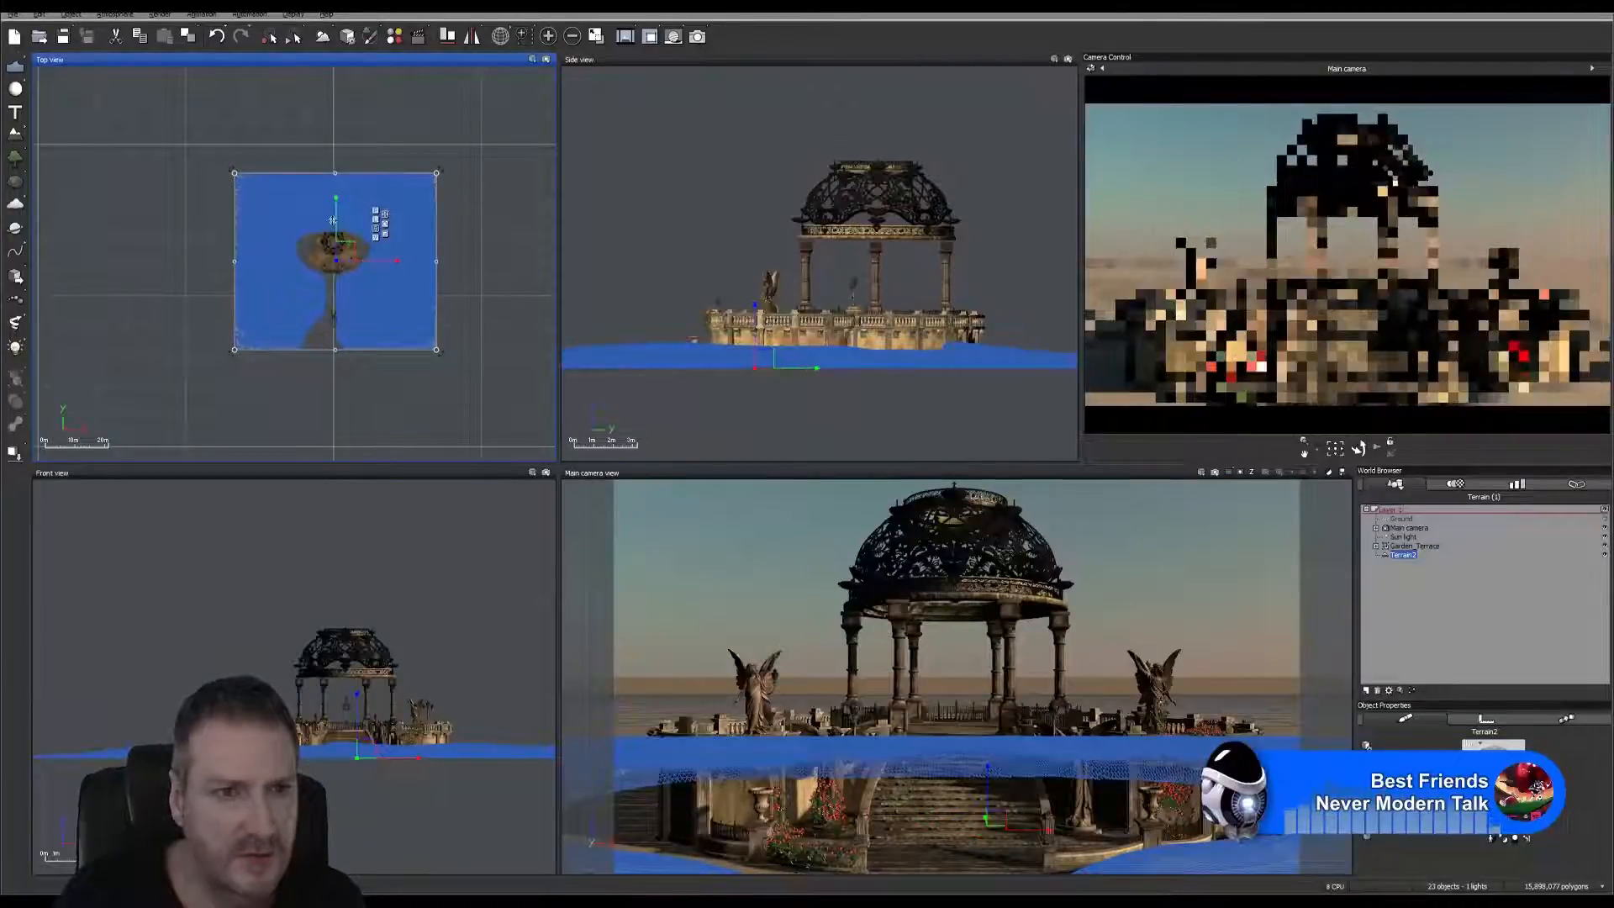
pyautogui.moveTo(364, 241); pyautogui.dragTo(364, 234)
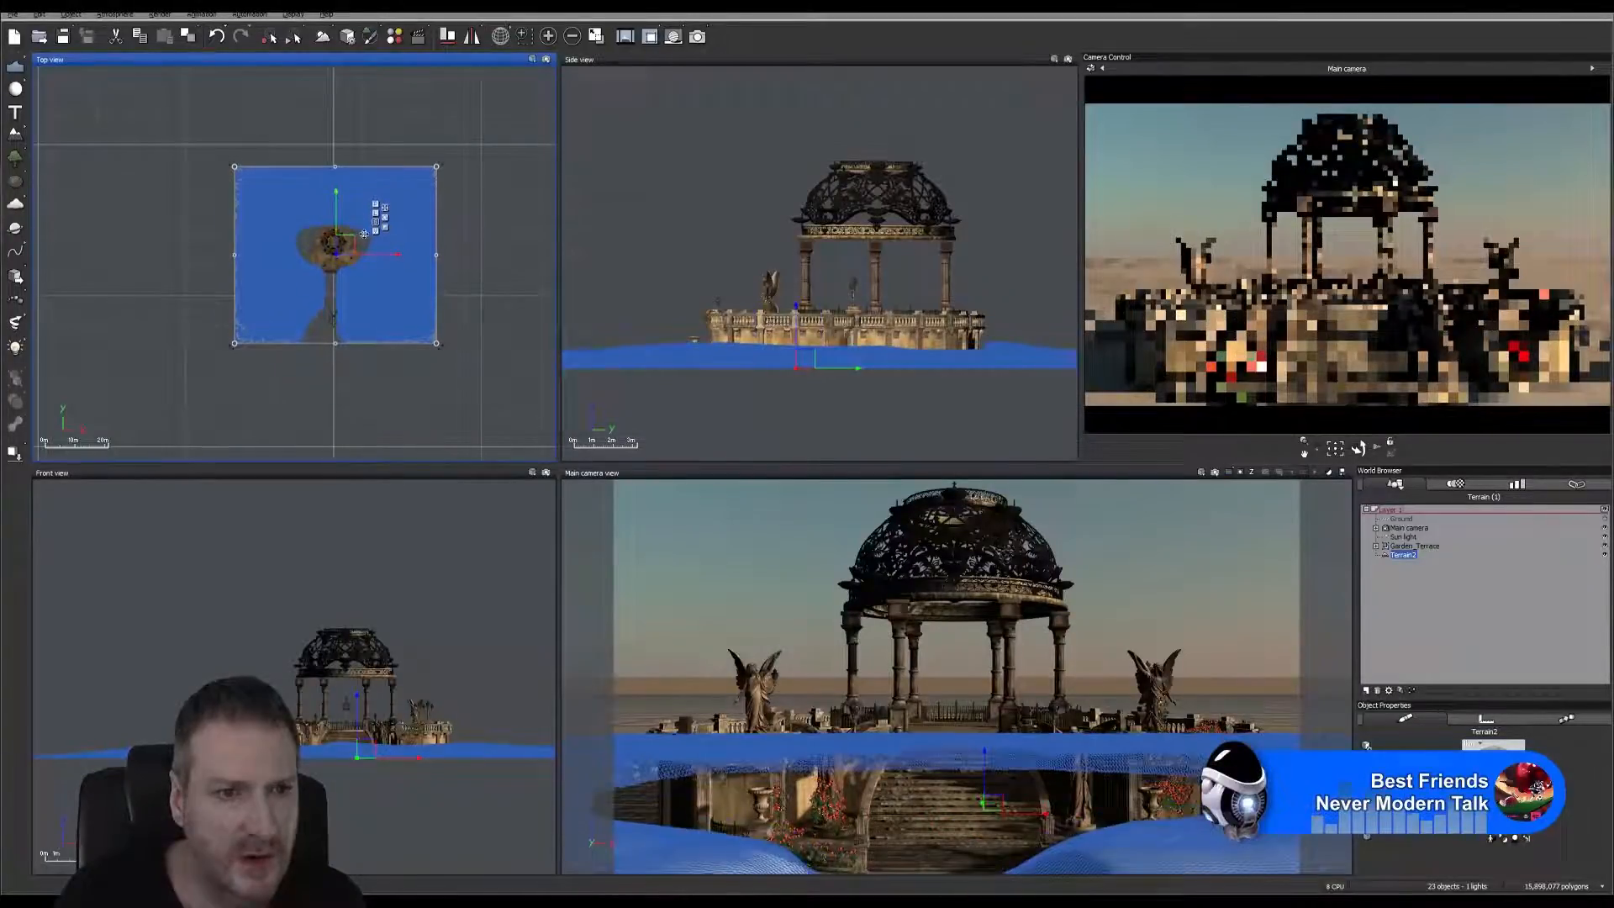
# Reopen the terrain in the Terrain Editor, widen the basin's rear and side walls with the inverted airbrush, and accept the terrain.
pyautogui.doubleClick(361, 311)
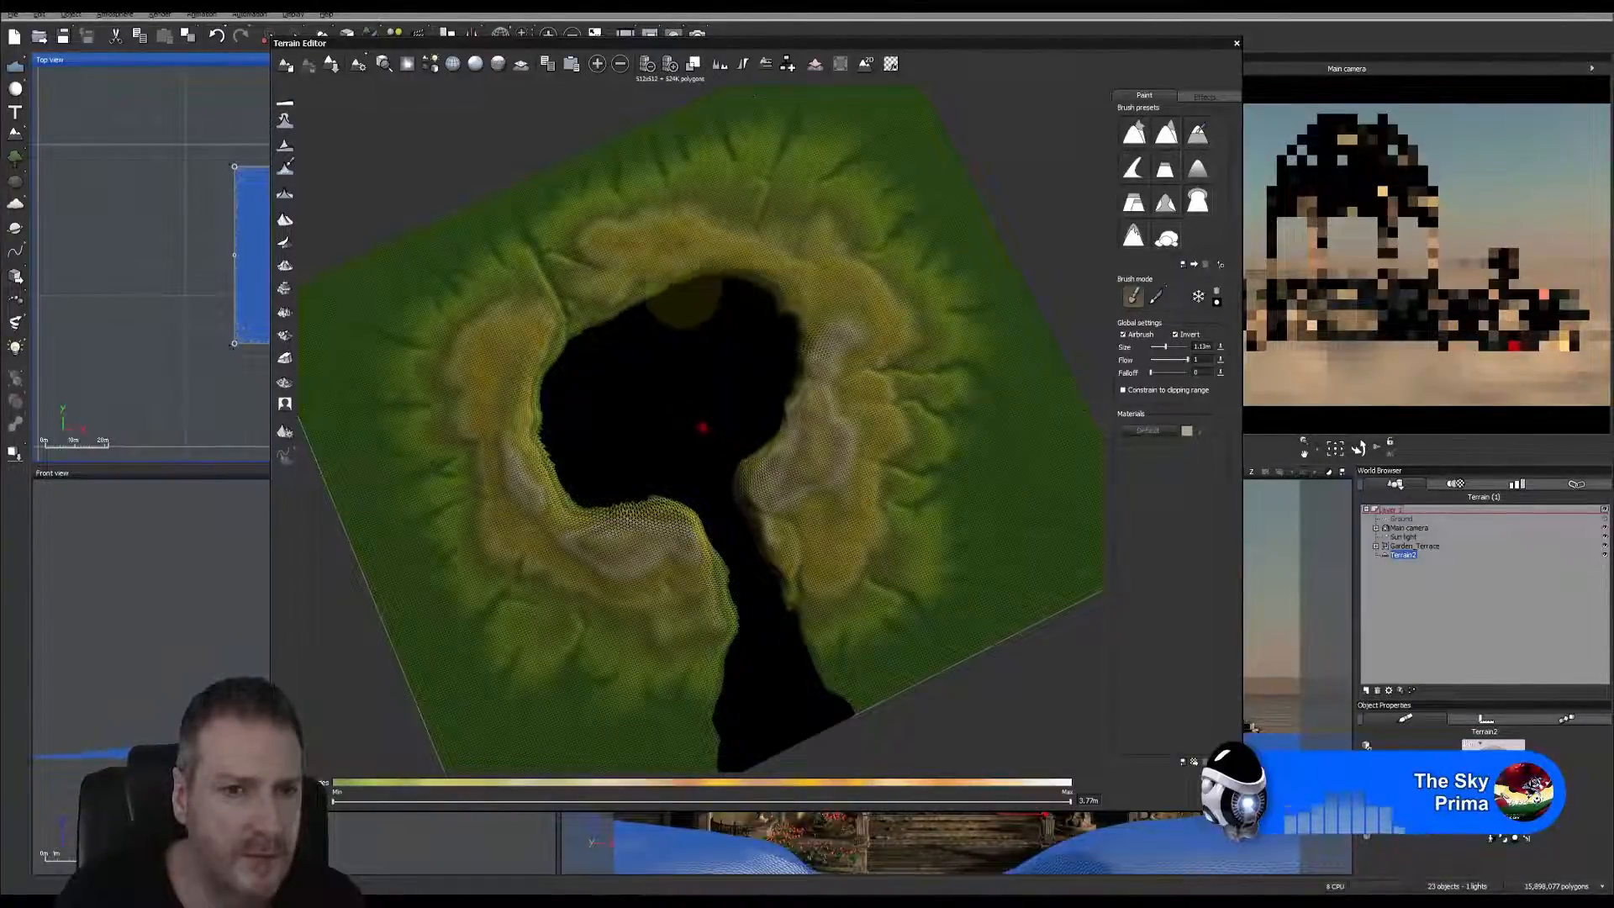
pyautogui.moveTo(625, 323)
pyautogui.mouseDown()
pyautogui.moveTo(702, 291)
pyautogui.moveTo(668, 256)
pyautogui.moveTo(652, 306)
pyautogui.moveTo(602, 336)
pyautogui.mouseUp()
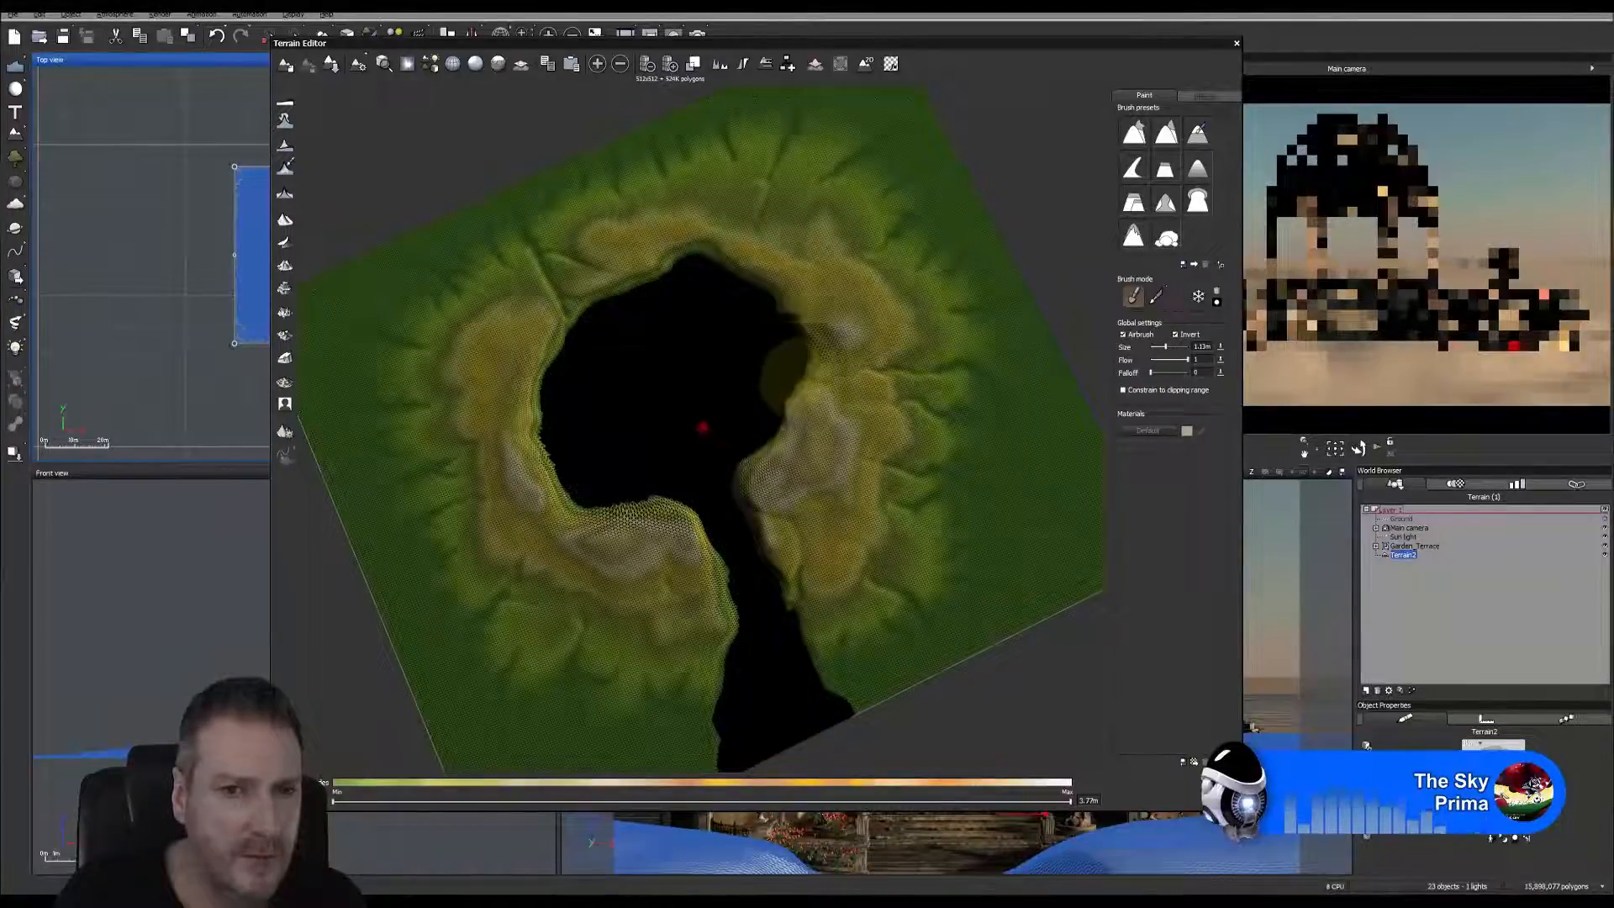
pyautogui.moveTo(782, 376)
pyautogui.mouseDown()
pyautogui.moveTo(761, 303)
pyautogui.moveTo(653, 384)
pyautogui.moveTo(517, 437)
pyautogui.moveTo(555, 367)
pyautogui.moveTo(538, 370)
pyautogui.moveTo(558, 389)
pyautogui.mouseUp()
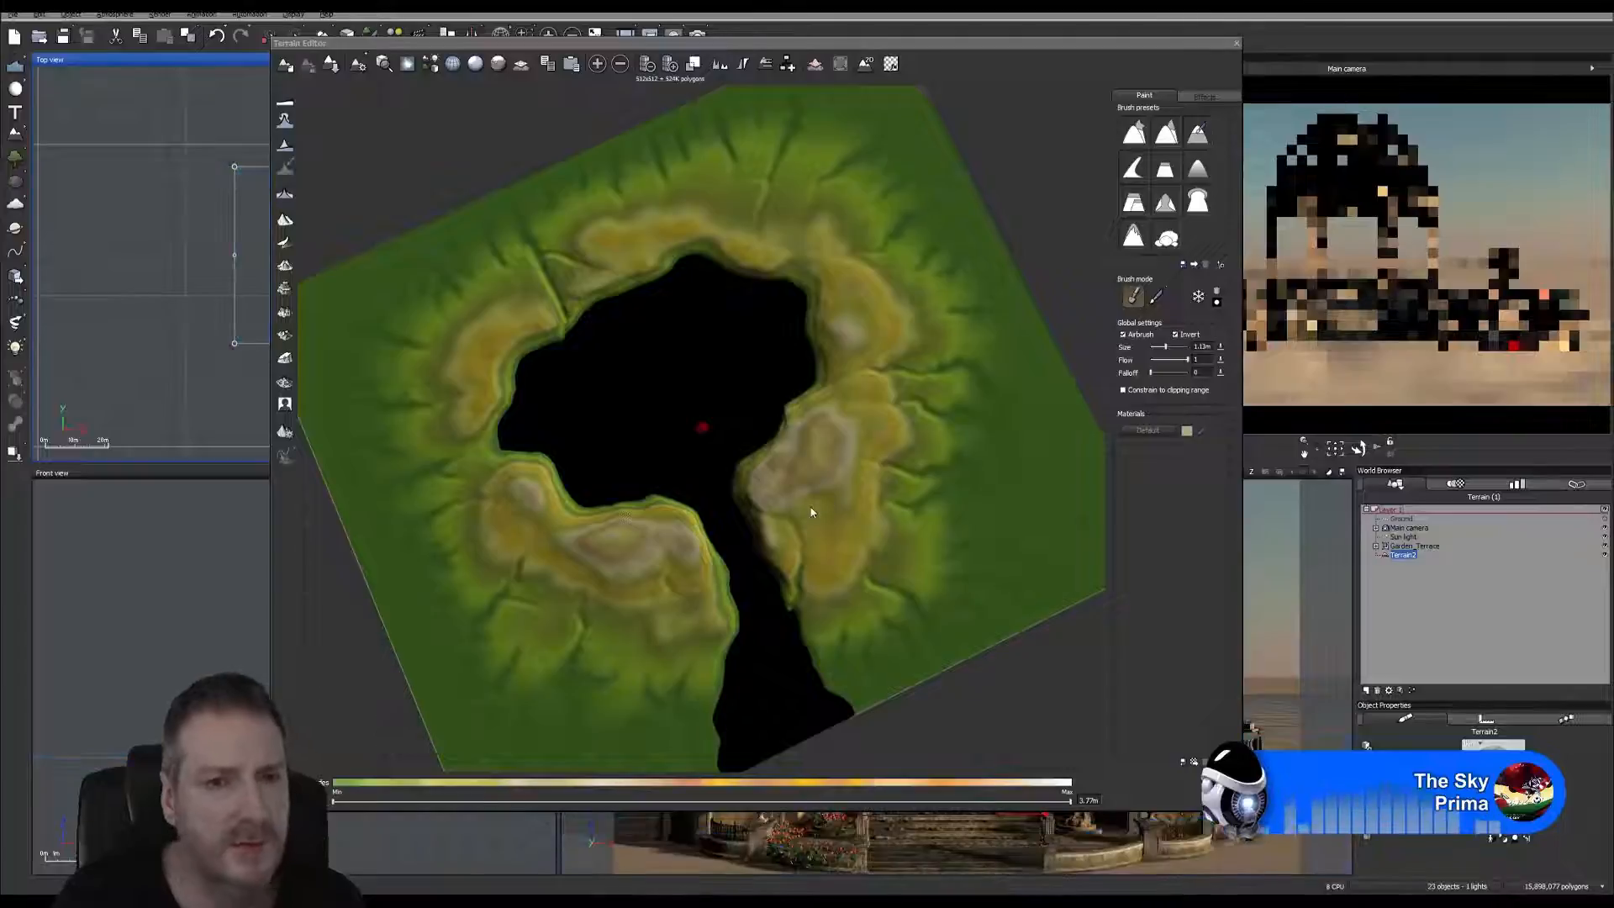
pyautogui.press('Return')
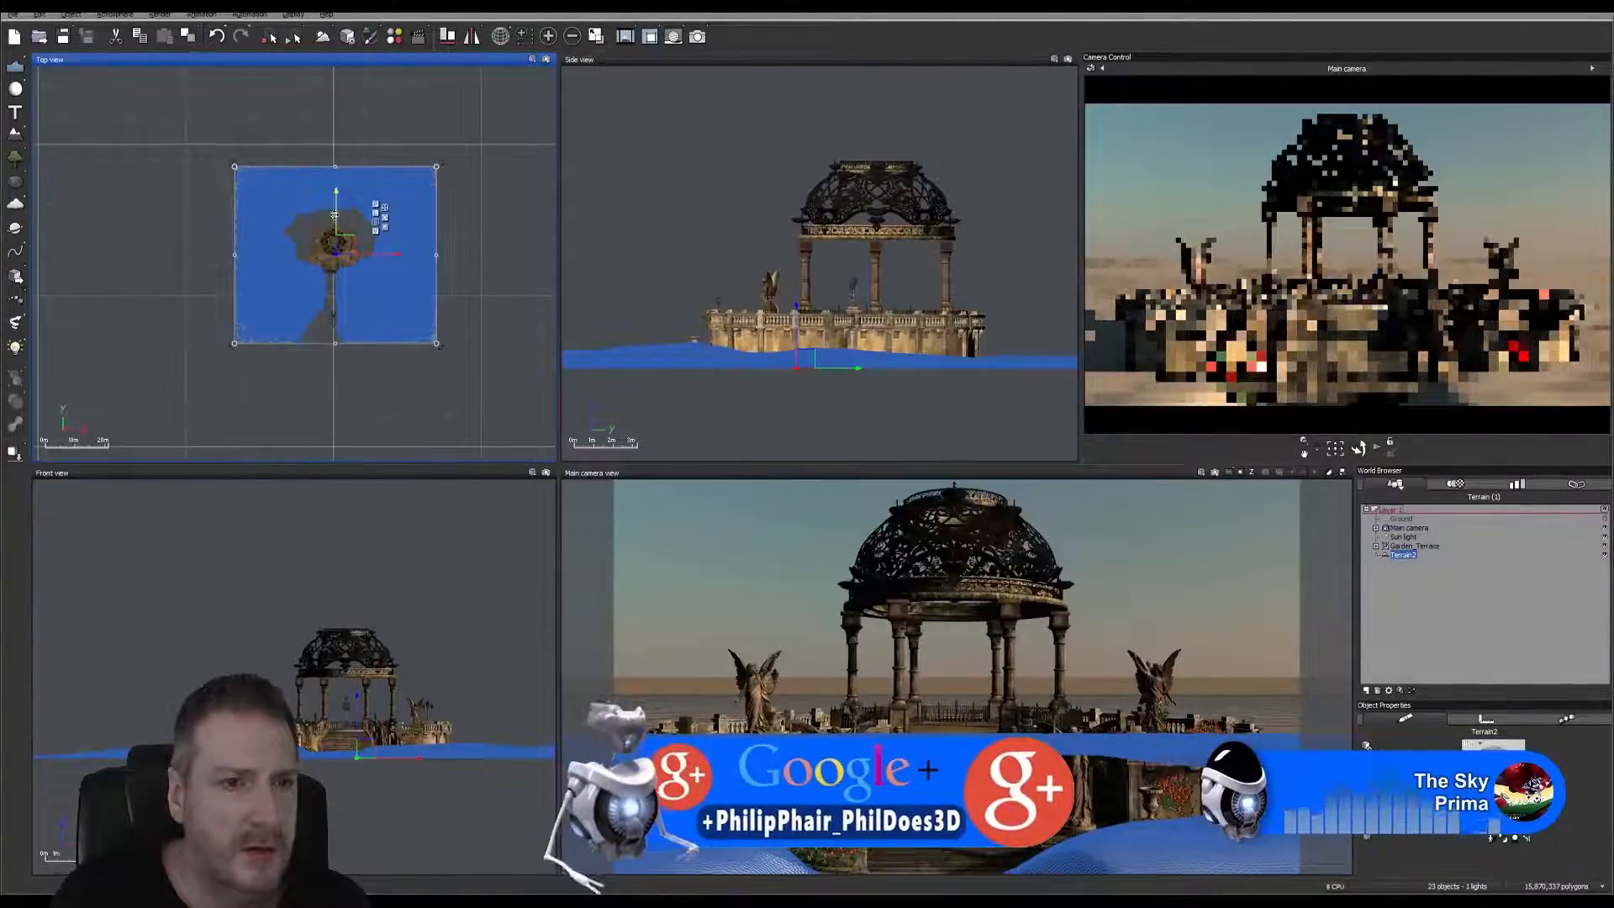
# Shift the terrain slightly toward the front in the top view, scale it down a little, fine-tune its position around the terrace, and deselect it.
pyautogui.moveTo(336, 215); pyautogui.dragTo(335, 227)
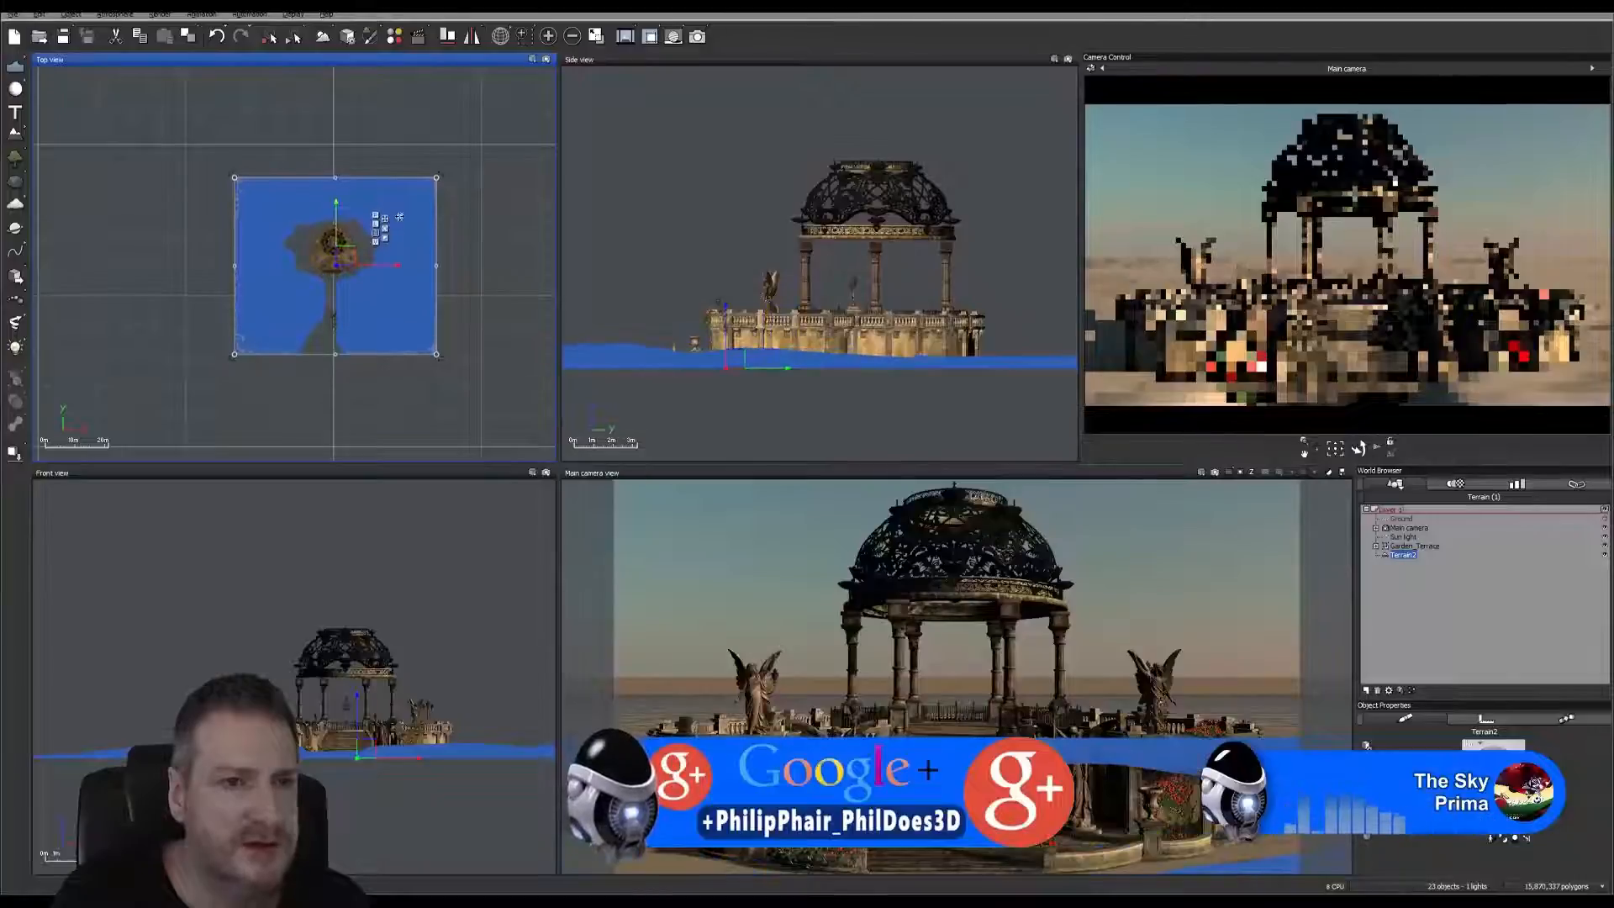
pyautogui.click(386, 239)
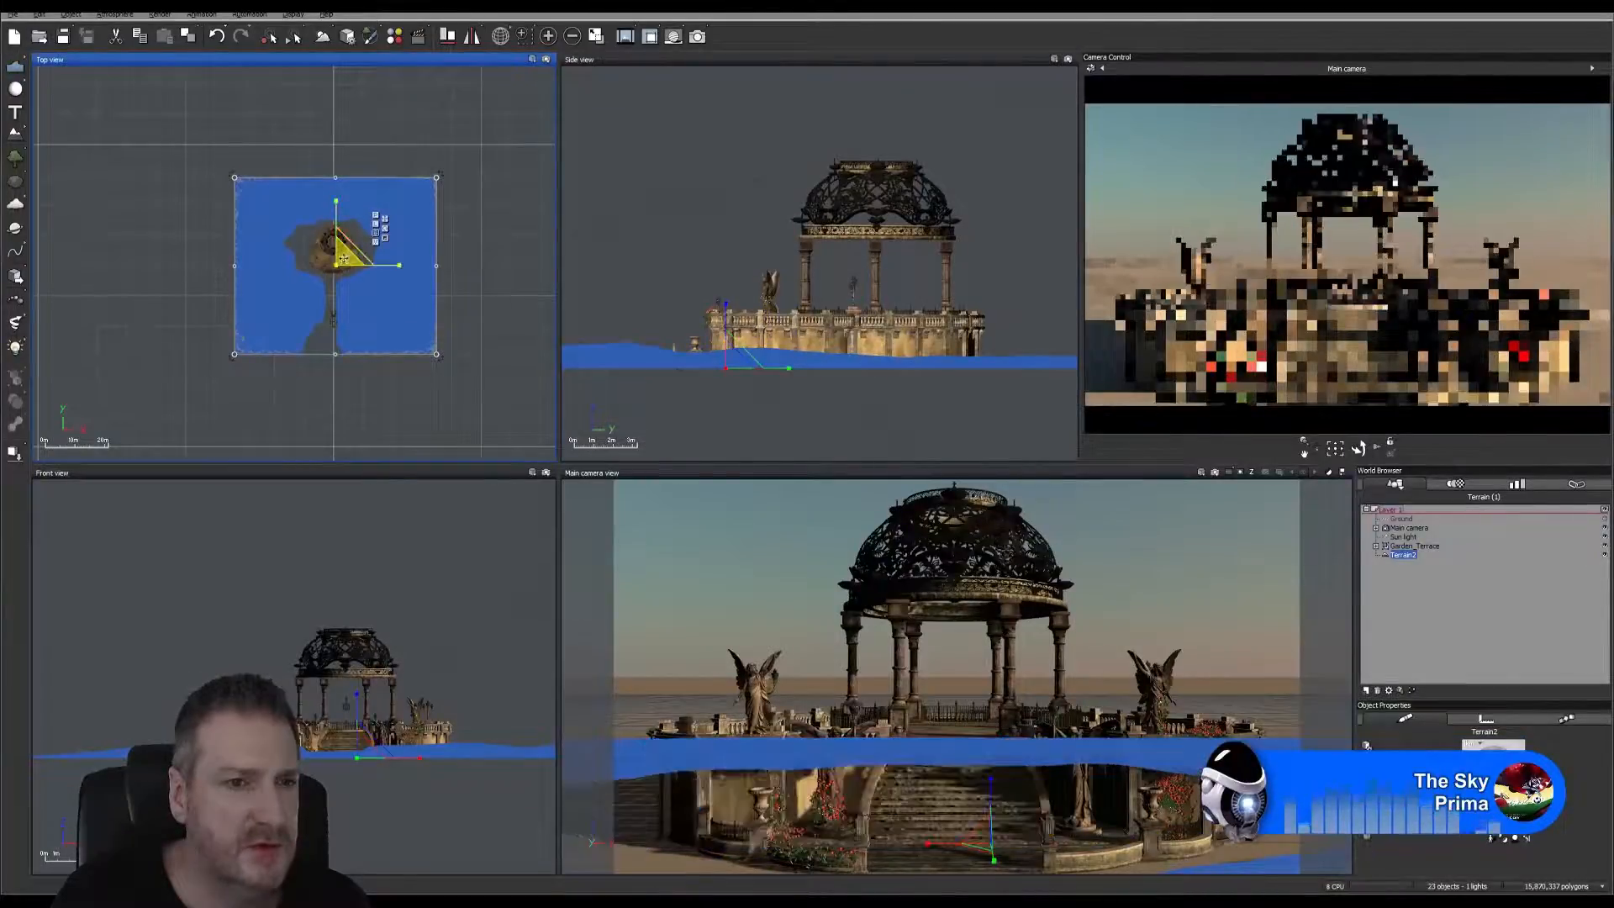
pyautogui.moveTo(356, 252); pyautogui.dragTo(348, 271)
pyautogui.scroll(5, 347, 255)
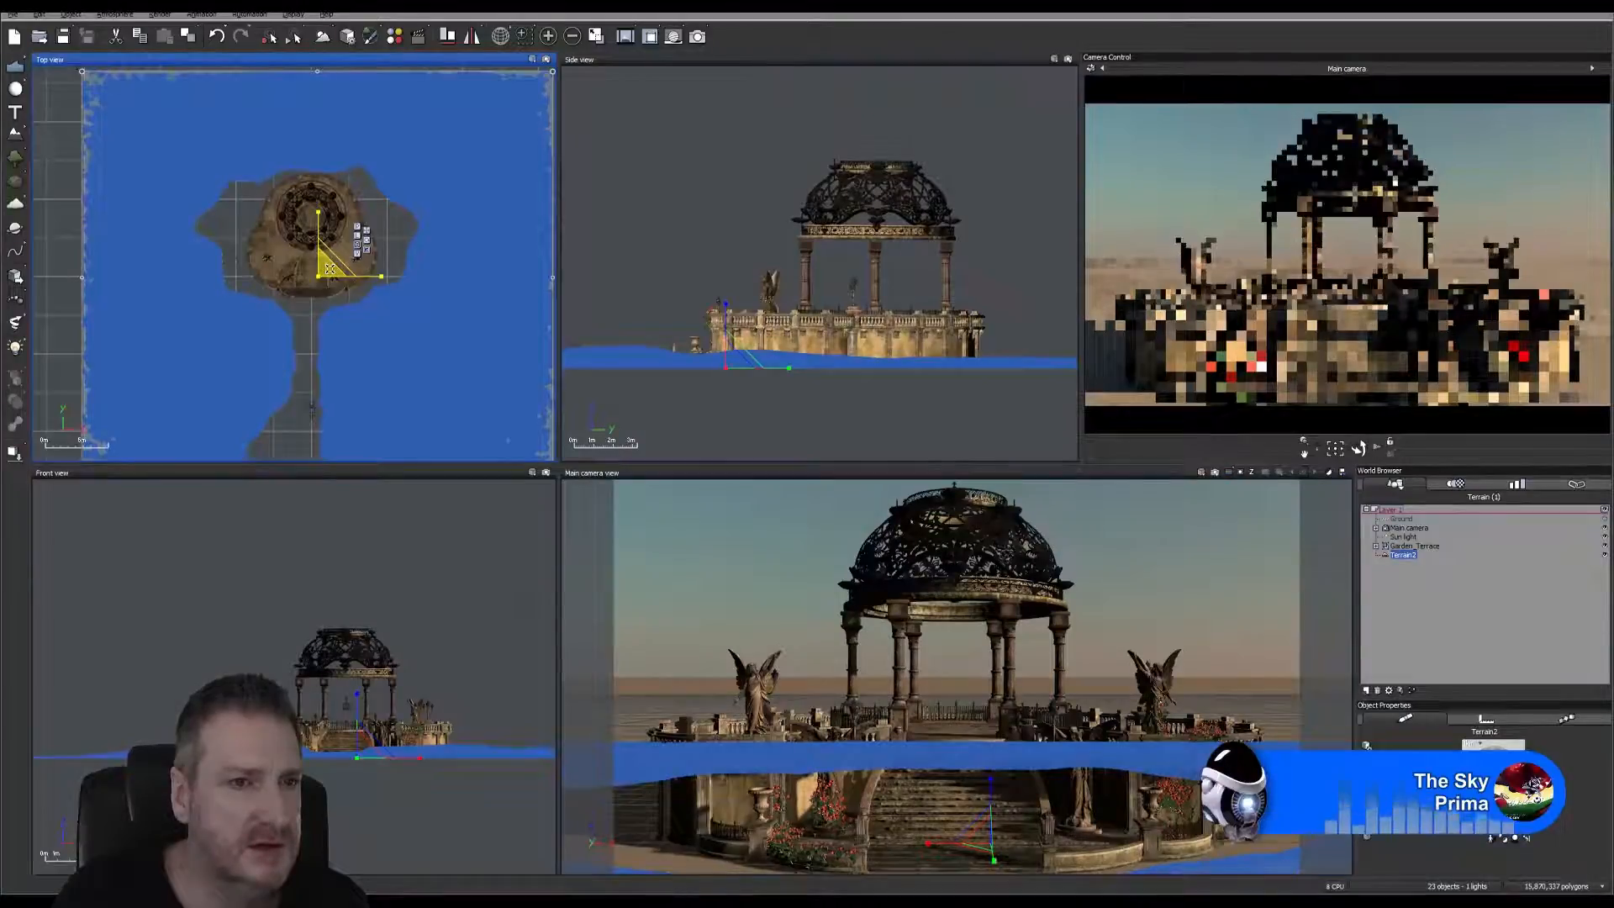
pyautogui.moveTo(332, 271); pyautogui.dragTo(329, 274)
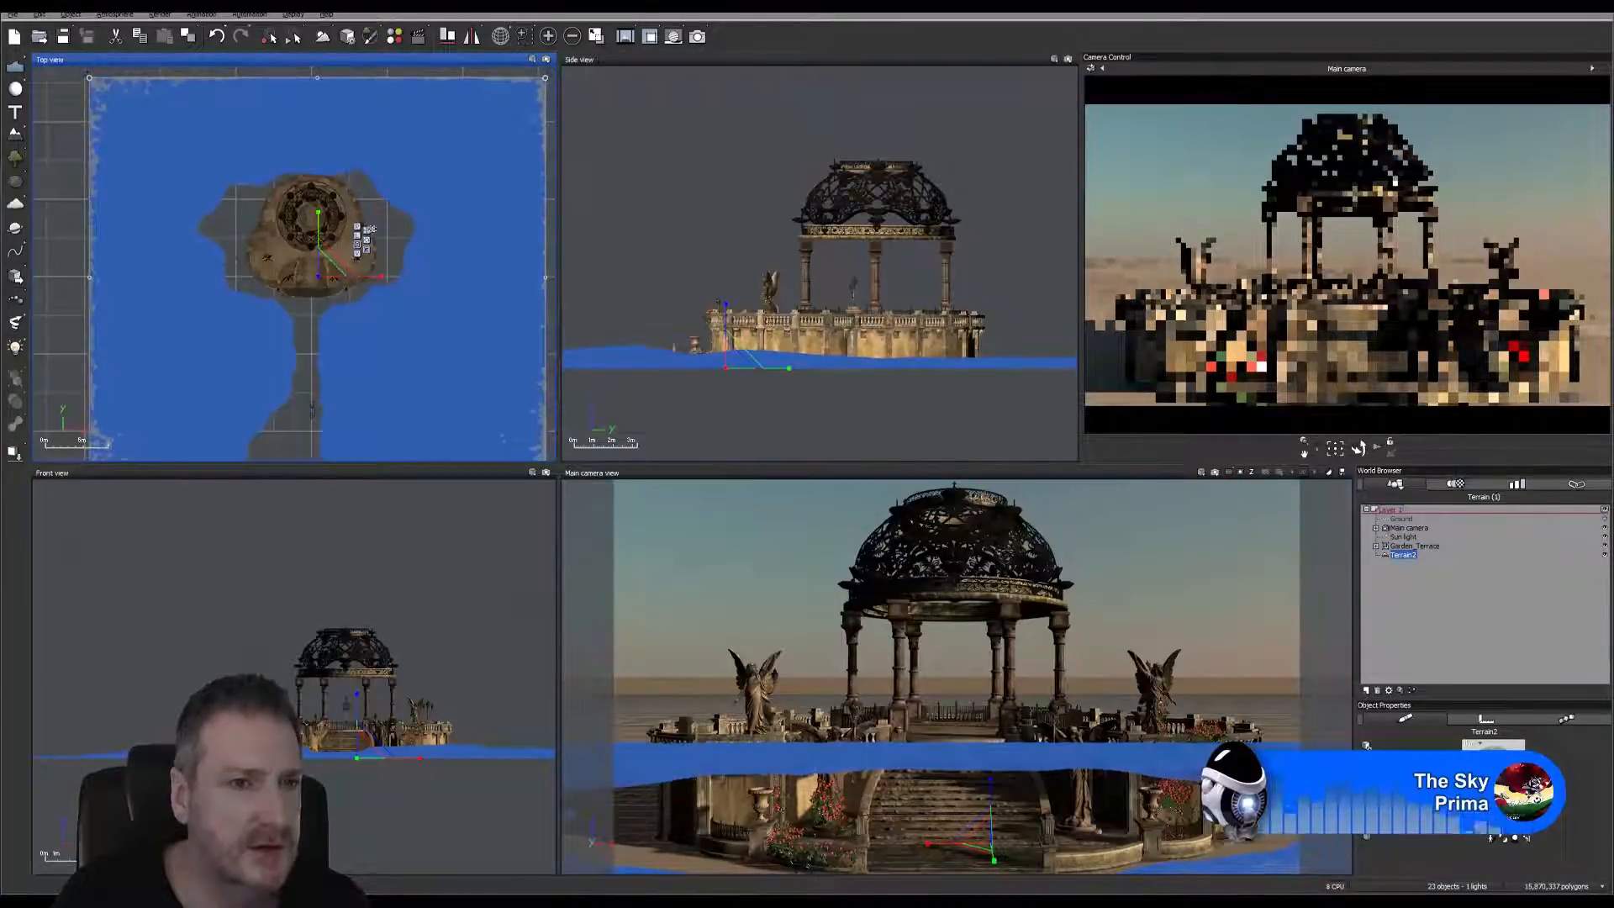
pyautogui.moveTo(321, 229); pyautogui.dragTo(323, 227)
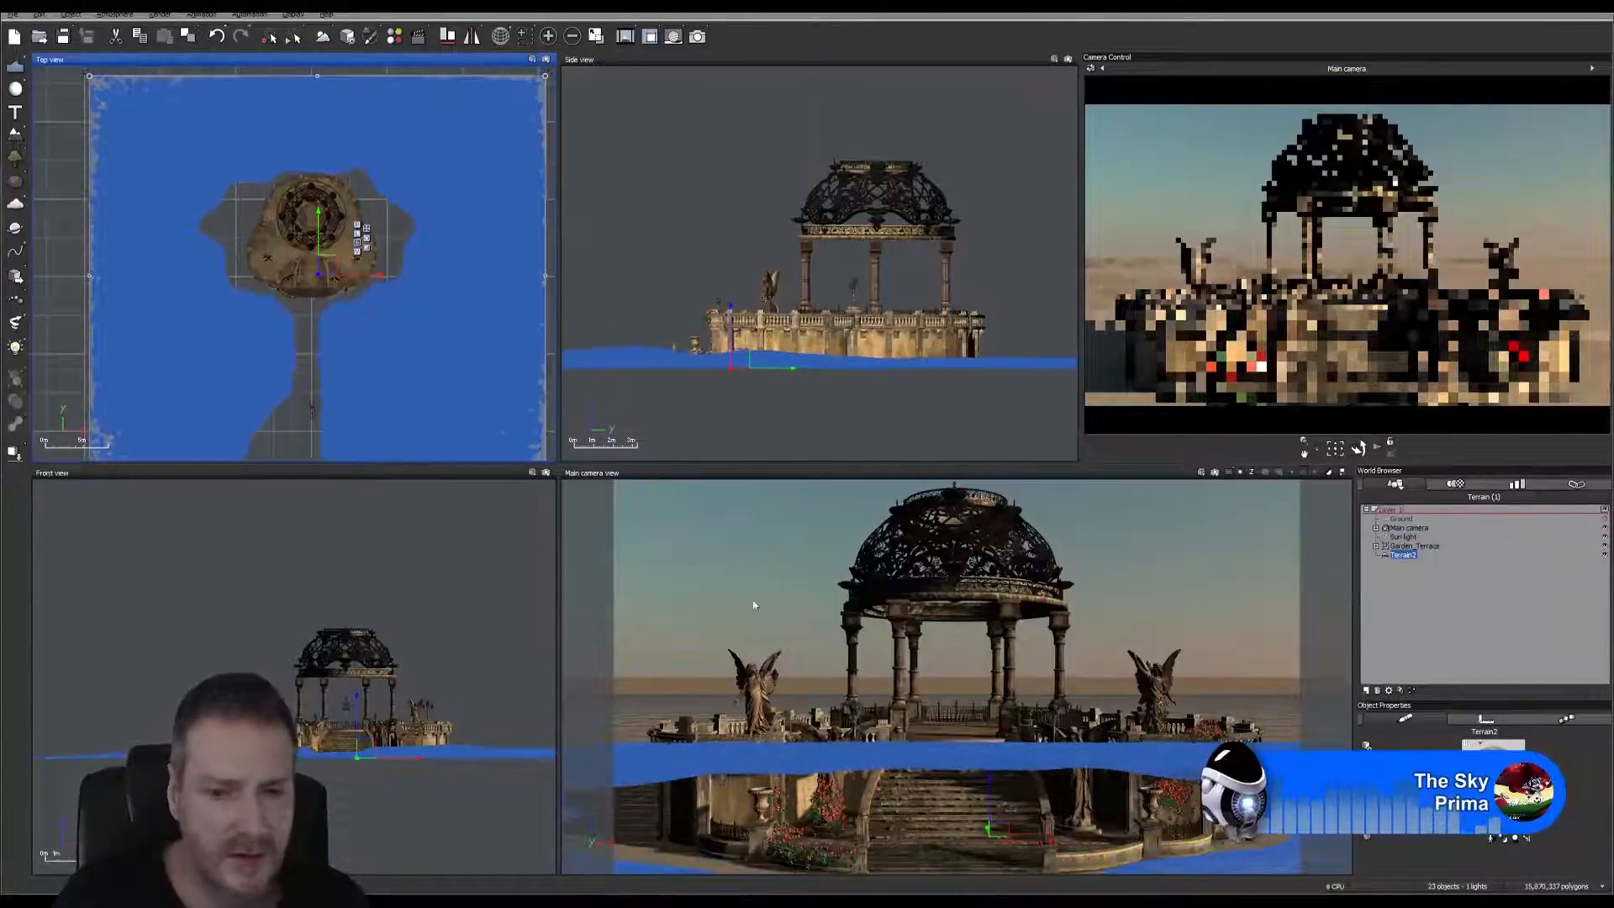
pyautogui.click(1439, 618)
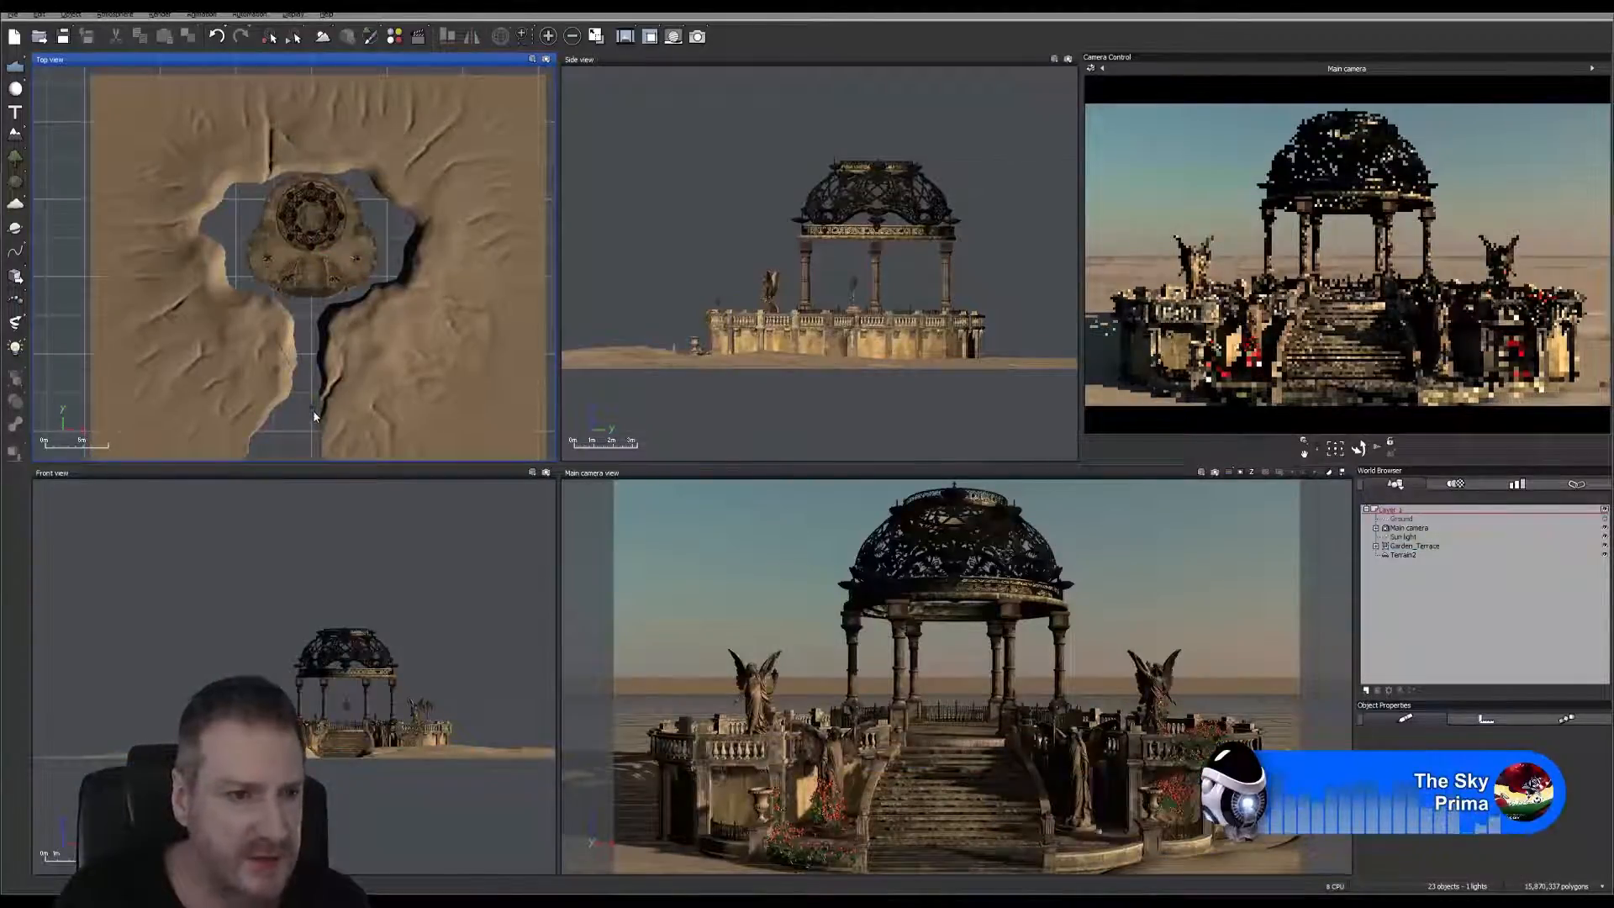
# Move the main camera straight back from the terrace in the top view so the surrounding dunes enter the frame.
pyautogui.click(1412, 528)
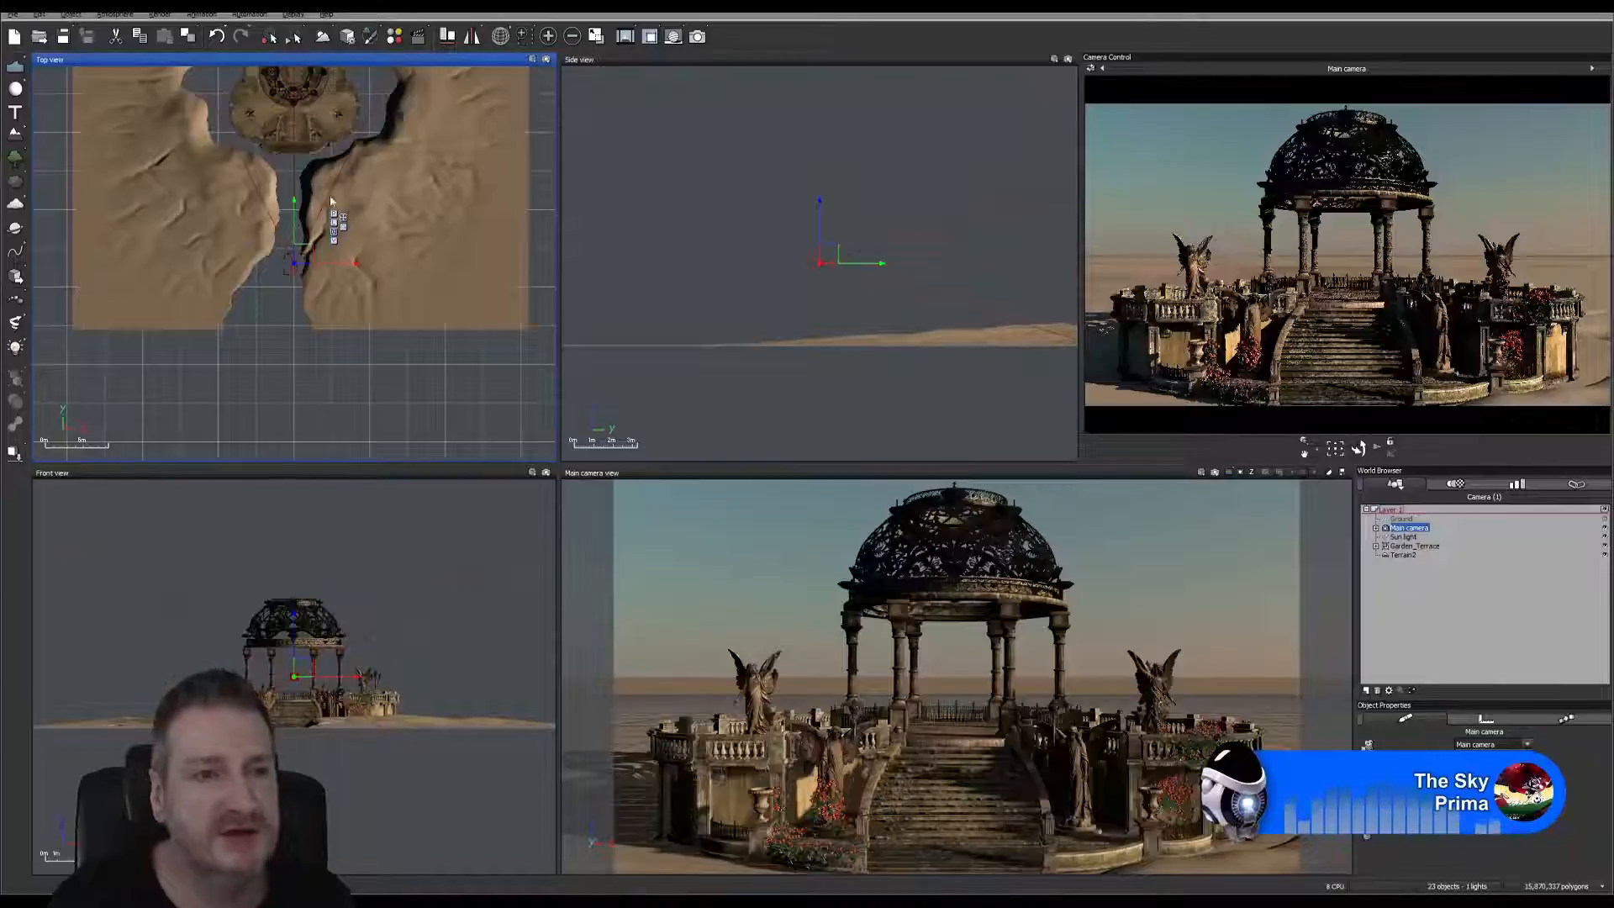
pyautogui.moveTo(295, 213); pyautogui.dragTo(309, 262)
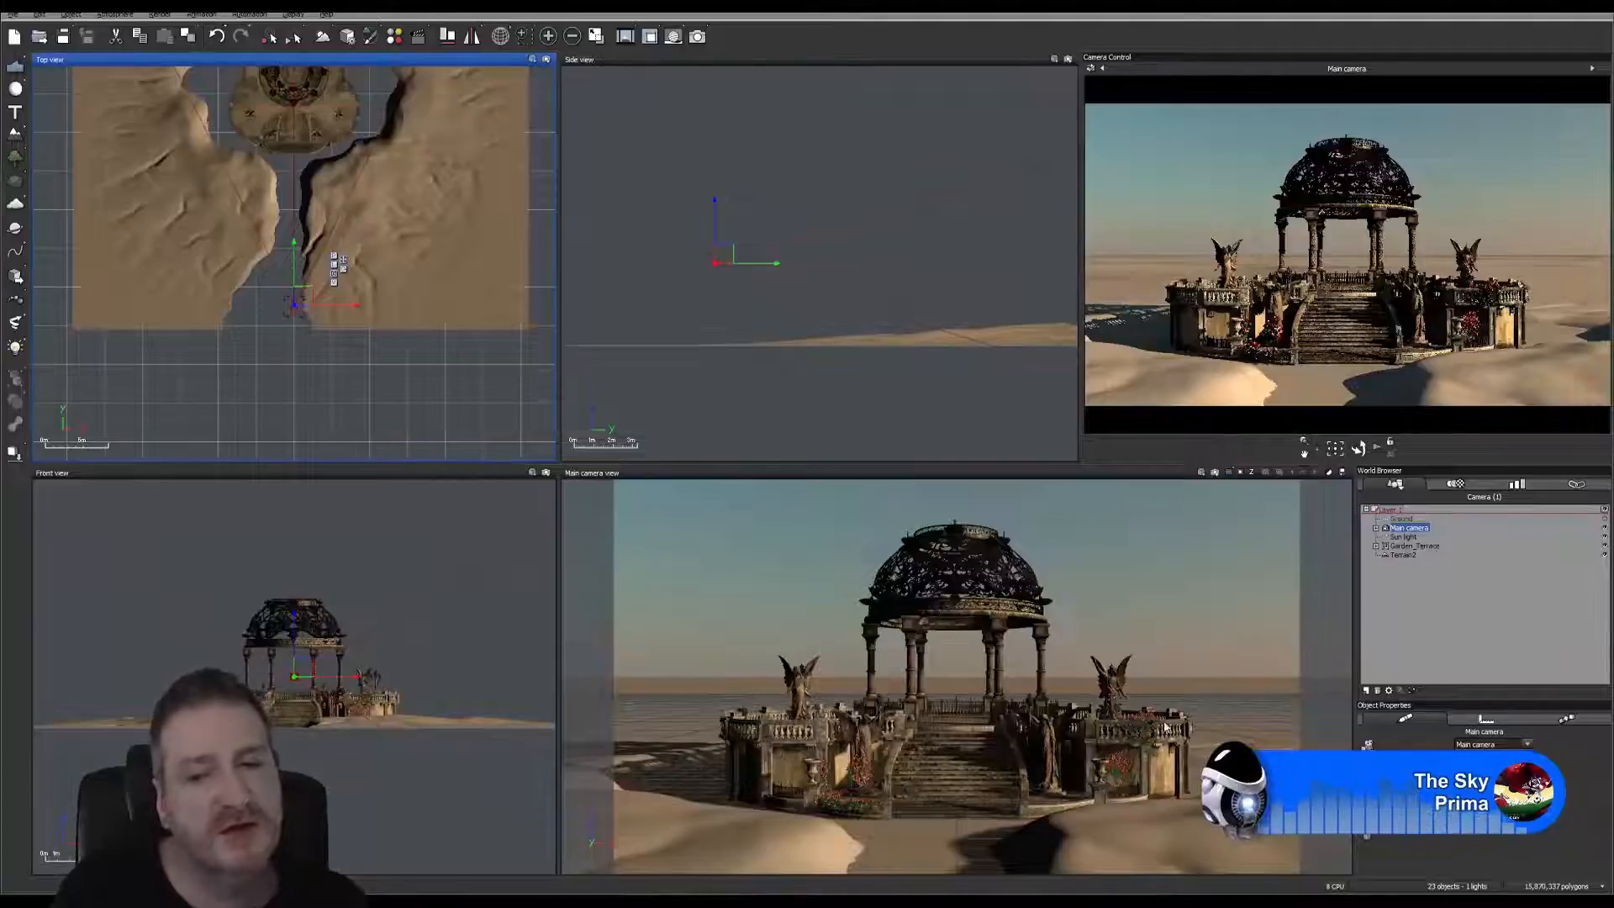
# Compare the Preview, Final and Broadcast quality presets in the render options, ending on Final.
pyautogui.rightClick(697, 37)
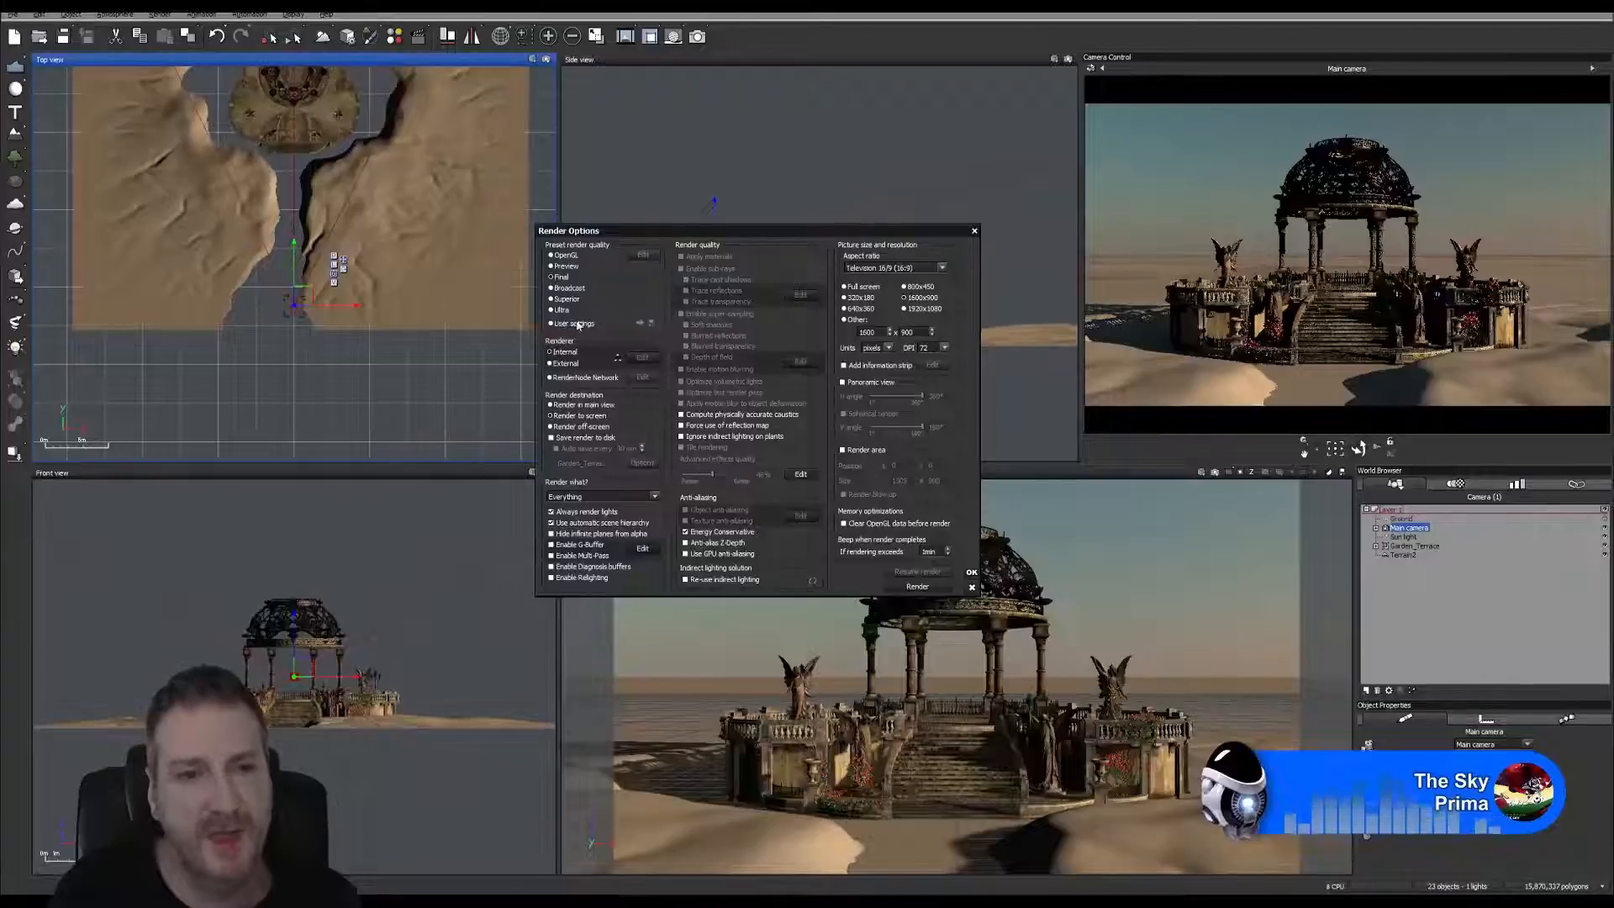
pyautogui.click(558, 268)
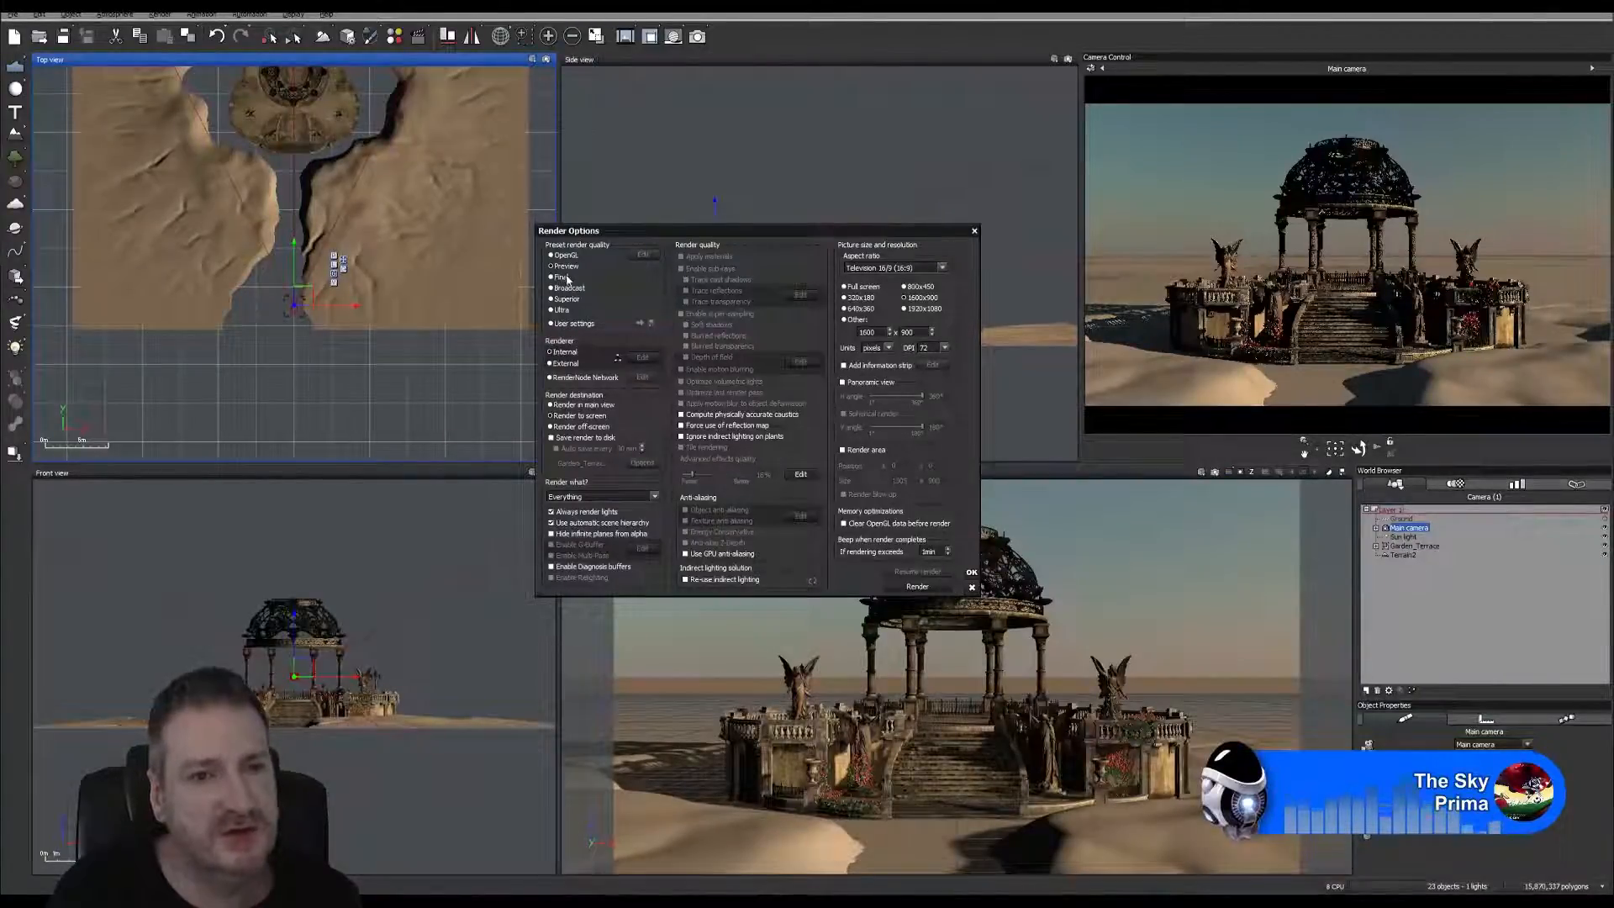
pyautogui.click(566, 286)
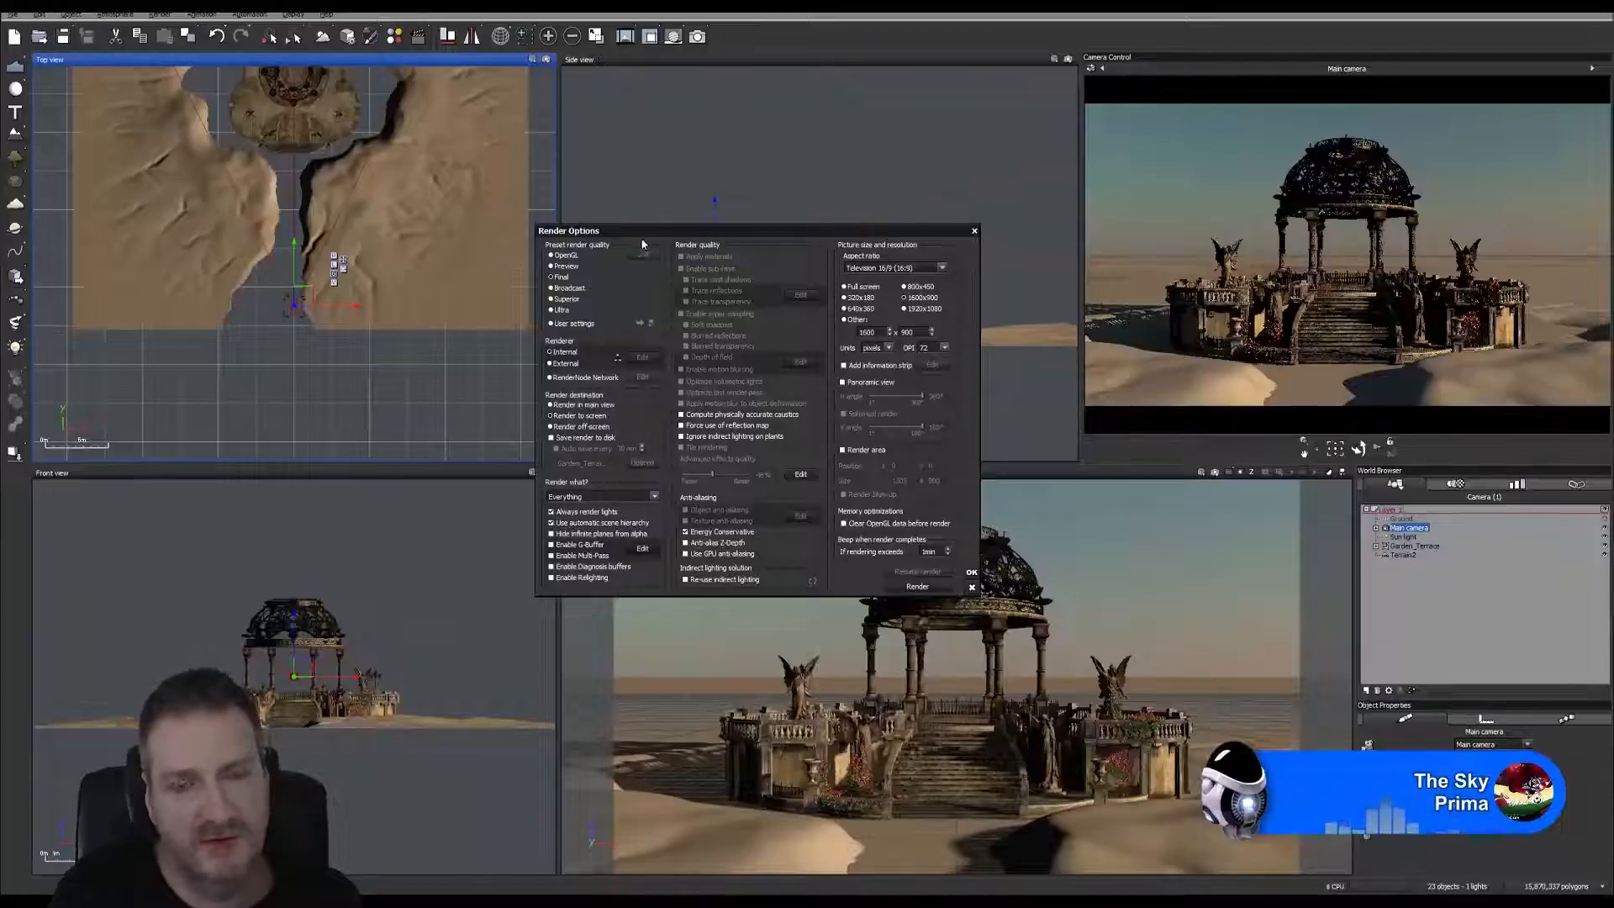
pyautogui.click(569, 290)
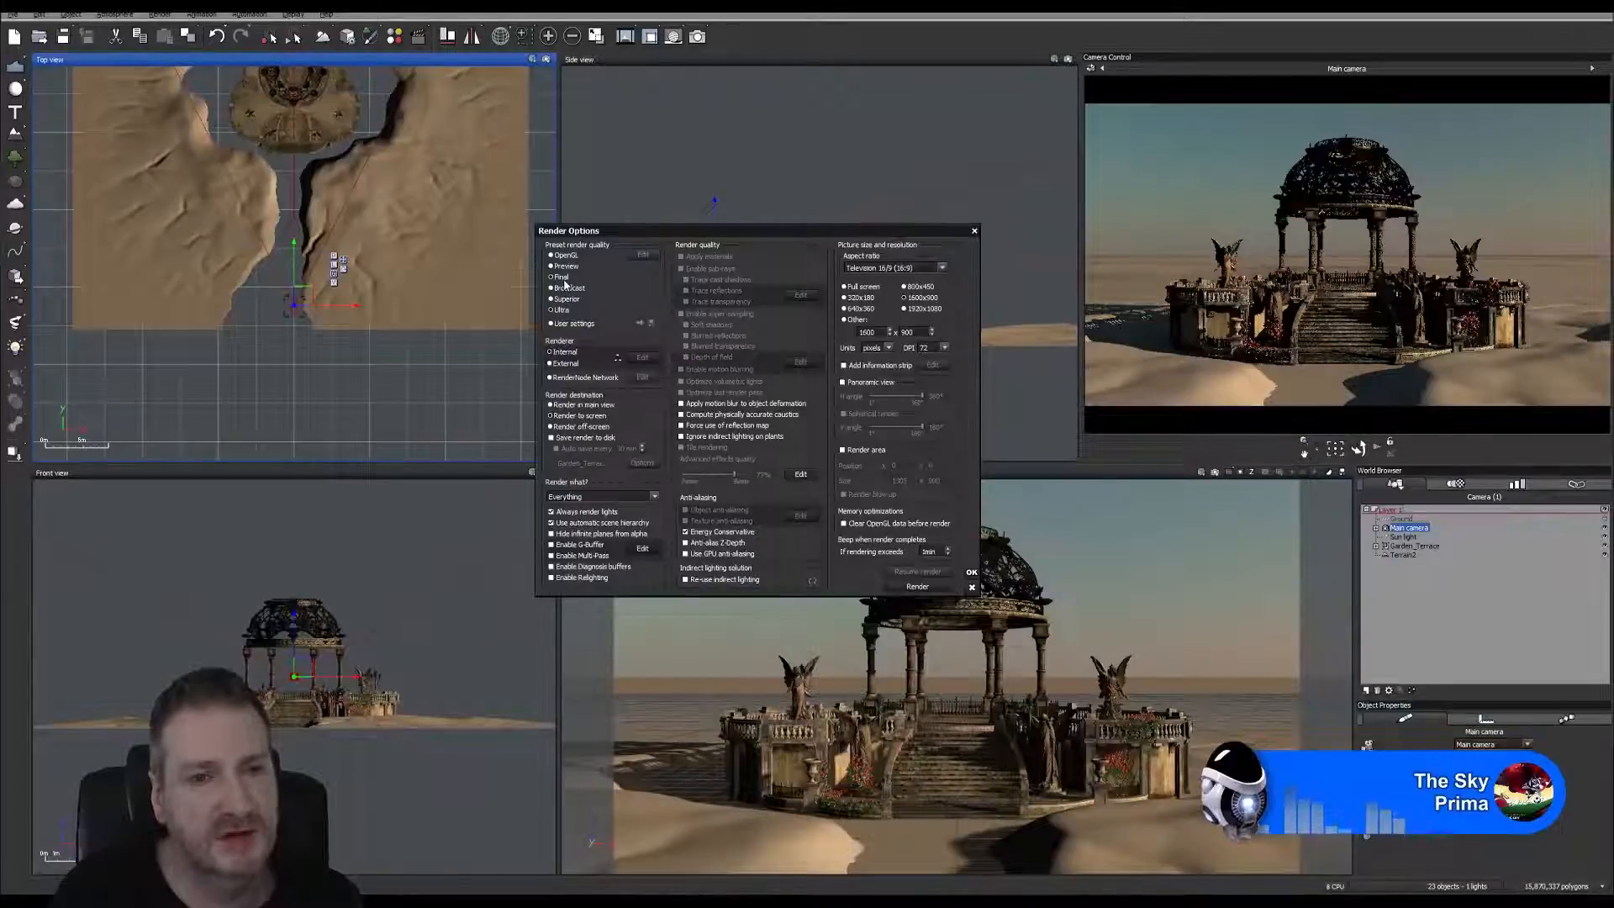
pyautogui.click(563, 279)
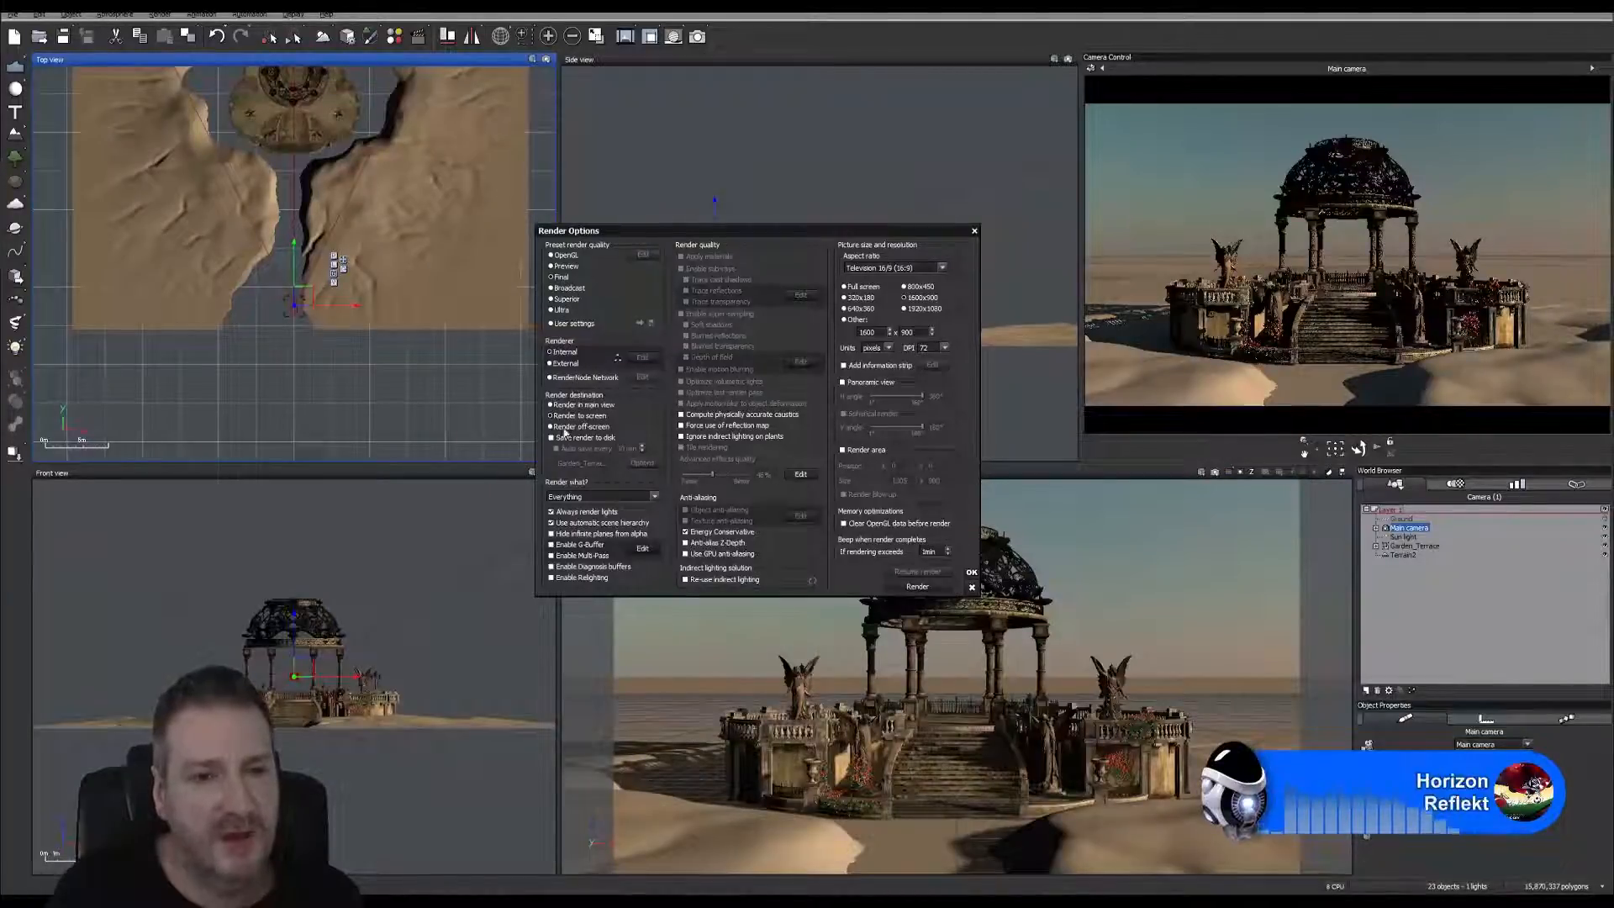
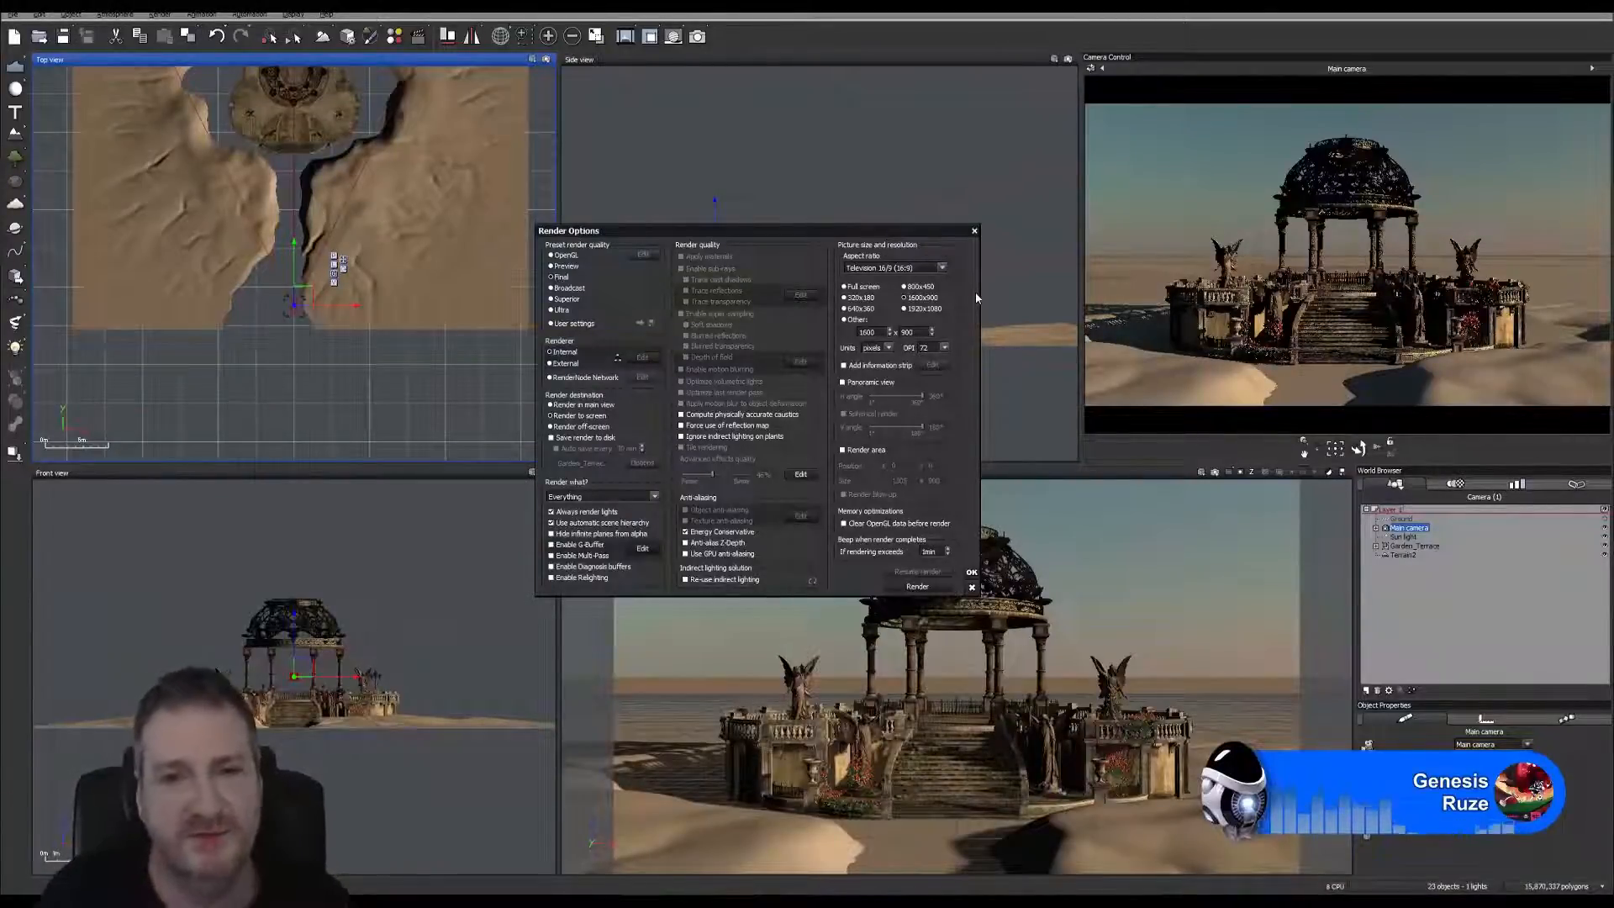
# Set the render's aspect ratio to Square (1:1) with a custom picture size of 1600 x 1600 pixels.
pyautogui.click(942, 268)
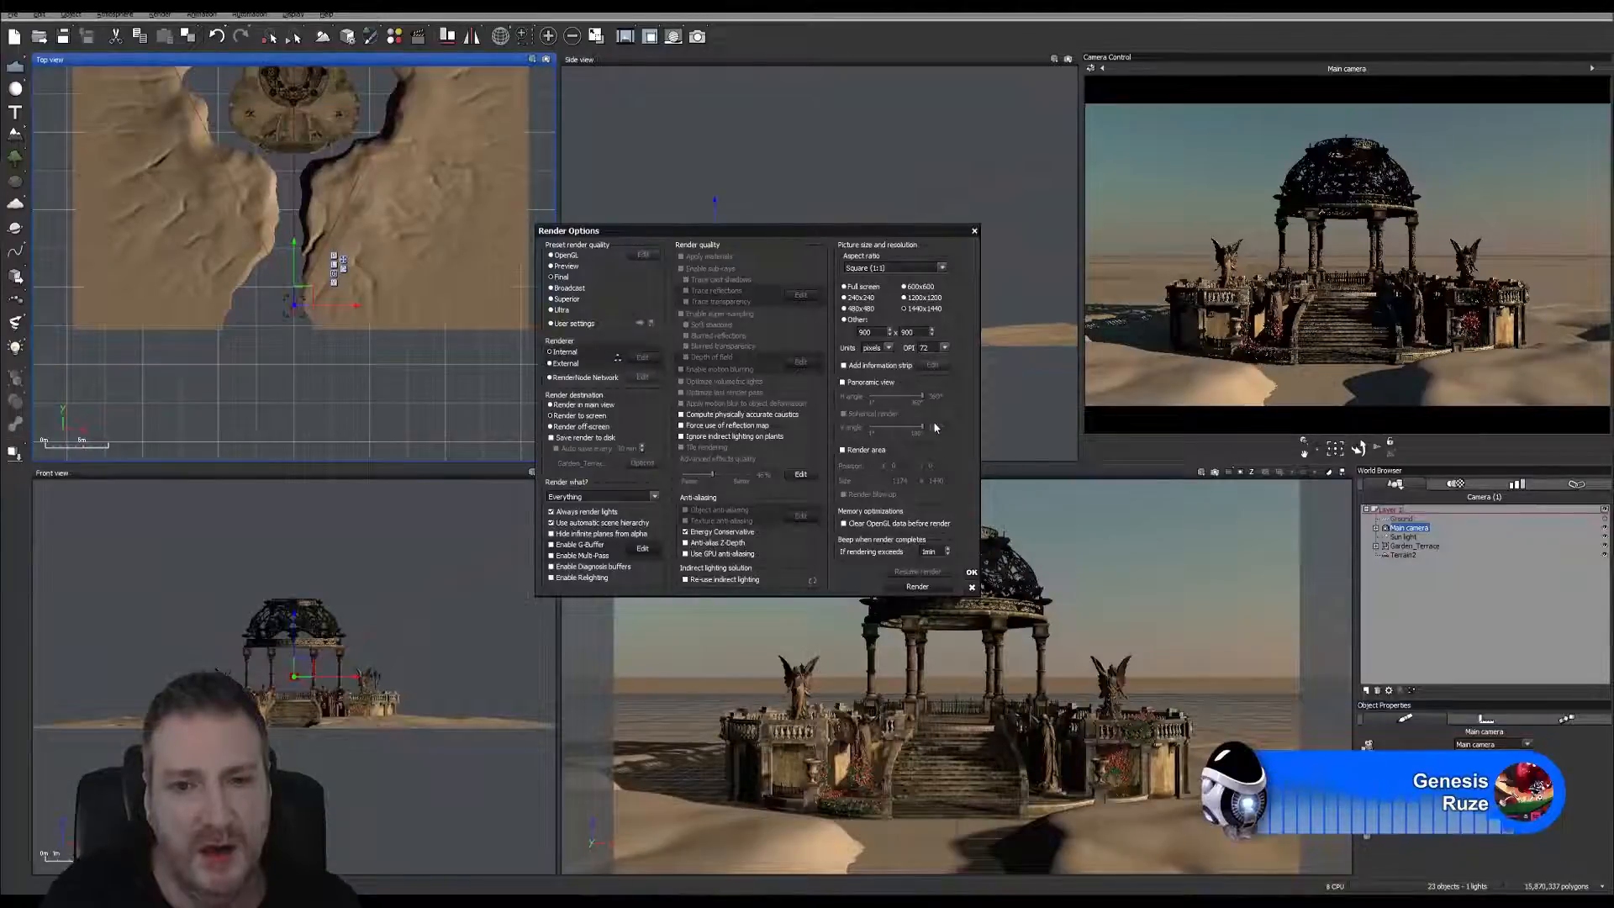
pyautogui.doubleClick(864, 332)
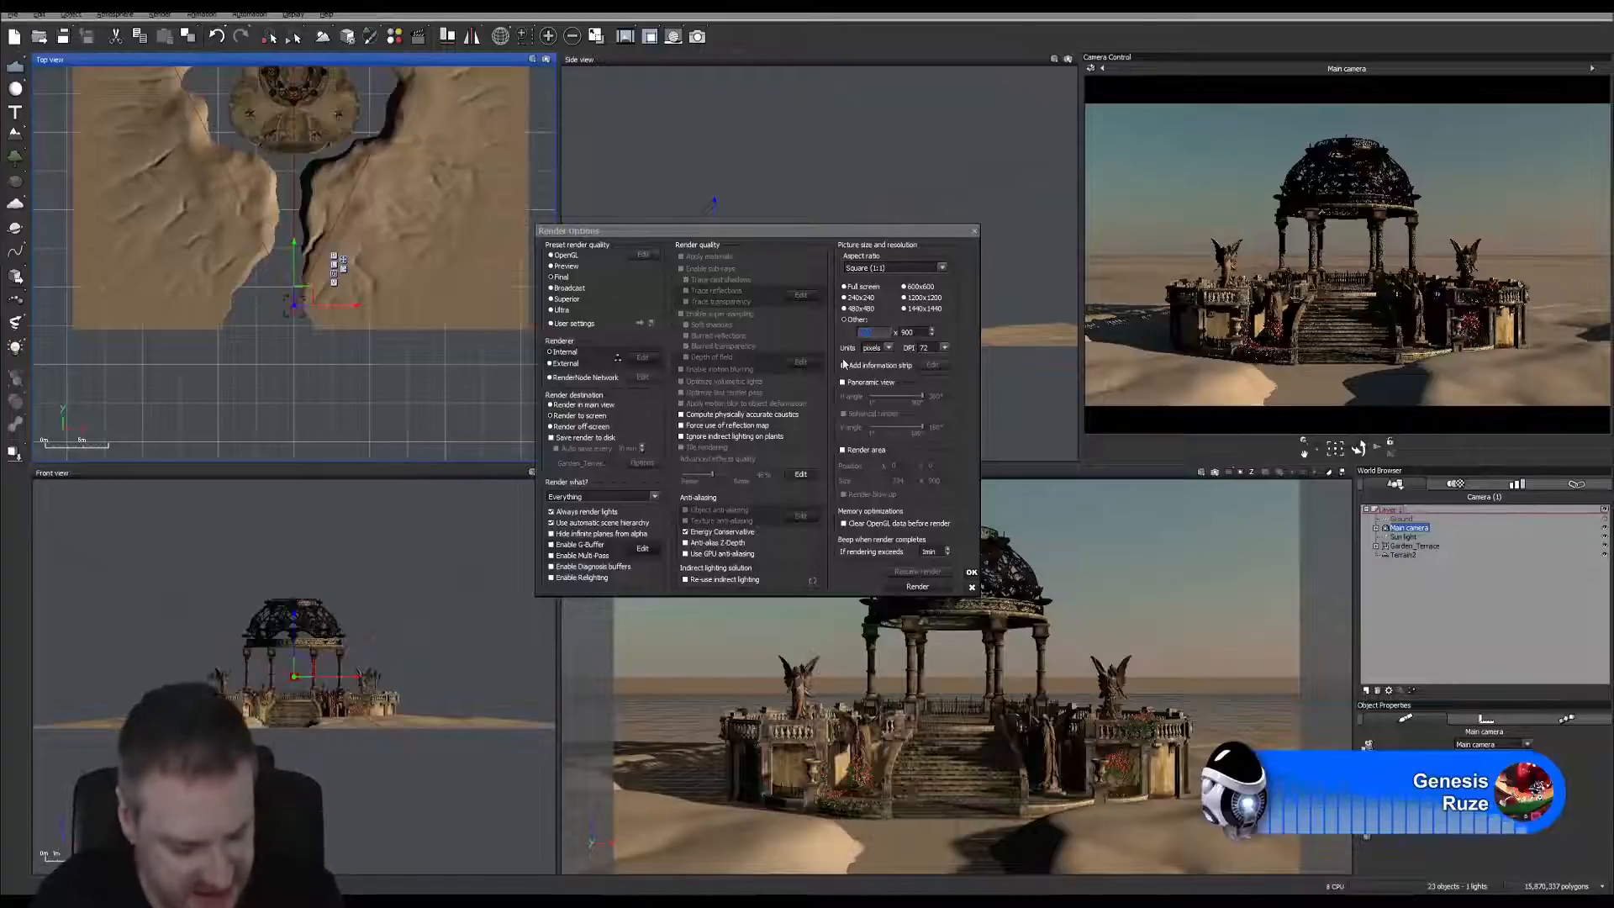
pyautogui.write('1600')
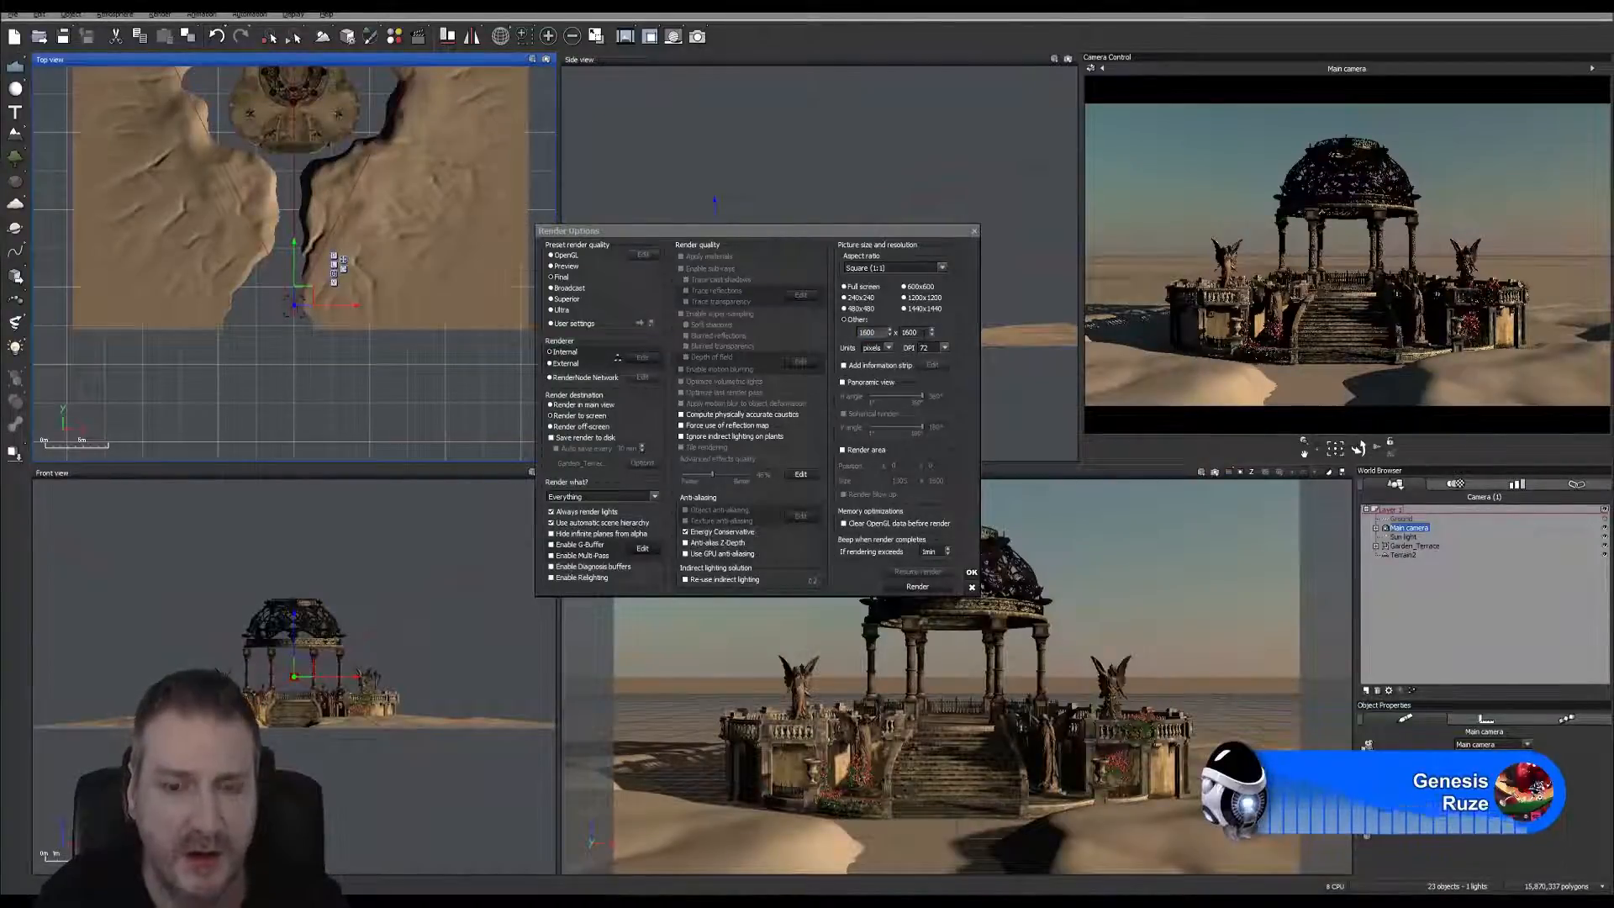
pyautogui.doubleClick(864, 332)
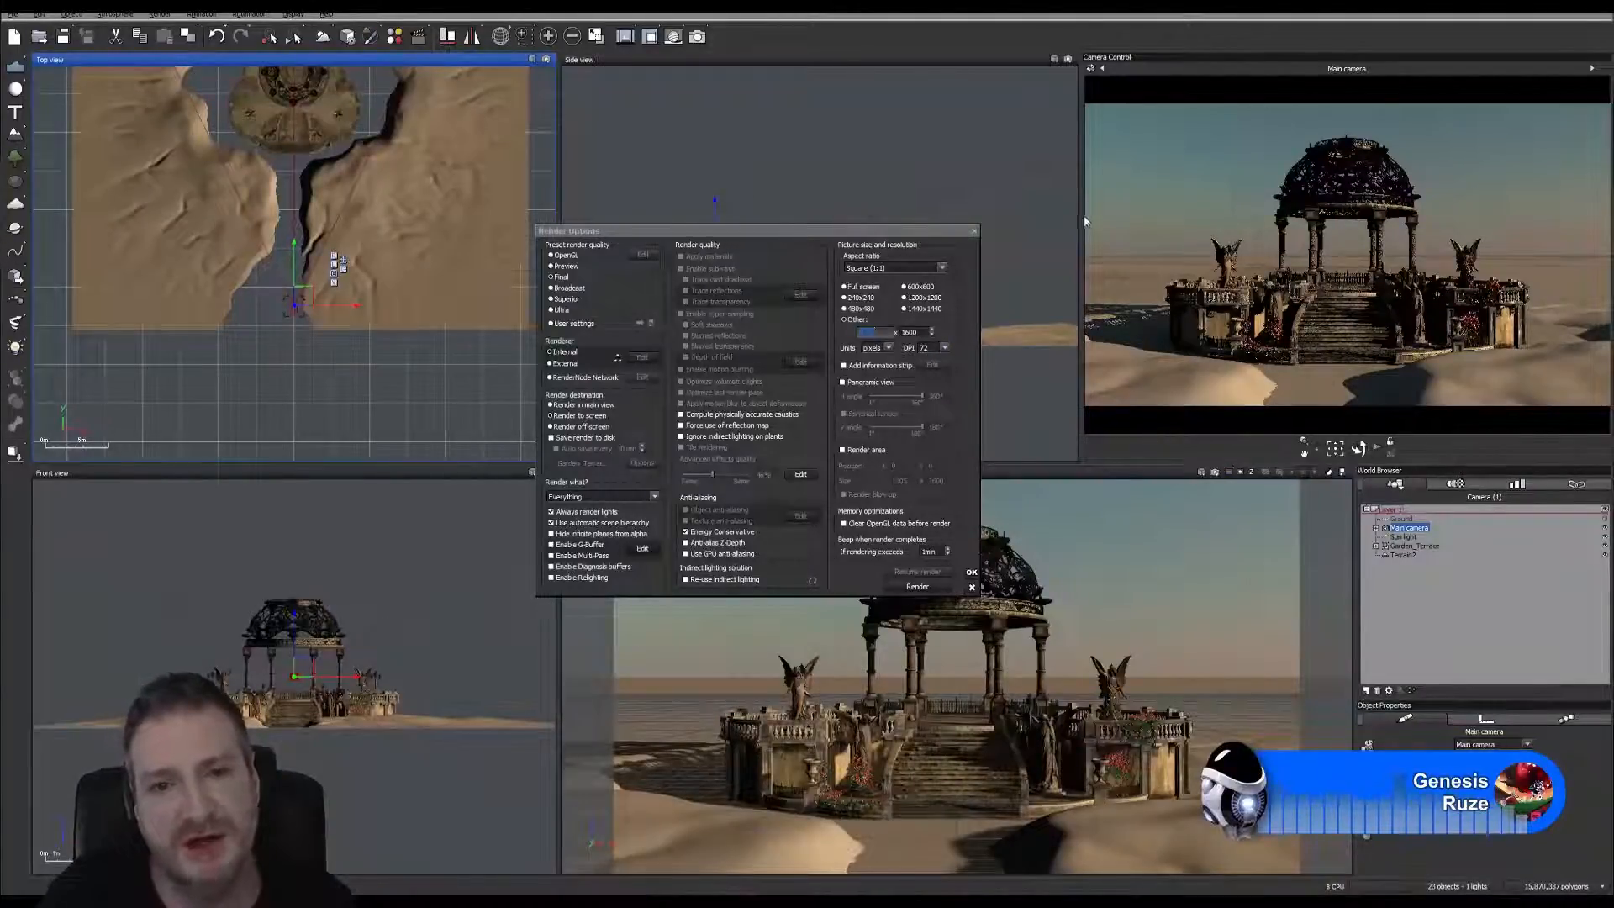
pyautogui.click(923, 349)
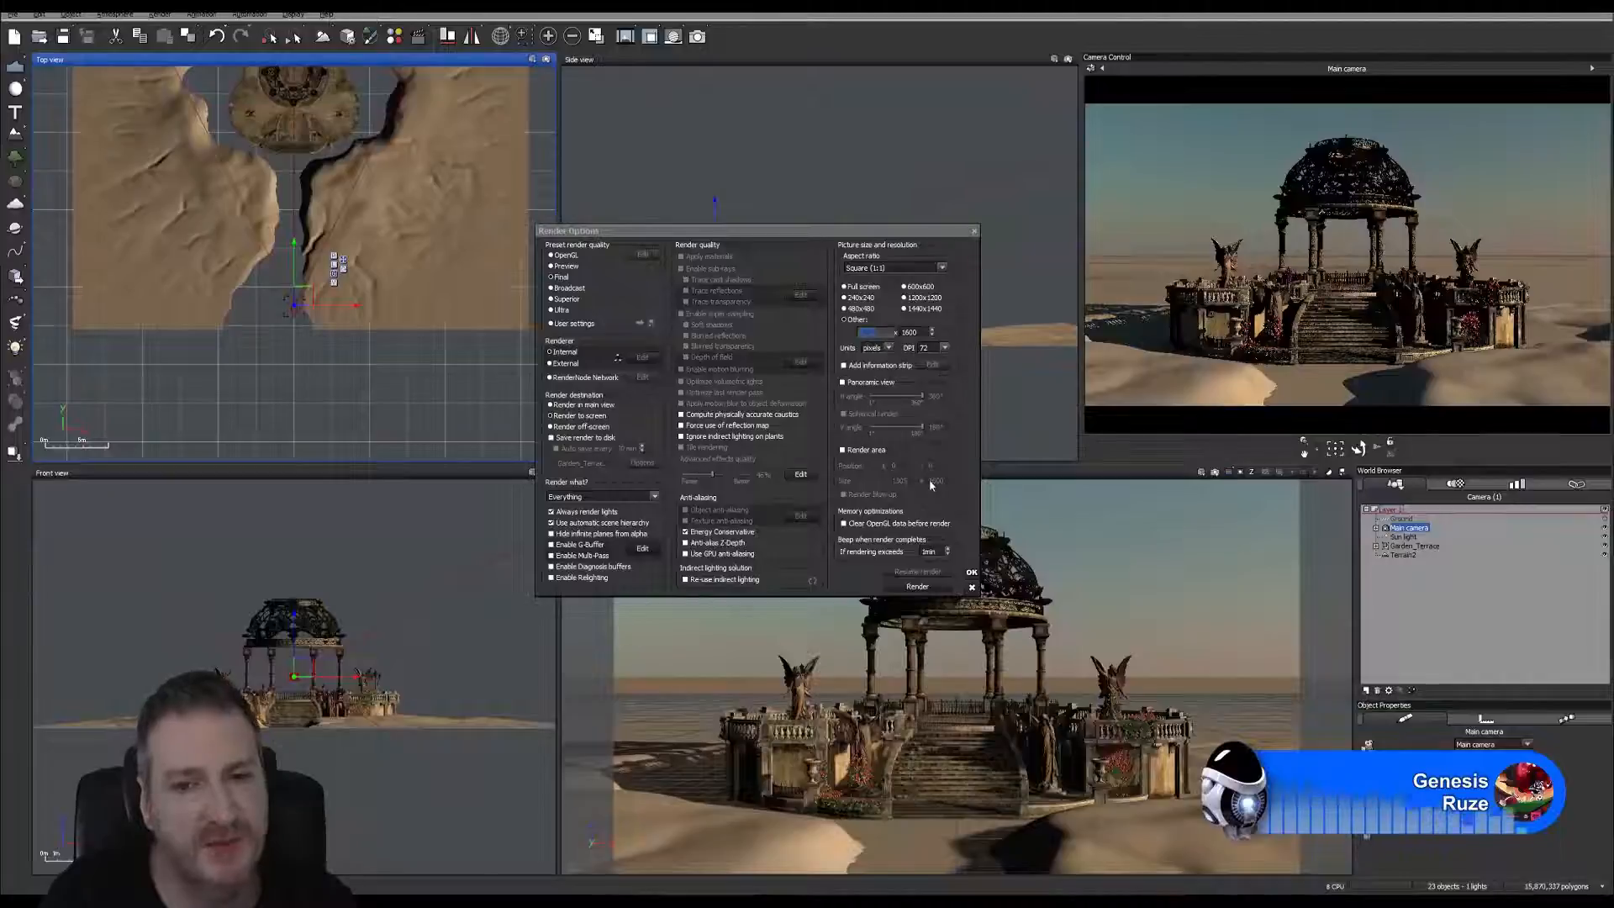
# Check the Preview preset, set the render quality back to Final, accept the render options, and clear the object selection.
pyautogui.click(556, 267)
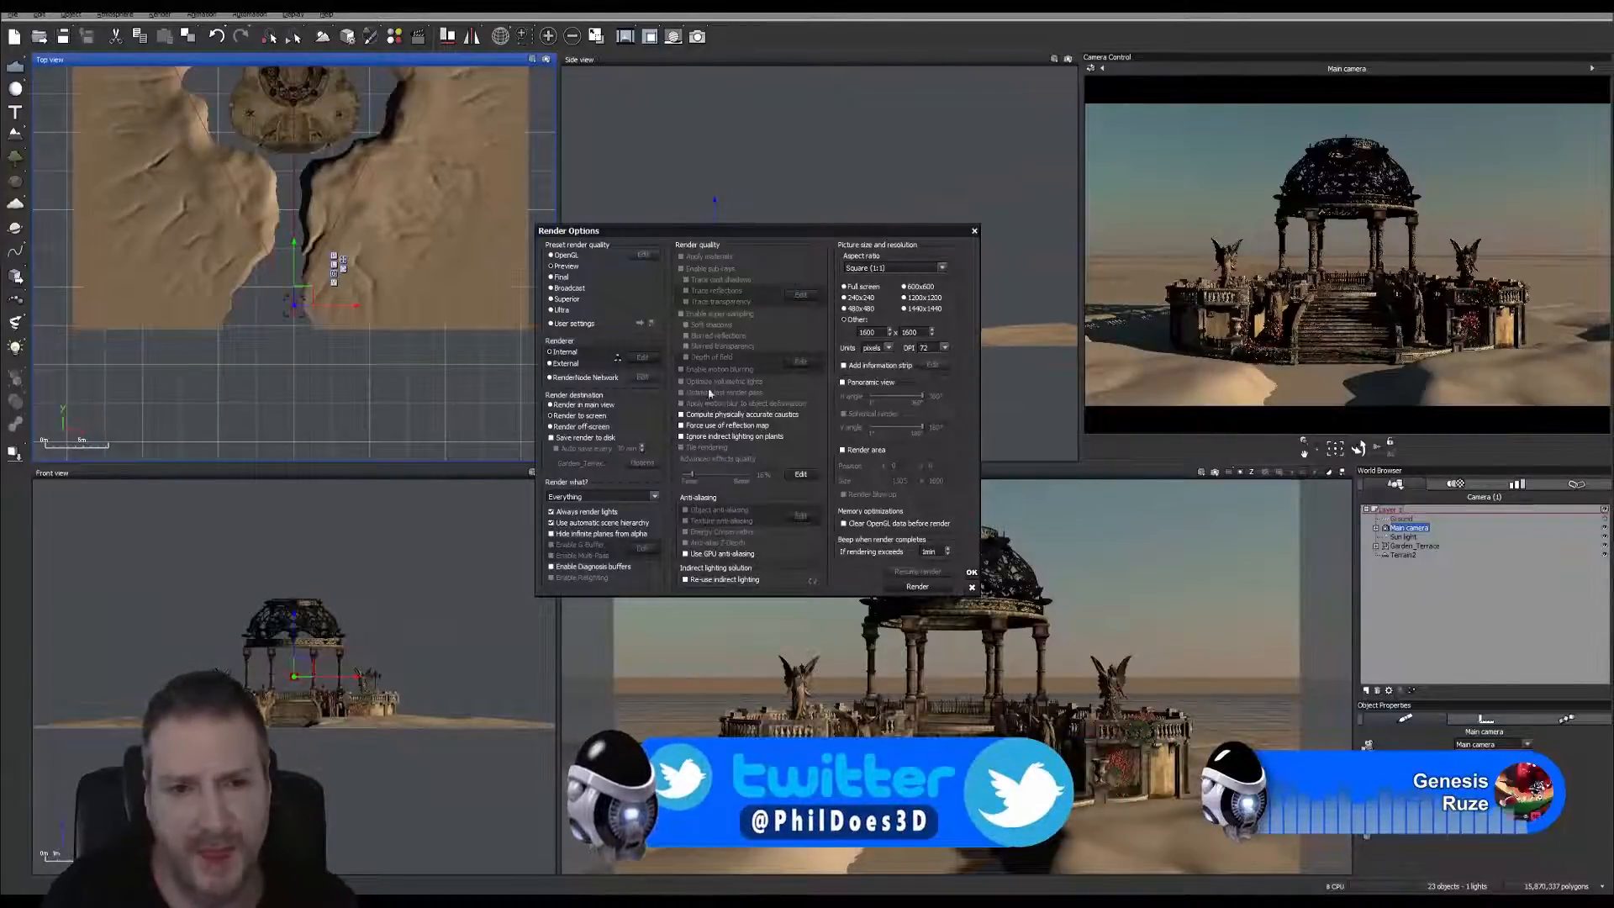
pyautogui.click(561, 278)
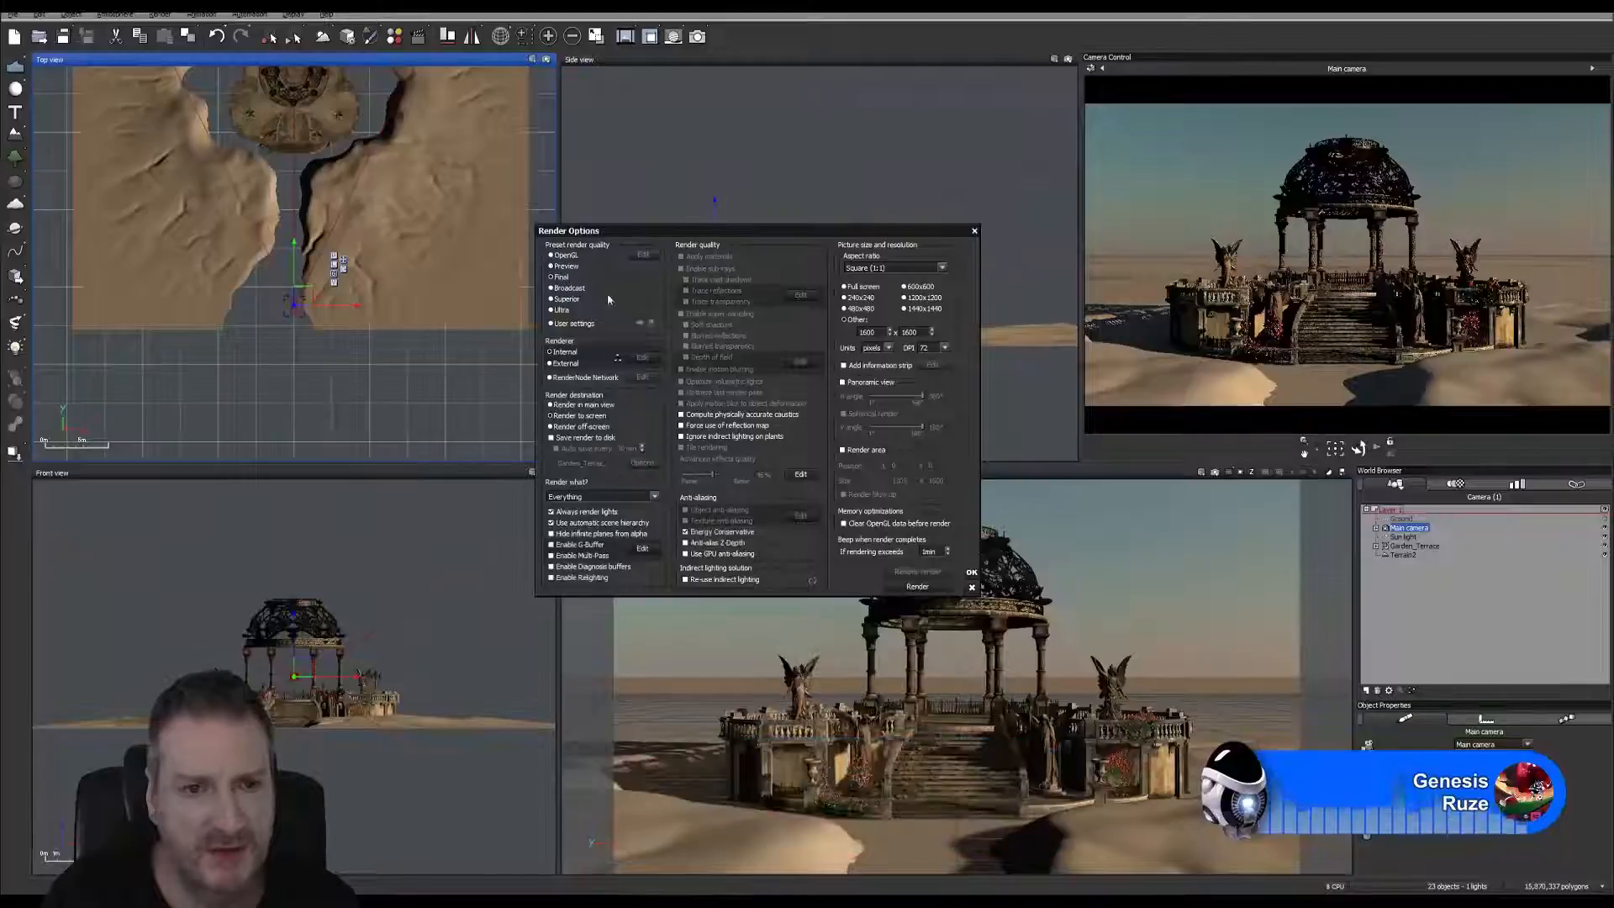
pyautogui.click(972, 572)
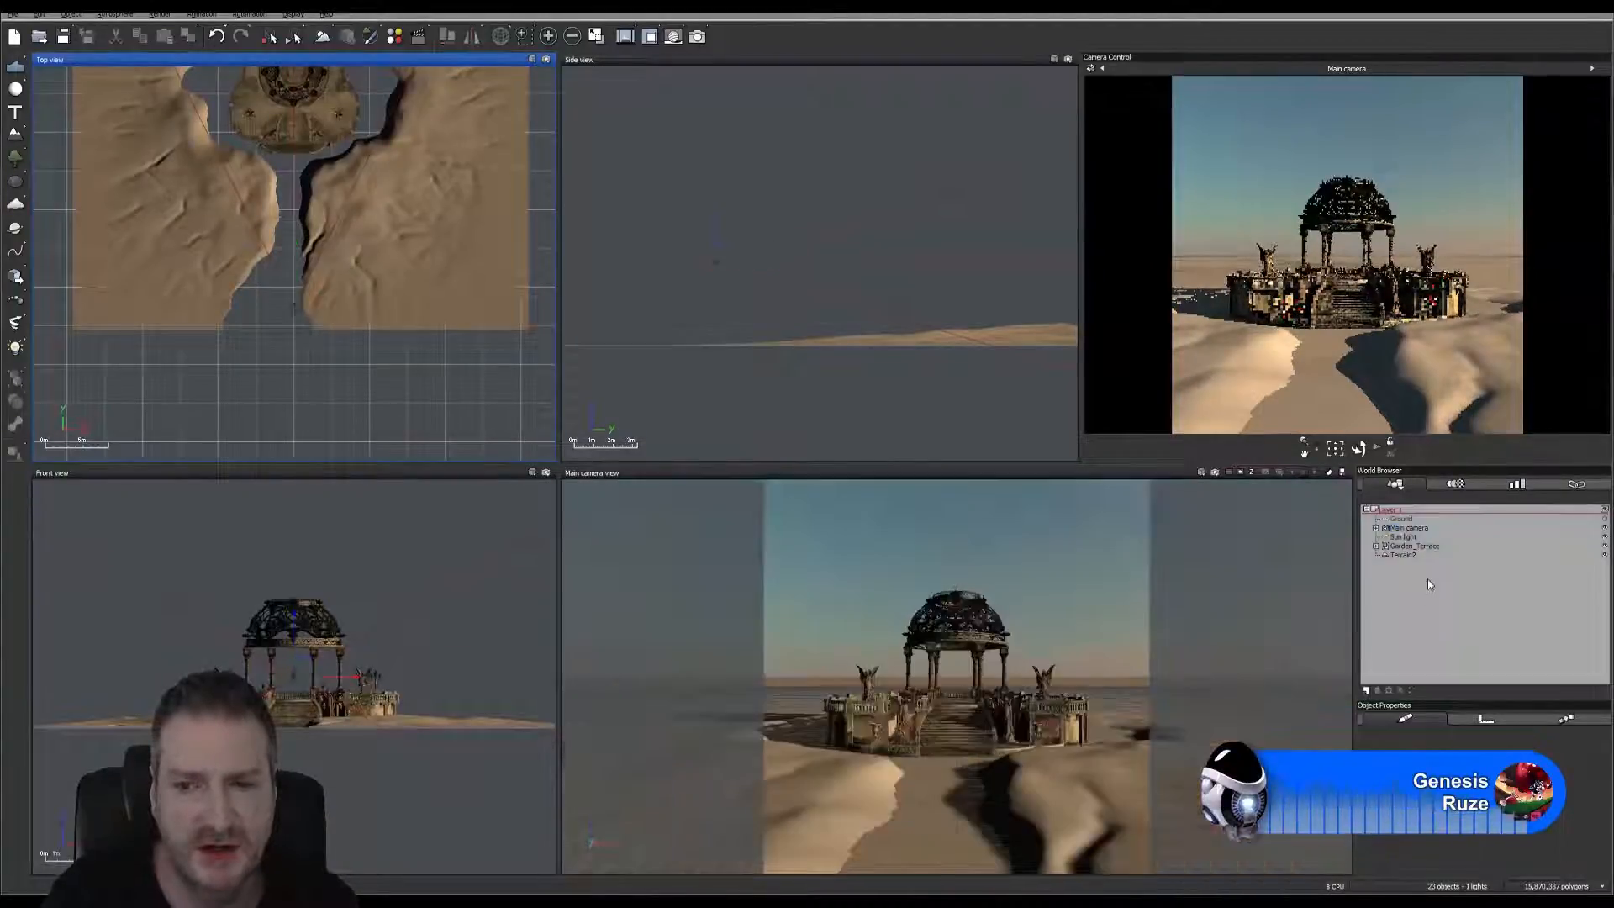
pyautogui.click(1427, 578)
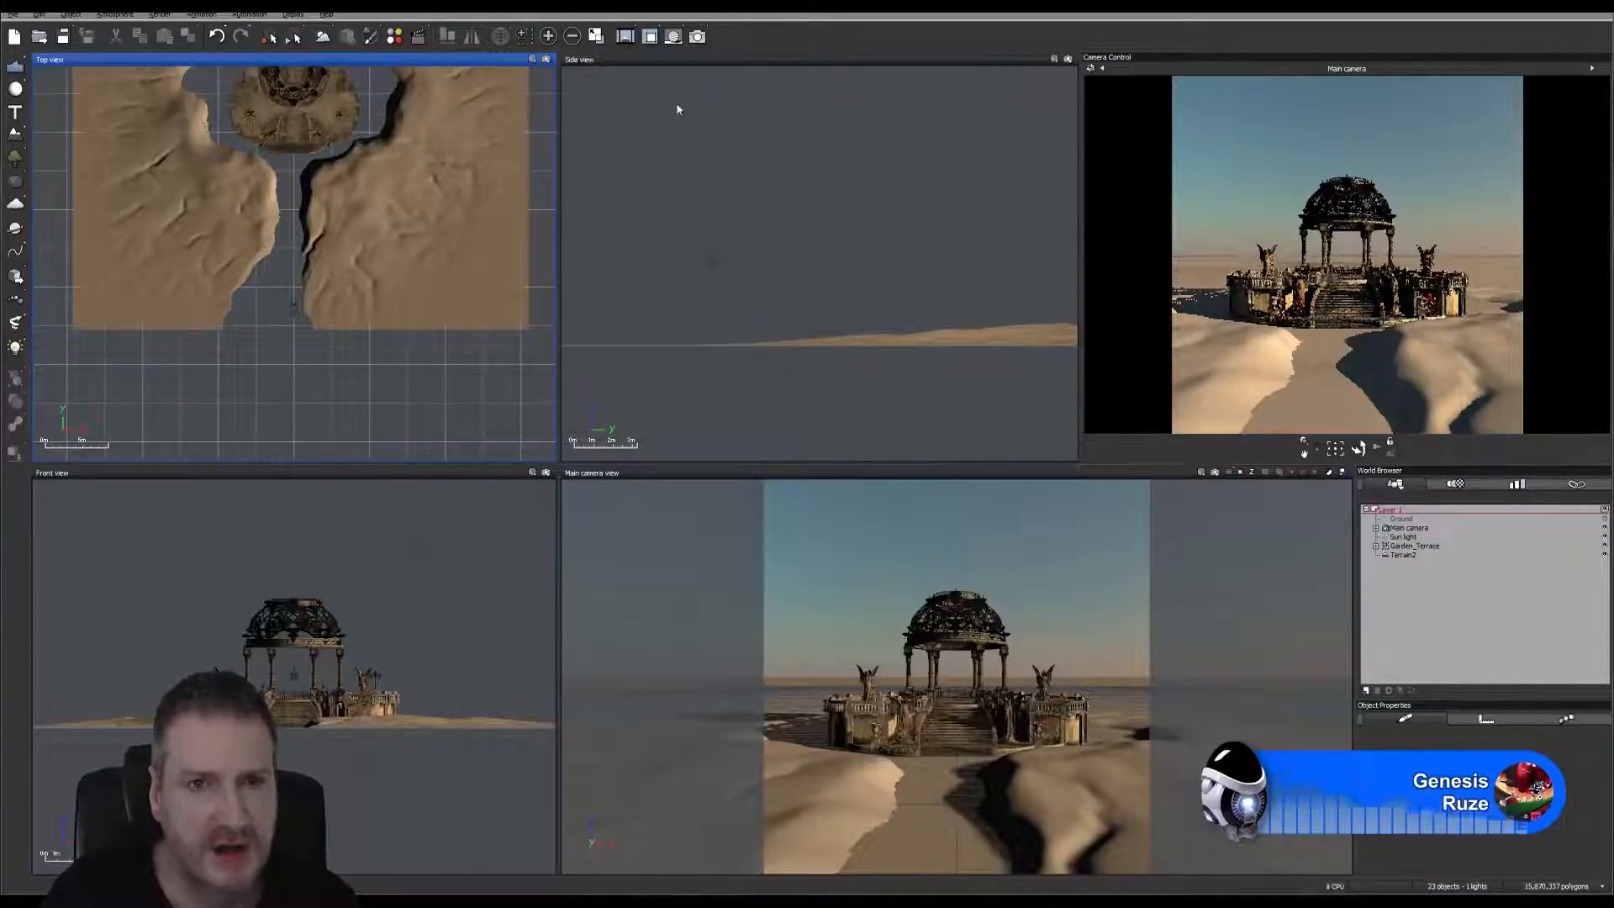
# Review the available picture aspect ratios in the render options and close the dialog with Square (1:1) kept.
pyautogui.click(697, 37)
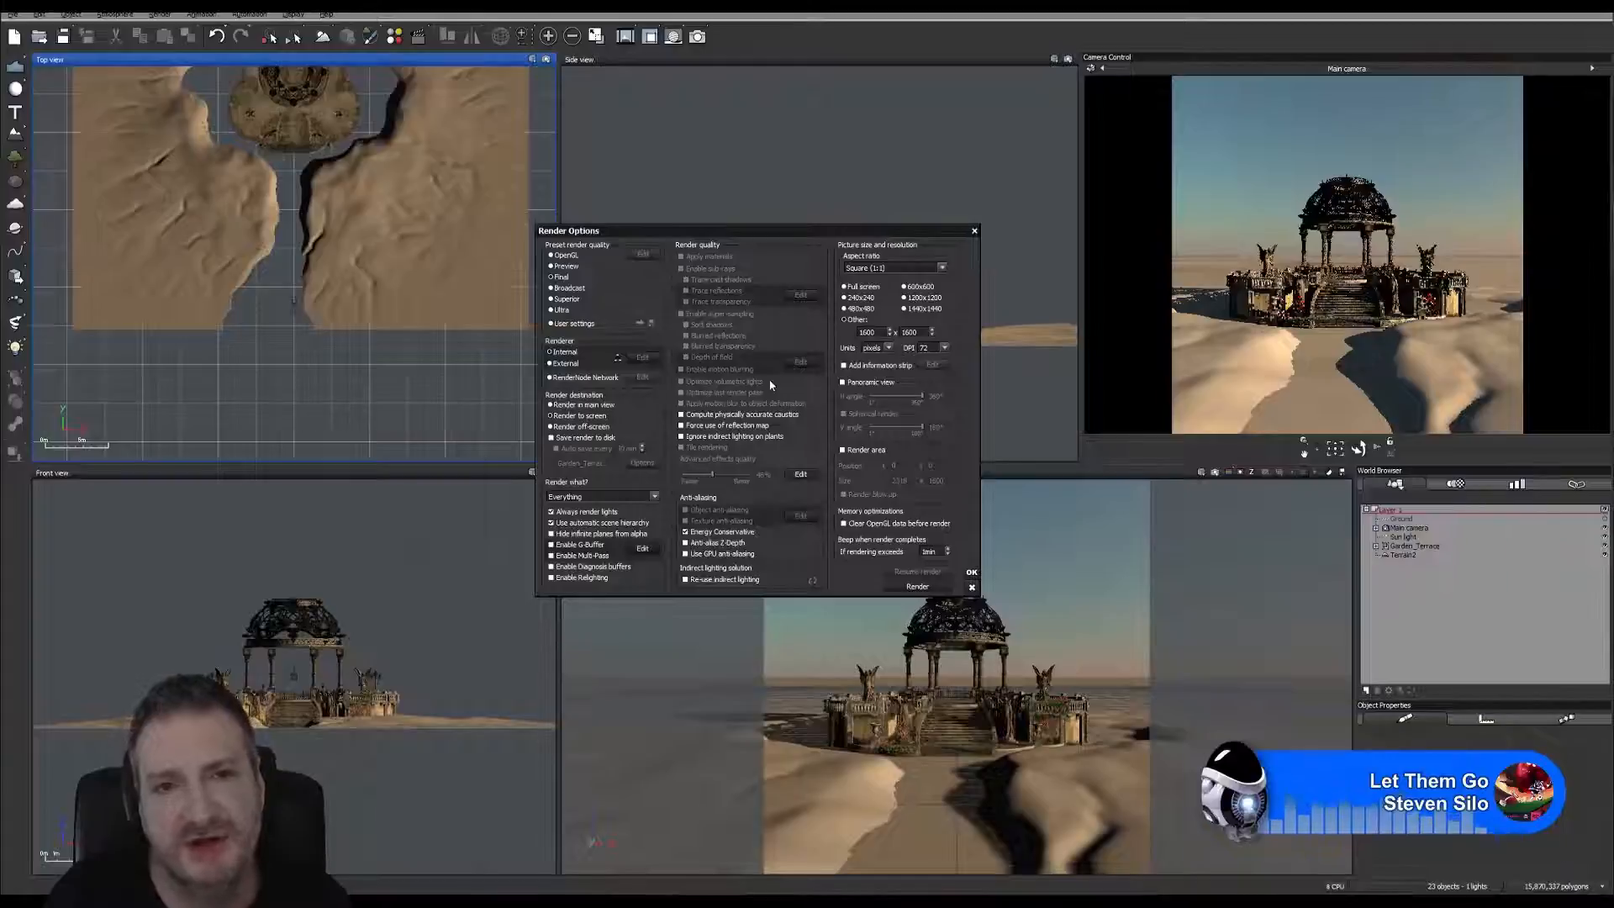
pyautogui.click(942, 268)
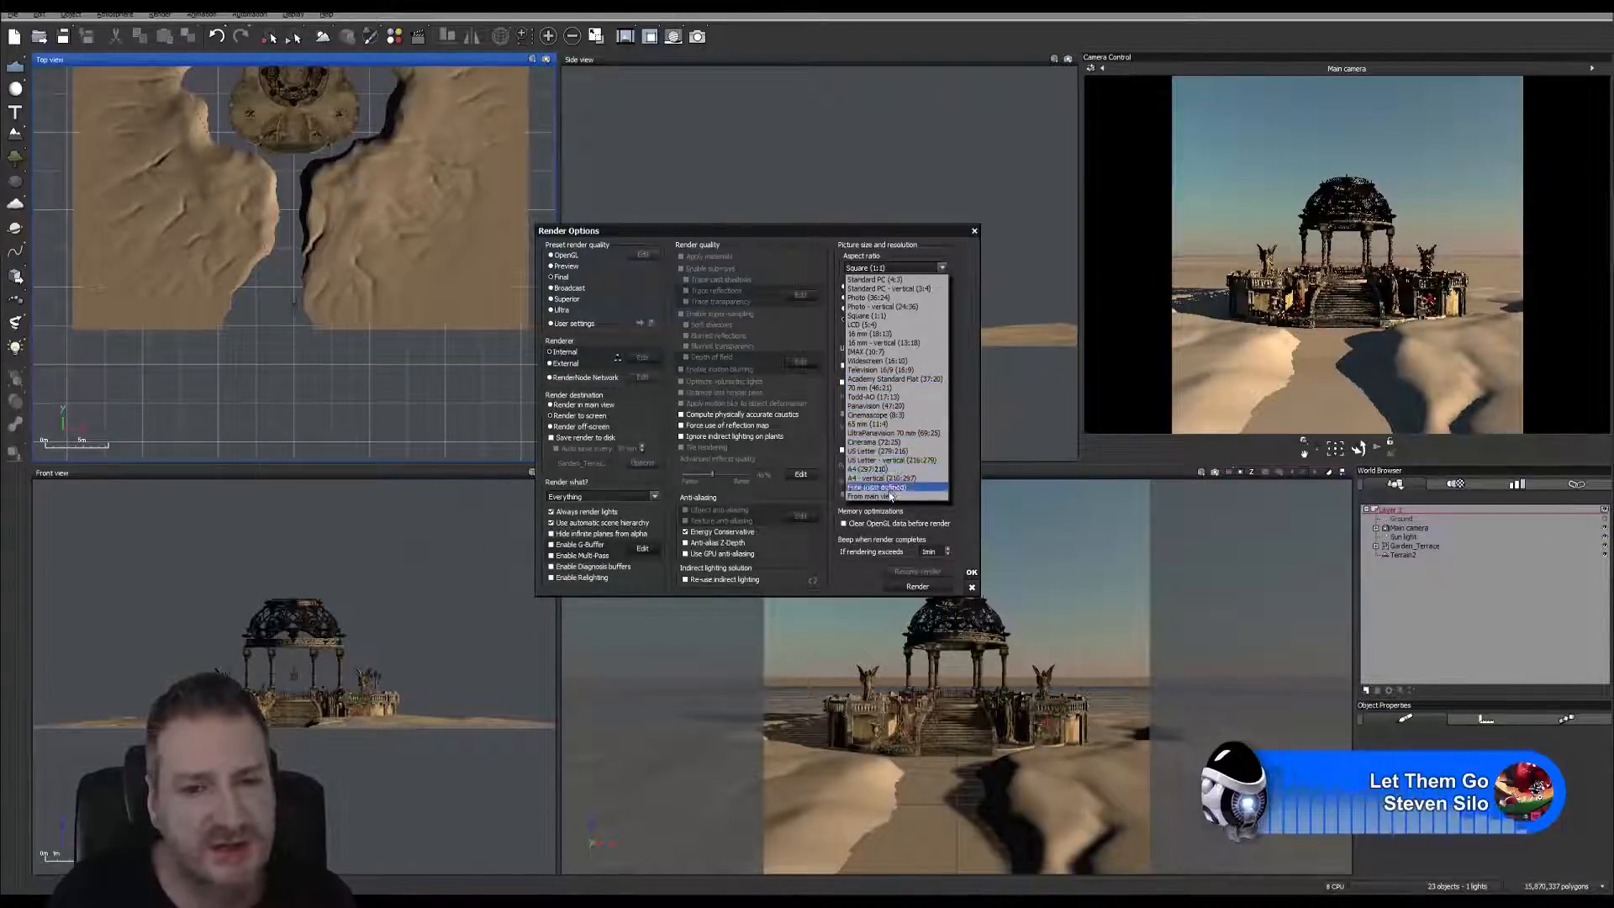
pyautogui.click(965, 290)
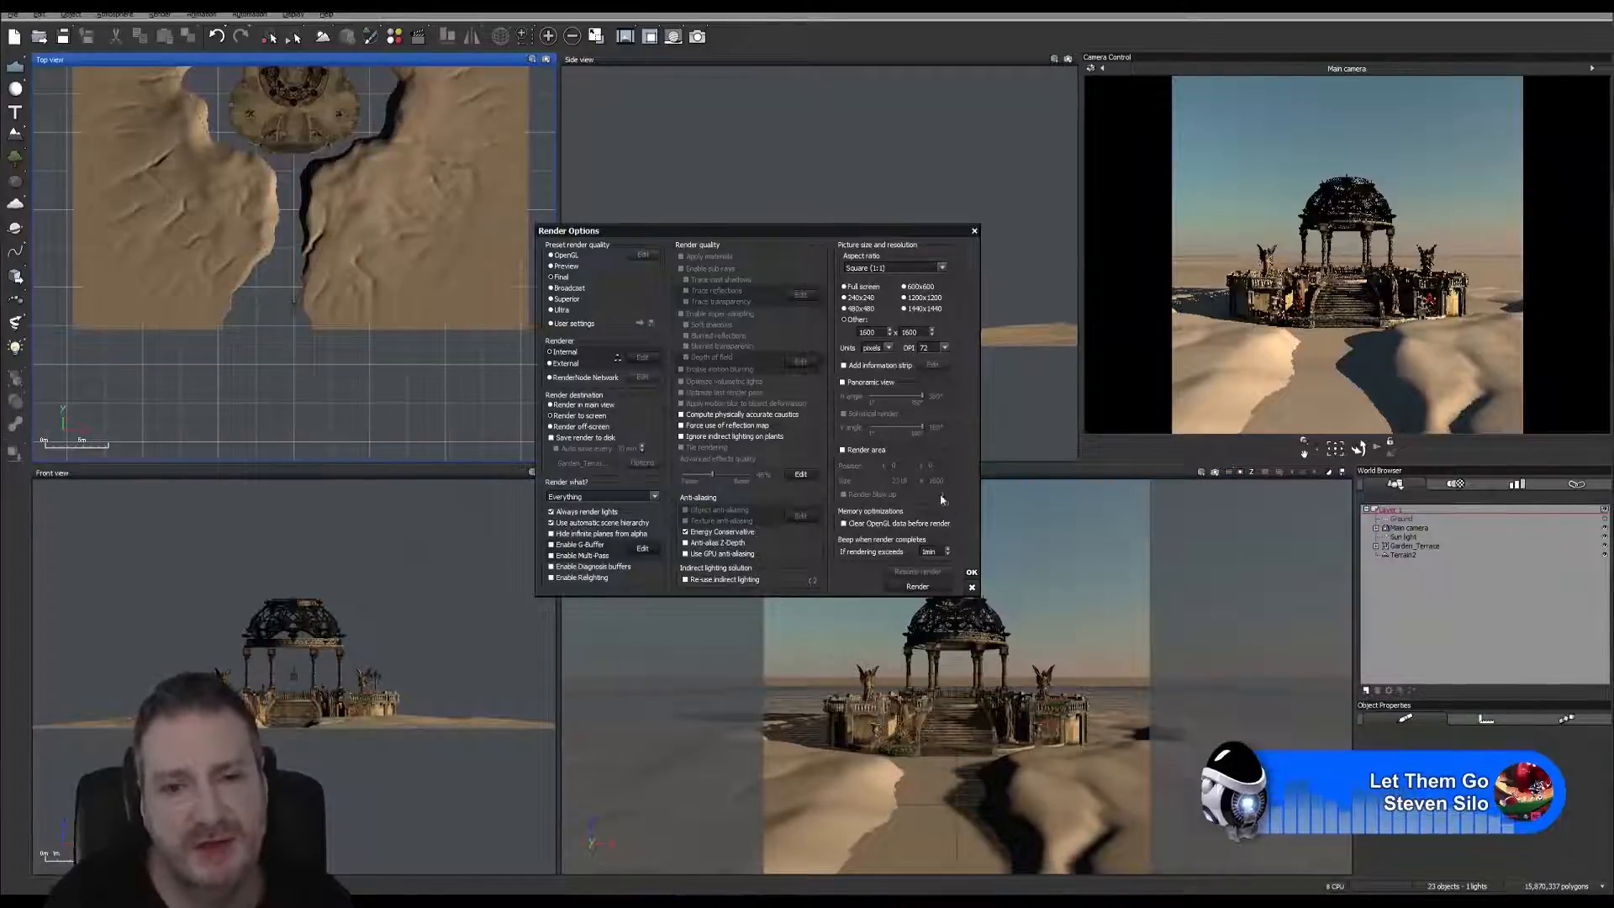
pyautogui.click(969, 572)
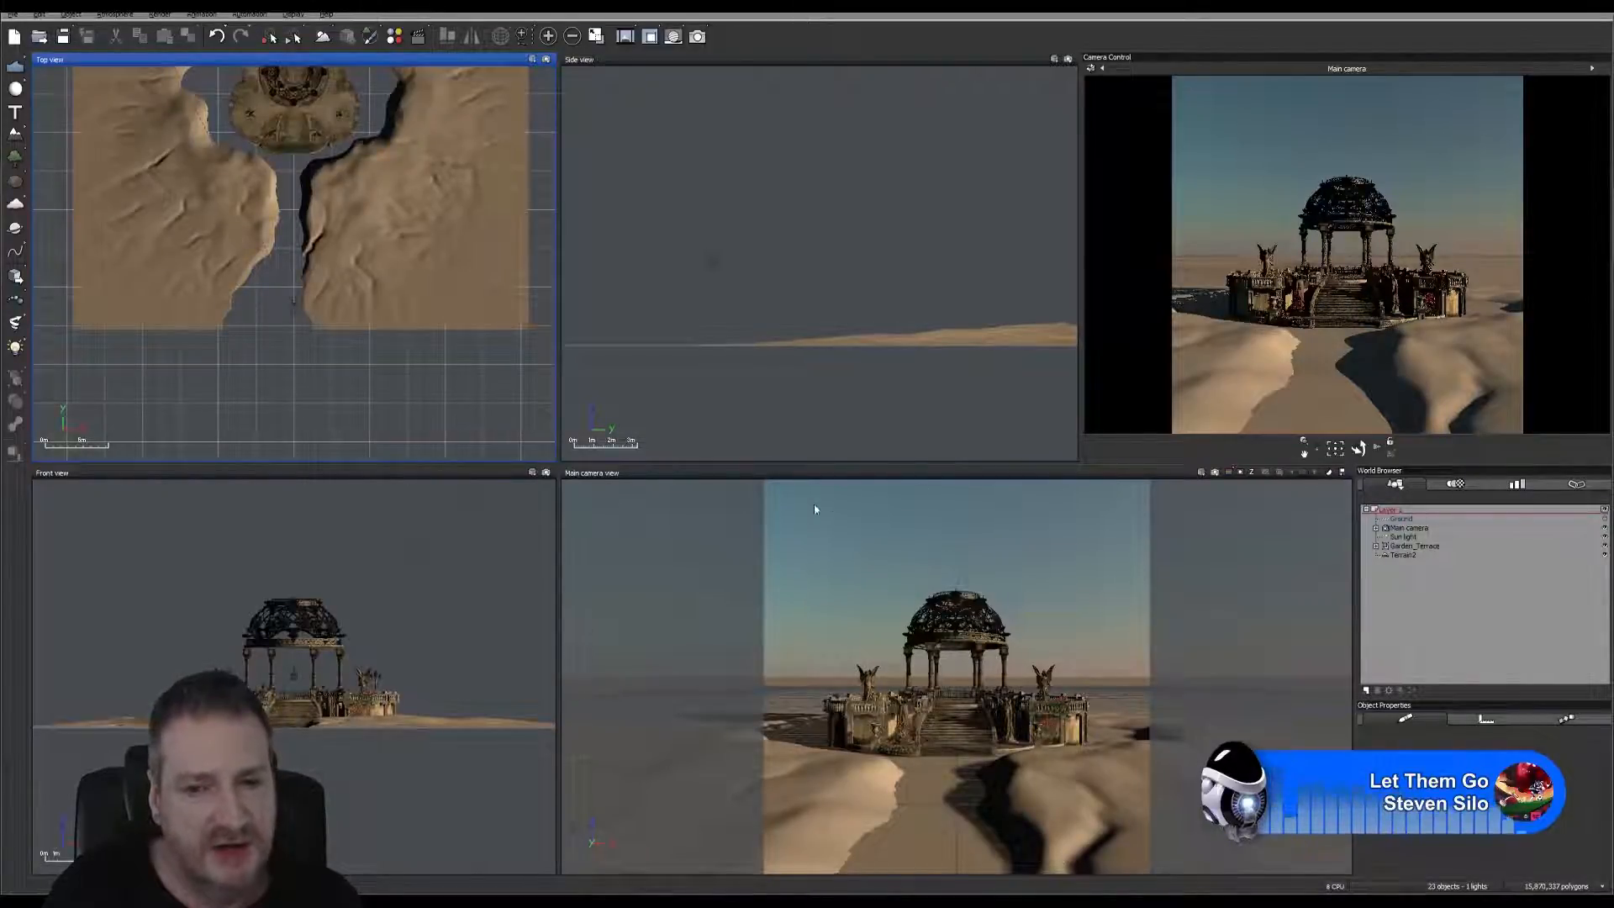
# Move the main camera closer to the terrace in the top view to suit the square framing.
pyautogui.click(1410, 527)
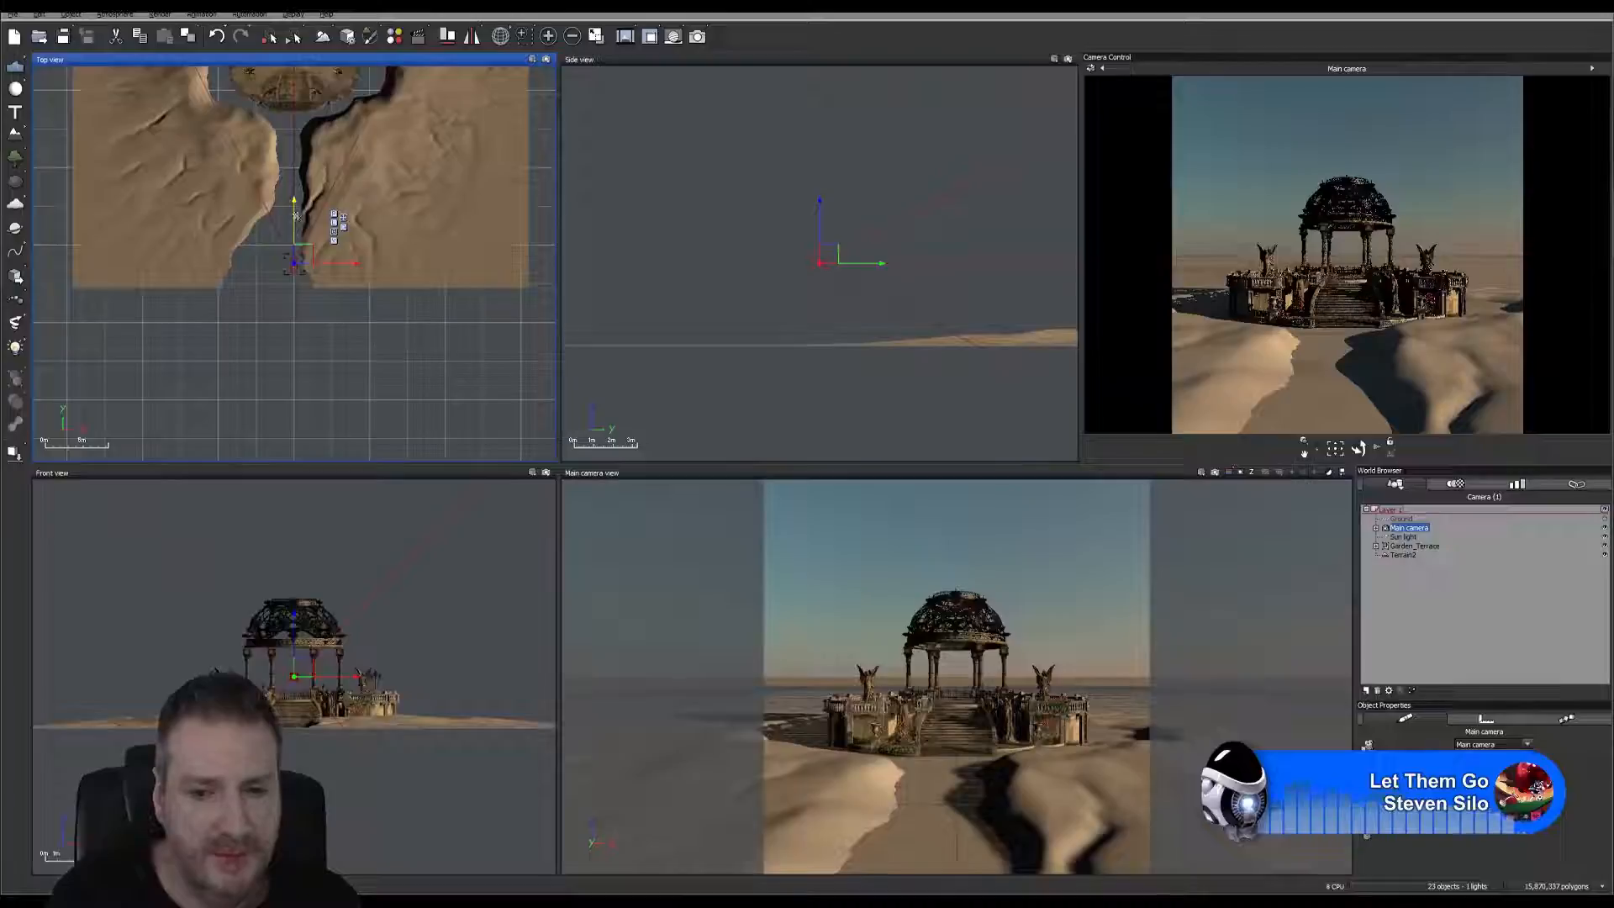
pyautogui.moveTo(295, 216); pyautogui.dragTo(301, 185)
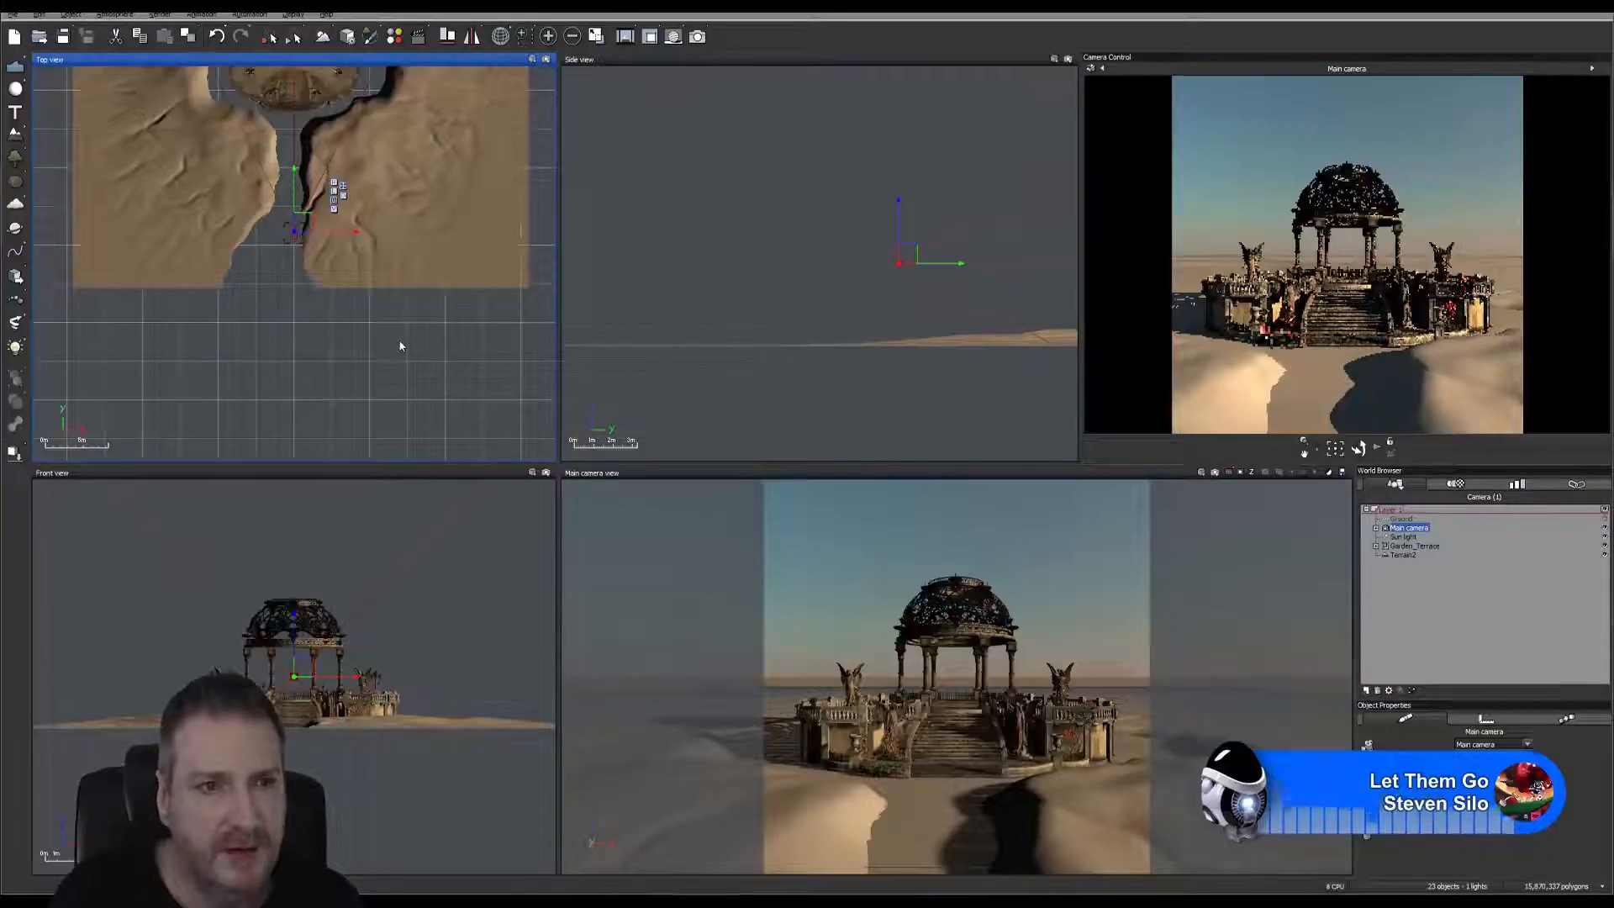
# Narrow the terrain's width in the top view so the basin and channel sit closer to the terrace, and deselect it.
pyautogui.moveTo(413, 367); pyautogui.dragTo(402, 456, button='middle')
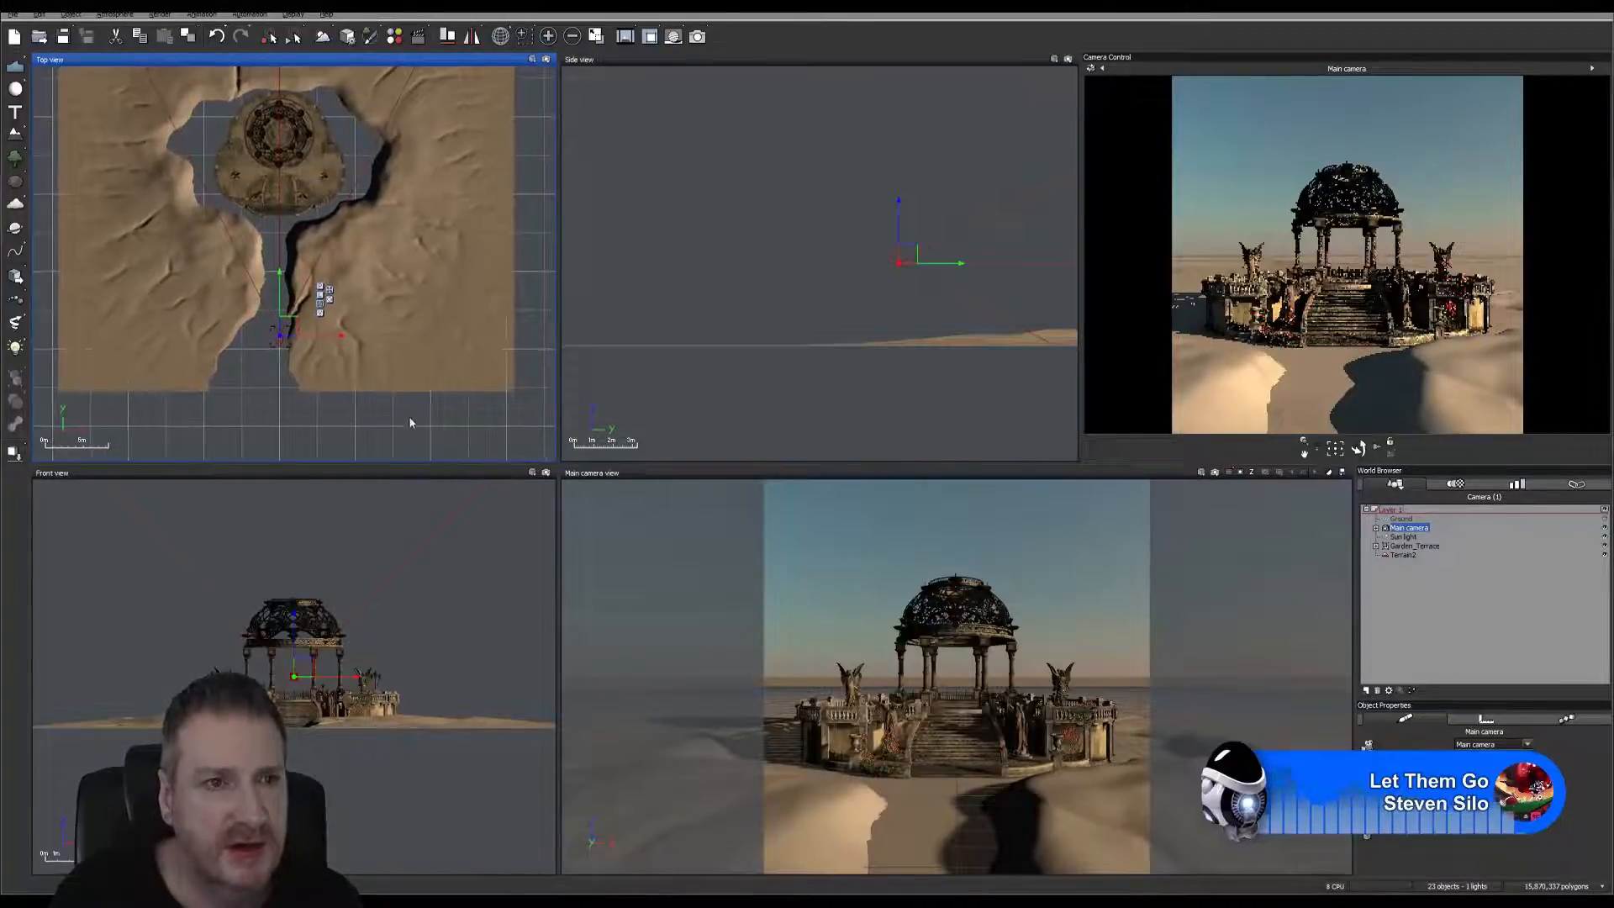
pyautogui.click(404, 237)
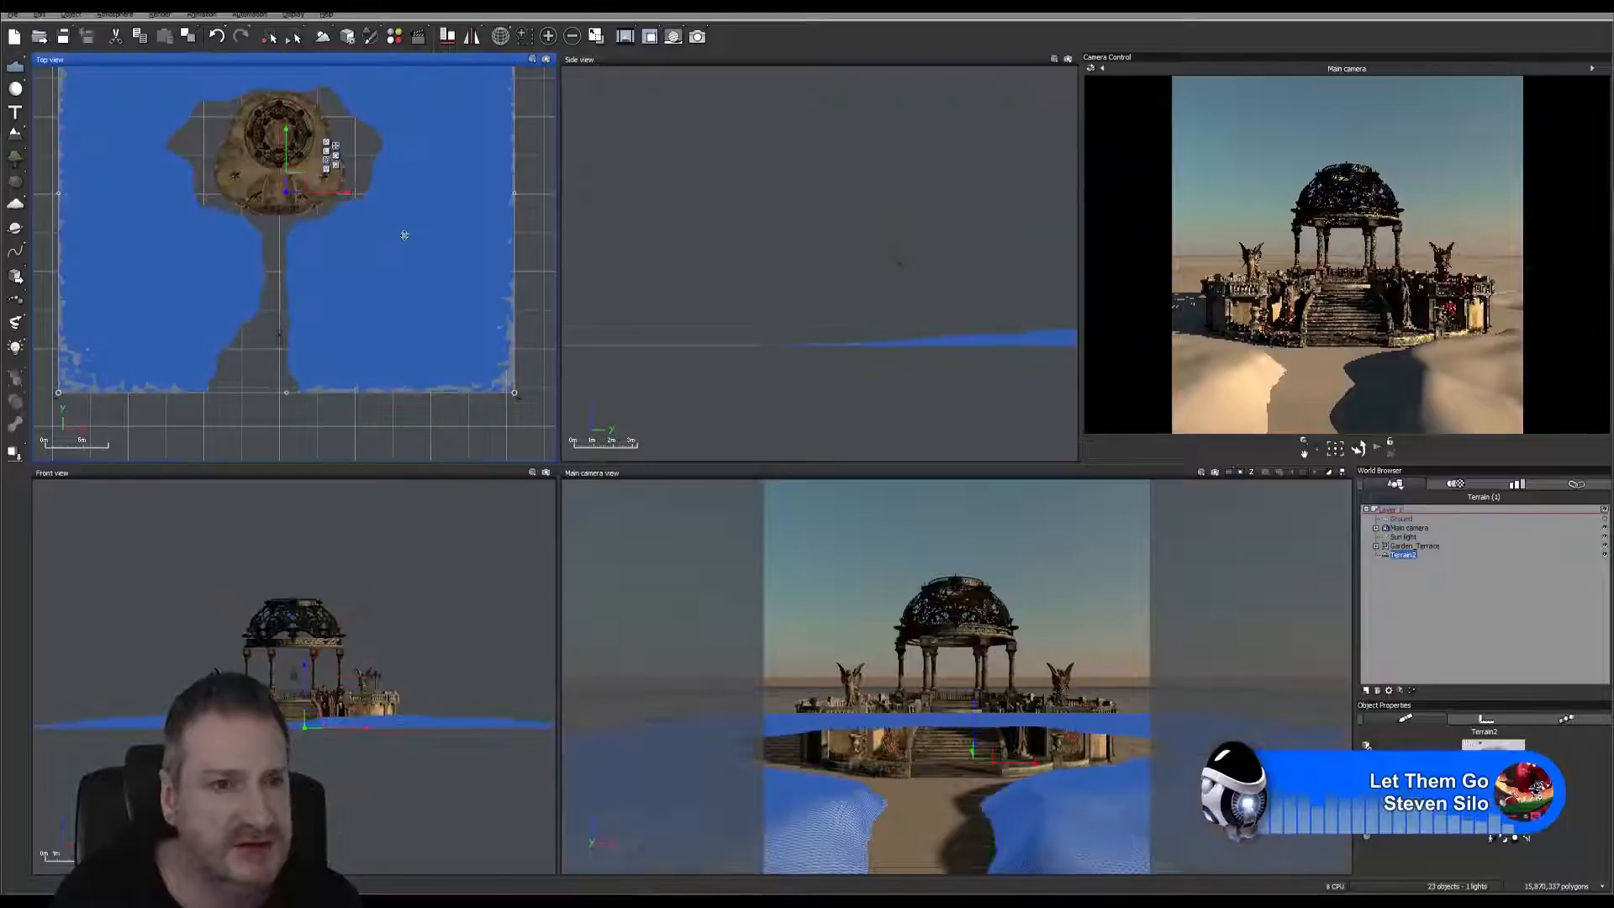
pyautogui.click(337, 167)
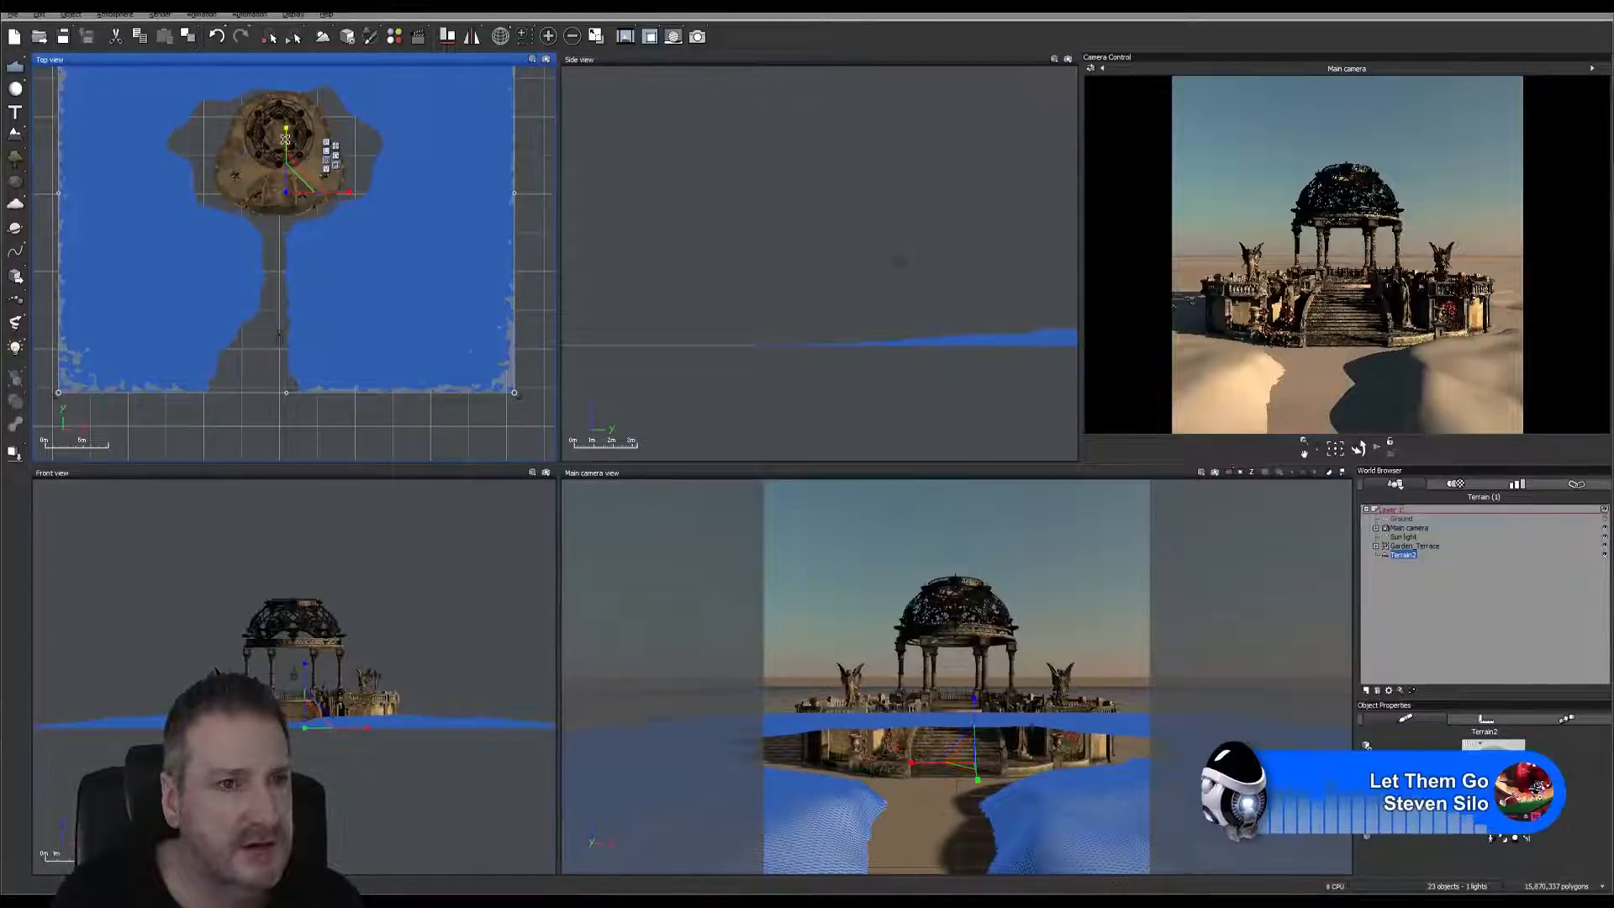
pyautogui.moveTo(285, 139); pyautogui.dragTo(302, 210)
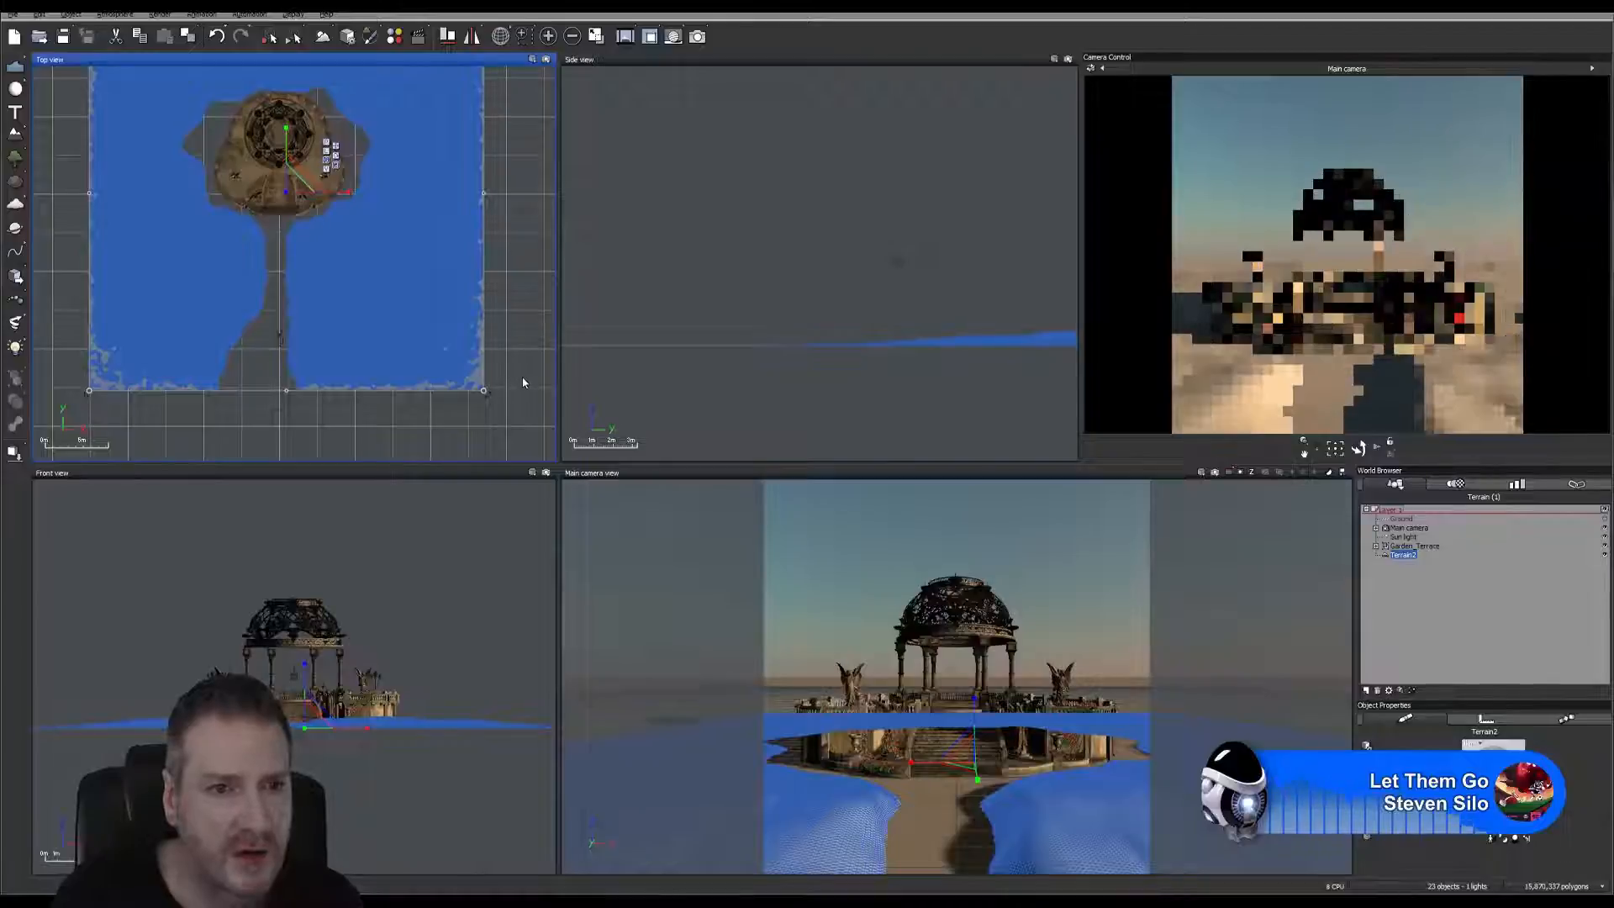
pyautogui.click(541, 417)
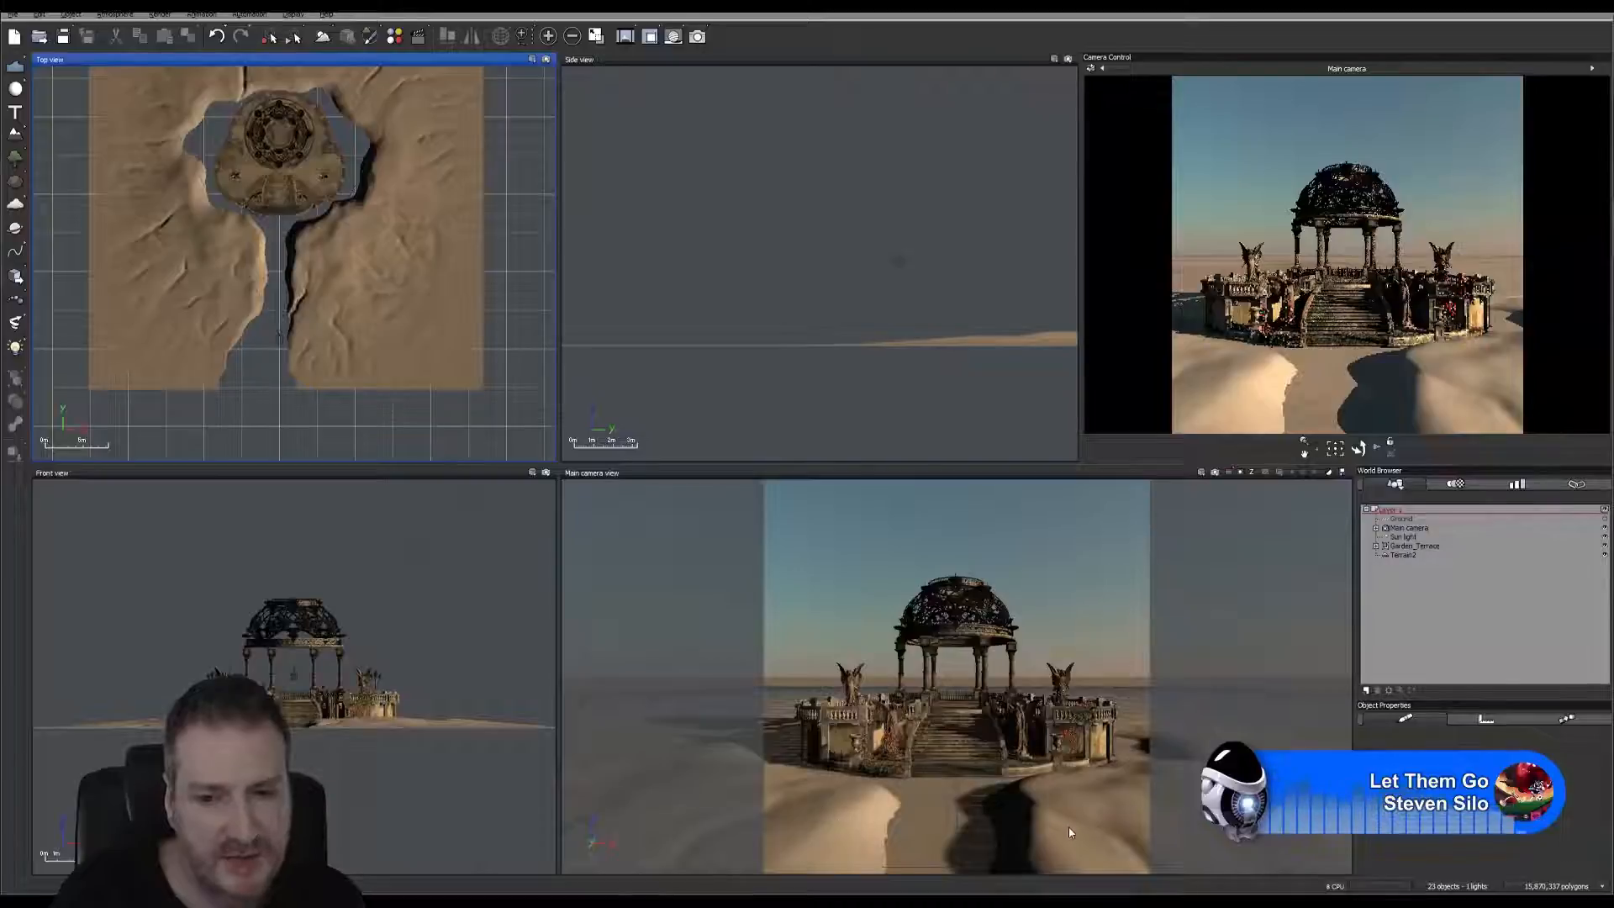
# Stretch the terrain slightly taller in the front view, keeping its banks low around the terrace base, and deselect it.
pyautogui.click(358, 353)
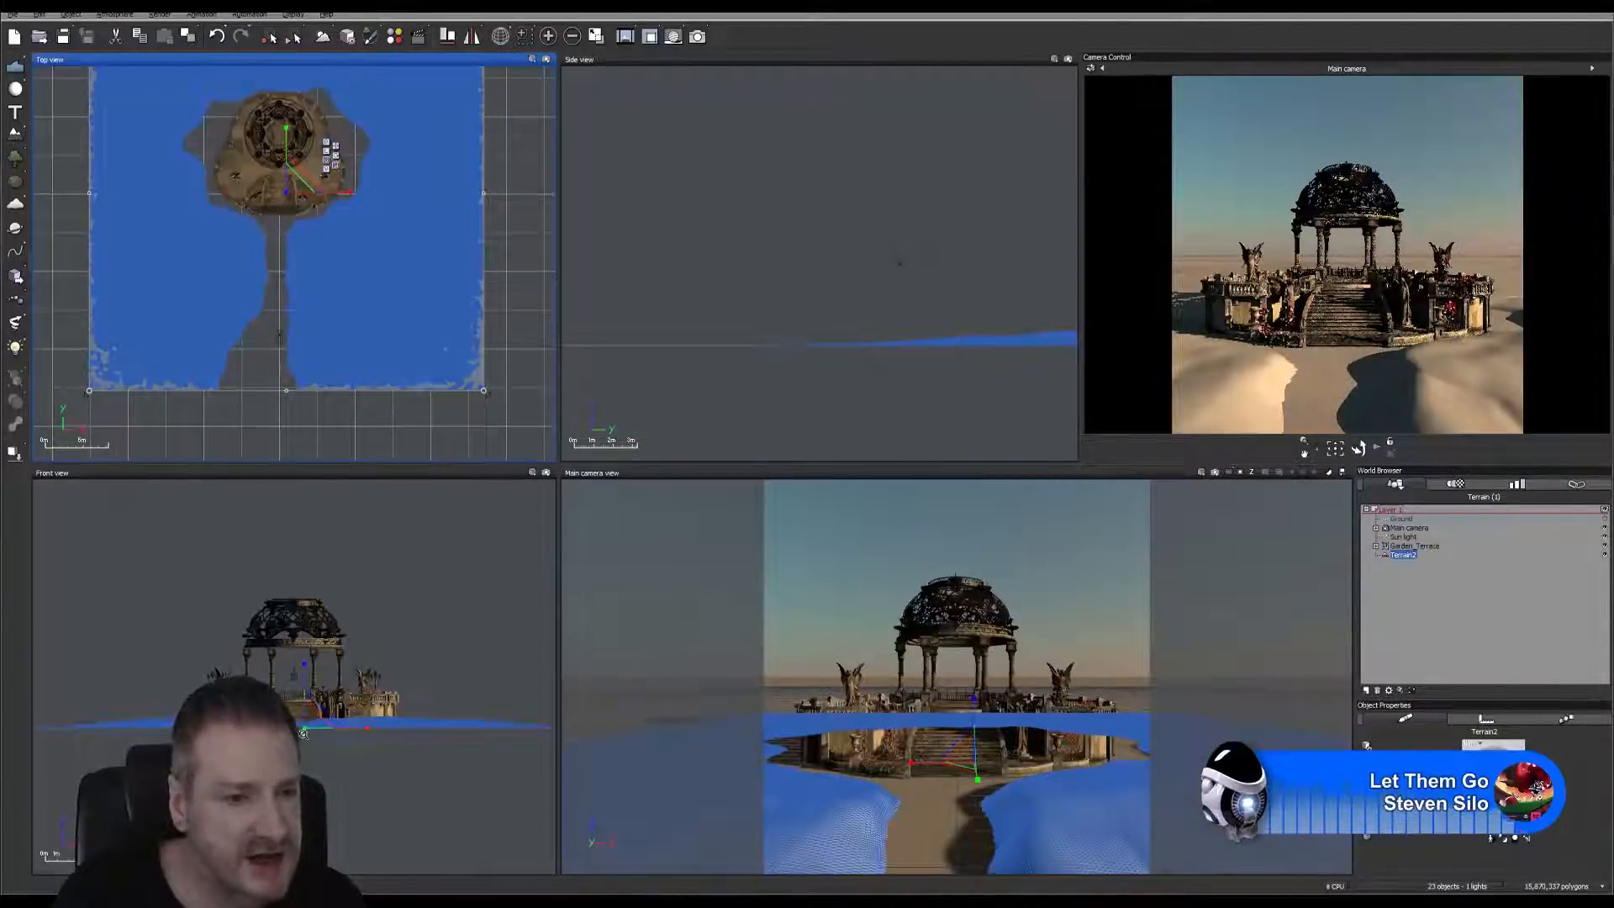
pyautogui.scroll(4, 304, 734)
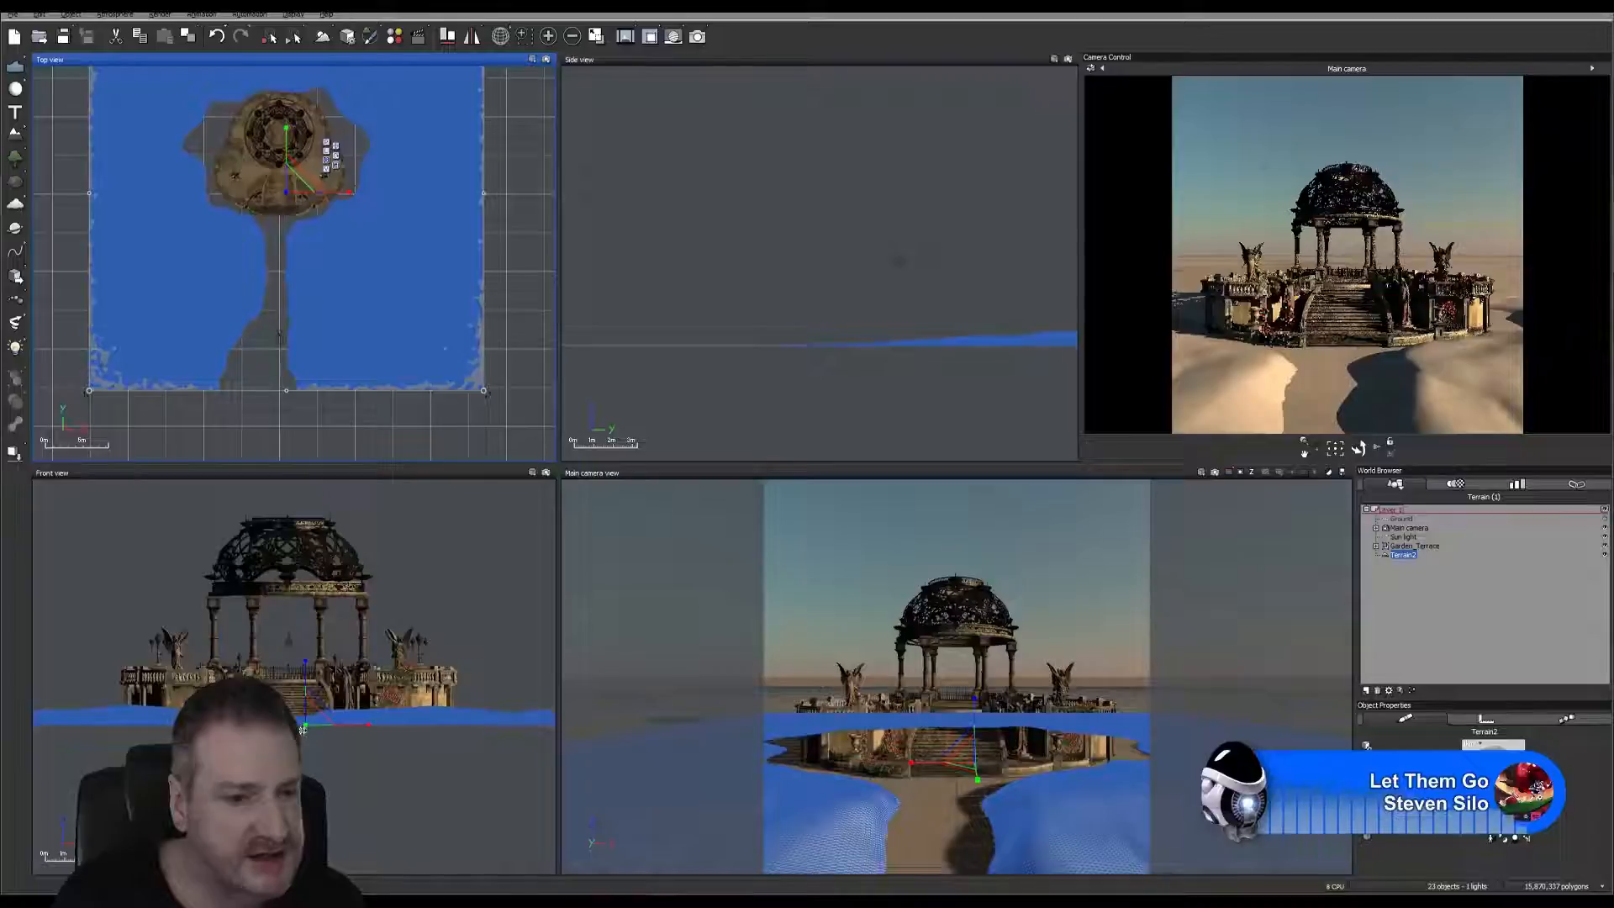
pyautogui.click(307, 666)
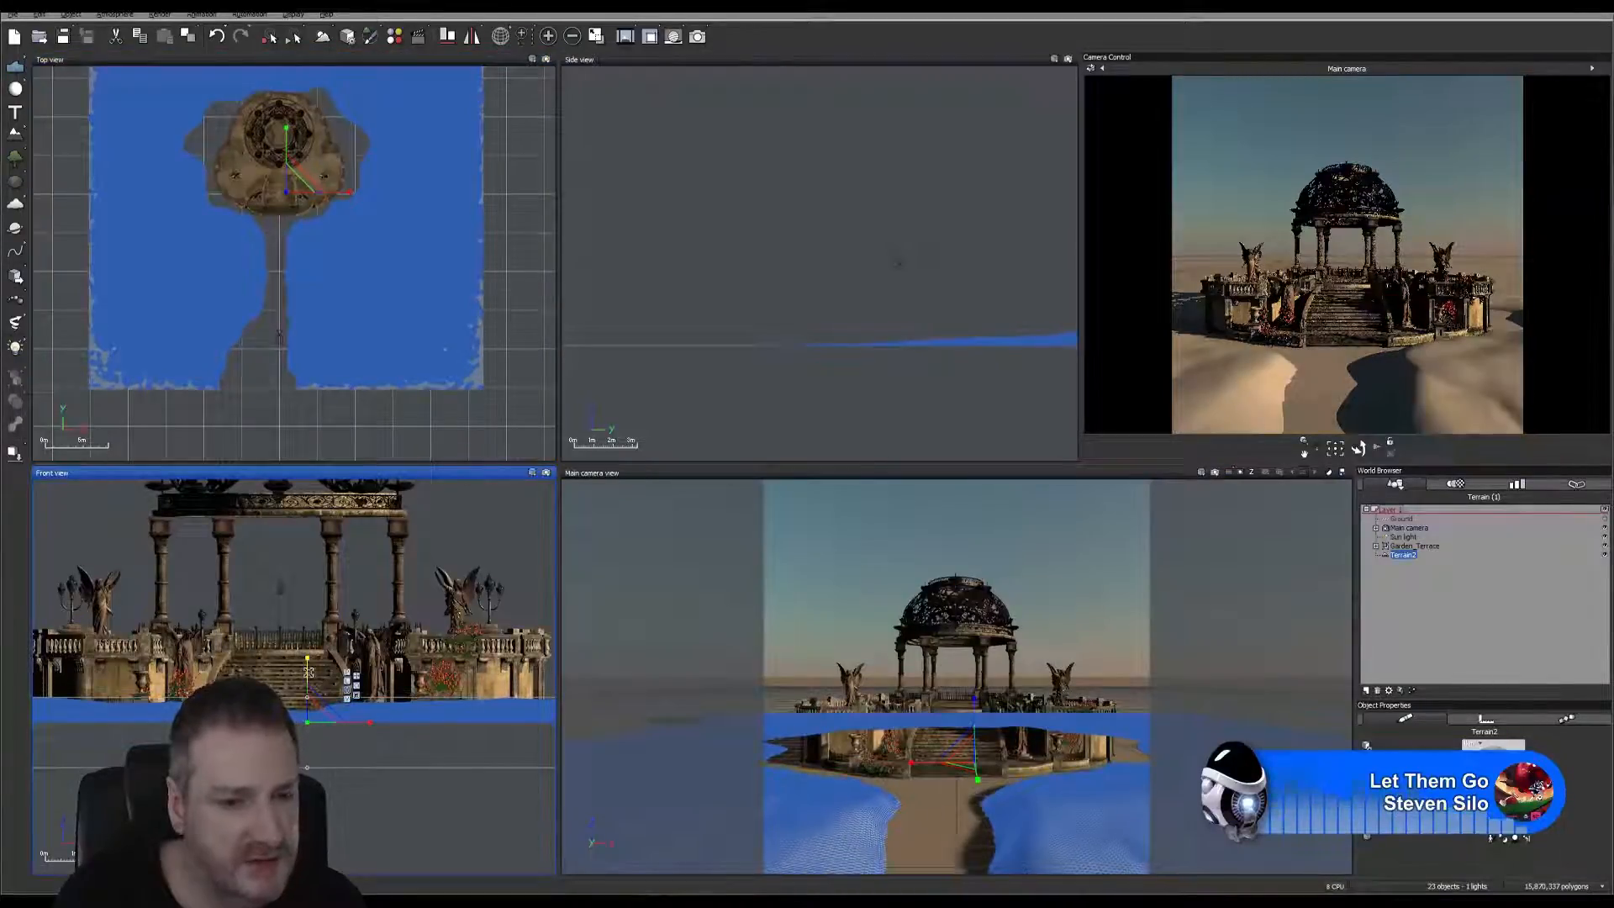
pyautogui.moveTo(308, 672); pyautogui.dragTo(325, 667)
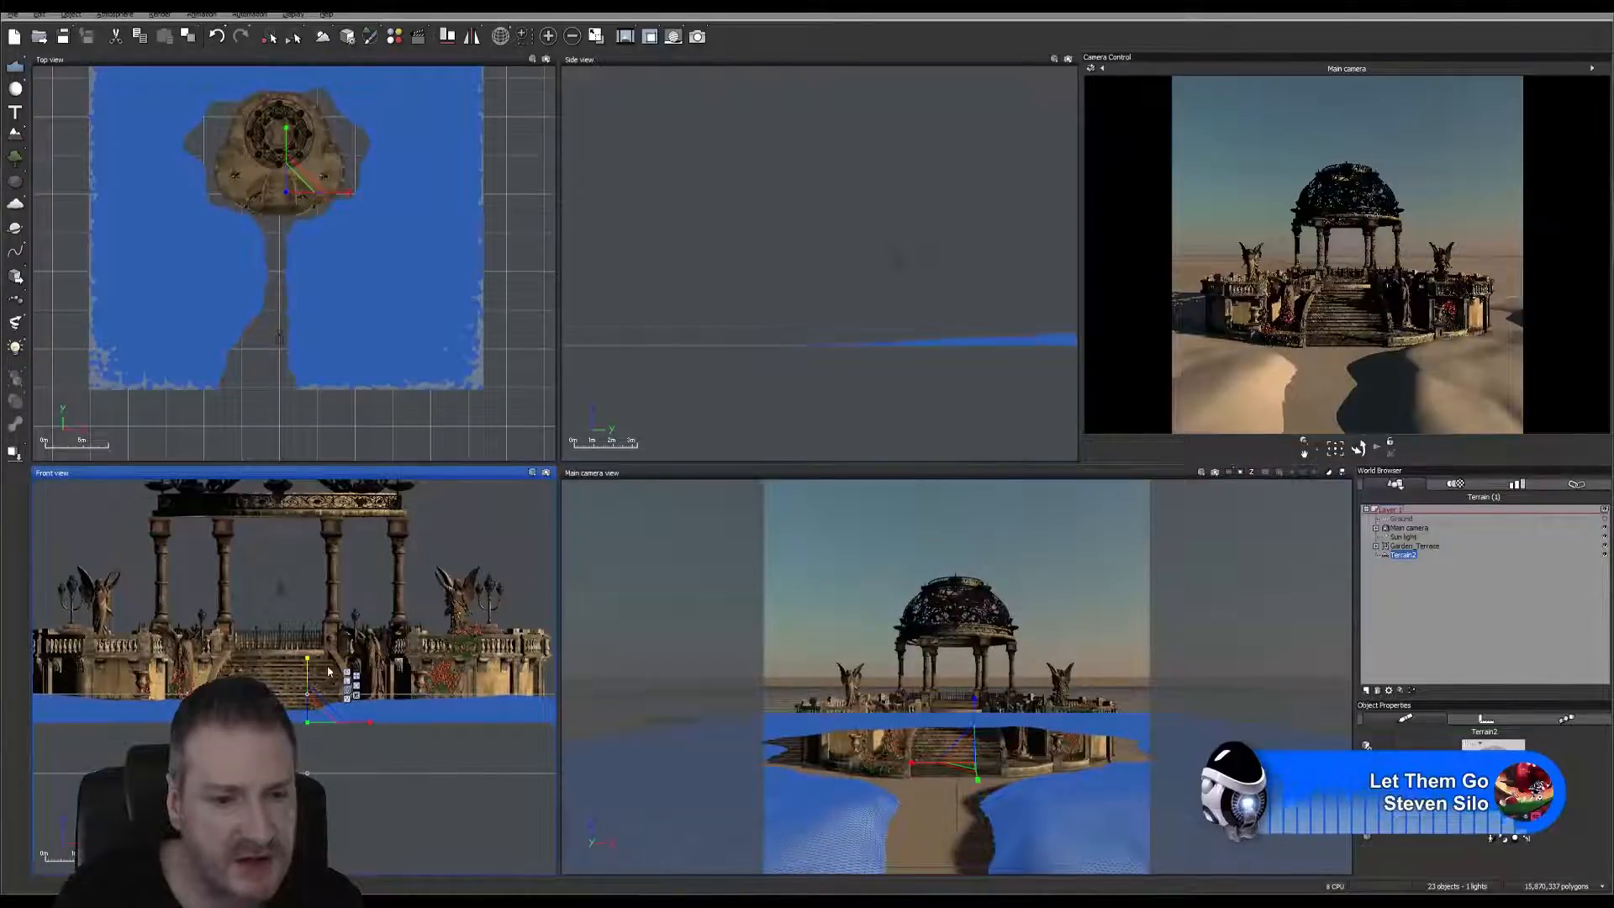
pyautogui.click(511, 431)
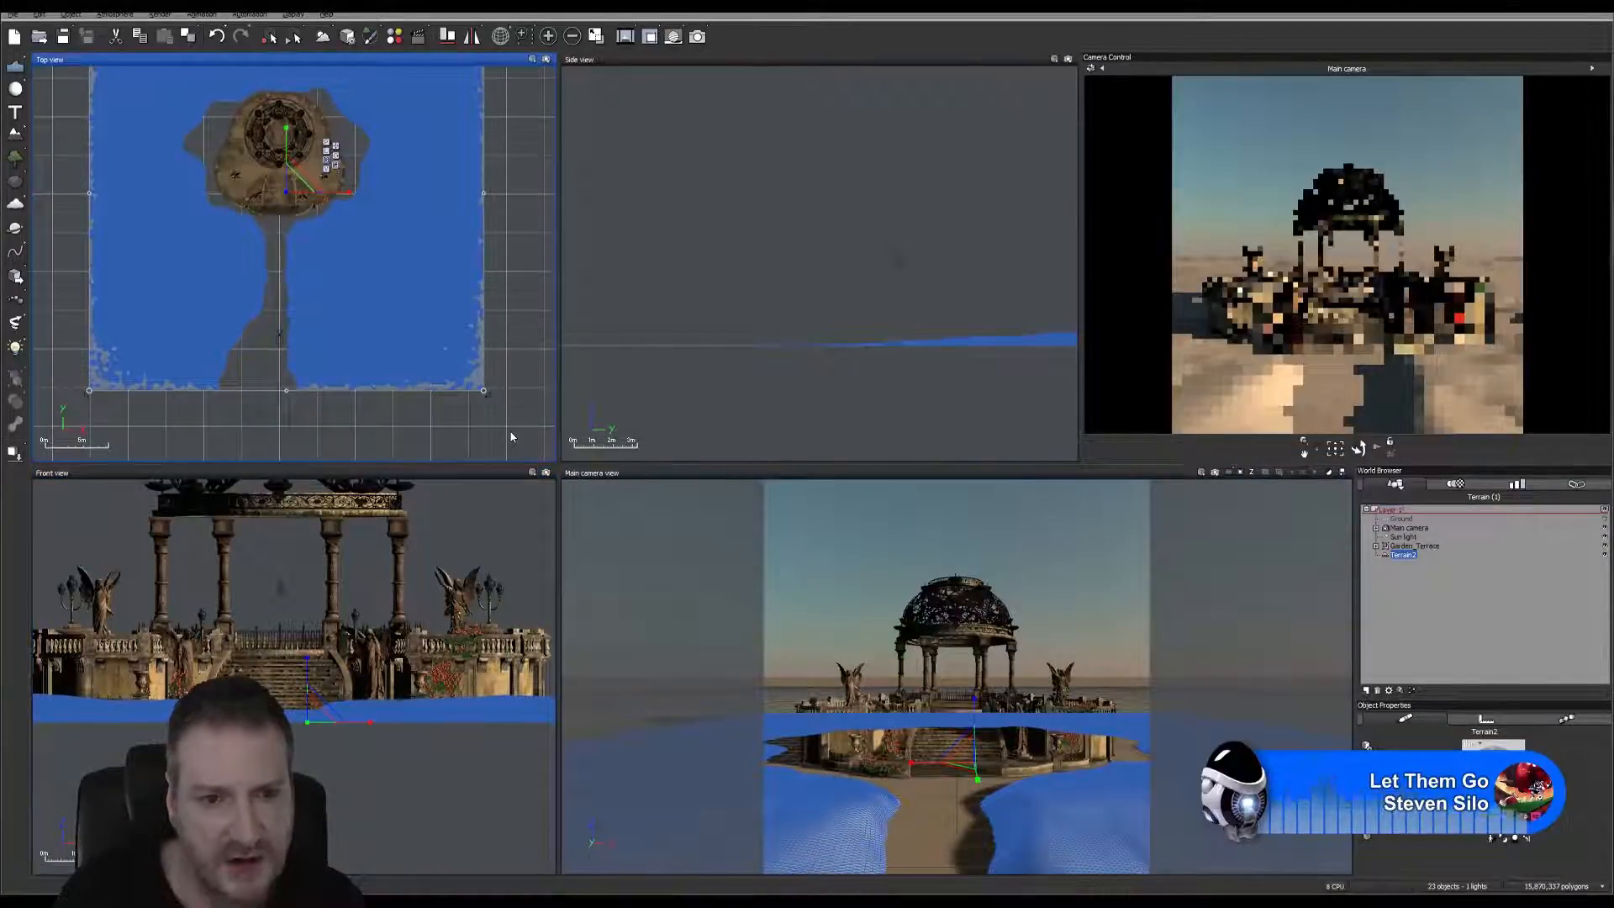
pyautogui.click(1478, 630)
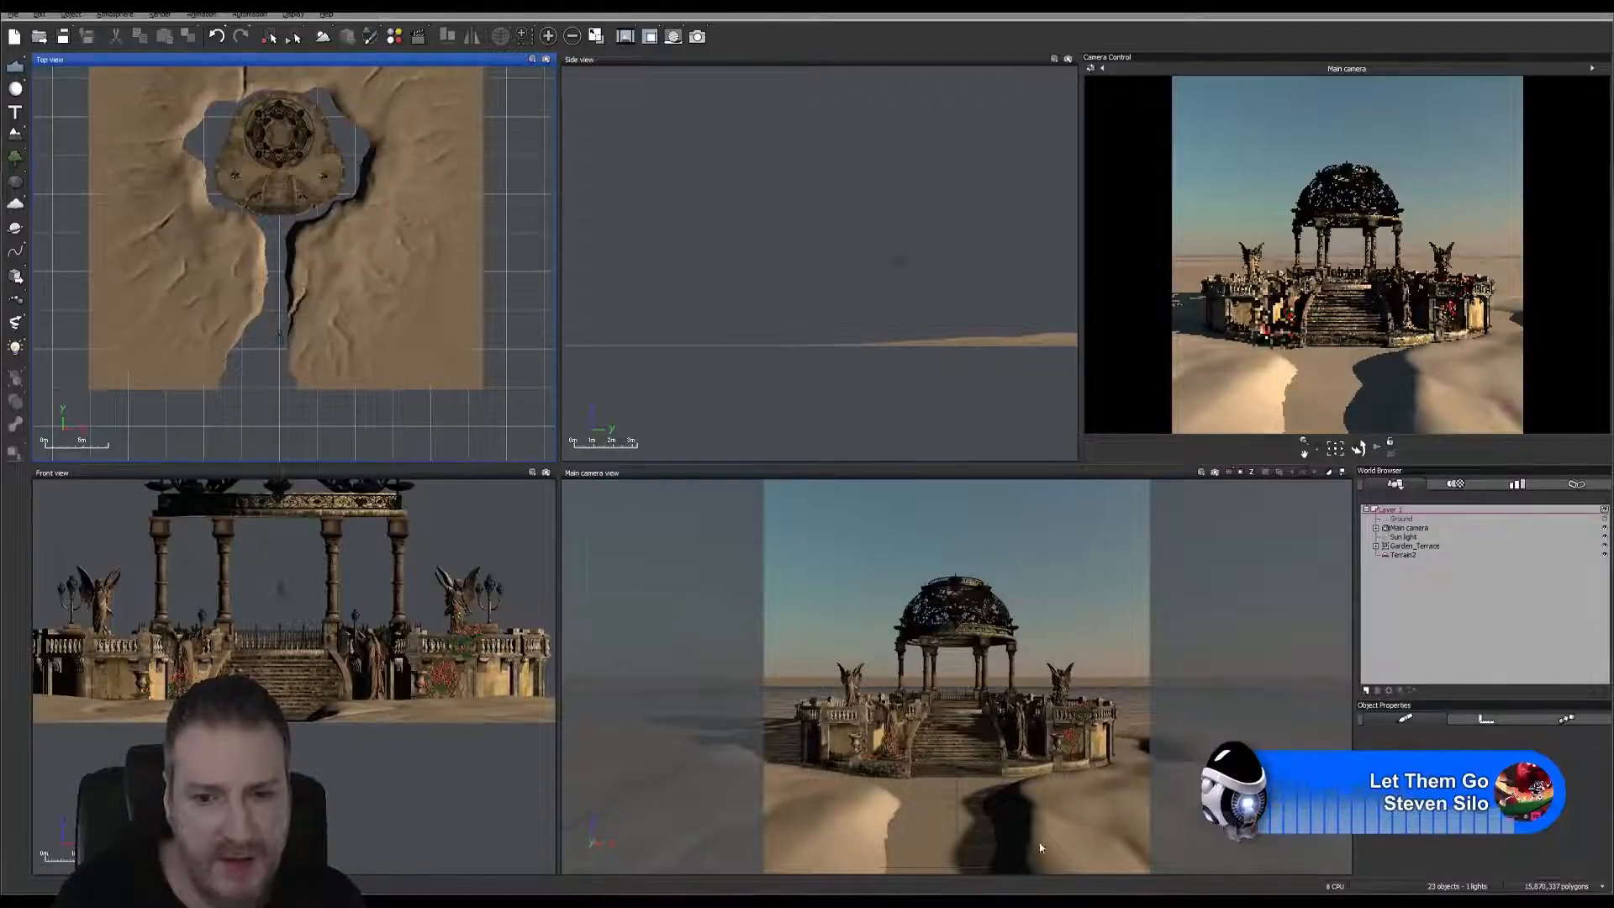
# Try a higher viewpoint for the main camera, and lower it close to the sand so it looks along the channel to the terrace stairs.
pyautogui.click(1417, 527)
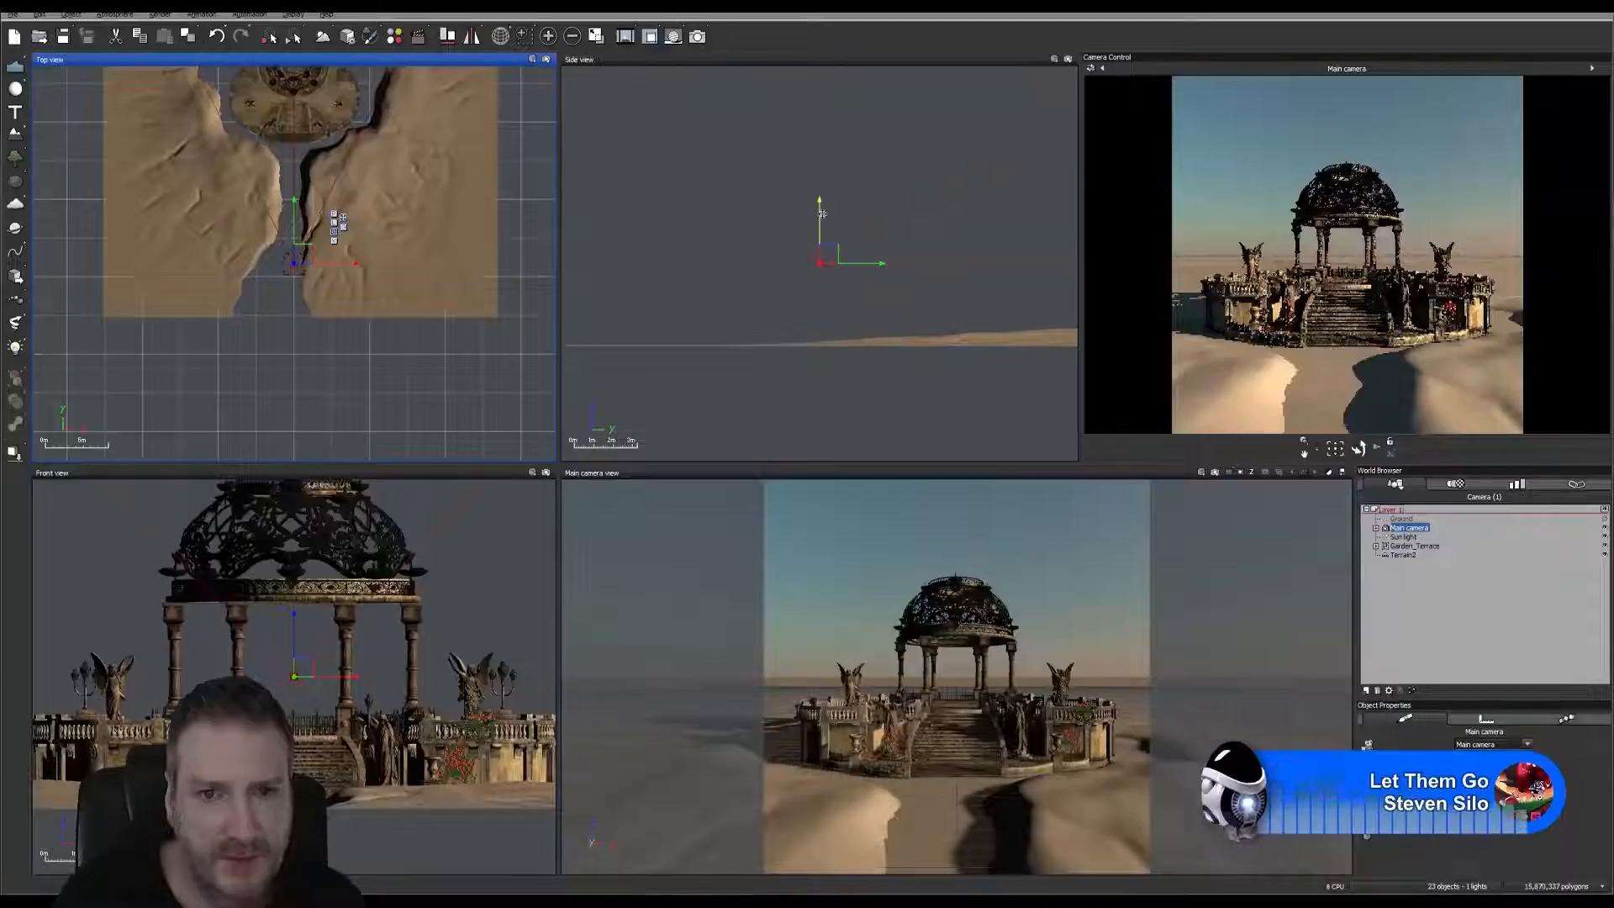
pyautogui.moveTo(821, 216); pyautogui.dragTo(820, 151)
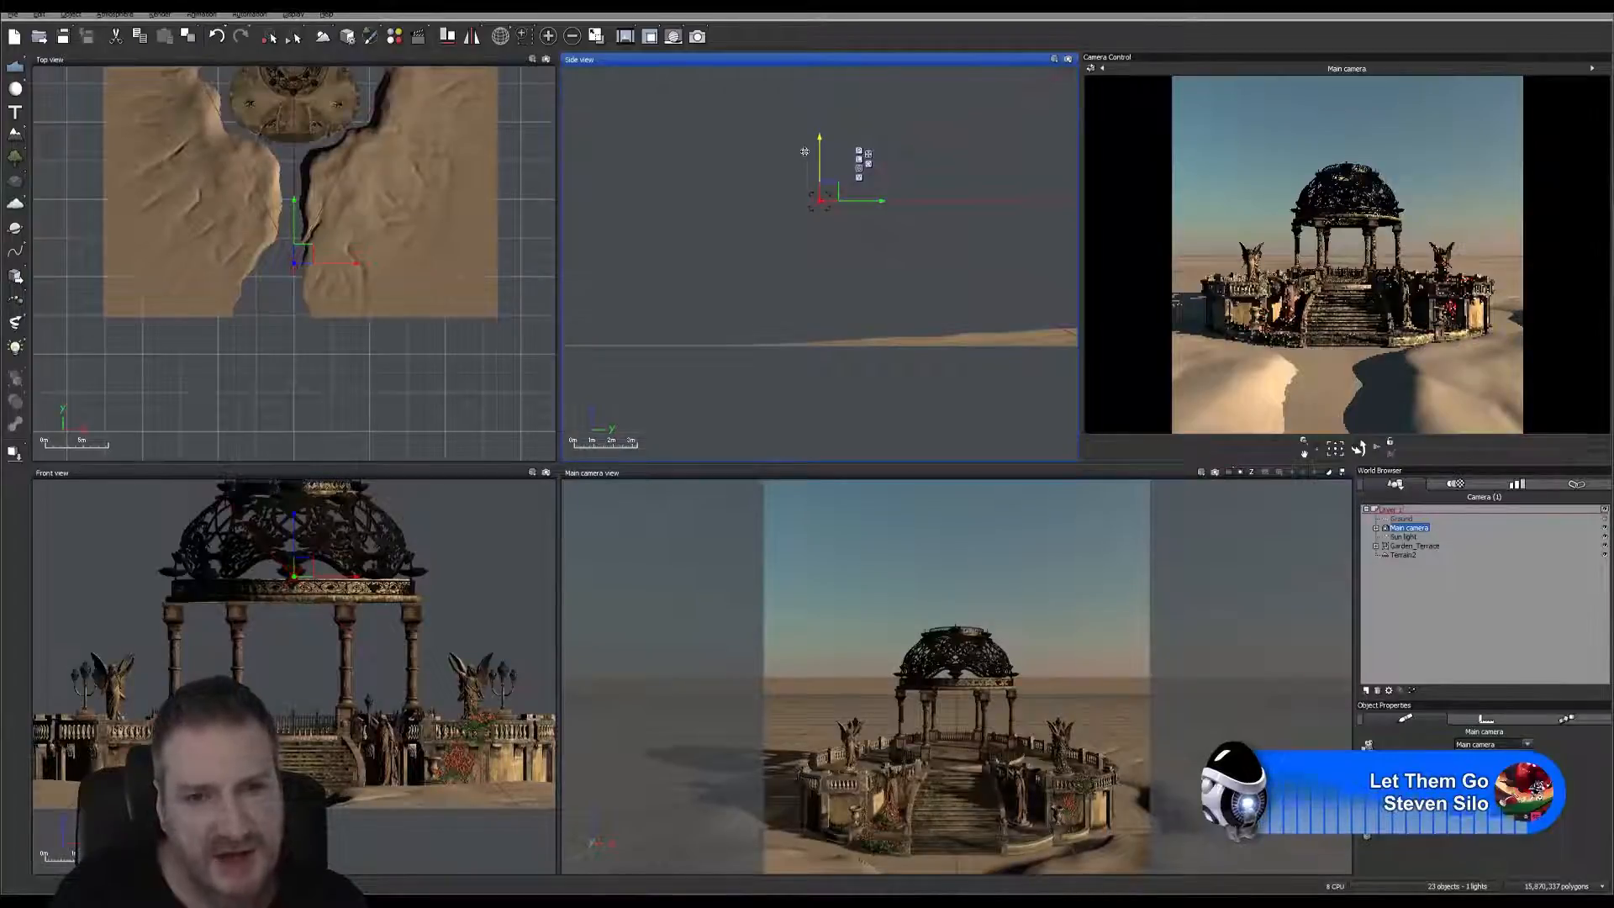
pyautogui.moveTo(812, 168); pyautogui.dragTo(846, 262)
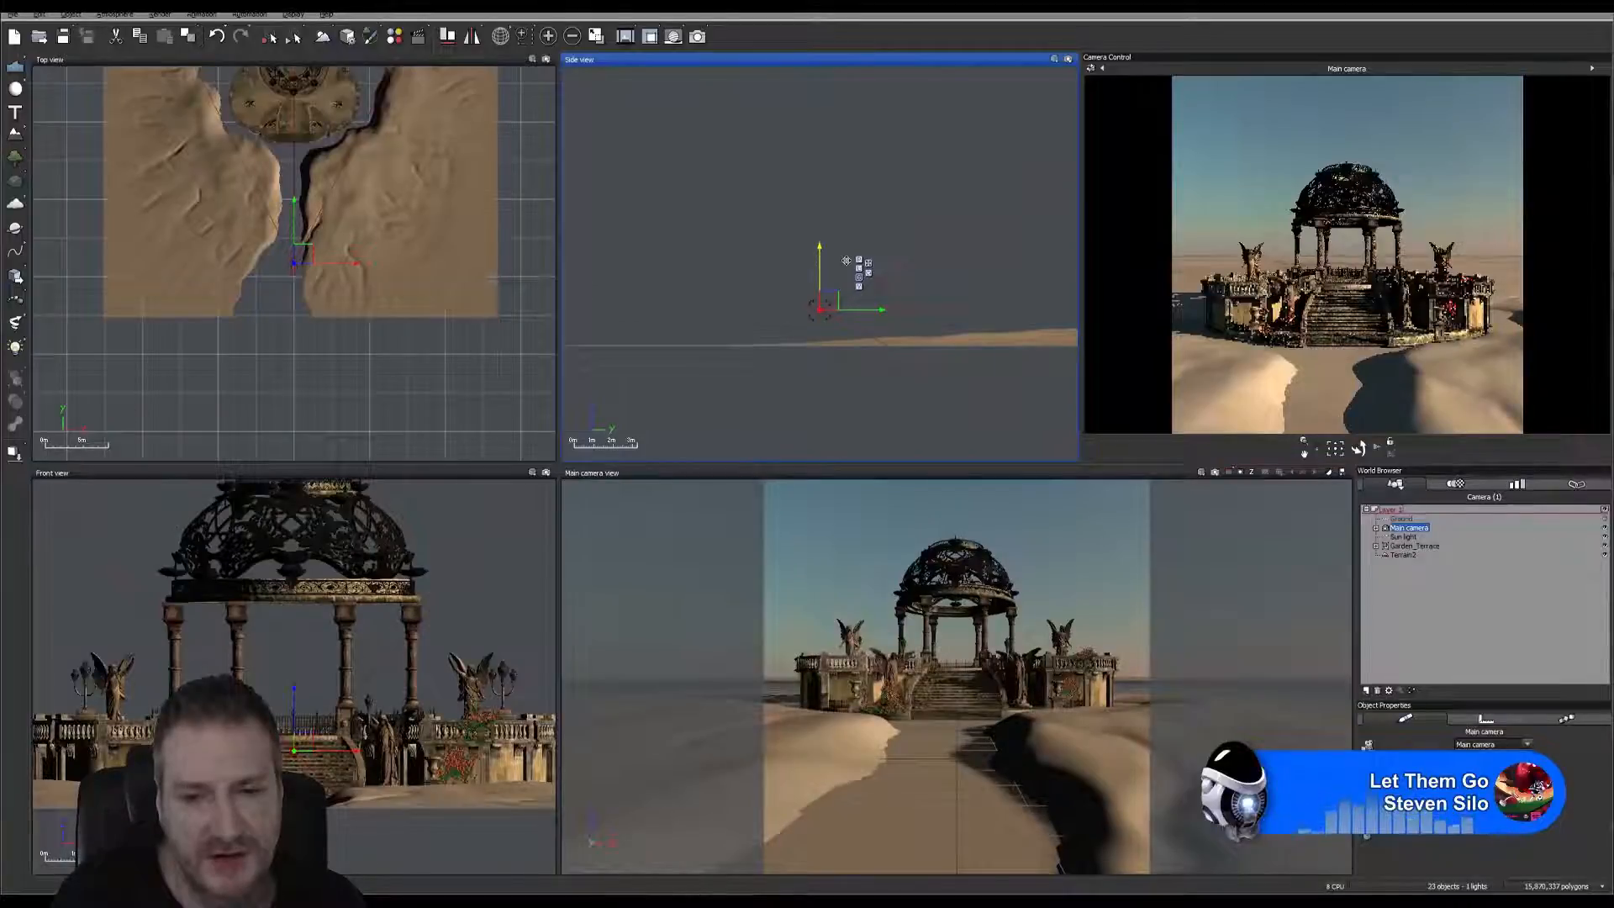
pyautogui.moveTo(846, 260); pyautogui.dragTo(849, 262)
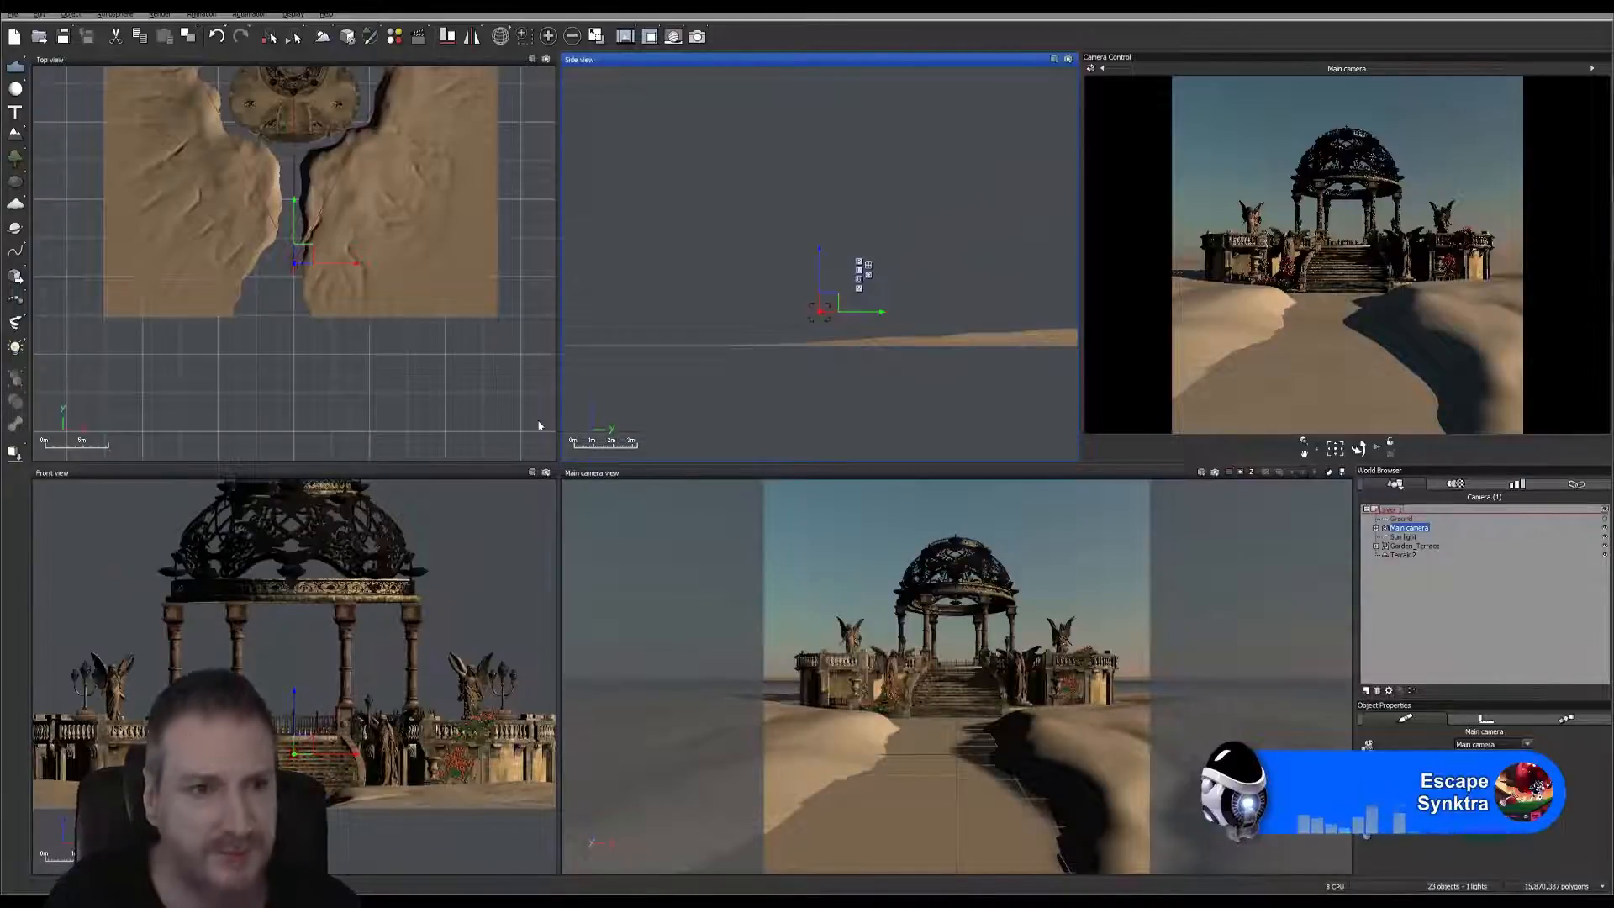
# Select the terrain around the terrace and open its Default material in the Advanced Material Editor.
pyautogui.moveTo(394, 391); pyautogui.dragTo(391, 396, button='right')
pyautogui.moveTo(385, 429); pyautogui.dragTo(390, 445, button='right')
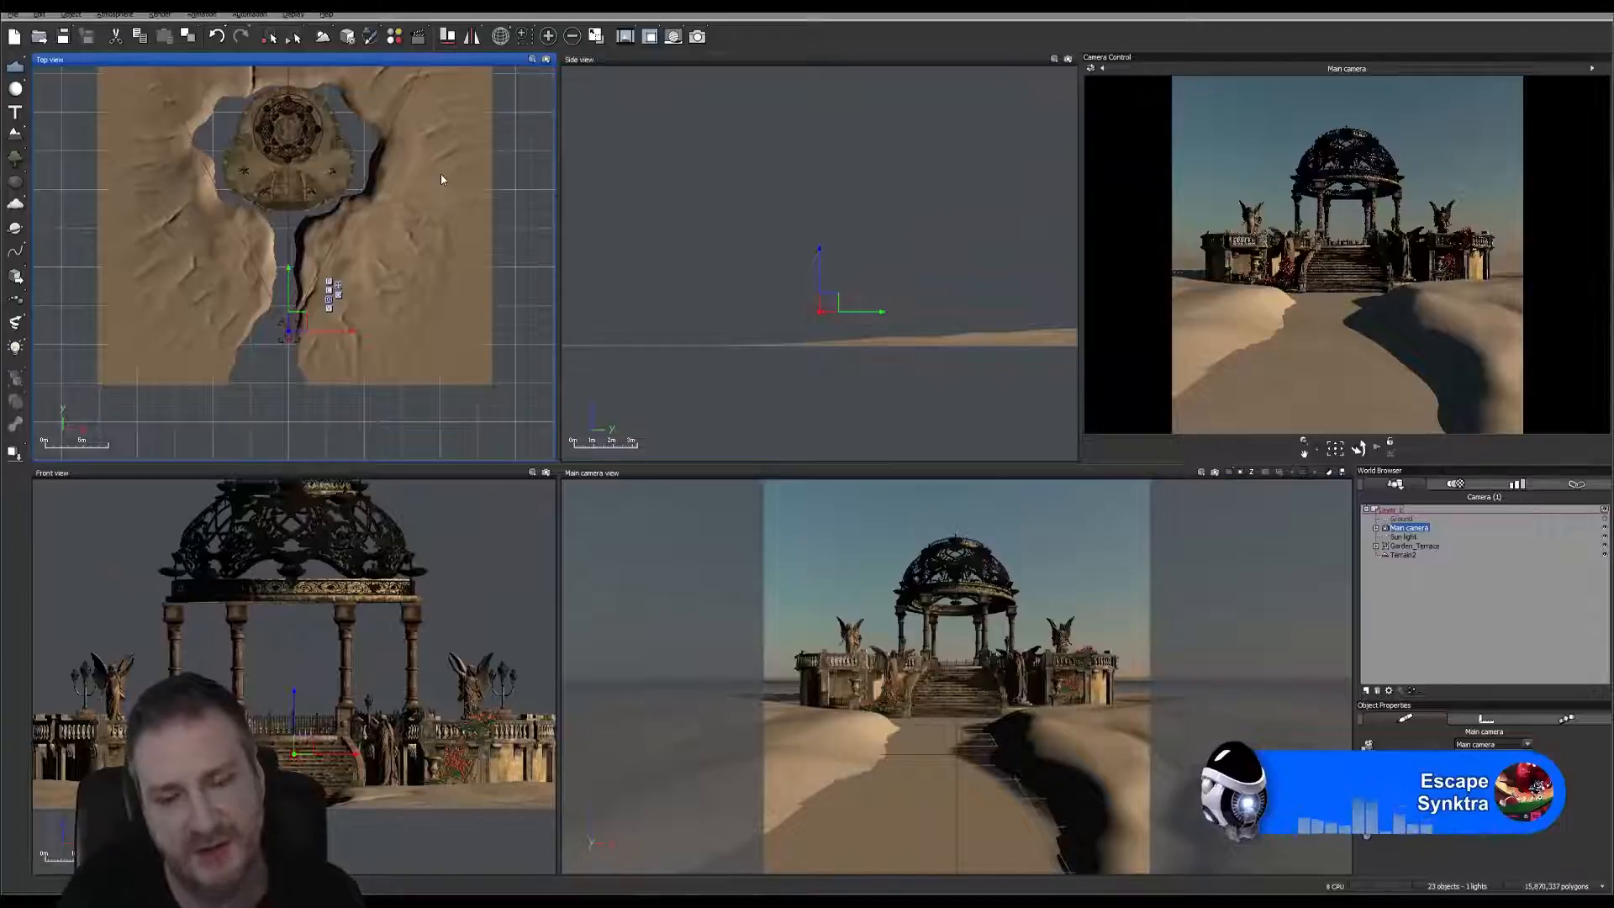
pyautogui.click(227, 214)
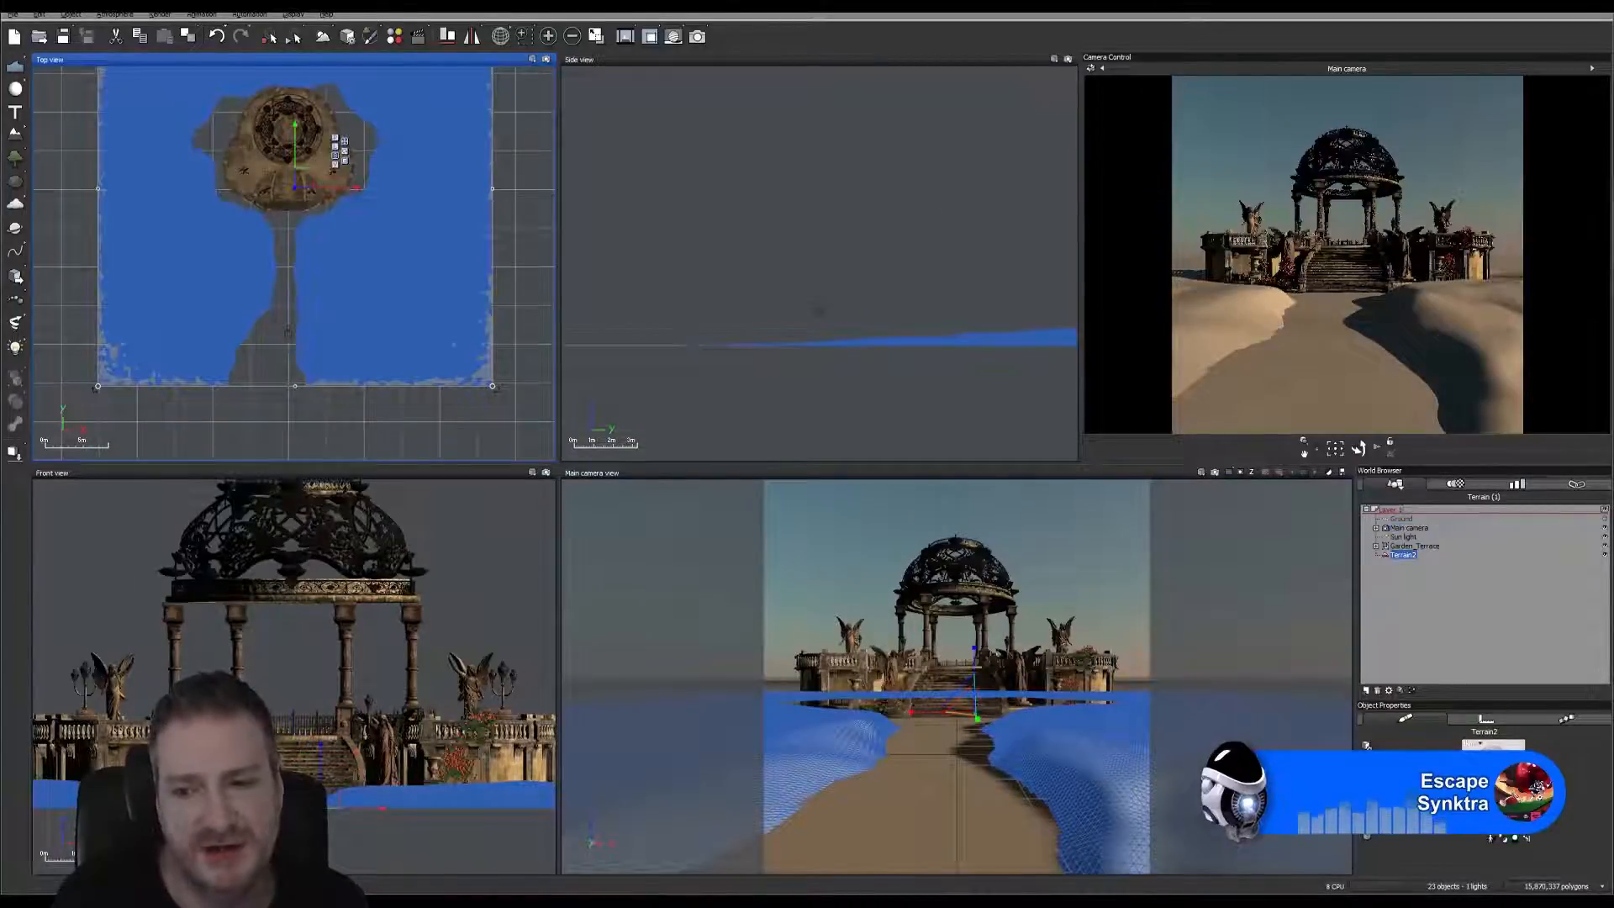
pyautogui.doubleClick(1493, 745)
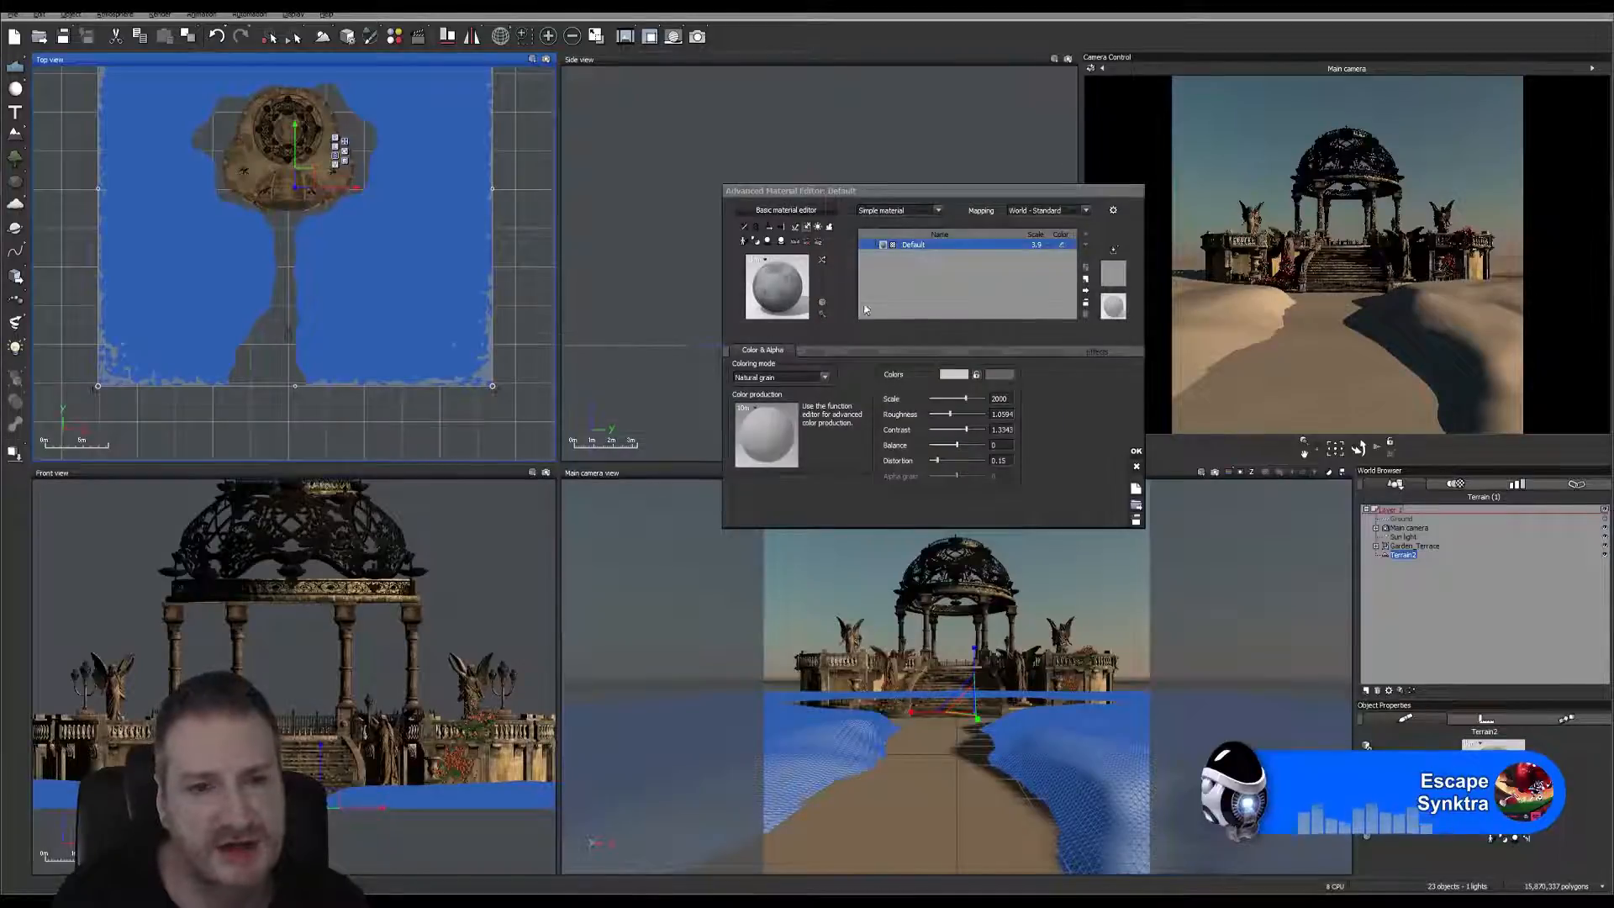